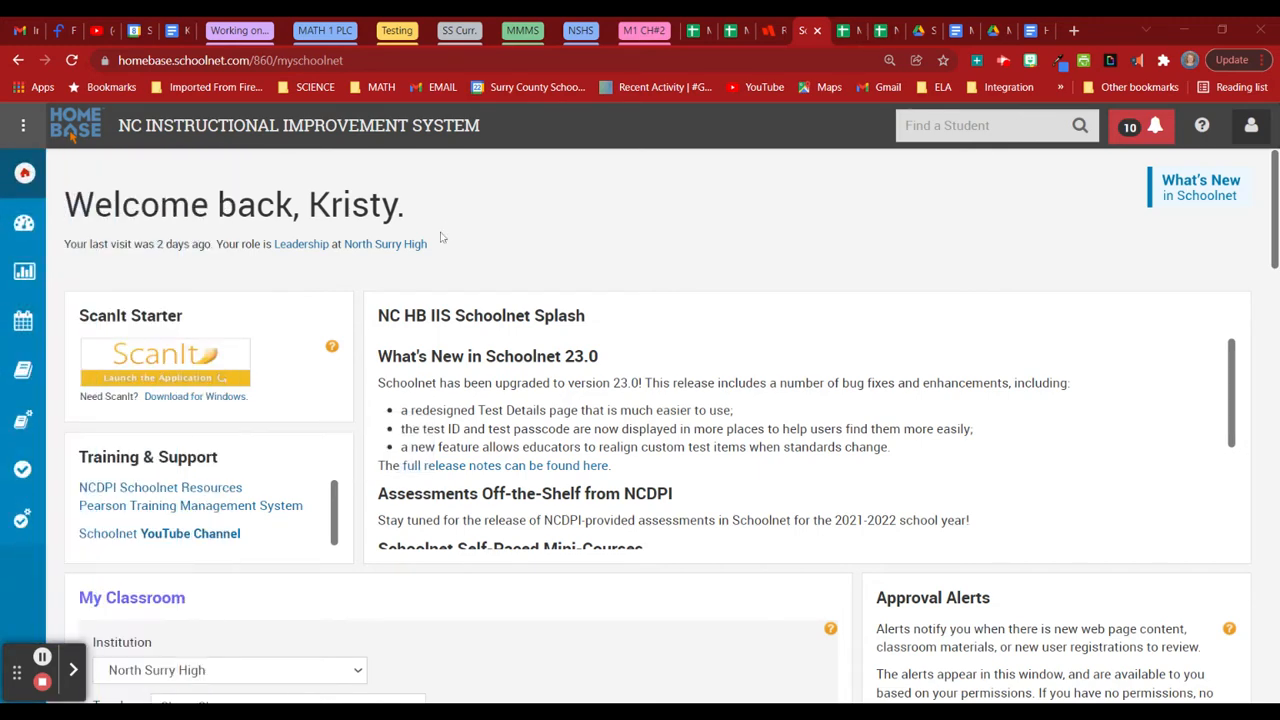
Expand the navigation sidebar from the Schoolnet home page's left icon bar.
{"action": "mouse_move", "coordinate": [62, 488]}
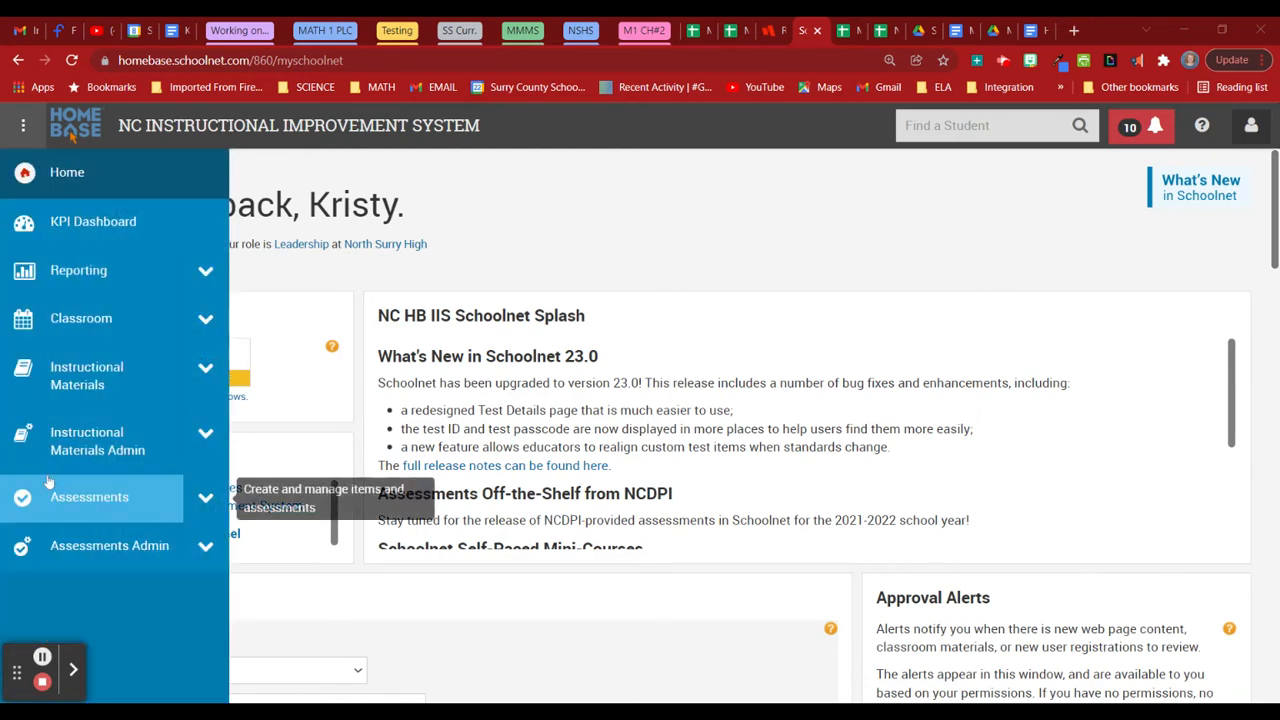
Open the Assessments item search listing all 162371 items.
{"action": "left_click", "coordinate": [203, 499]}
{"action": "scroll", "coordinate": [203, 511], "scroll_direction": "down", "scroll_amount": 2}
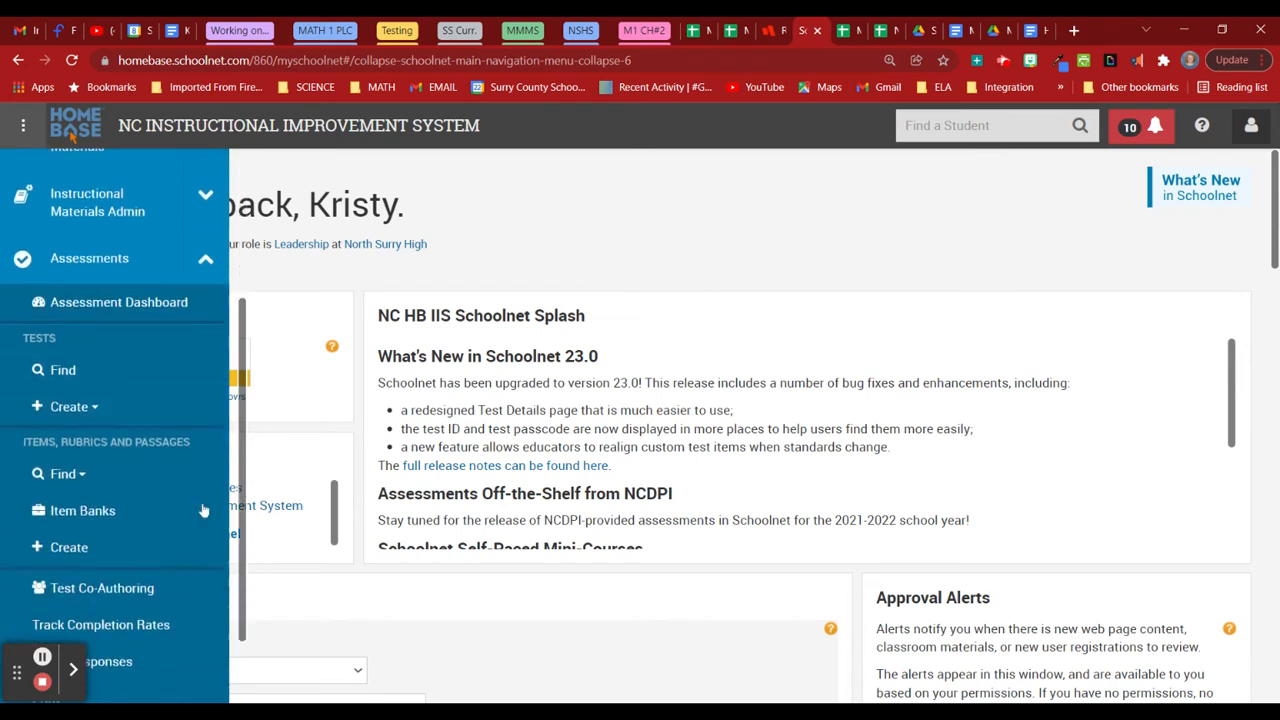
{"action": "scroll", "coordinate": [203, 511], "scroll_direction": "down", "scroll_amount": 1}
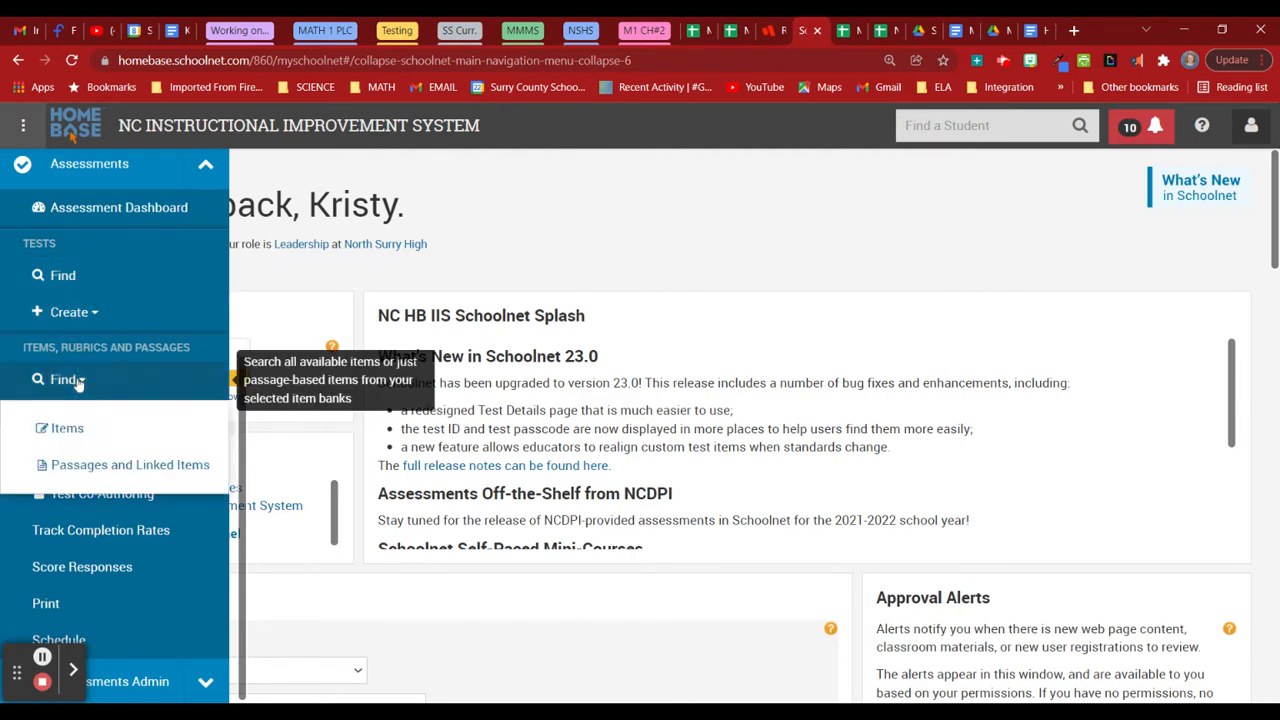
{"action": "left_click", "coordinate": [70, 419]}
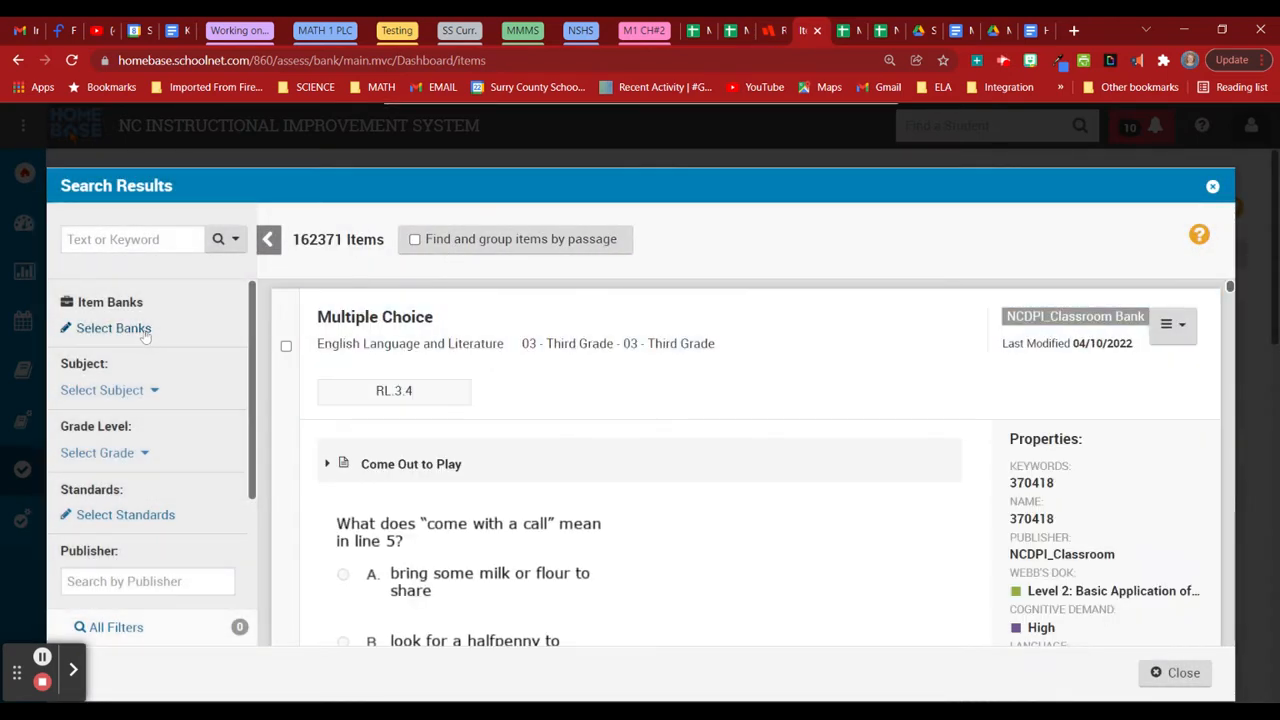
Limit the search to Certica, NCDPI Math Sets, NCDPI_Classroom and NCDPI_Released banks.
{"action": "left_click", "coordinate": [145, 335]}
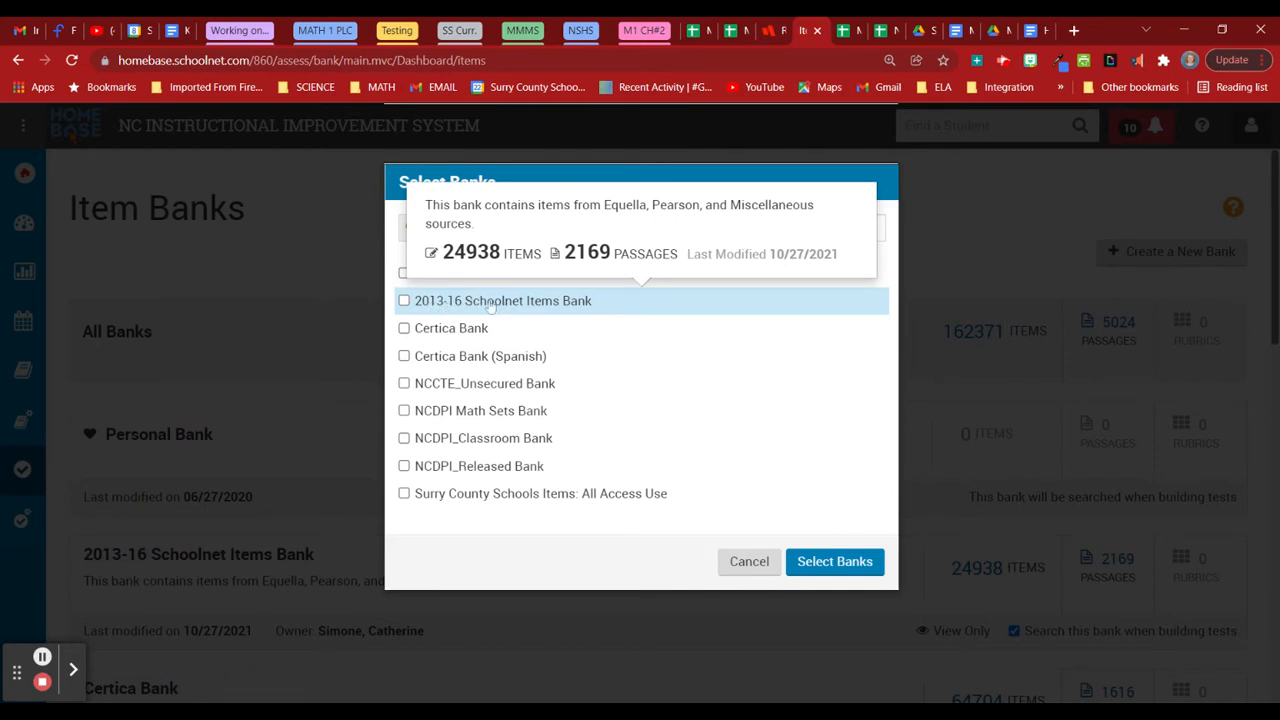
{"action": "left_click", "coordinate": [404, 329]}
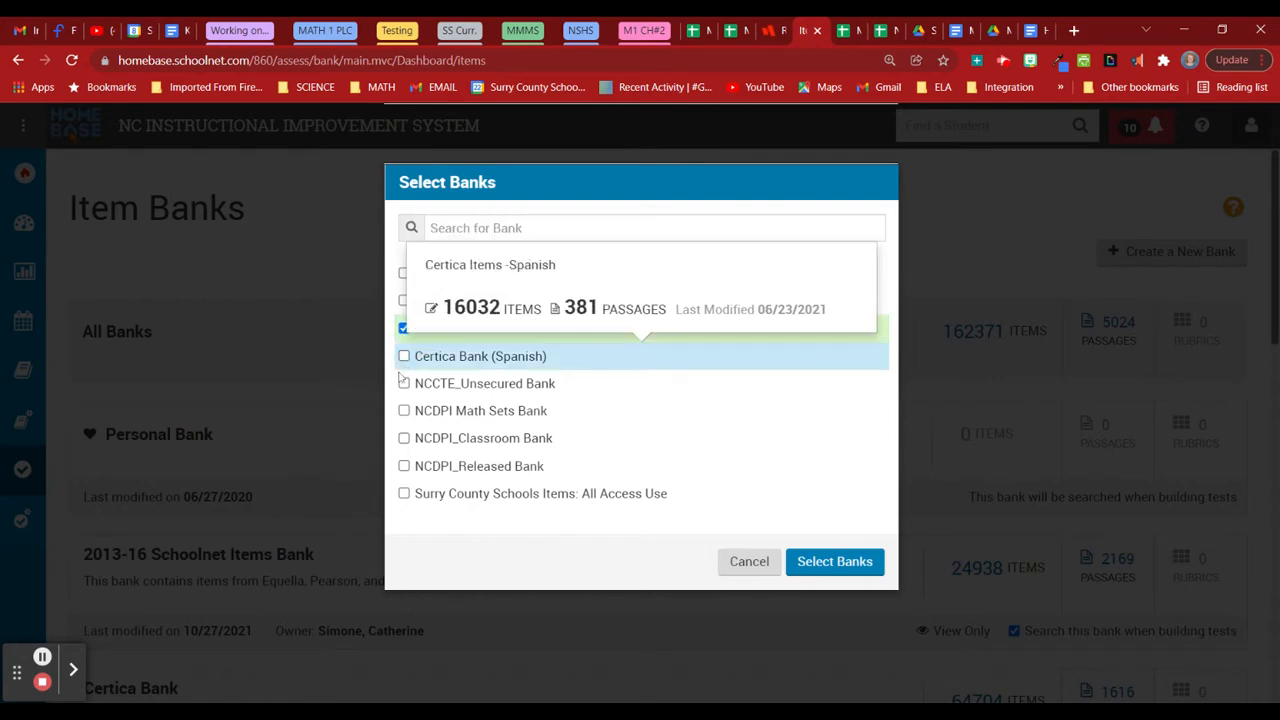
{"action": "left_click", "coordinate": [404, 410]}
{"action": "left_click", "coordinate": [404, 438]}
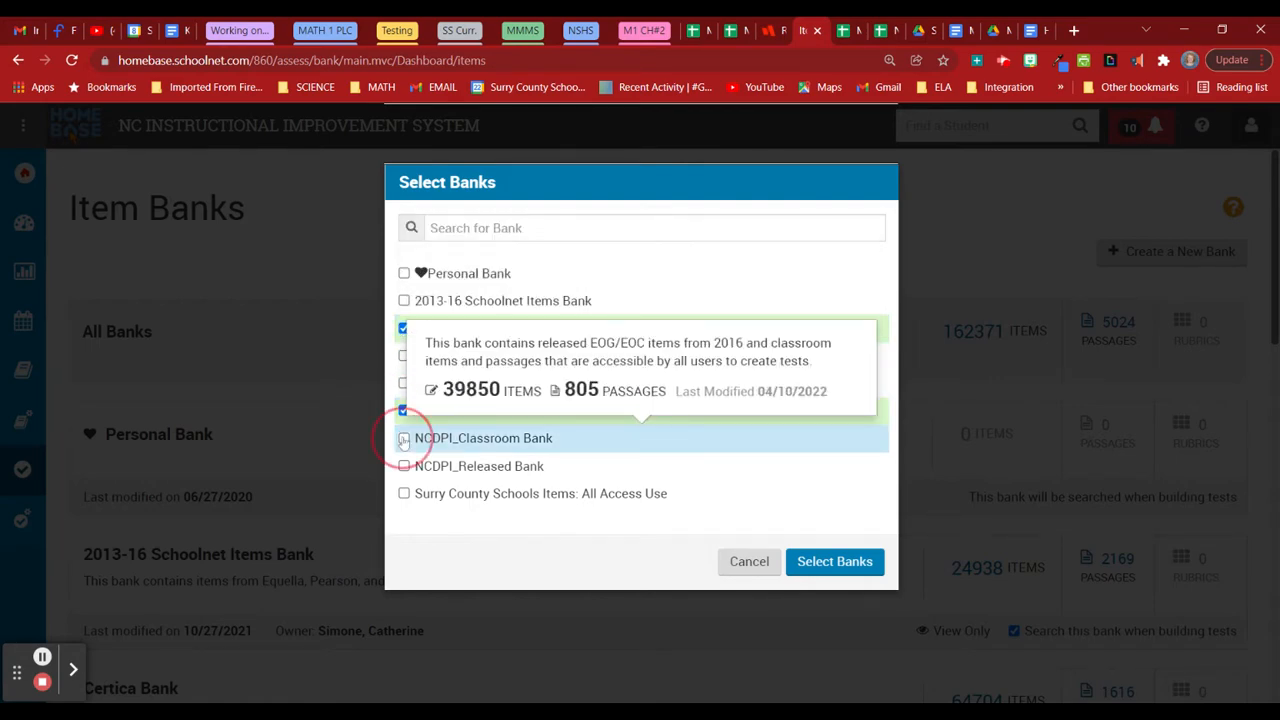
{"action": "left_click", "coordinate": [404, 466]}
{"action": "left_click", "coordinate": [834, 561]}
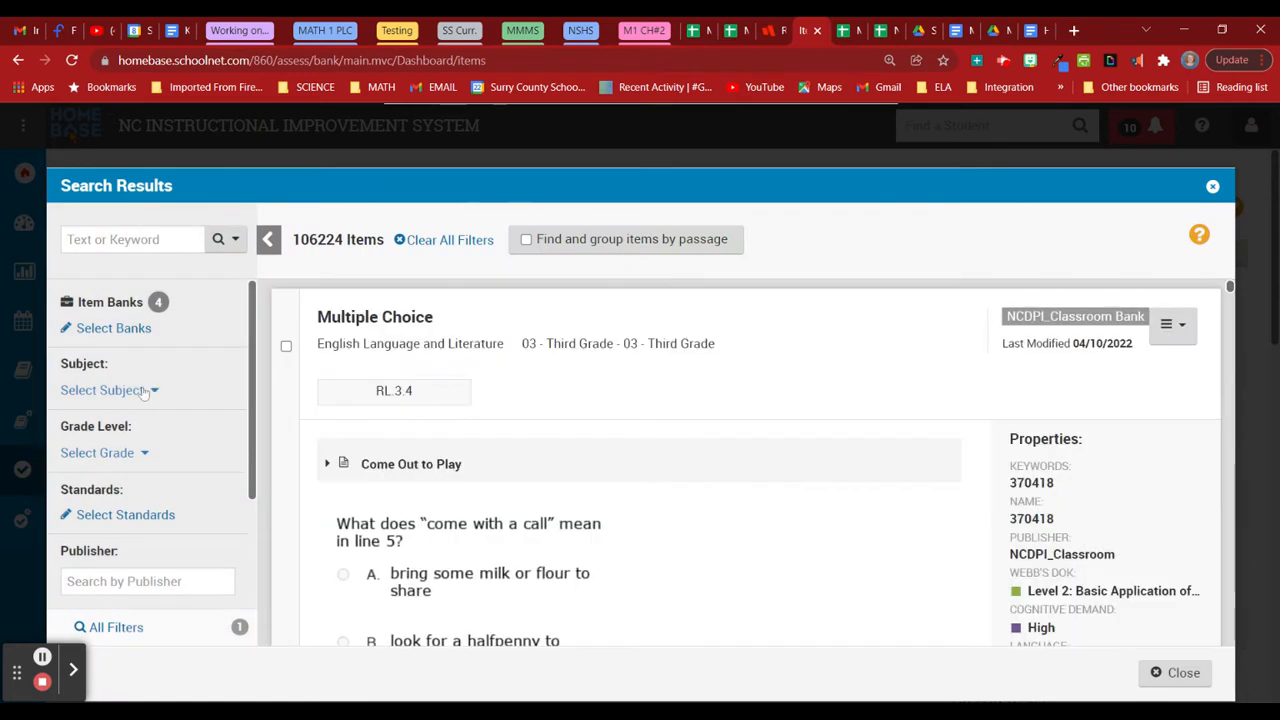
Filter the item search to the Mathematics subject.
{"action": "left_click", "coordinate": [145, 391]}
{"action": "scroll", "coordinate": [155, 470], "scroll_direction": "down", "scroll_amount": 3}
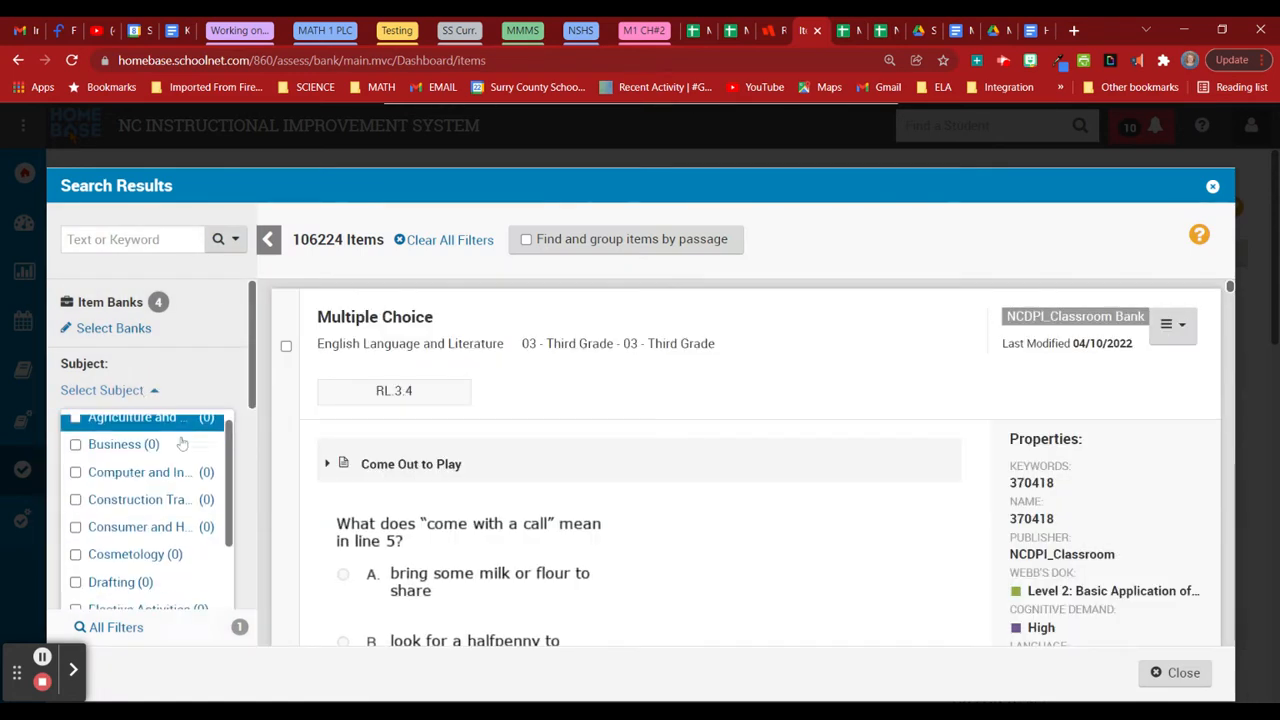
{"action": "scroll", "coordinate": [157, 496], "scroll_direction": "down", "scroll_amount": 4}
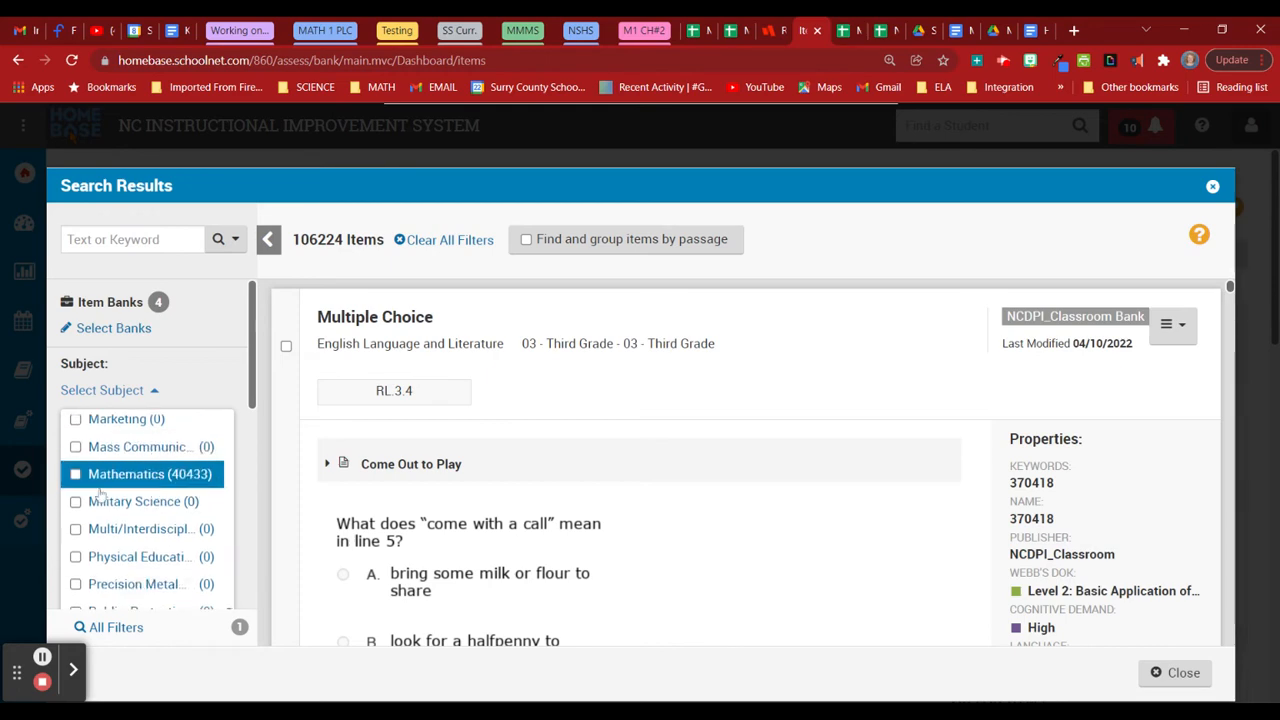
{"action": "left_click", "coordinate": [76, 474]}
{"action": "left_click", "coordinate": [202, 341]}
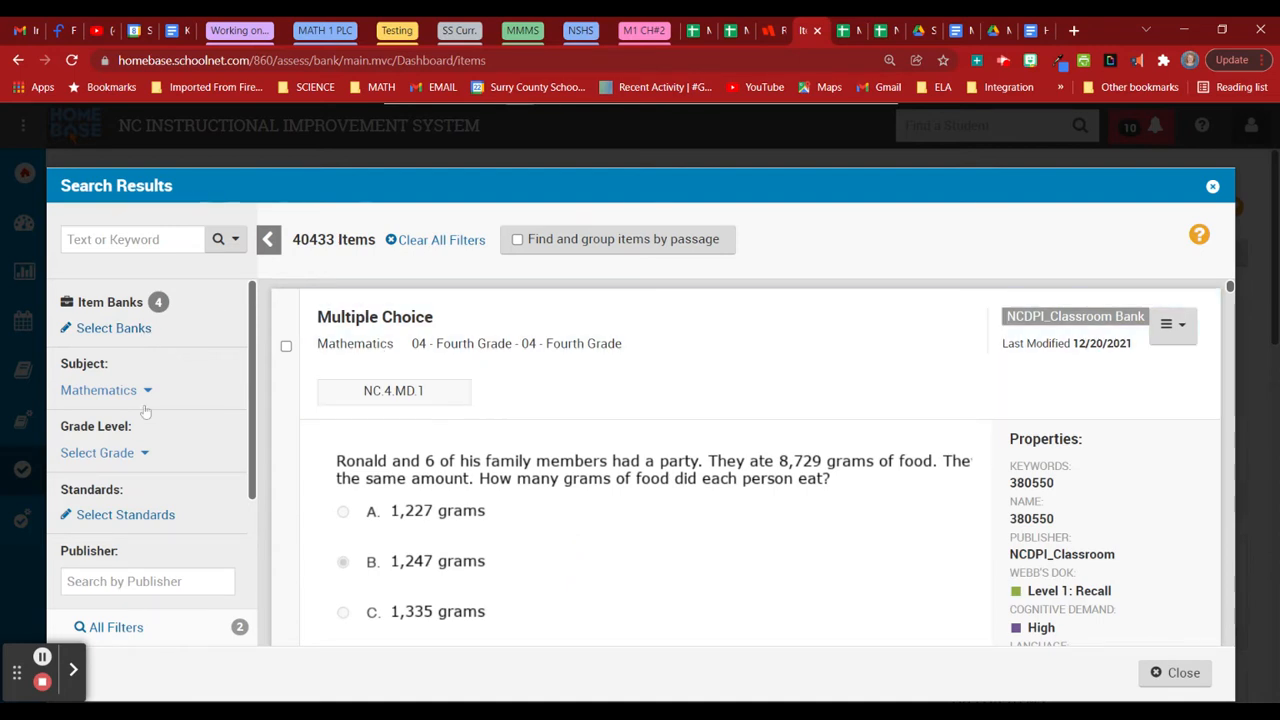
Filter the item search to 10 - Tenth Grade.
{"action": "left_click", "coordinate": [133, 454]}
{"action": "scroll", "coordinate": [130, 450], "scroll_direction": "down", "scroll_amount": 5}
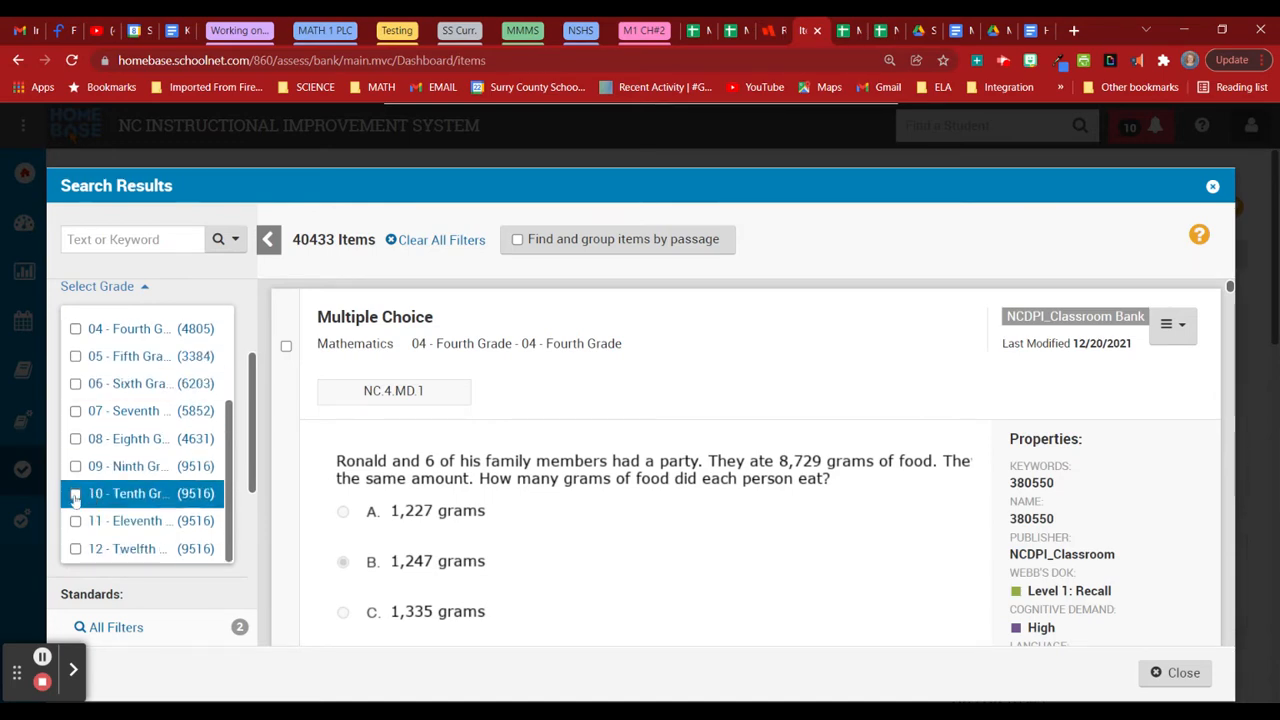
{"action": "left_click", "coordinate": [75, 493]}
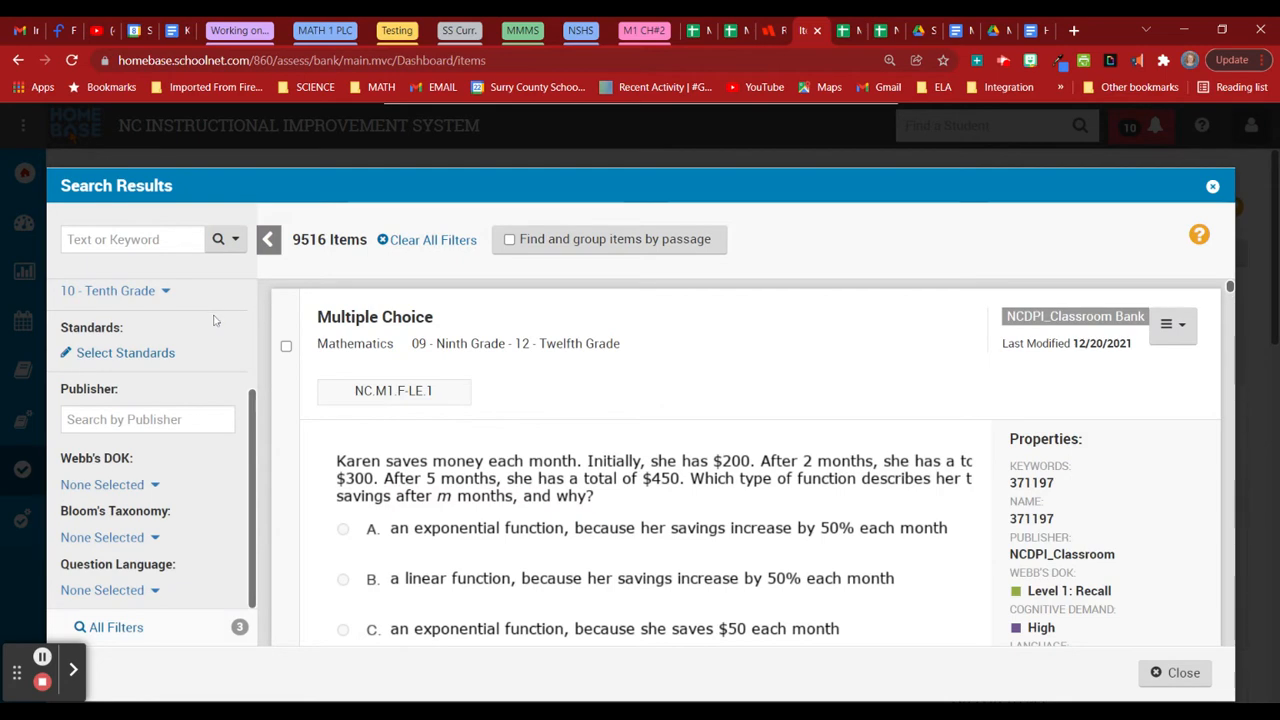
Browse NC.M3 Math 3 > Geometry > G-GPE and select standard NC.M3.G-GPE.1.
{"action": "left_click", "coordinate": [156, 351]}
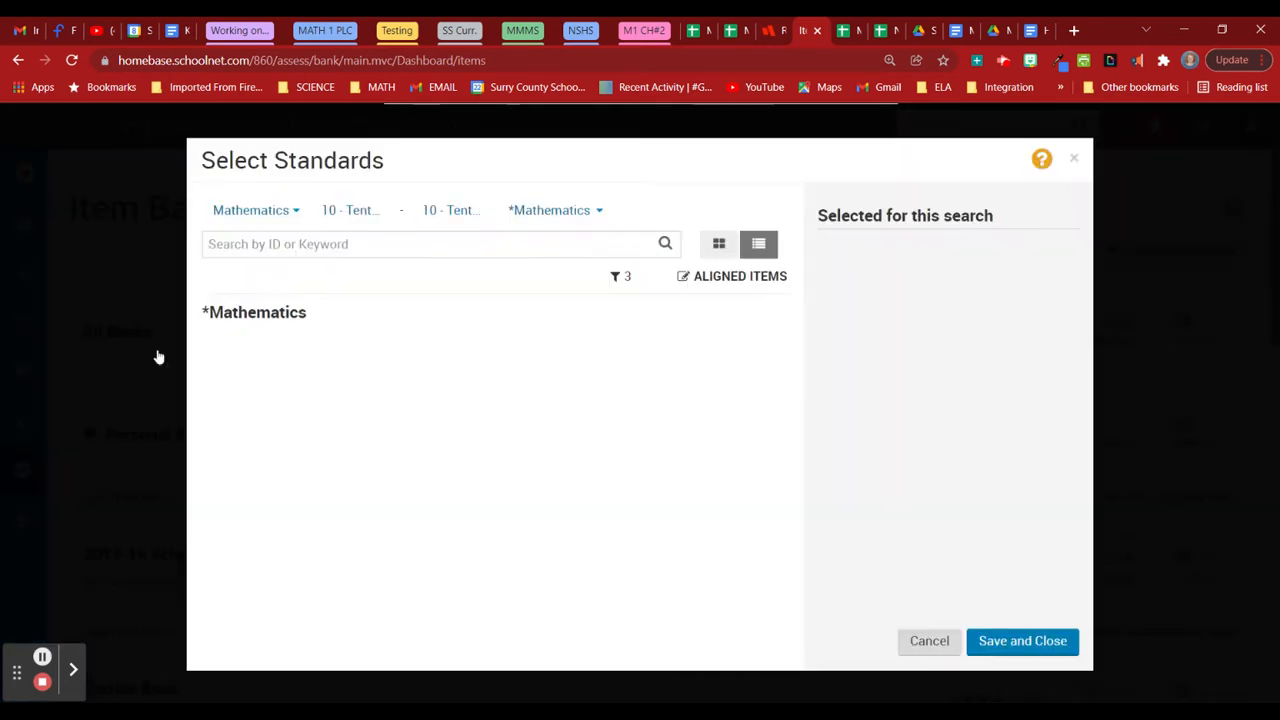
{"action": "scroll", "coordinate": [284, 418], "scroll_direction": "down", "scroll_amount": 3}
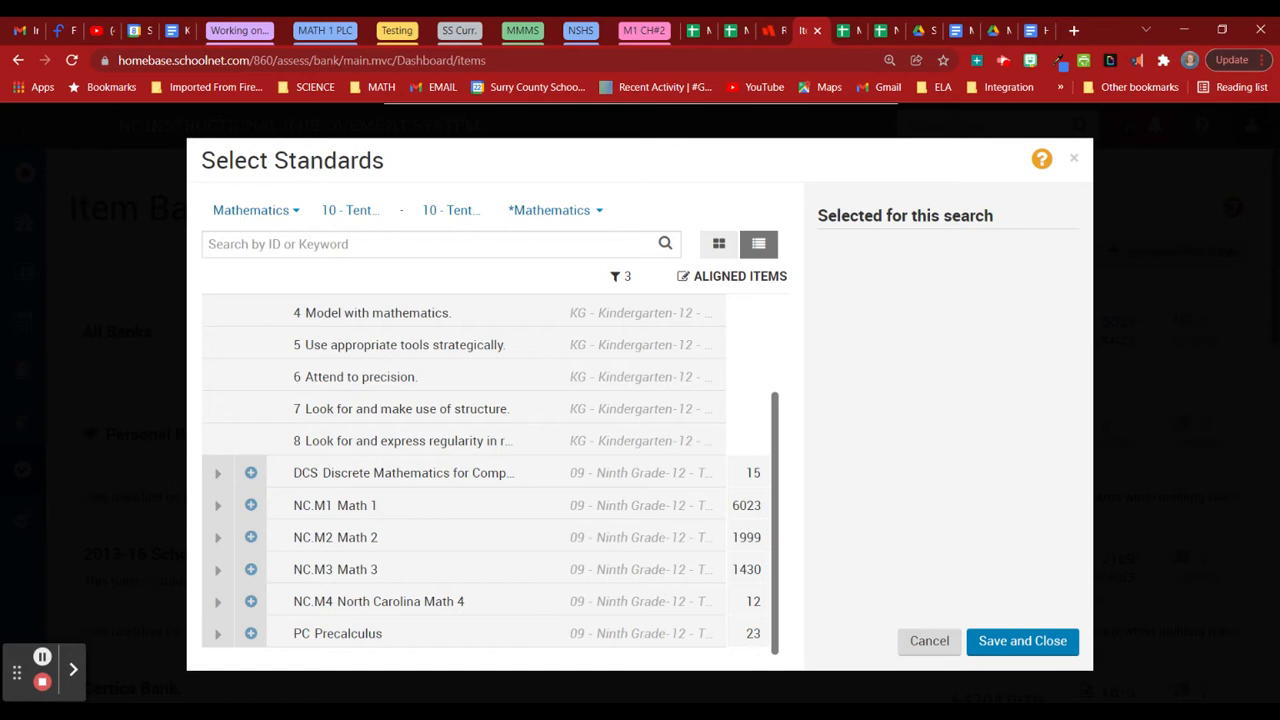
{"action": "left_click", "coordinate": [218, 572]}
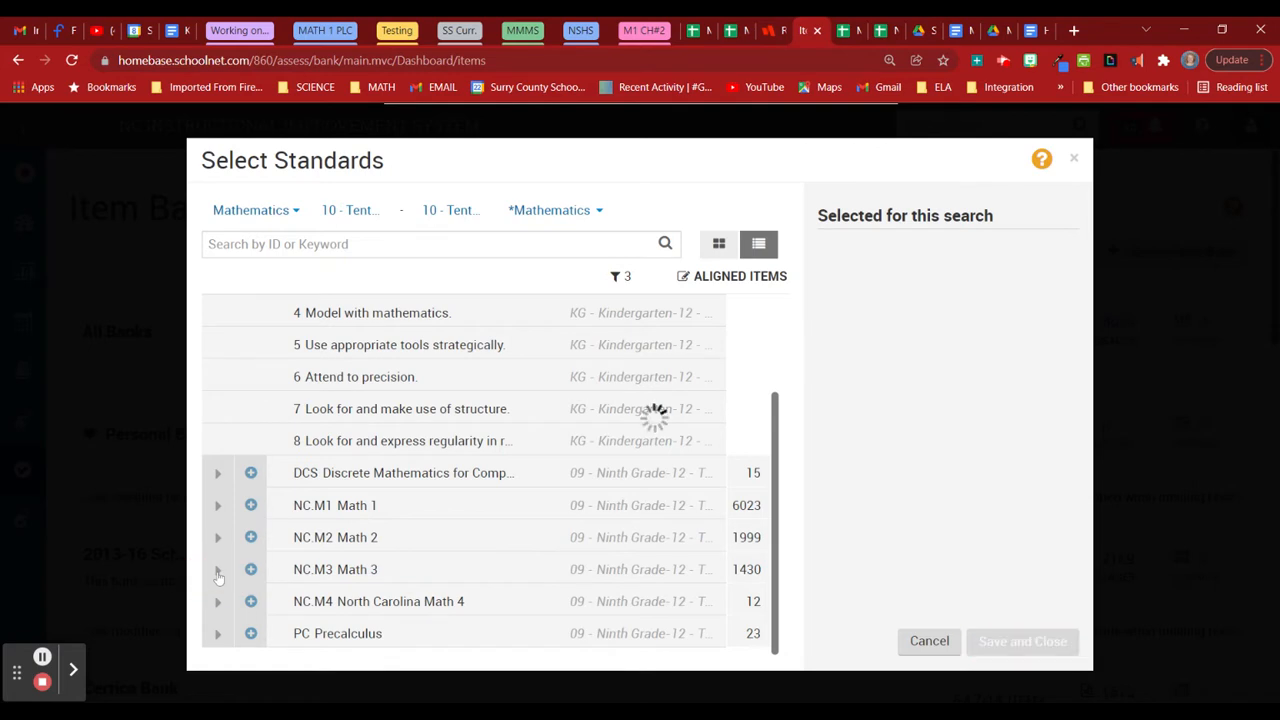
{"action": "scroll", "coordinate": [262, 588], "scroll_direction": "down", "scroll_amount": 2}
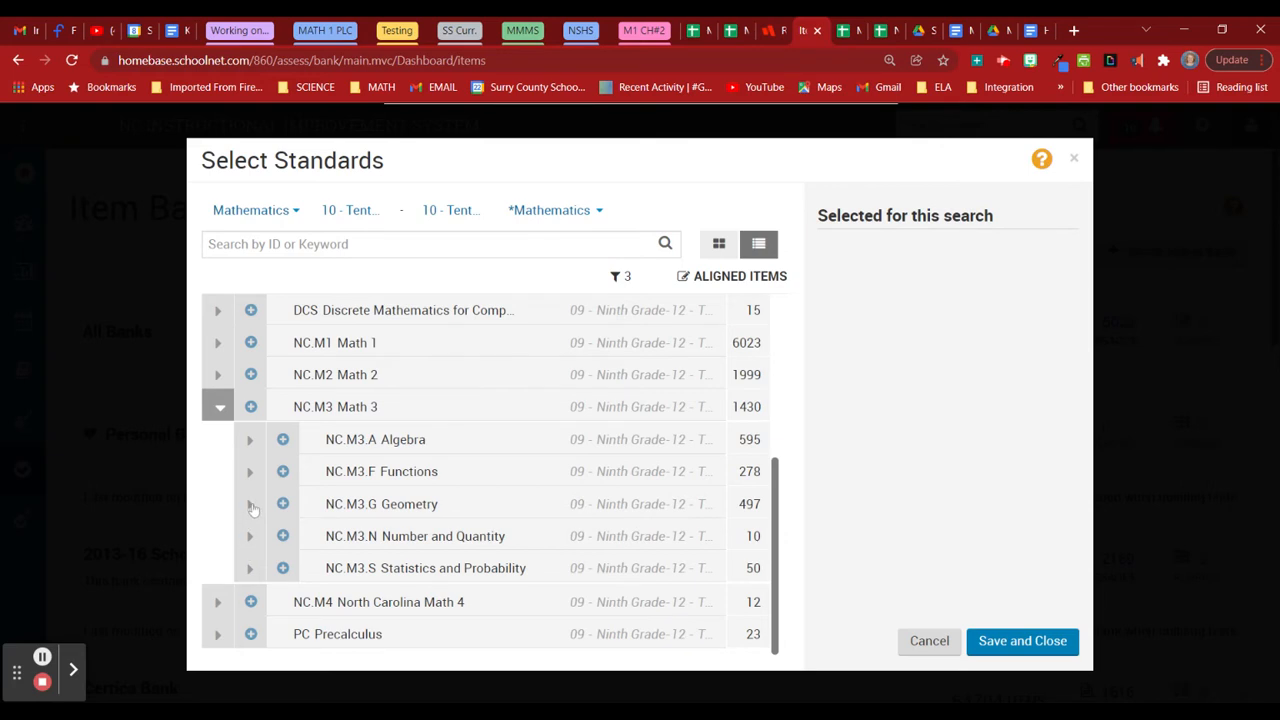
{"action": "left_click", "coordinate": [250, 505]}
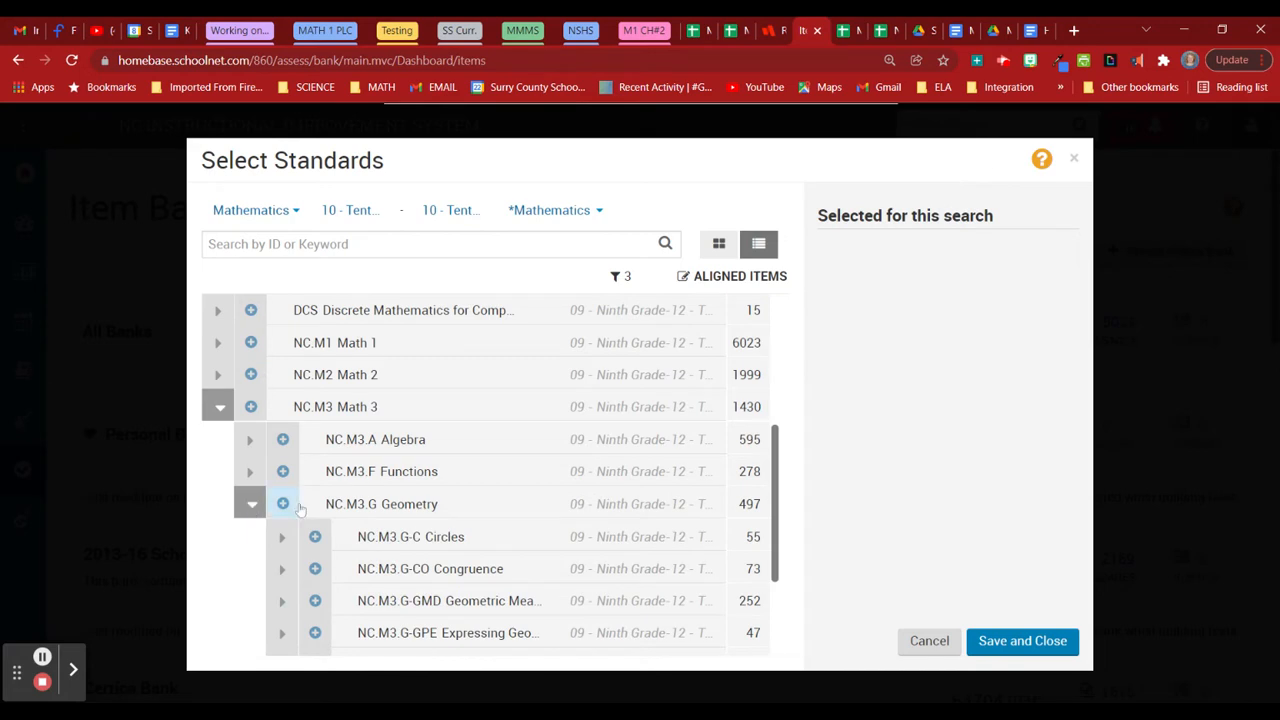
{"action": "scroll", "coordinate": [408, 637], "scroll_direction": "down", "scroll_amount": 2}
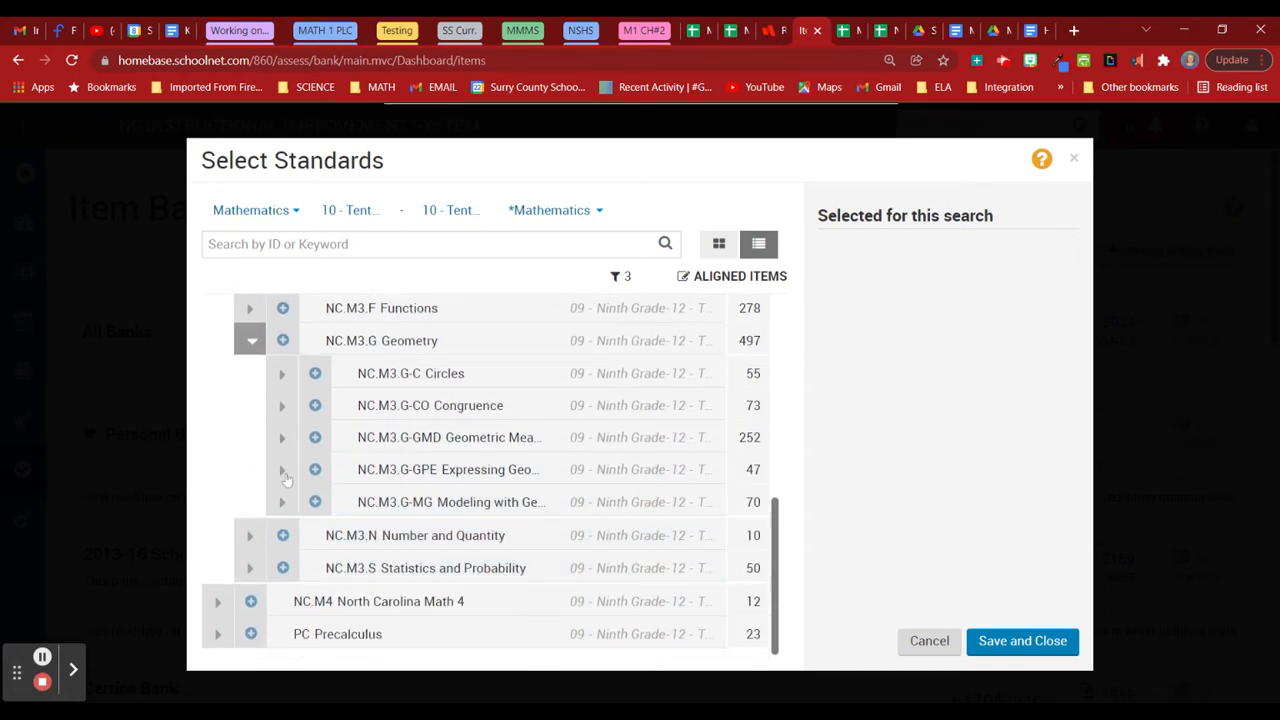
{"action": "left_click", "coordinate": [282, 470]}
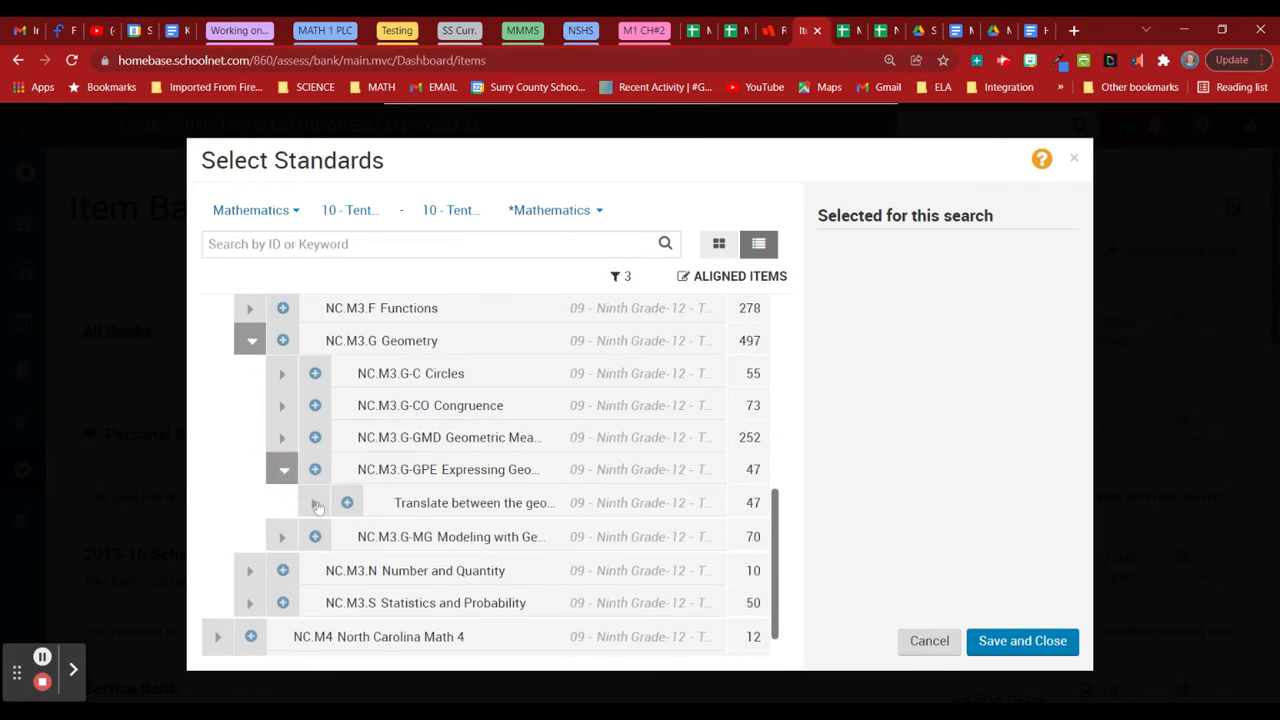
{"action": "left_click", "coordinate": [315, 503]}
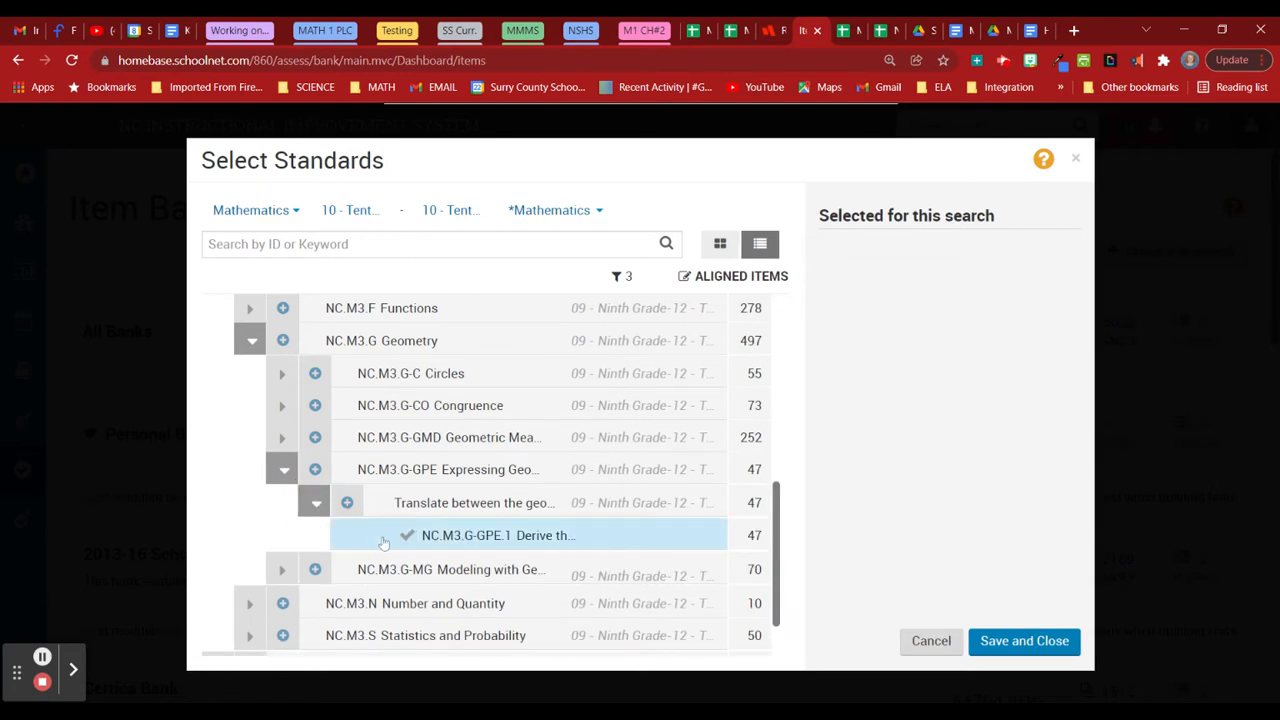
{"action": "left_click", "coordinate": [463, 541]}
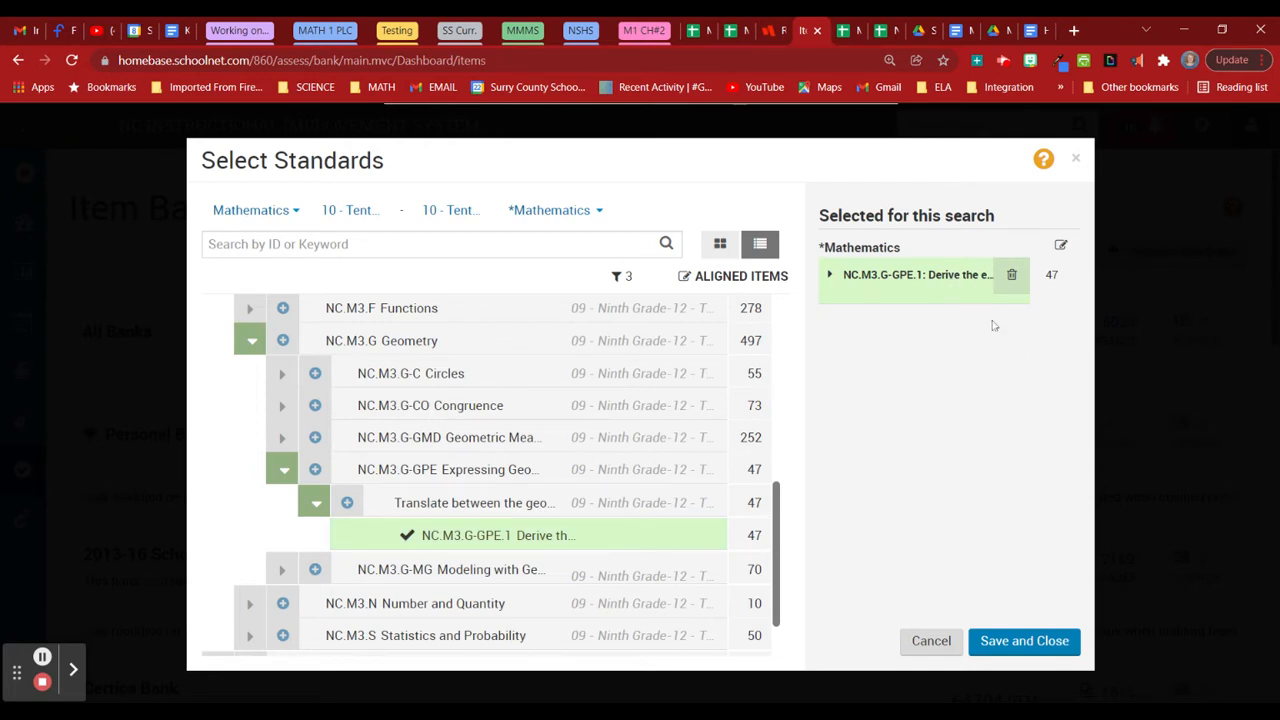
Look through the G-CO and G-GMD standards, then save to show 47 items.
{"action": "left_click", "coordinate": [282, 407]}
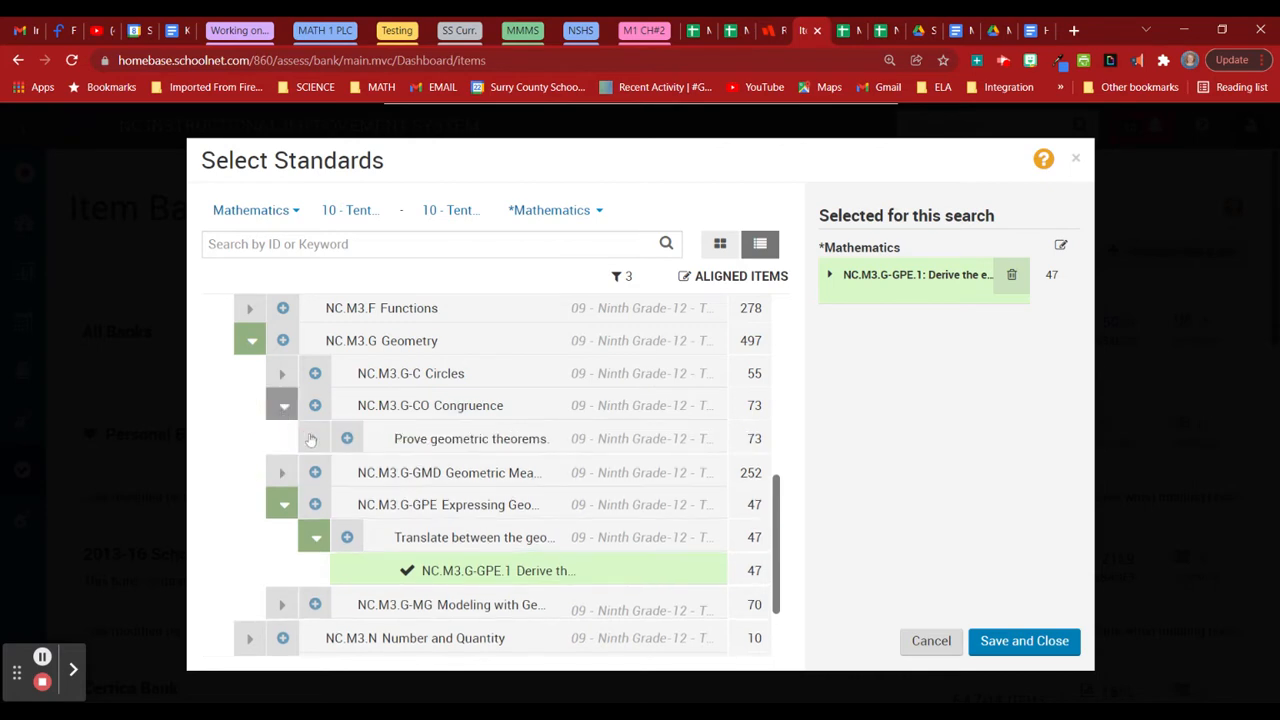
{"action": "left_click", "coordinate": [311, 440]}
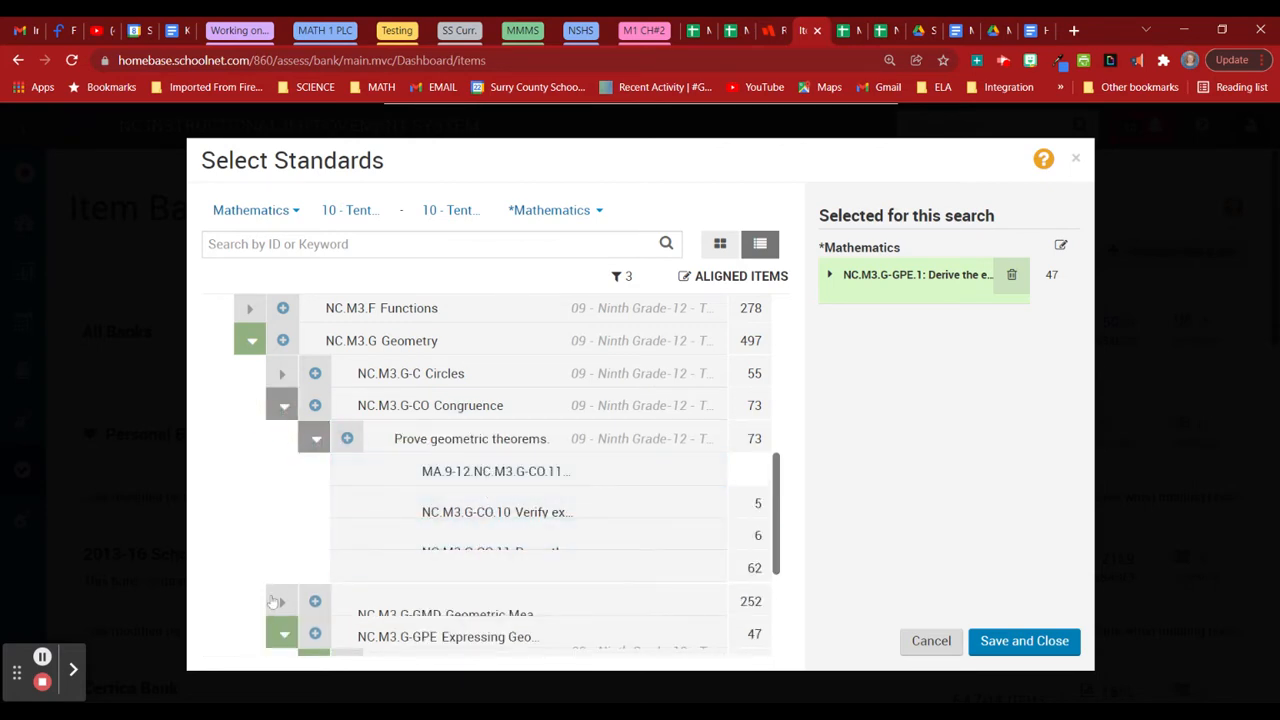
{"action": "left_click", "coordinate": [280, 601]}
{"action": "scroll", "coordinate": [300, 500], "scroll_direction": "down", "scroll_amount": 3}
{"action": "left_click", "coordinate": [316, 388]}
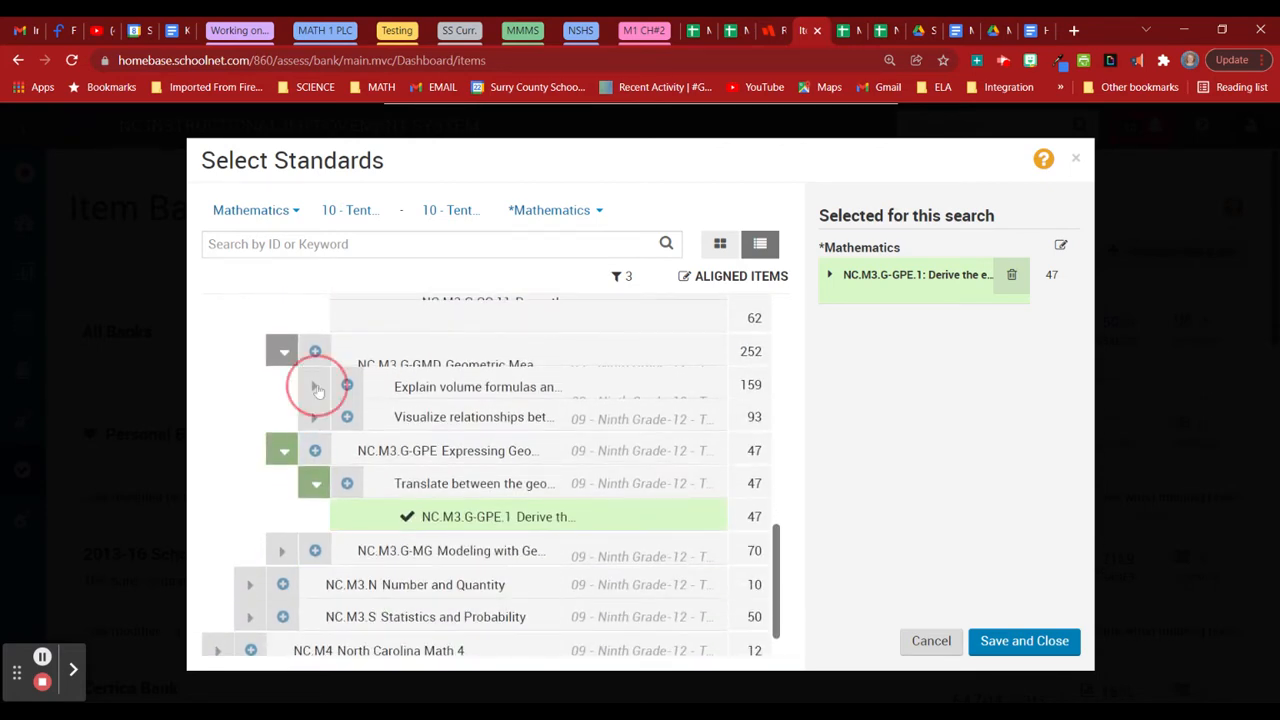
{"action": "left_click", "coordinate": [316, 451]}
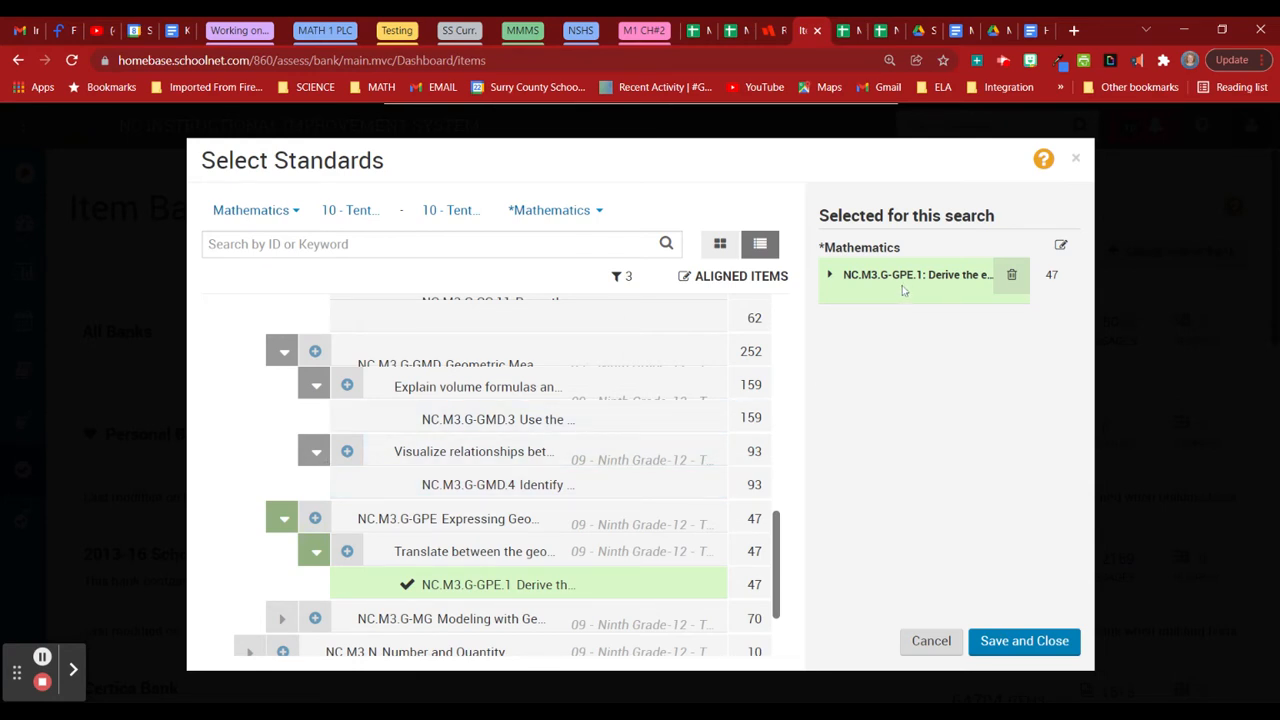
{"action": "left_click", "coordinate": [1014, 636]}
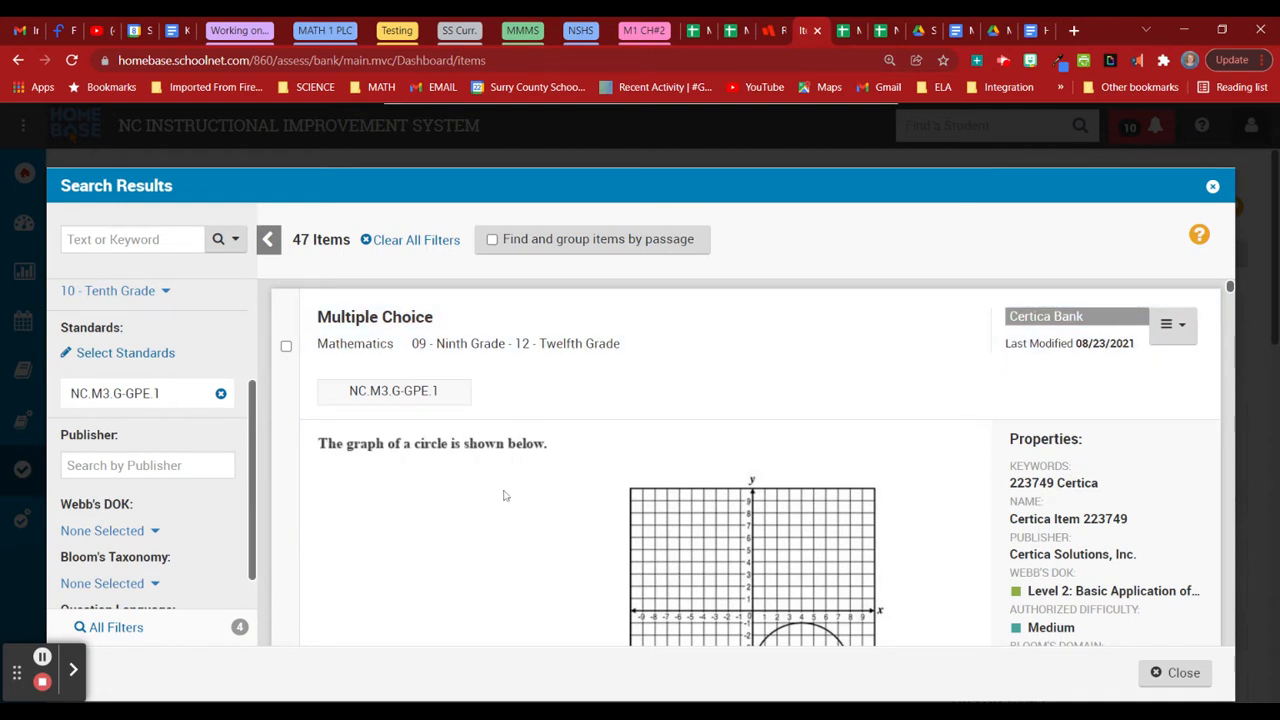
Select the circle-graph, circle-radius, circle-center and center (1, 4.5) questions.
{"action": "left_click", "coordinate": [286, 345]}
{"action": "scroll", "coordinate": [483, 503], "scroll_direction": "down", "scroll_amount": 3}
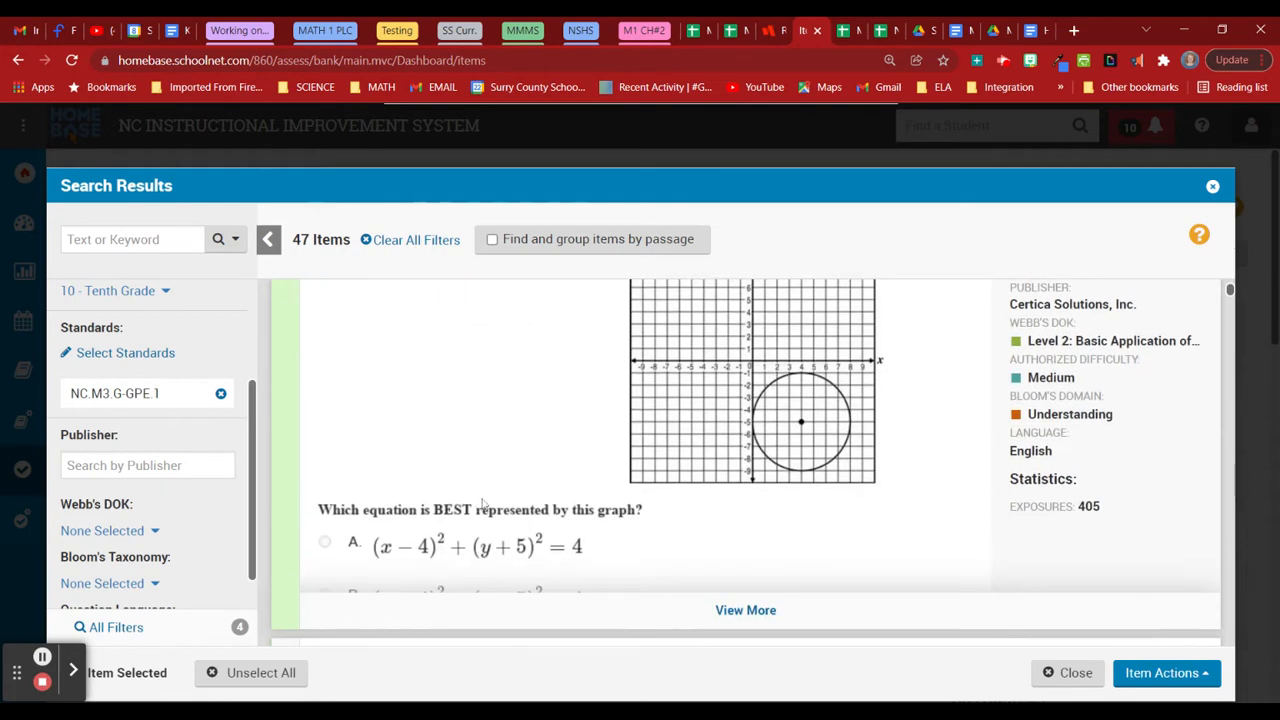
{"action": "scroll", "coordinate": [490, 500], "scroll_direction": "down", "scroll_amount": 5}
{"action": "scroll", "coordinate": [491, 492], "scroll_direction": "up", "scroll_amount": 2}
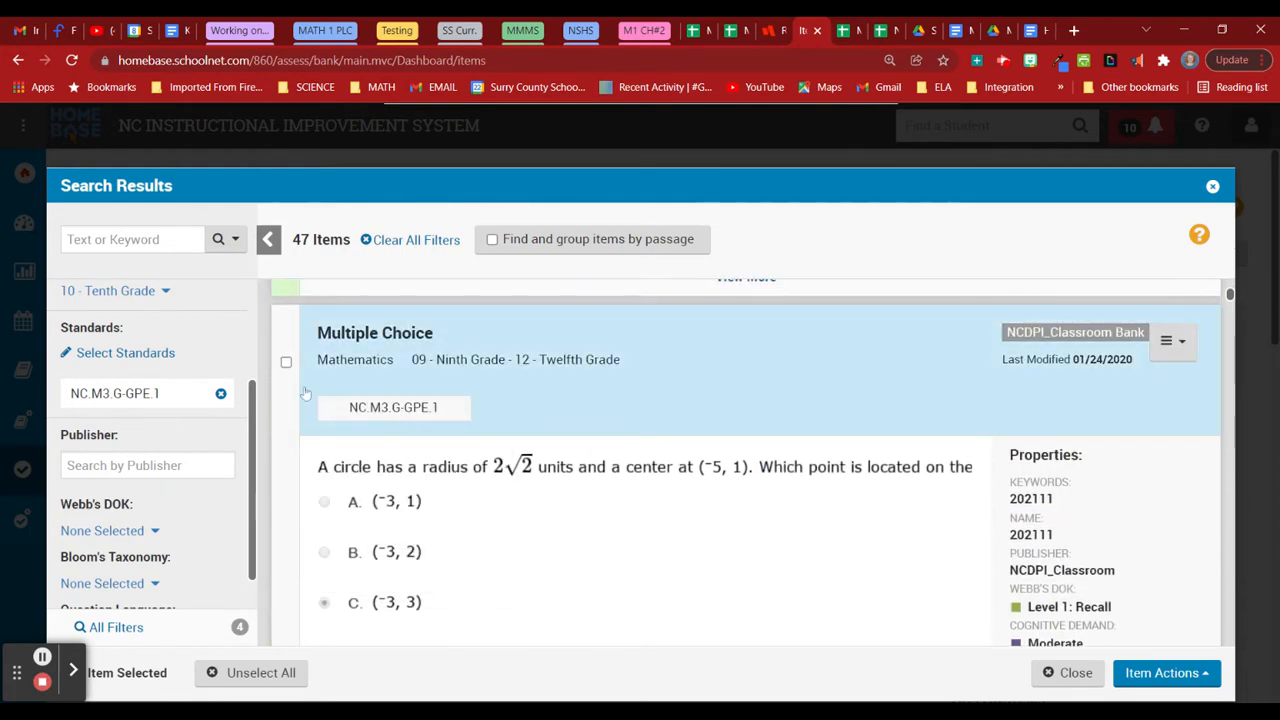
{"action": "left_click", "coordinate": [286, 362]}
{"action": "scroll", "coordinate": [668, 528], "scroll_direction": "down", "scroll_amount": 5}
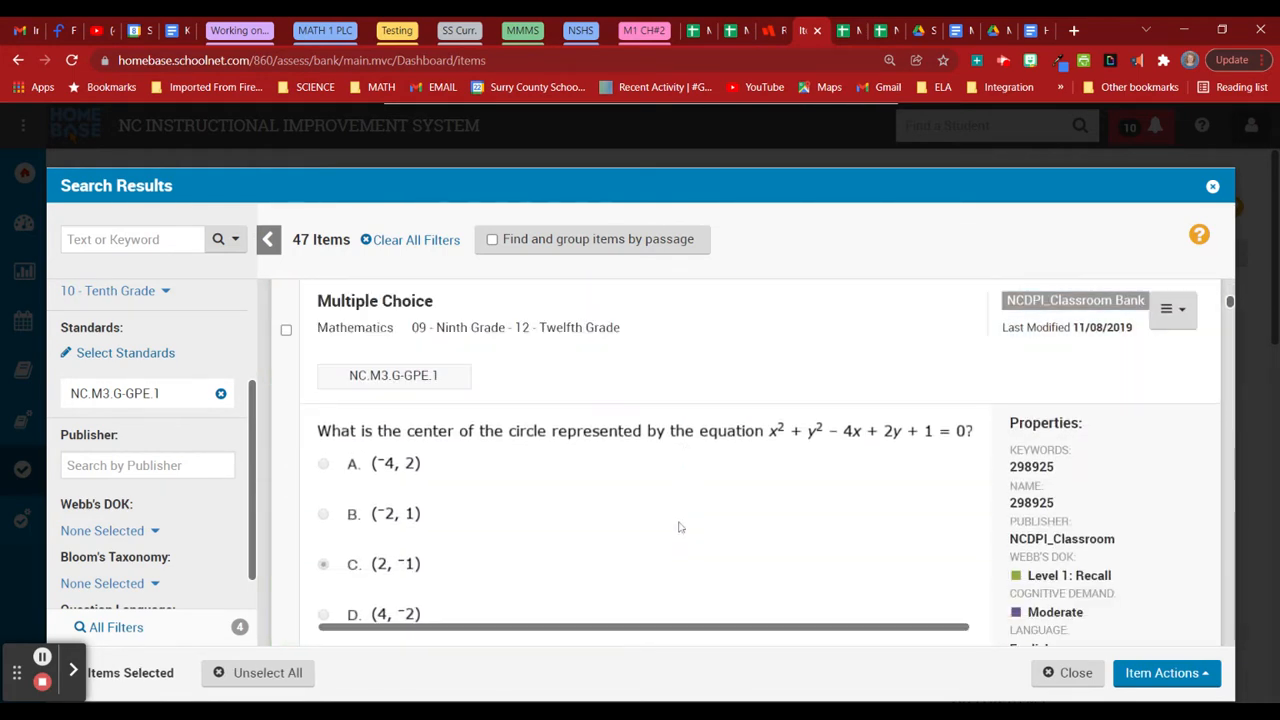
{"action": "left_click", "coordinate": [286, 330]}
{"action": "scroll", "coordinate": [696, 542], "scroll_direction": "down", "scroll_amount": 3}
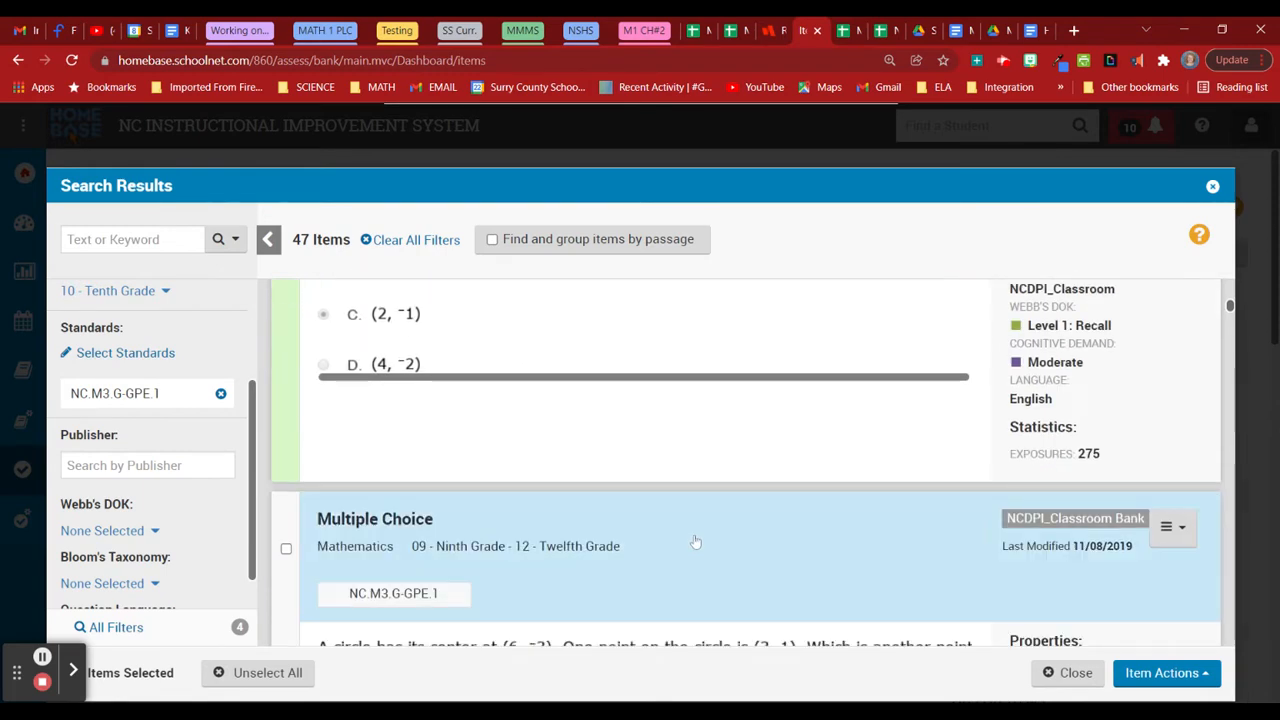
{"action": "scroll", "coordinate": [696, 542], "scroll_direction": "down", "scroll_amount": 8}
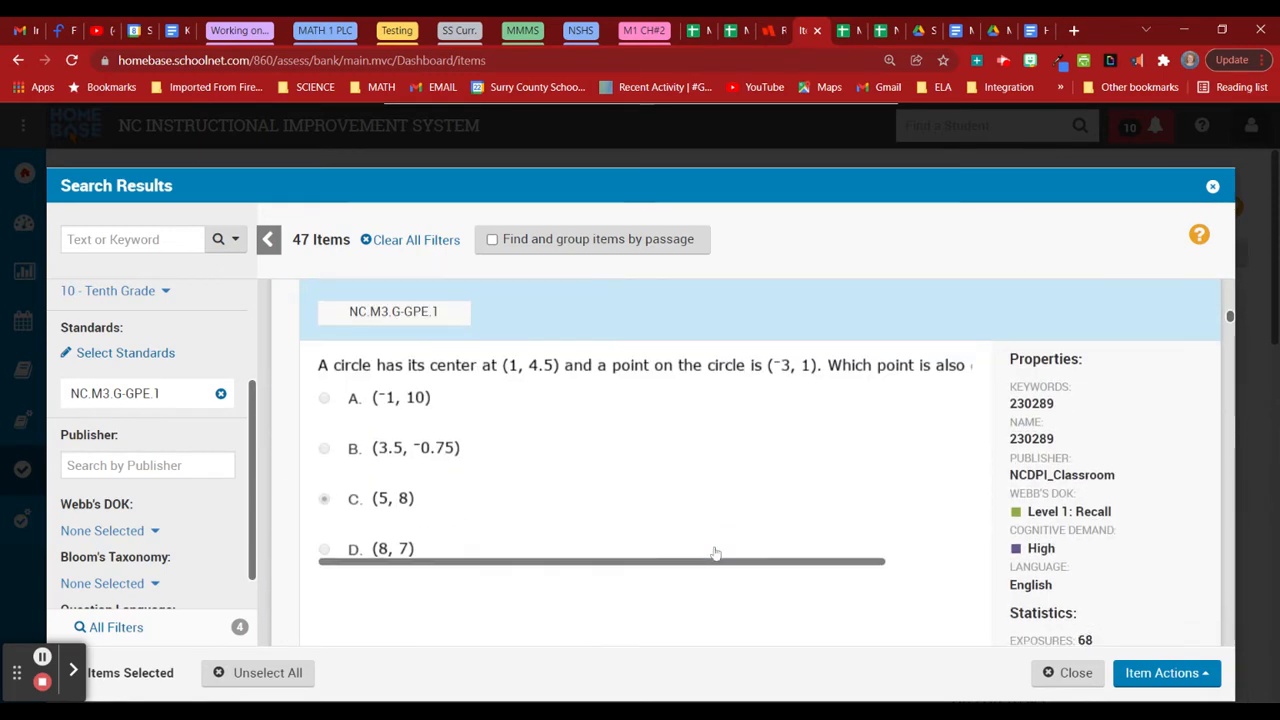
{"action": "scroll", "coordinate": [716, 553], "scroll_direction": "up", "scroll_amount": 1}
{"action": "left_click", "coordinate": [331, 362]}
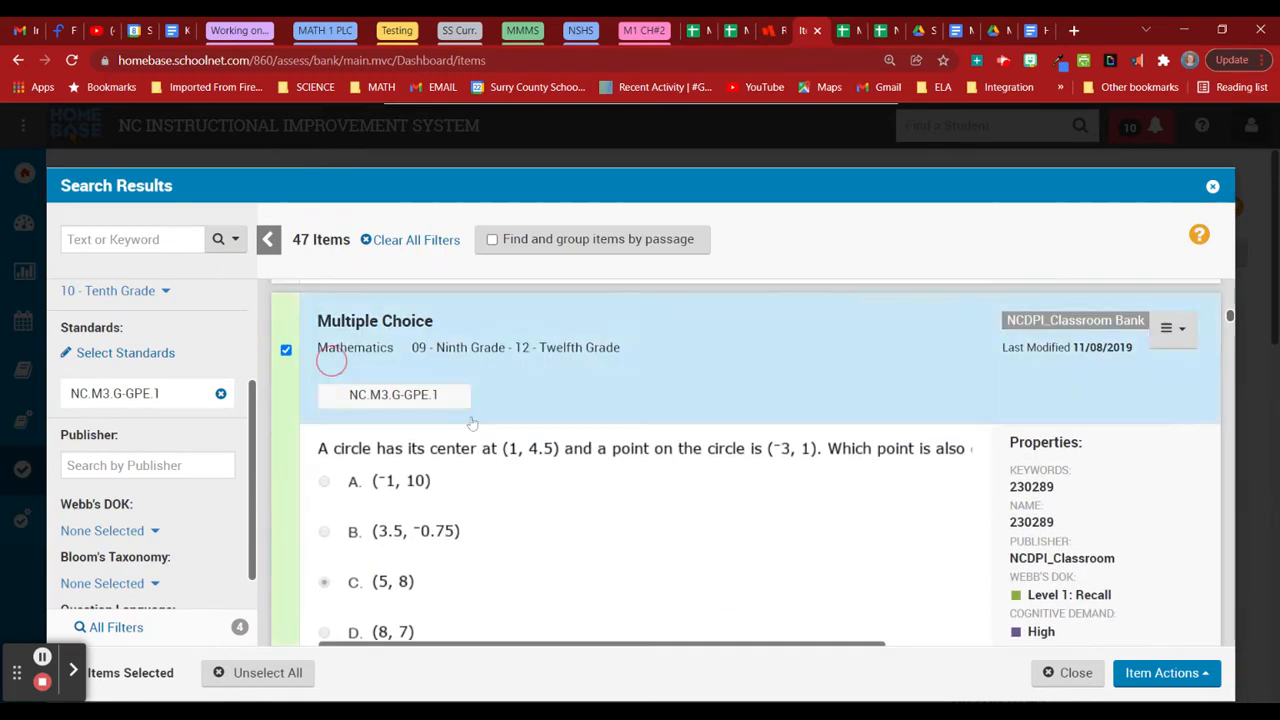
Select the (x−1)²+(y−4)²=21, center (−6, 2) radius √10, (x+8)²+(y+3)²=49 and graphed-circle questions.
{"action": "scroll", "coordinate": [665, 545], "scroll_direction": "down", "scroll_amount": 7}
{"action": "scroll", "coordinate": [671, 551], "scroll_direction": "up", "scroll_amount": 2}
{"action": "scroll", "coordinate": [480, 450], "scroll_direction": "down", "scroll_amount": 1}
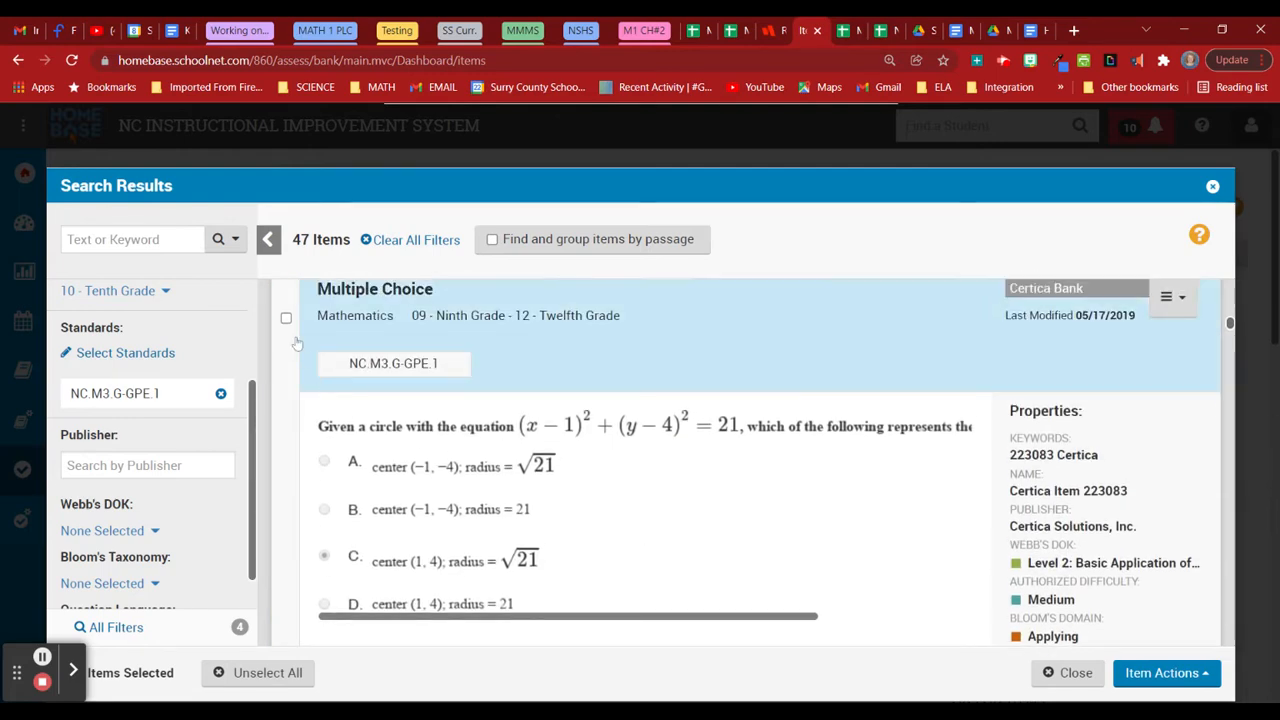
{"action": "left_click", "coordinate": [286, 318]}
{"action": "scroll", "coordinate": [709, 543], "scroll_direction": "down", "scroll_amount": 7}
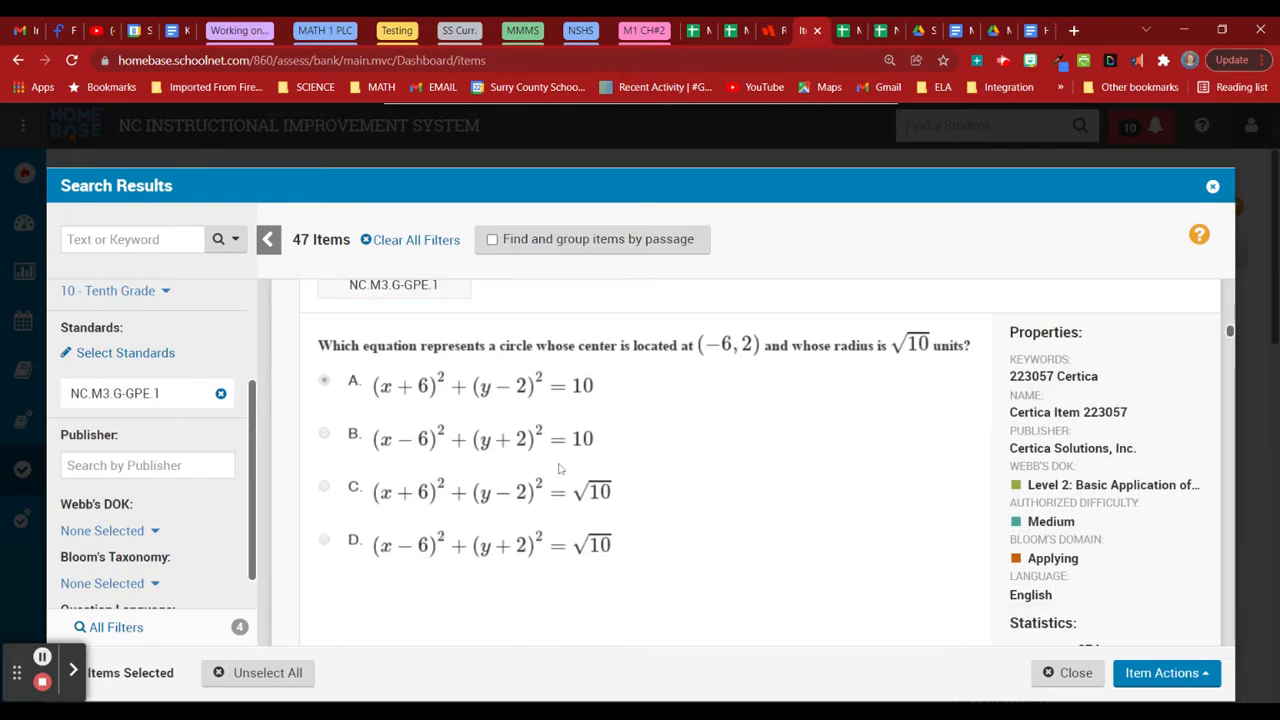
{"action": "scroll", "coordinate": [560, 469], "scroll_direction": "up", "scroll_amount": 2}
{"action": "left_click", "coordinate": [286, 405]}
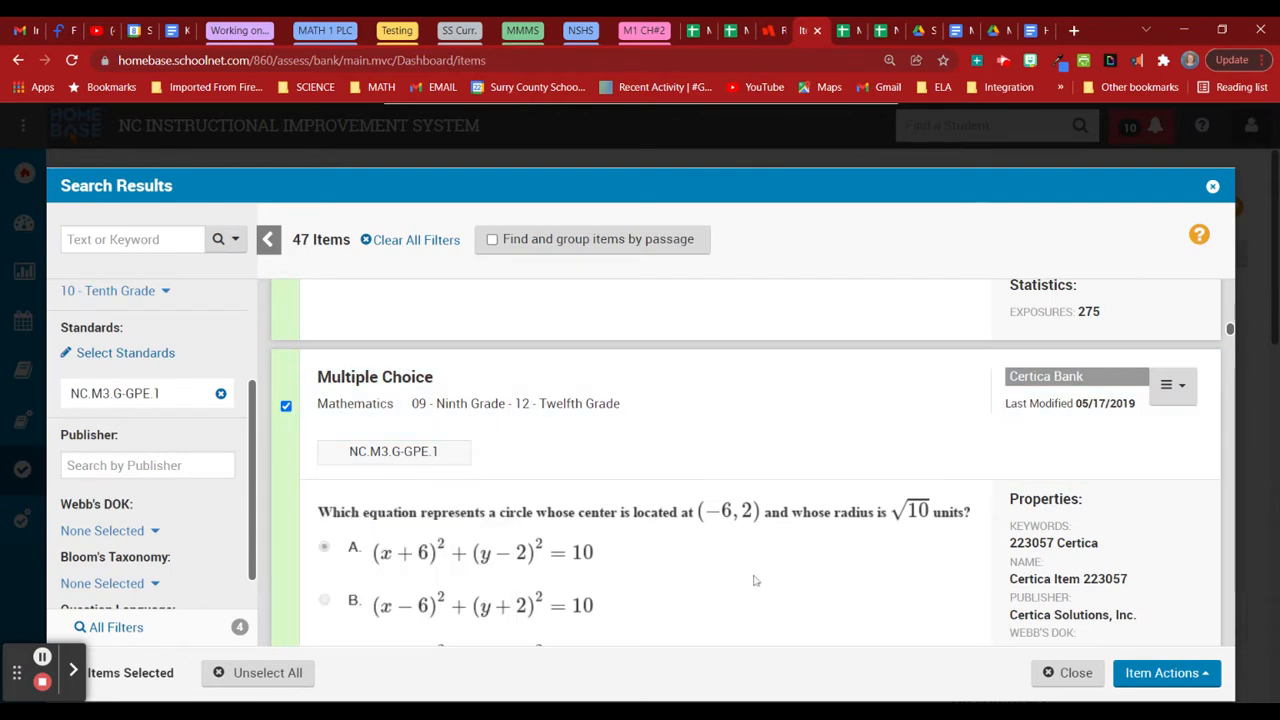
{"action": "scroll", "coordinate": [757, 582], "scroll_direction": "down", "scroll_amount": 3}
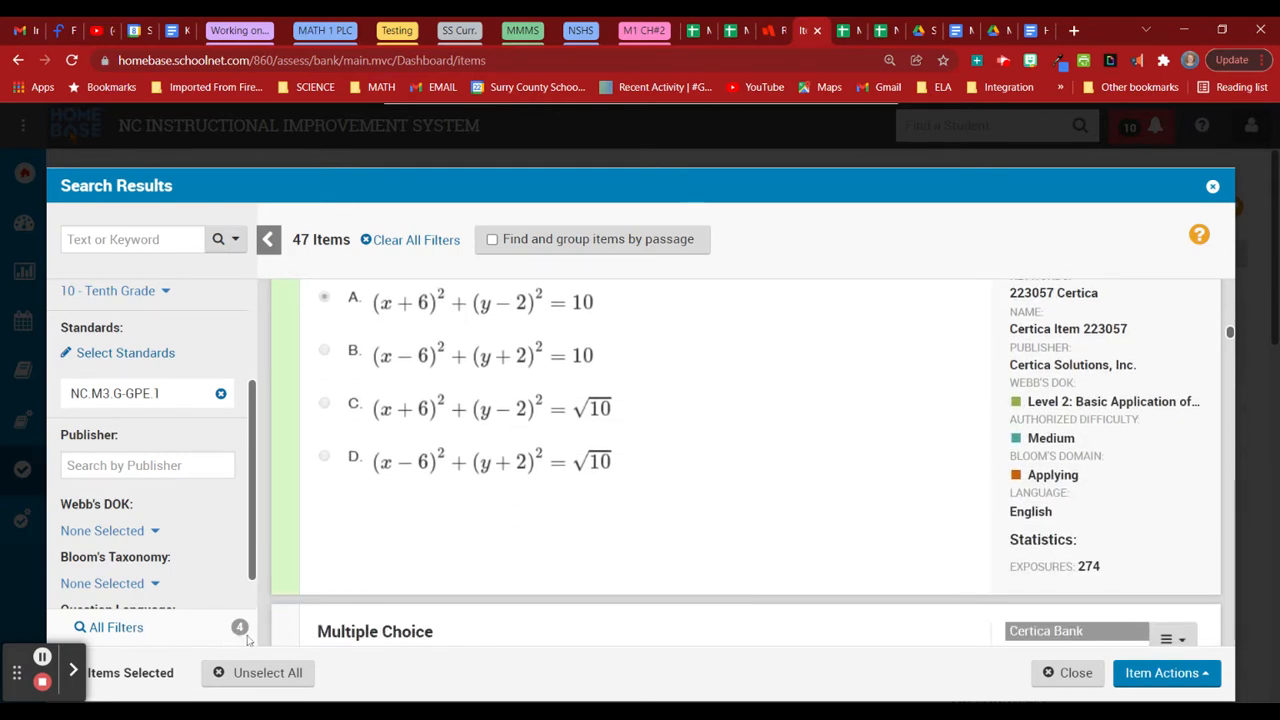
{"action": "scroll", "coordinate": [620, 508], "scroll_direction": "down", "scroll_amount": 4}
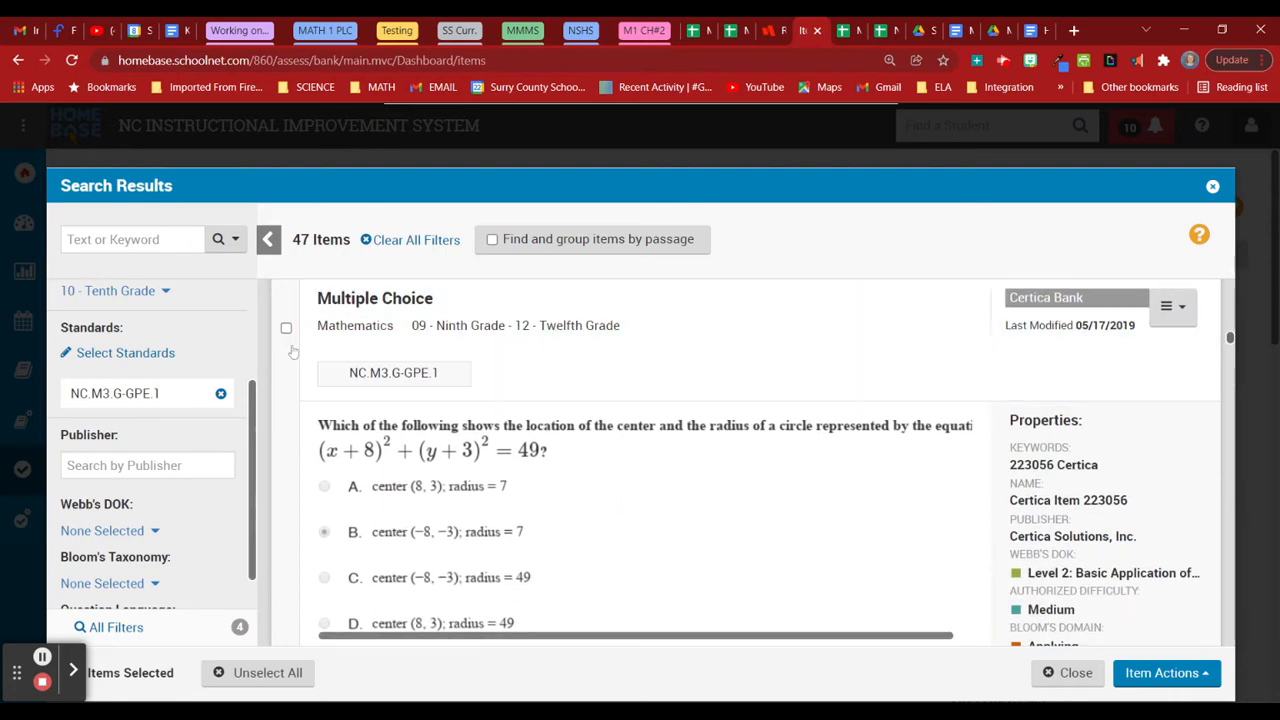
{"action": "left_click", "coordinate": [286, 327]}
{"action": "scroll", "coordinate": [493, 507], "scroll_direction": "down", "scroll_amount": 7}
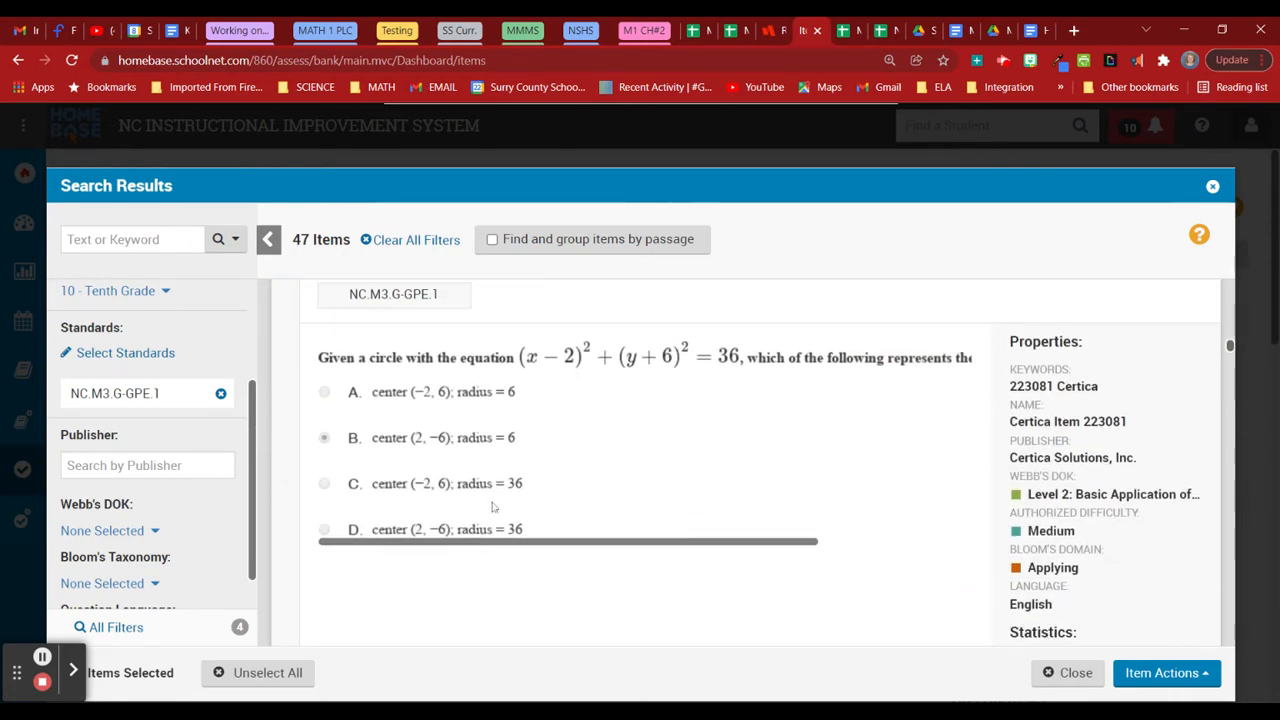
{"action": "scroll", "coordinate": [493, 507], "scroll_direction": "down", "scroll_amount": 5}
{"action": "scroll", "coordinate": [493, 510], "scroll_direction": "up", "scroll_amount": 3}
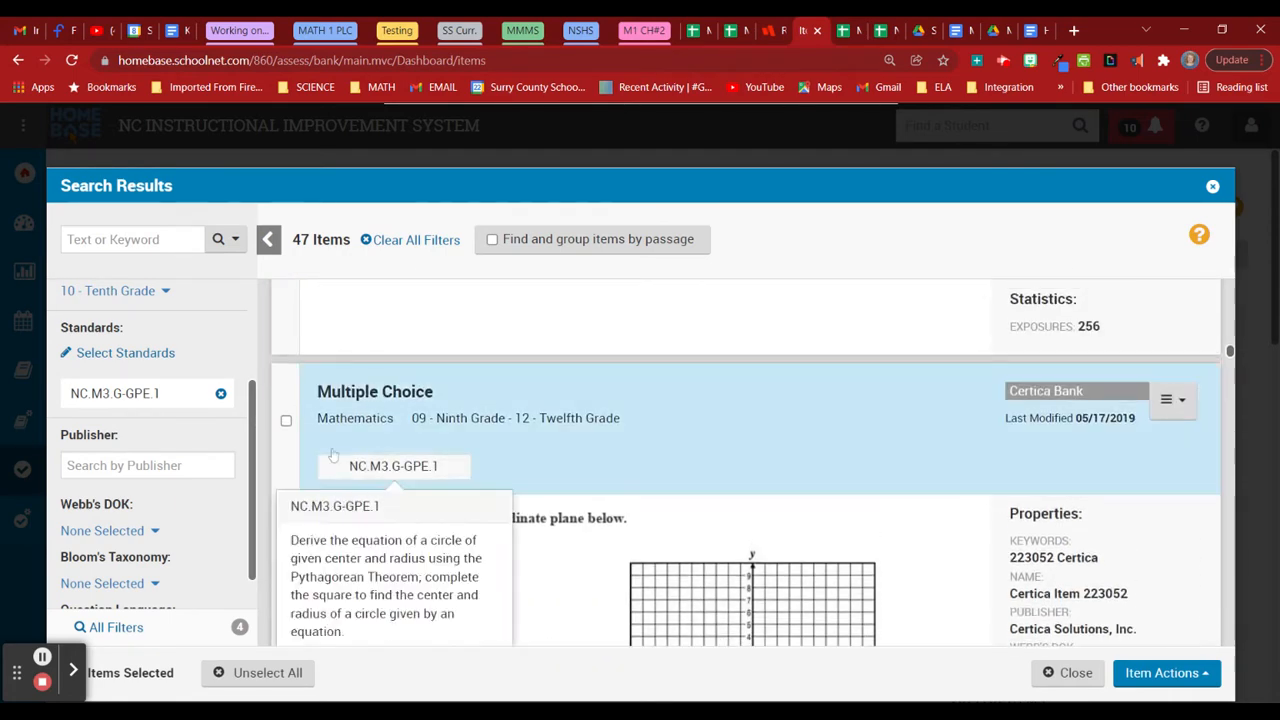
{"action": "left_click", "coordinate": [286, 420]}
{"action": "scroll", "coordinate": [514, 506], "scroll_direction": "down", "scroll_amount": 3}
{"action": "scroll", "coordinate": [561, 539], "scroll_direction": "down", "scroll_amount": 3}
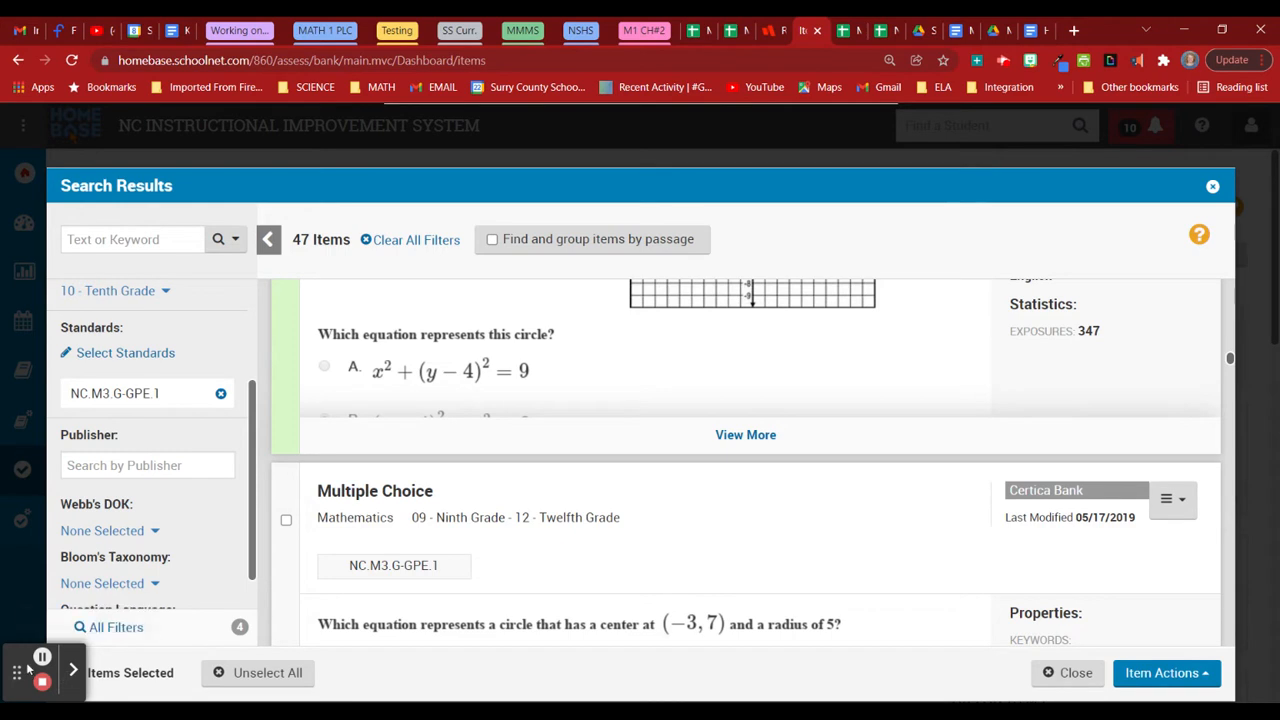
Select the radius √11 question to make ten items and send them to Add to Test.
{"action": "key", "text": "ctrl+a"}
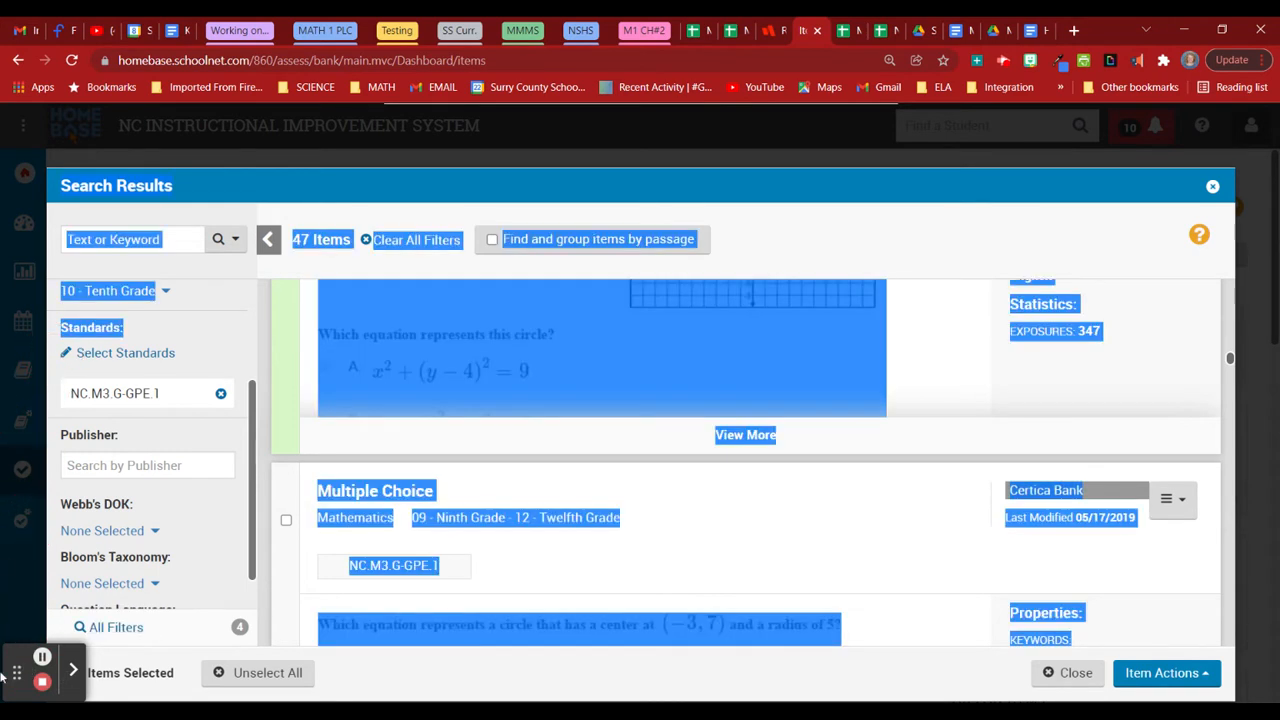
{"action": "left_click_drag", "start_coordinate": [18, 673], "coordinate": [17, 133]}
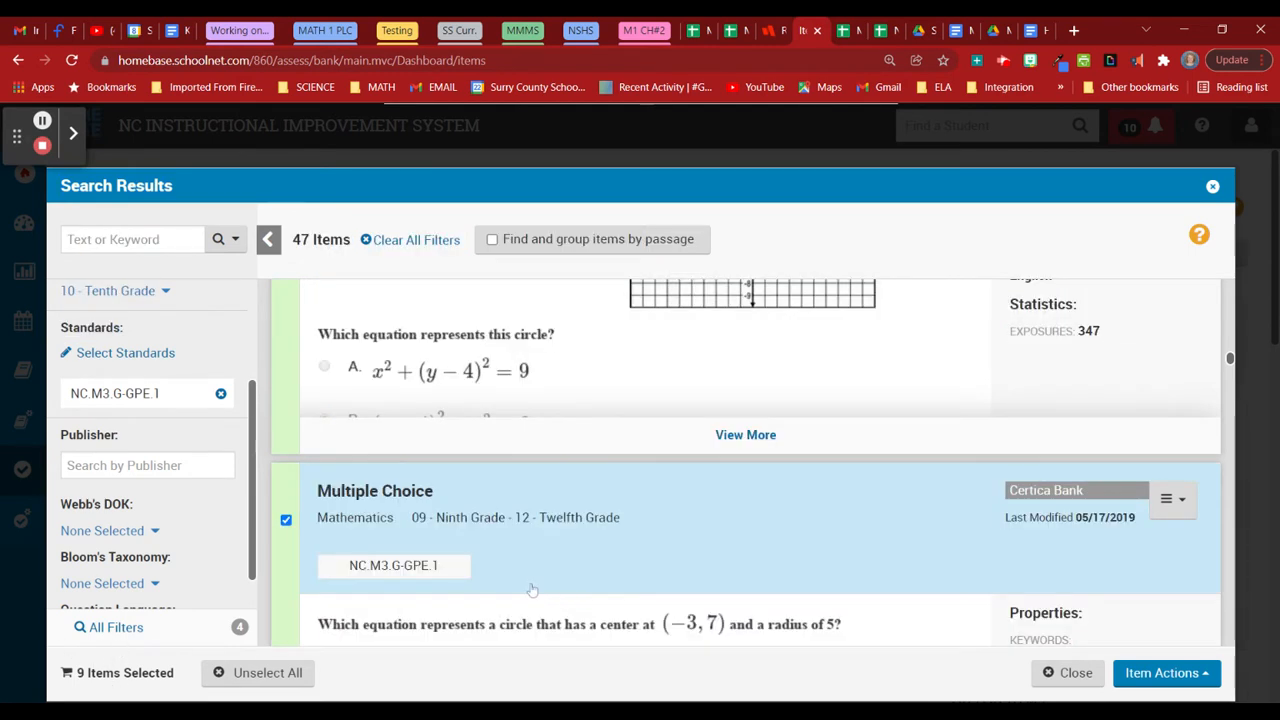
{"action": "scroll", "coordinate": [591, 570], "scroll_direction": "down", "scroll_amount": 2}
{"action": "scroll", "coordinate": [591, 568], "scroll_direction": "down", "scroll_amount": 8}
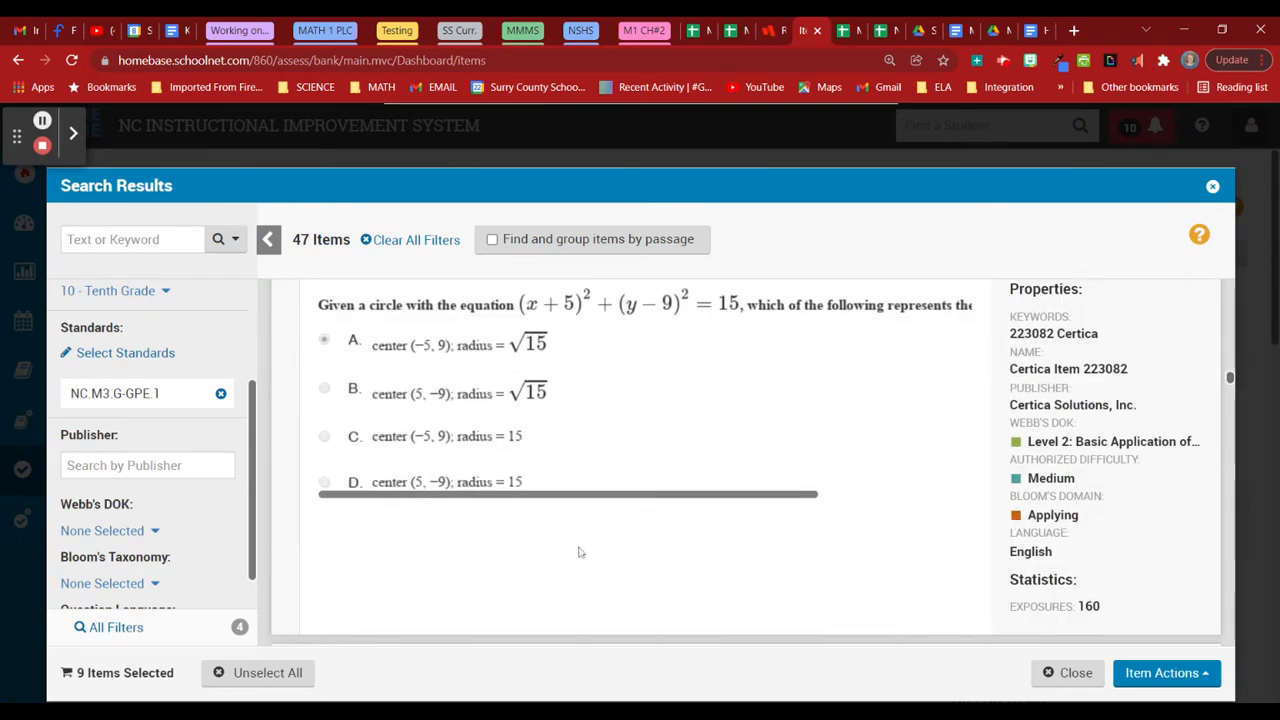
{"action": "scroll", "coordinate": [578, 552], "scroll_direction": "down", "scroll_amount": 3}
{"action": "scroll", "coordinate": [591, 563], "scroll_direction": "down", "scroll_amount": 8}
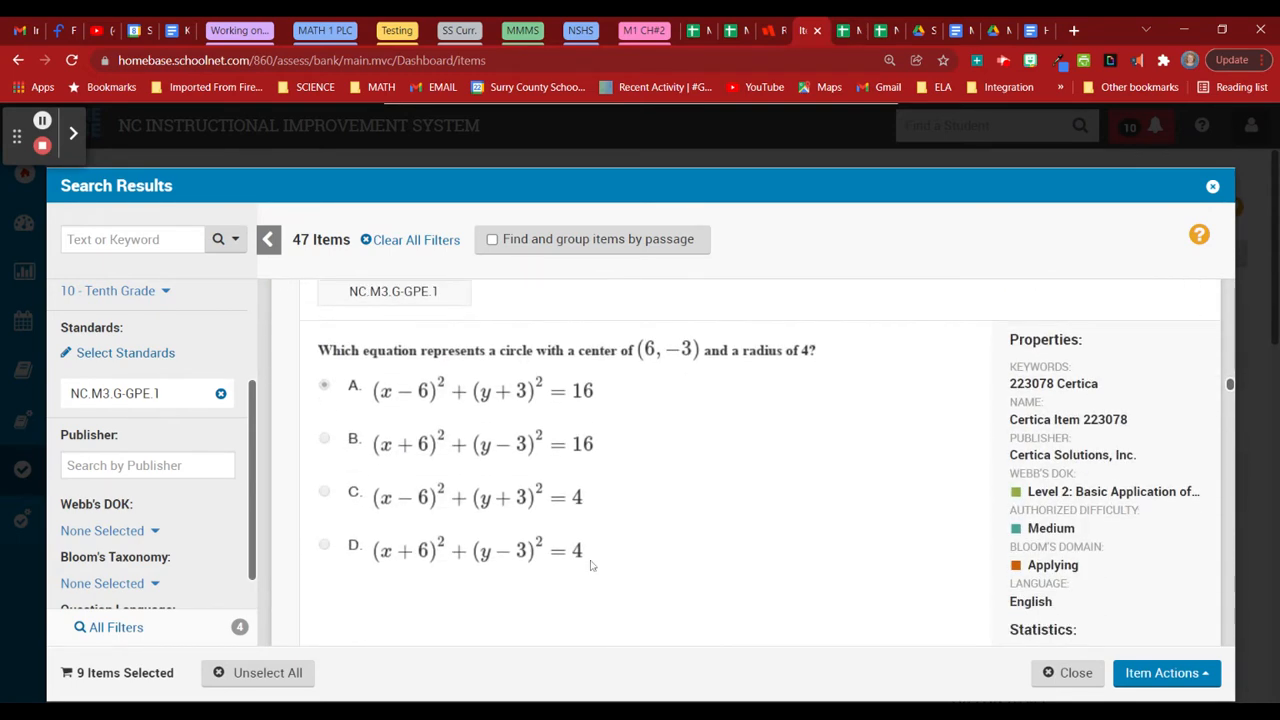
{"action": "scroll", "coordinate": [669, 572], "scroll_direction": "down", "scroll_amount": 5}
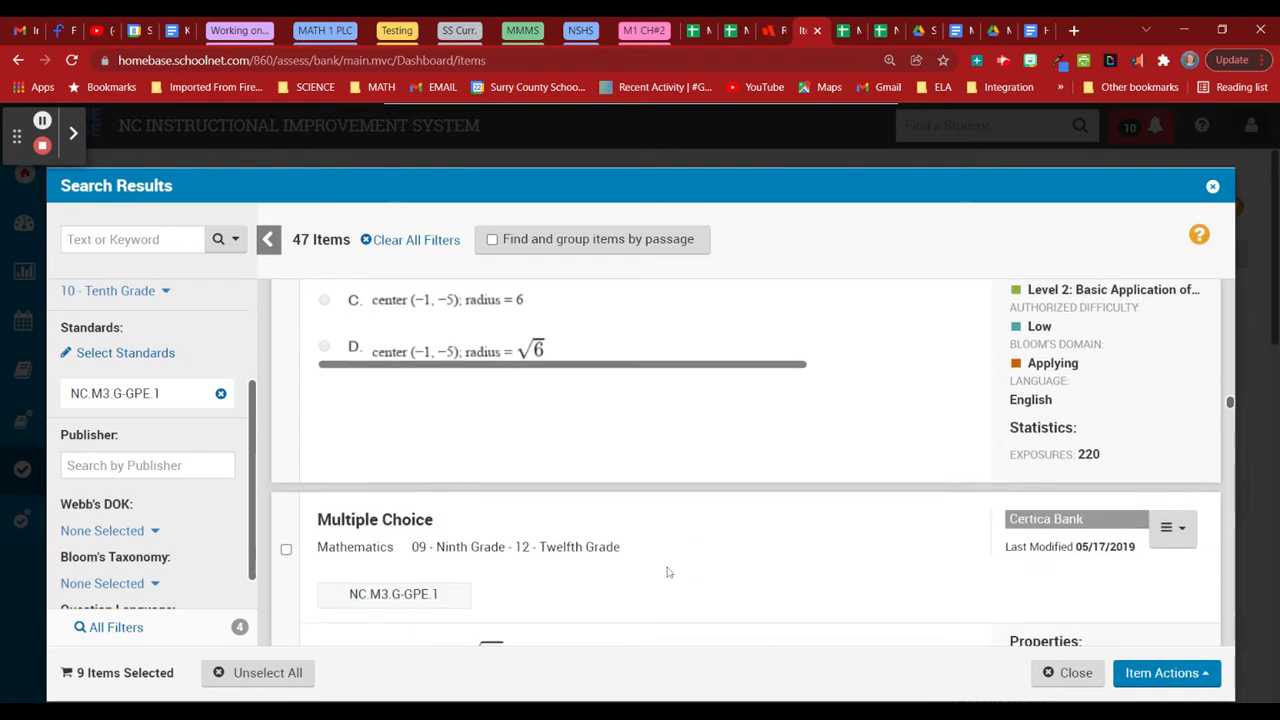
{"action": "scroll", "coordinate": [669, 572], "scroll_direction": "up", "scroll_amount": 1}
{"action": "scroll", "coordinate": [620, 566], "scroll_direction": "up", "scroll_amount": 2}
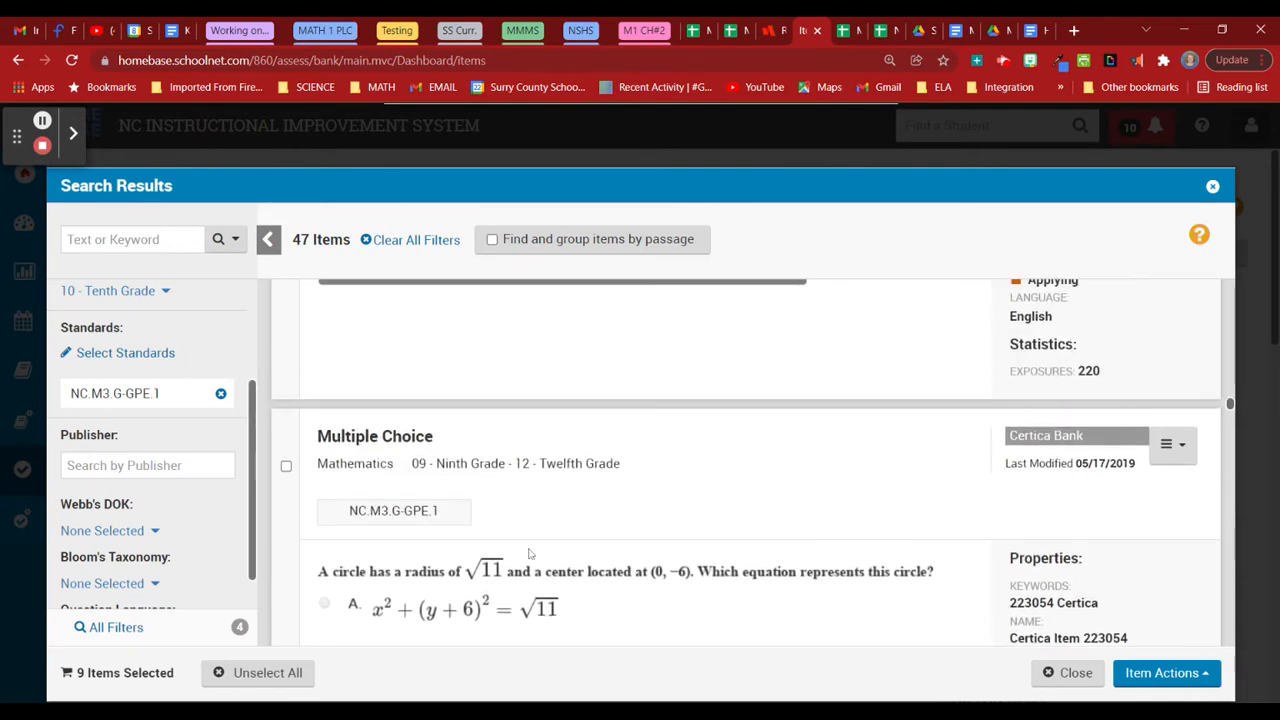
{"action": "left_click", "coordinate": [286, 465]}
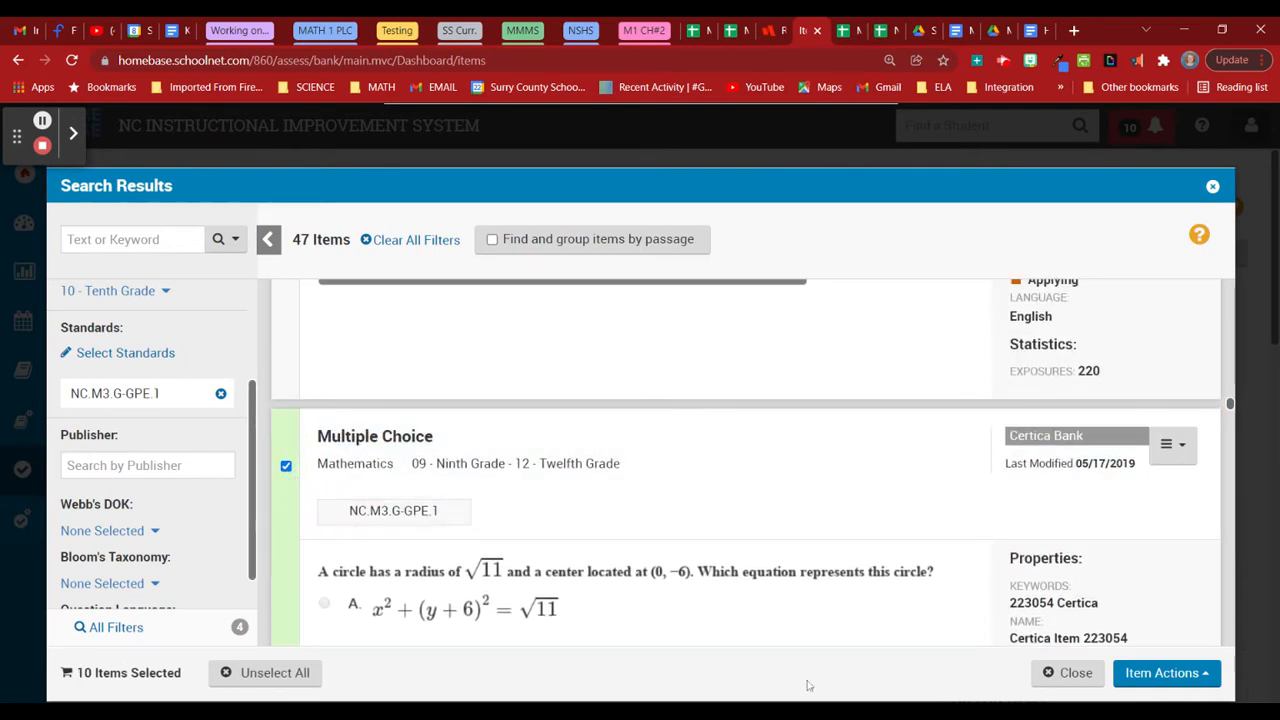
{"action": "left_click", "coordinate": [1182, 676]}
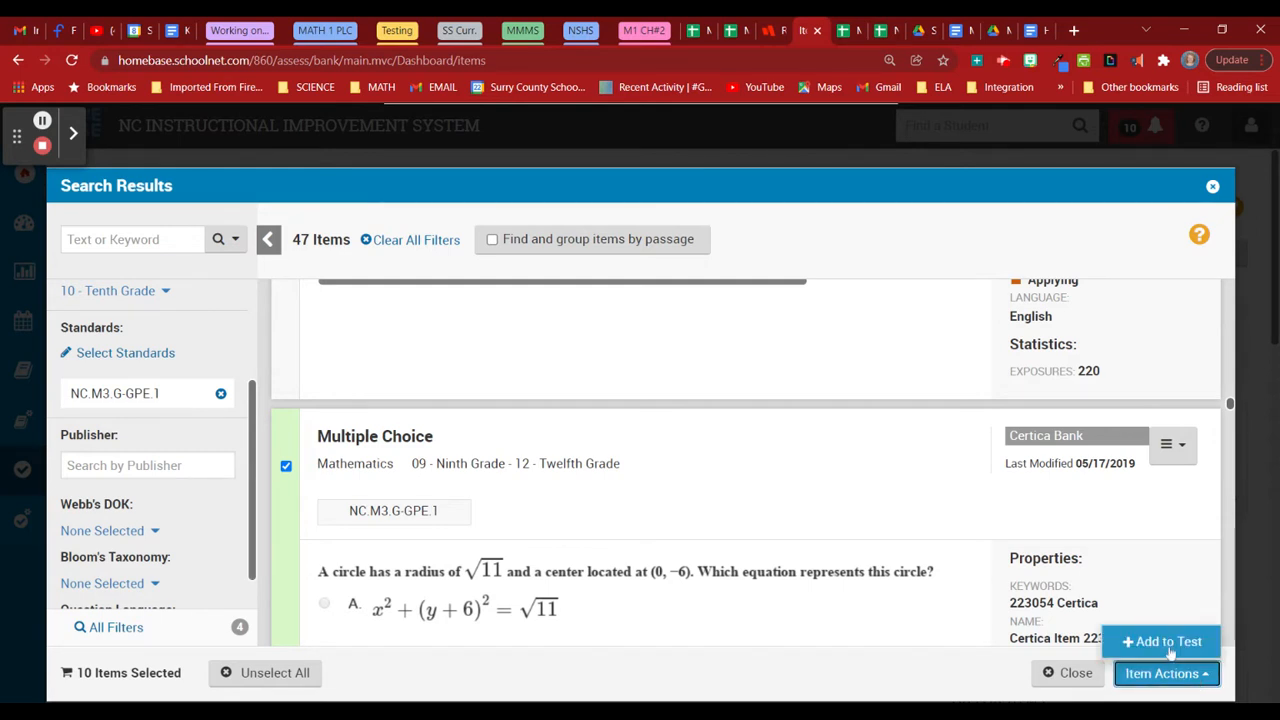
{"action": "left_click", "coordinate": [1170, 646]}
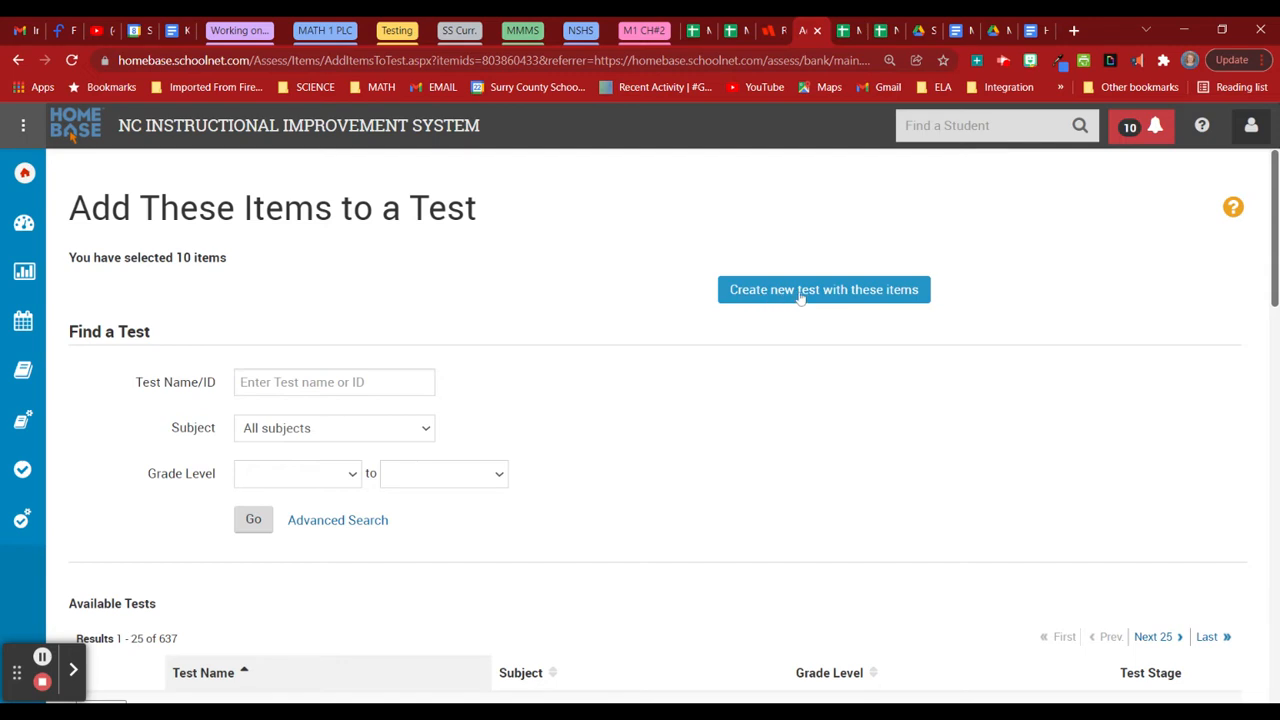
Create a new test from the ten items named 'MATH 3 GPE Review'.
{"action": "left_click", "coordinate": [833, 292]}
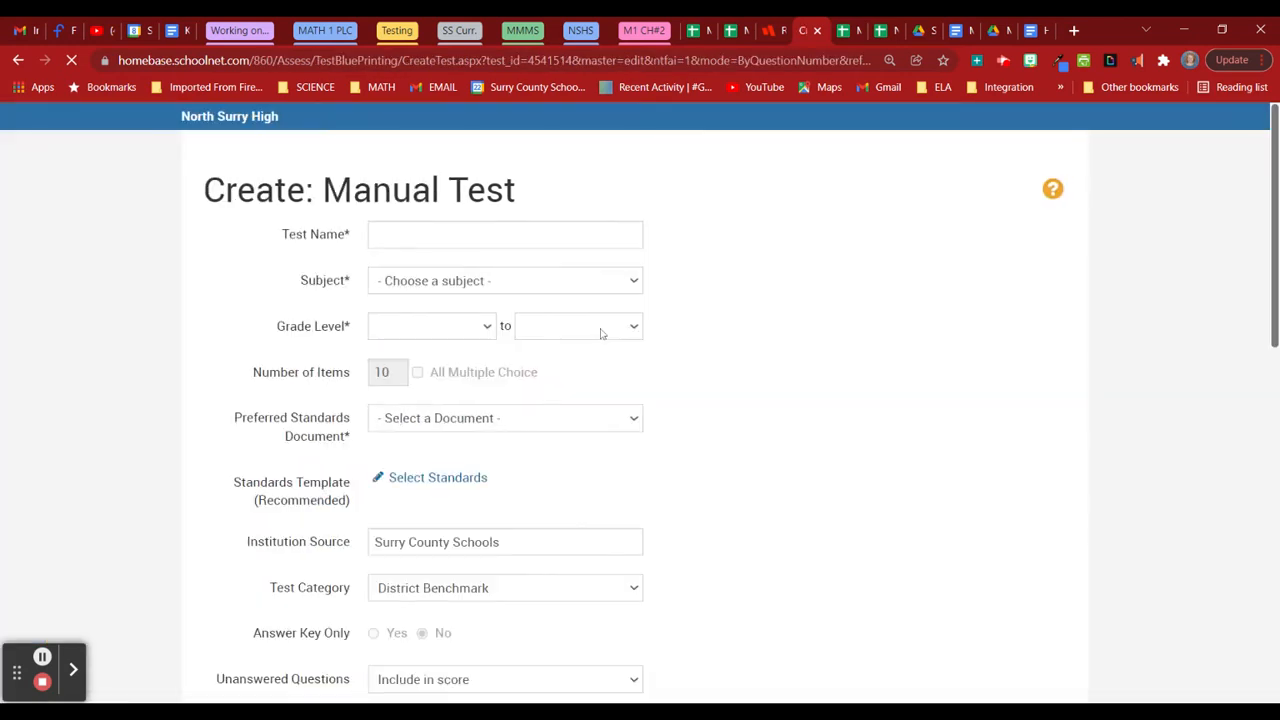
{"action": "left_click", "coordinate": [491, 234]}
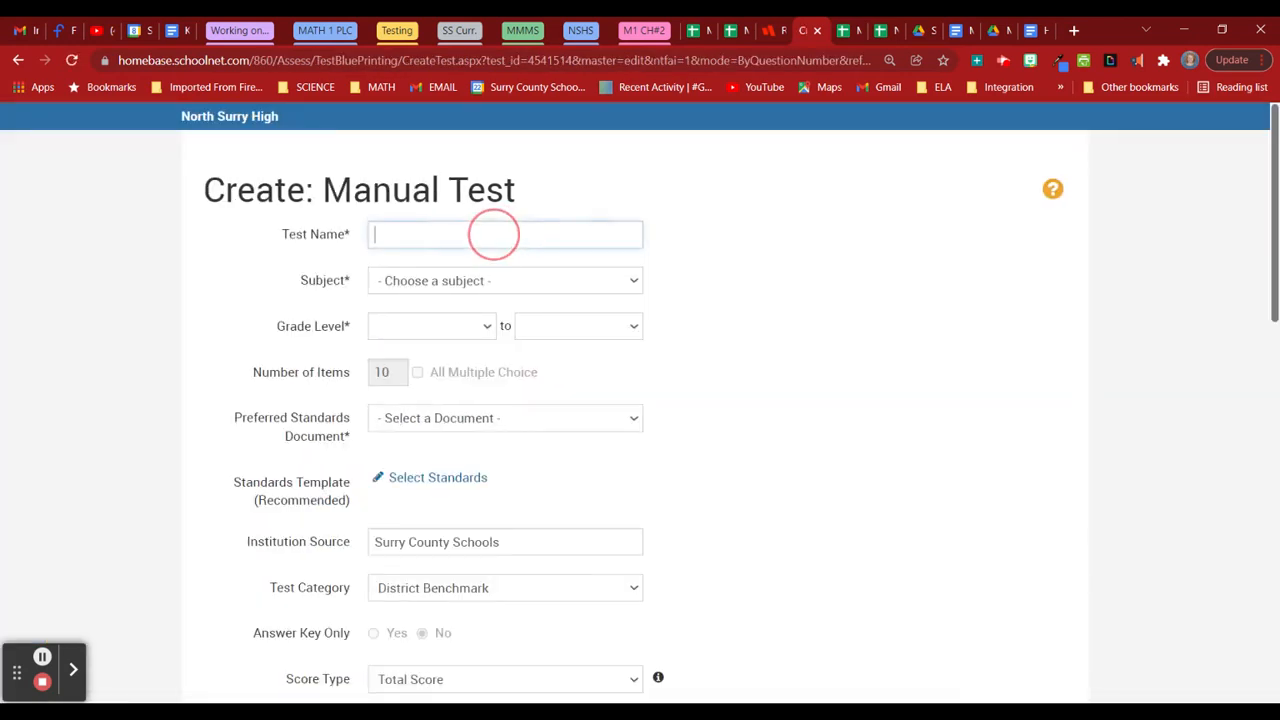
{"action": "type", "text": "MATH 3 "}
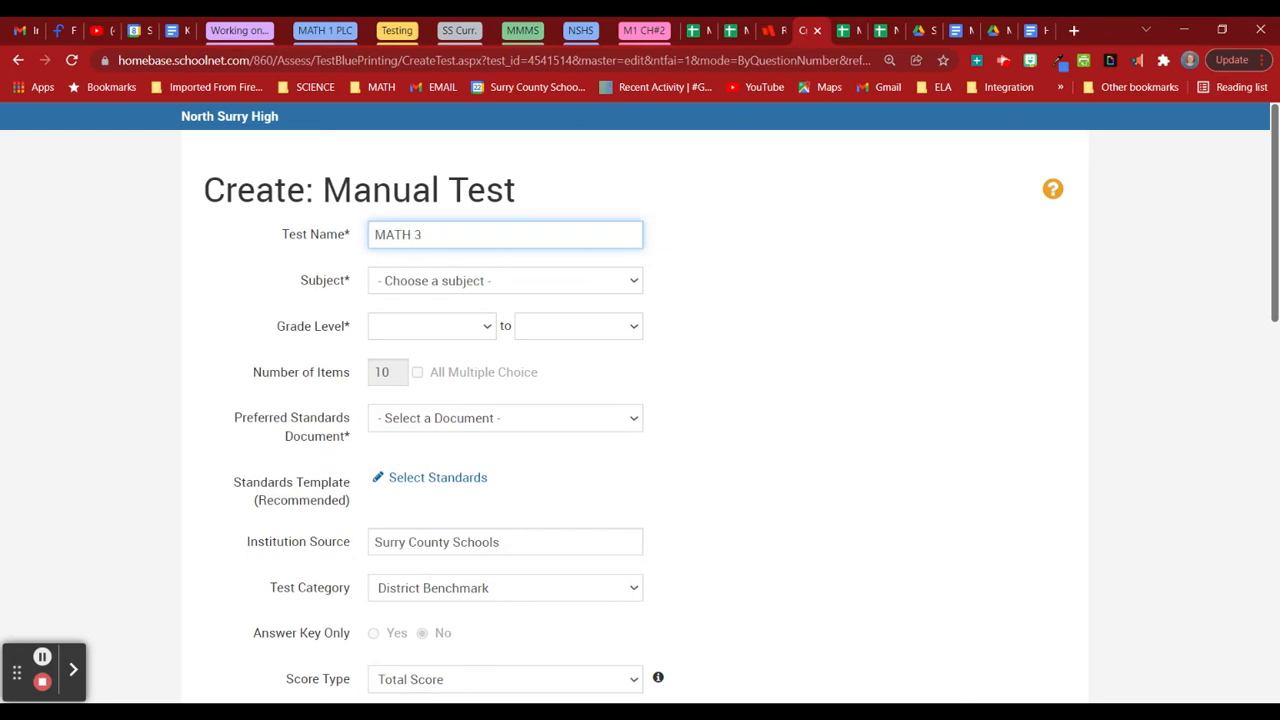
{"action": "type", "text": "GPE Review"}
{"action": "left_click", "coordinate": [556, 266]}
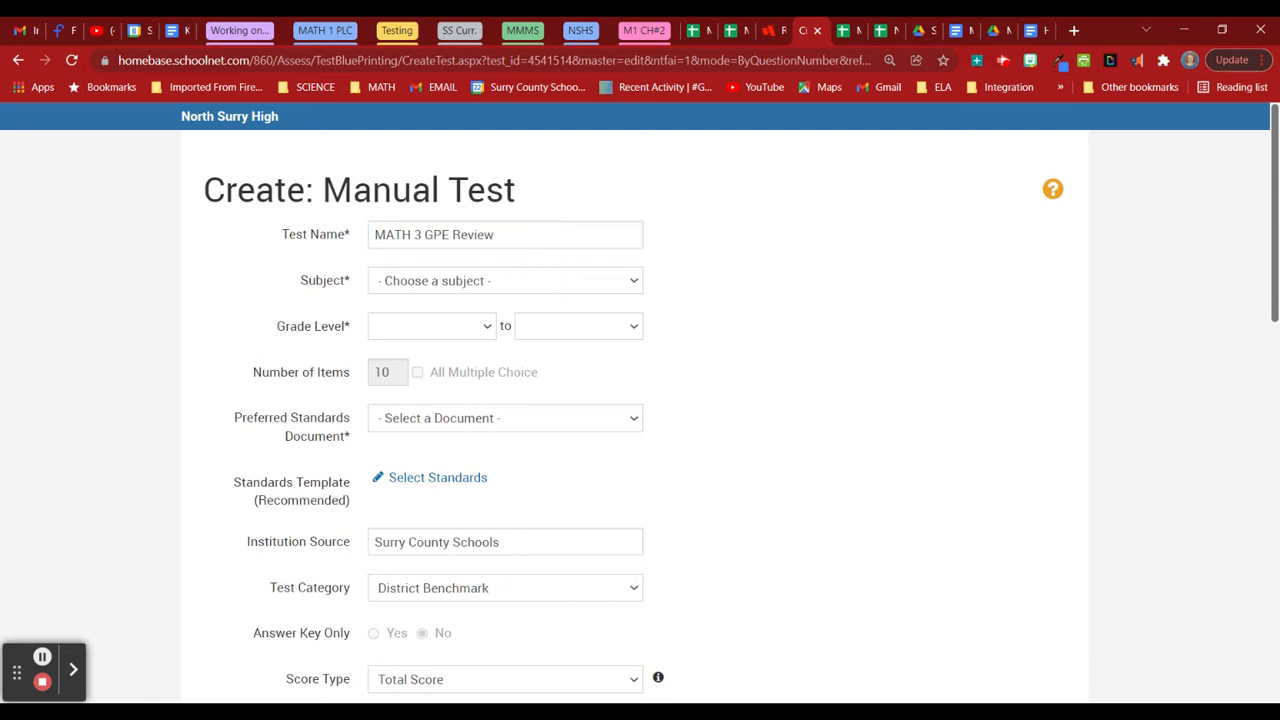
Set subject Mathematics, grades 10 to 11, and the Mathematics standards document.
{"action": "left_click", "coordinate": [446, 436]}
{"action": "left_click", "coordinate": [420, 332]}
{"action": "left_click", "coordinate": [451, 463]}
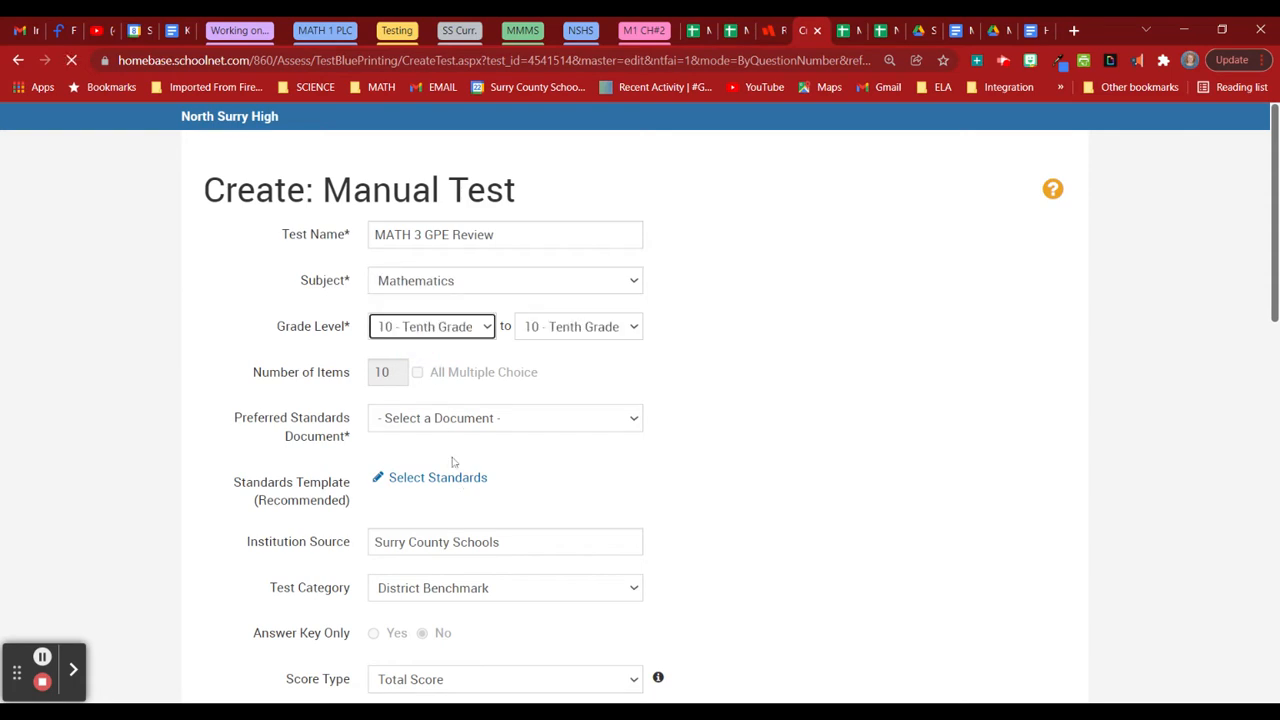
{"action": "left_click", "coordinate": [552, 346]}
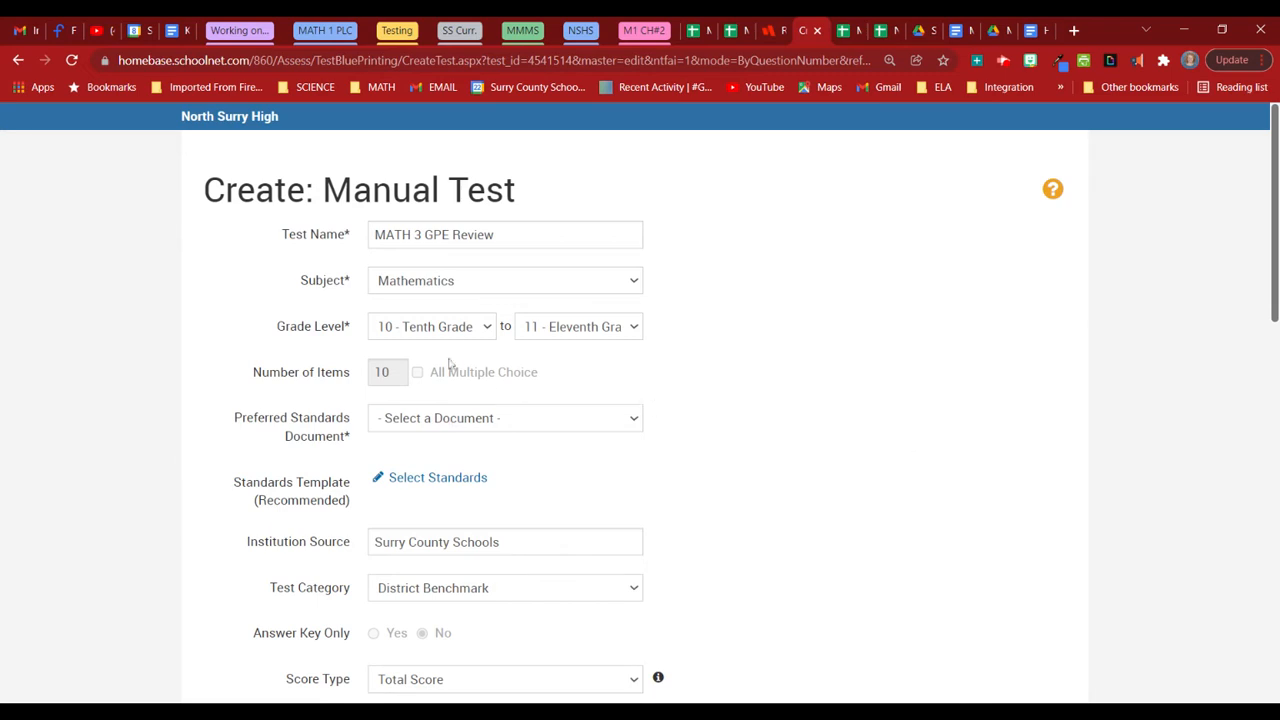
{"action": "left_click", "coordinate": [534, 410]}
{"action": "left_click", "coordinate": [505, 458]}
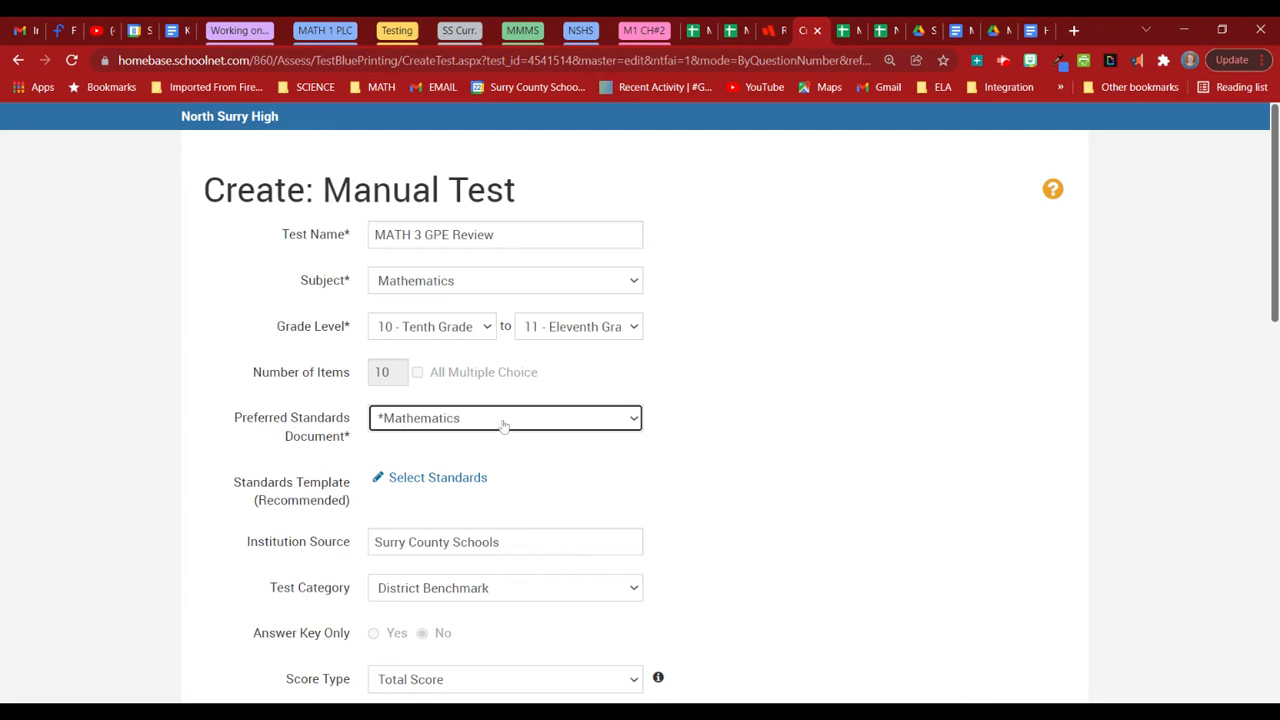
Set category to Shared Classroom Assessments and item font to Times New Roman 18pt.
{"action": "scroll", "coordinate": [799, 469], "scroll_direction": "down", "scroll_amount": 3}
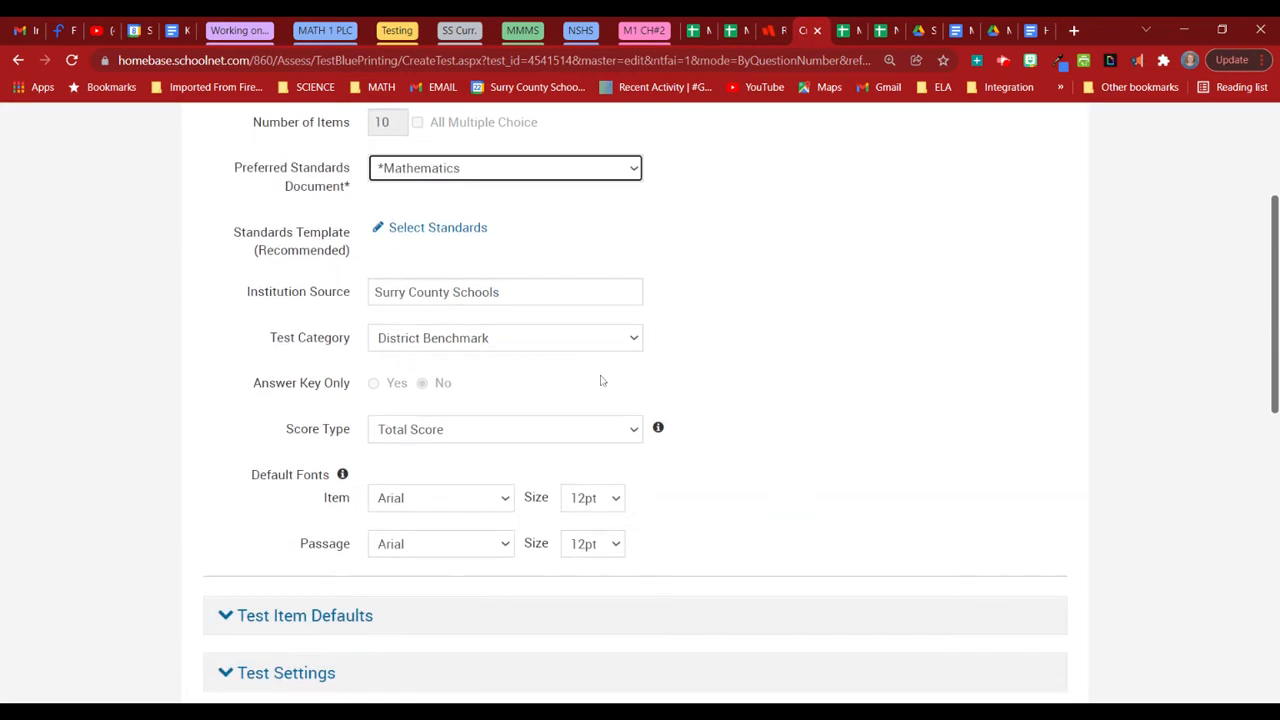
{"action": "left_click", "coordinate": [381, 342]}
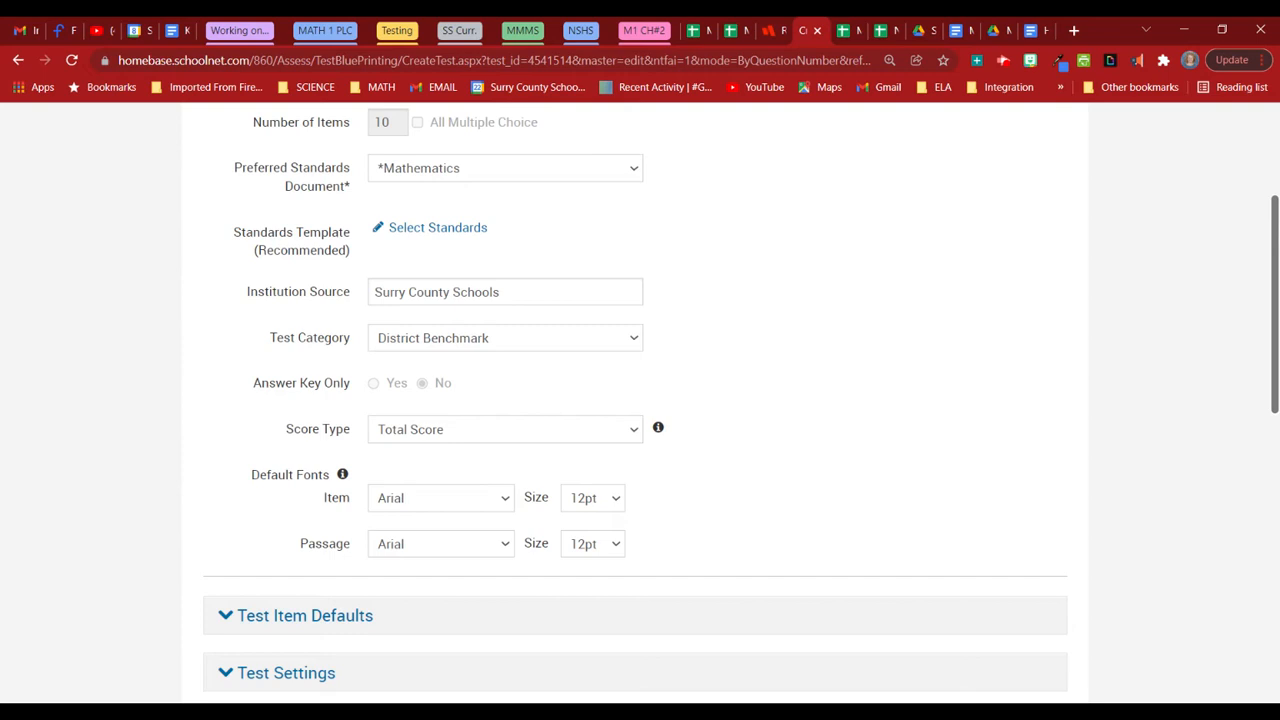
{"action": "left_click", "coordinate": [553, 386]}
{"action": "scroll", "coordinate": [716, 430], "scroll_direction": "down", "scroll_amount": 3}
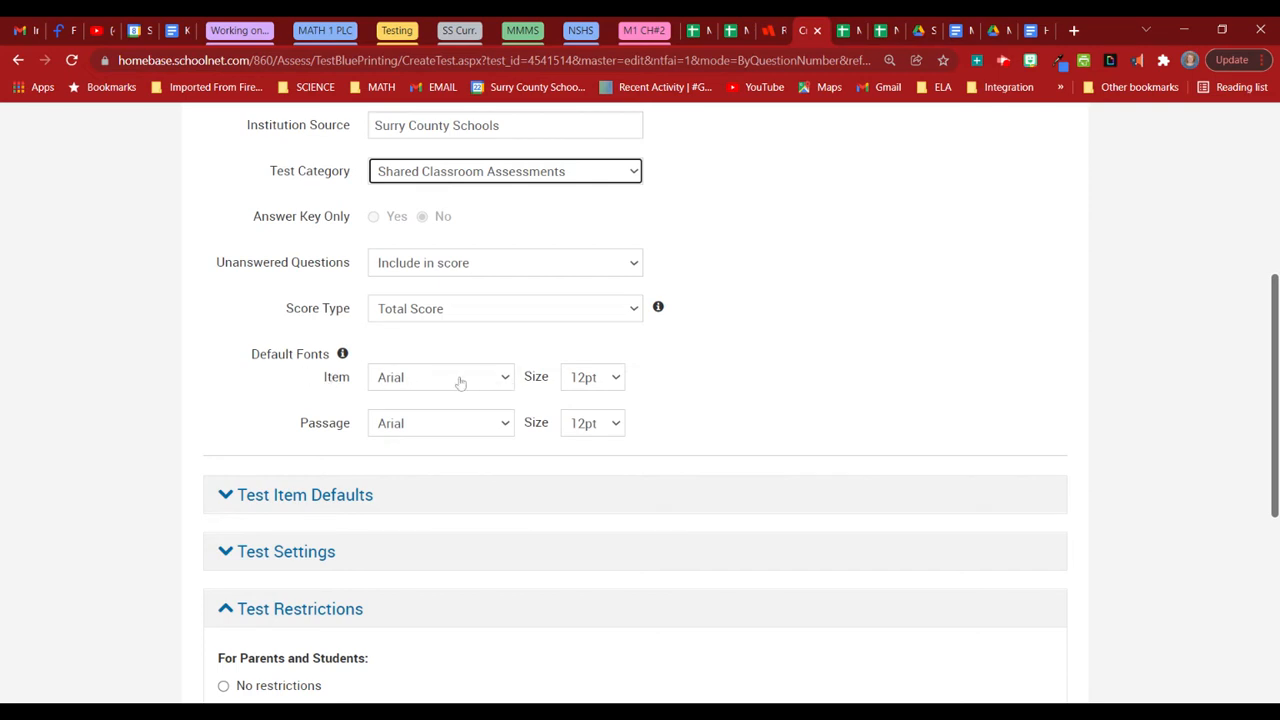
{"action": "left_click", "coordinate": [497, 386]}
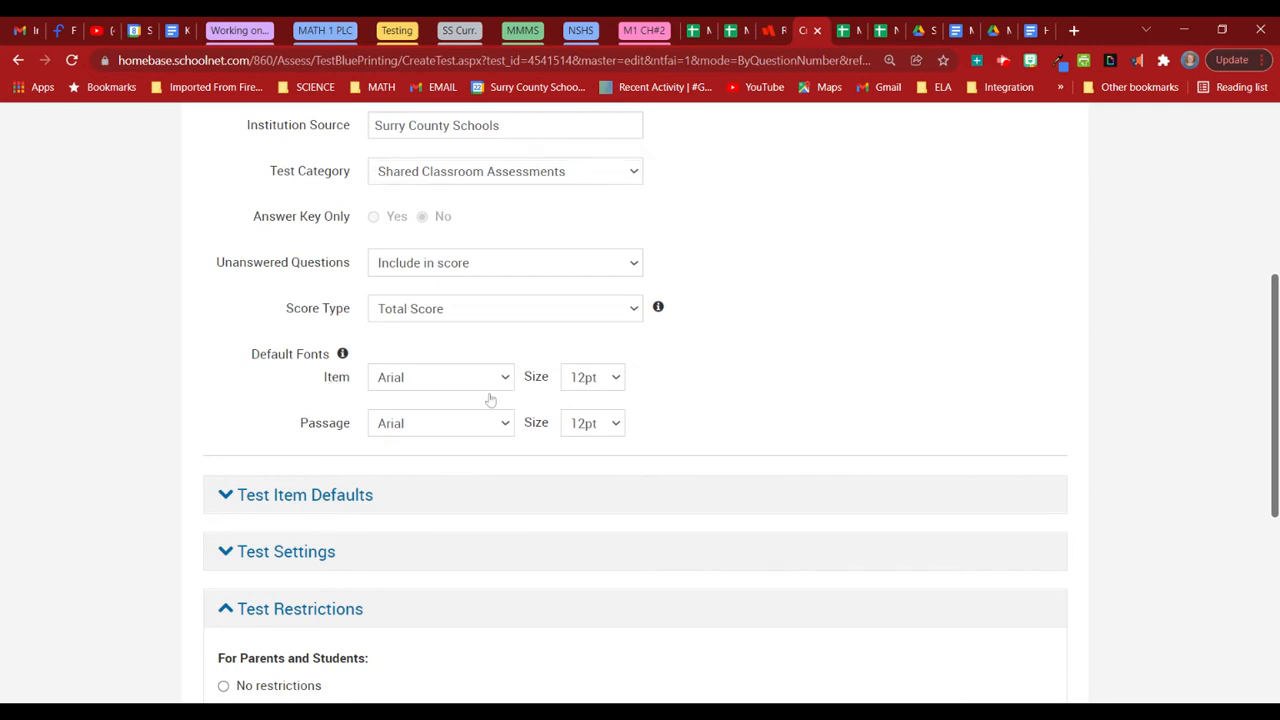
{"action": "left_click", "coordinate": [468, 616]}
{"action": "left_click", "coordinate": [490, 431]}
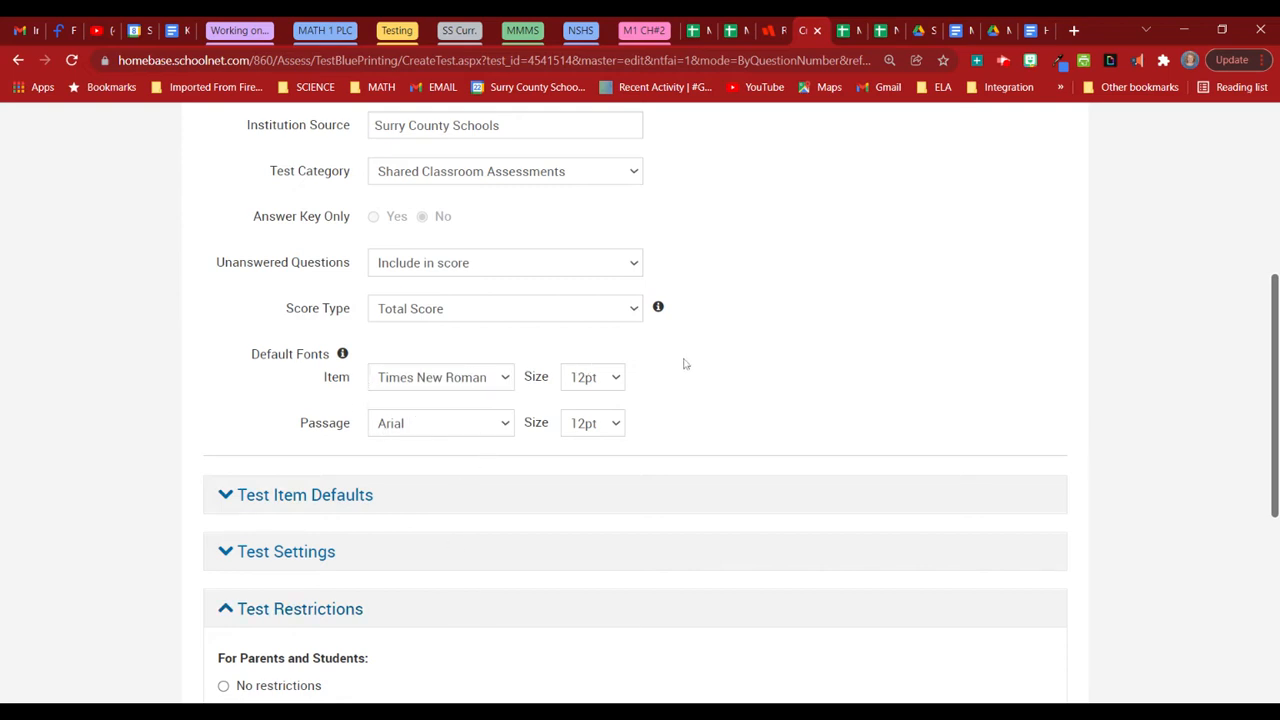
{"action": "left_click", "coordinate": [593, 377]}
{"action": "left_click", "coordinate": [610, 462]}
Enable English Text to Speech, including TTS for passages, in Test Settings.
{"action": "left_click", "coordinate": [226, 552]}
{"action": "scroll", "coordinate": [227, 558], "scroll_direction": "down", "scroll_amount": 7}
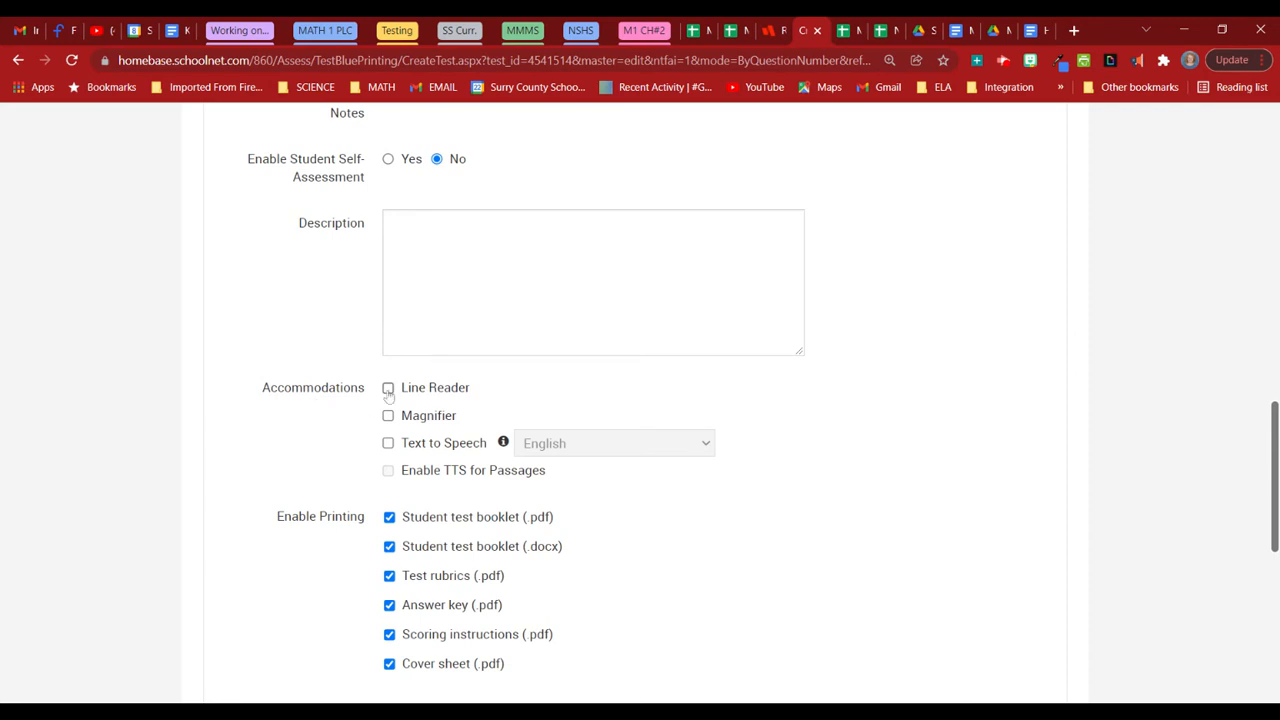
{"action": "left_click", "coordinate": [389, 444]}
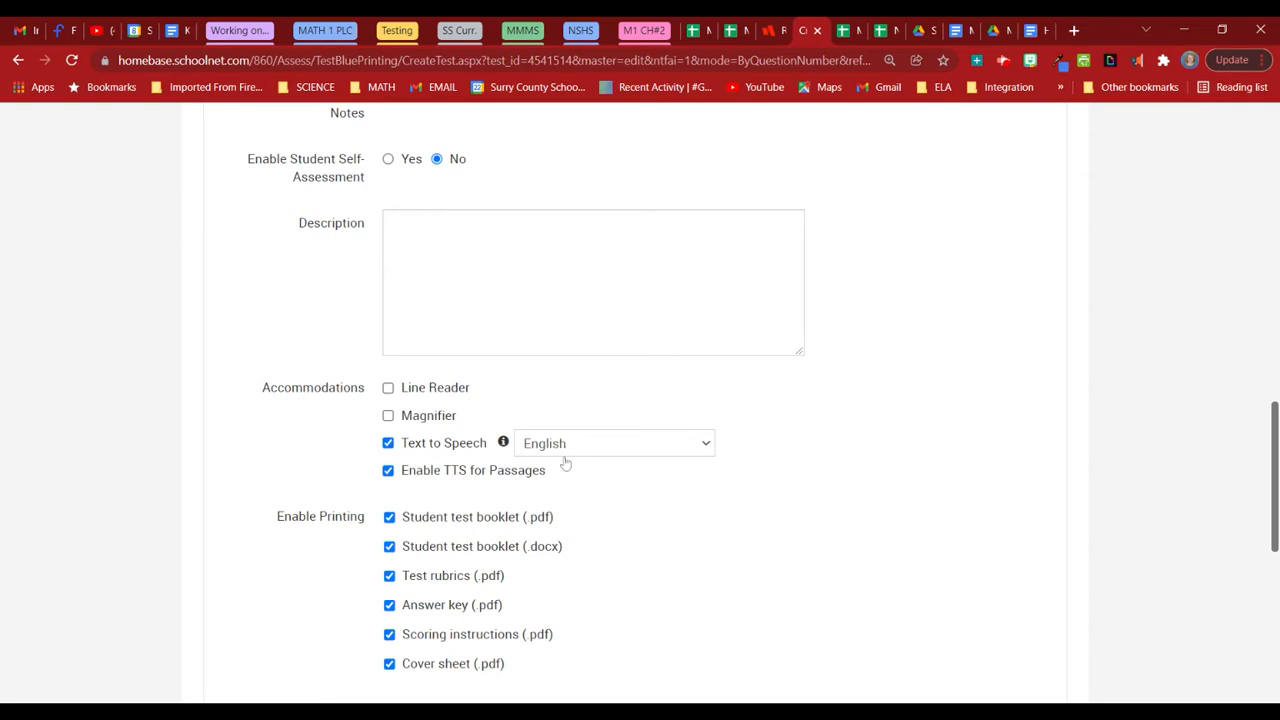
{"action": "key", "text": "Tab"}
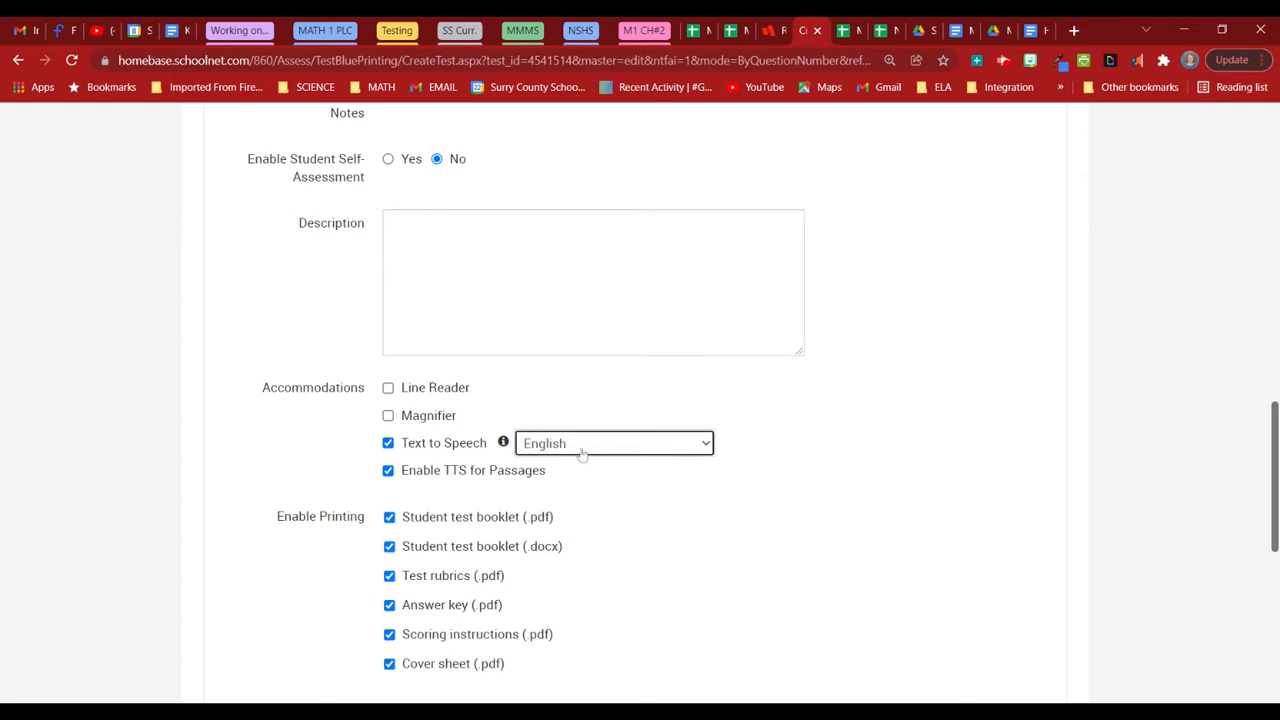
{"action": "left_click", "coordinate": [584, 463]}
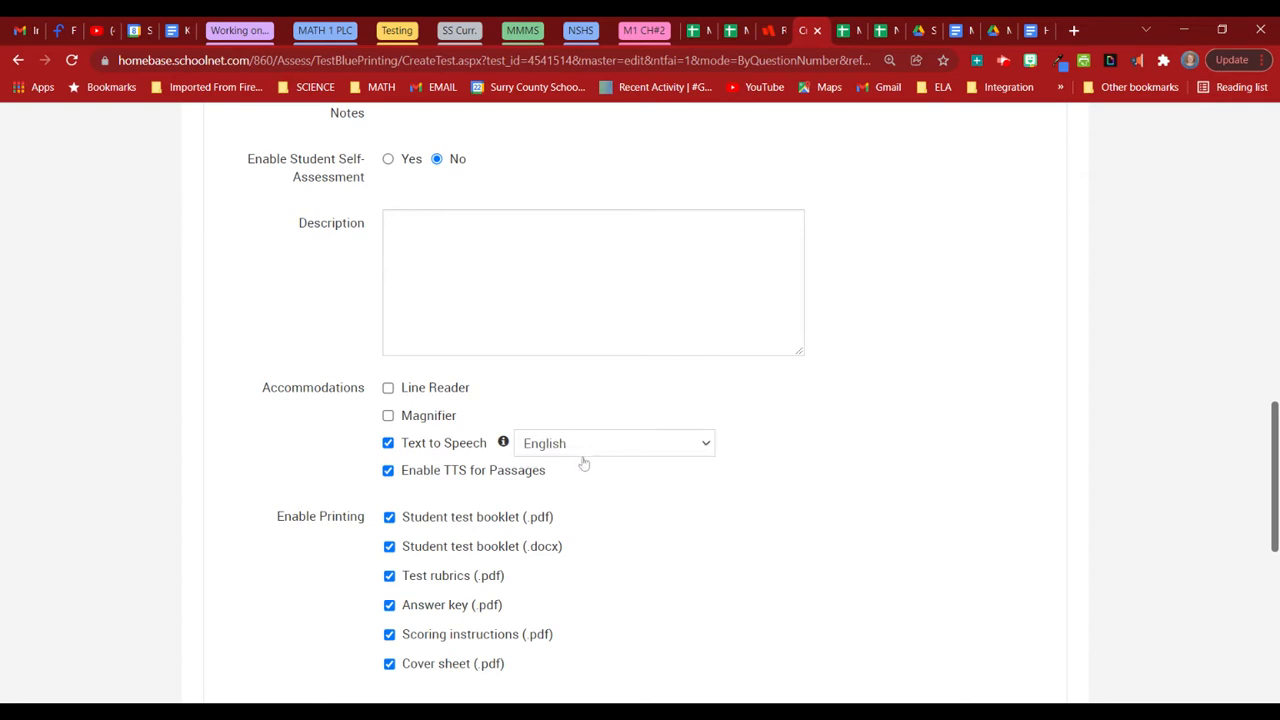
{"action": "key", "text": "Tab"}
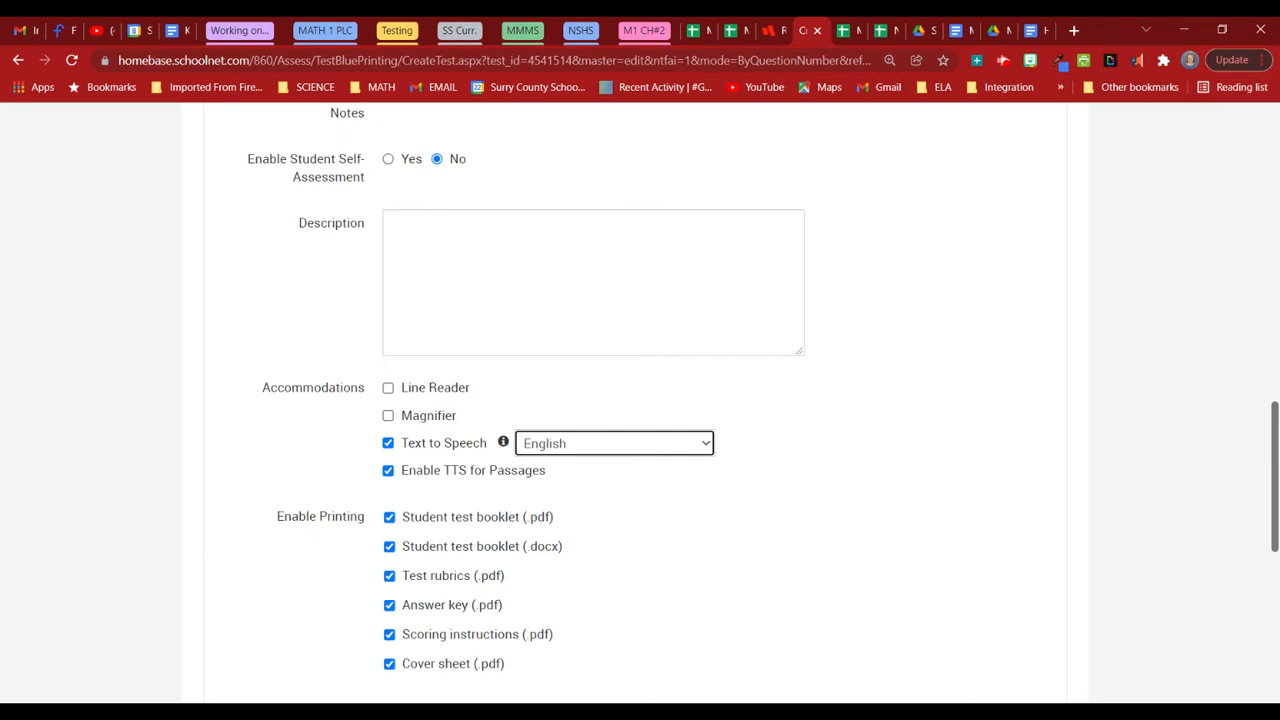
{"action": "scroll", "coordinate": [766, 463], "scroll_direction": "down", "scroll_amount": 5}
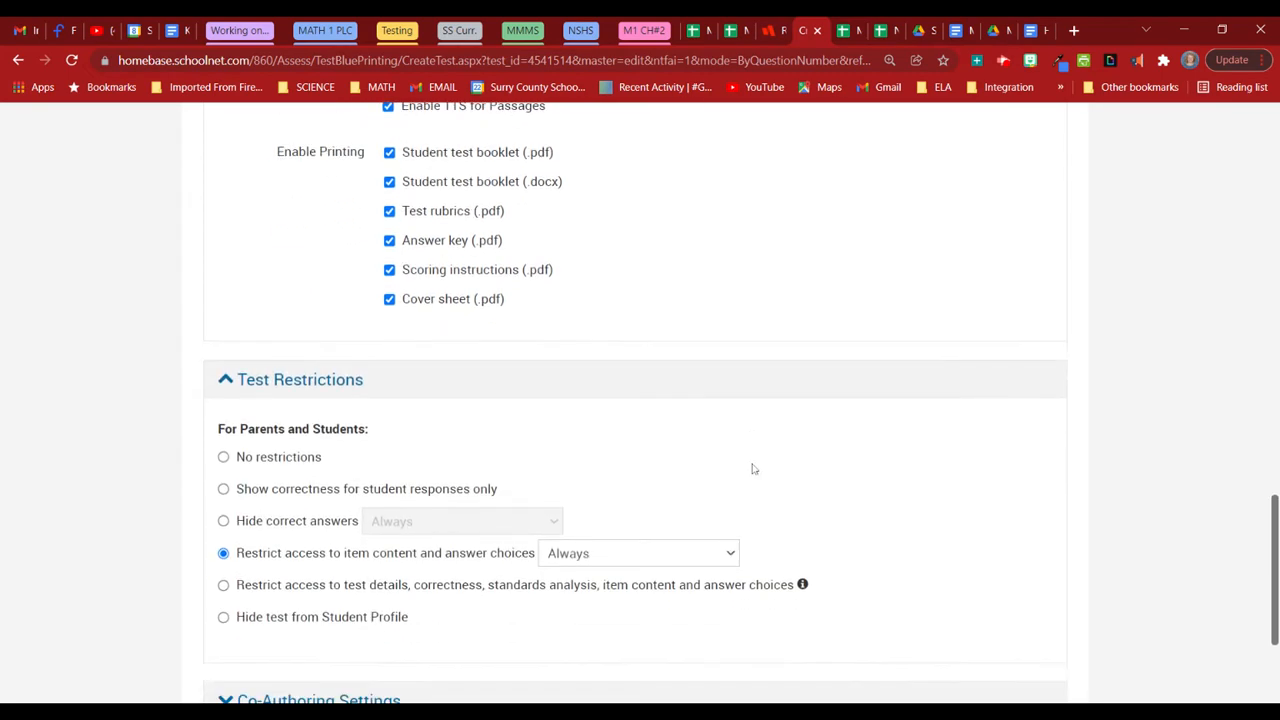
Generate the MATH 3 GPE Review test from the bottom of the settings form.
{"action": "scroll", "coordinate": [531, 536], "scroll_direction": "down", "scroll_amount": 1}
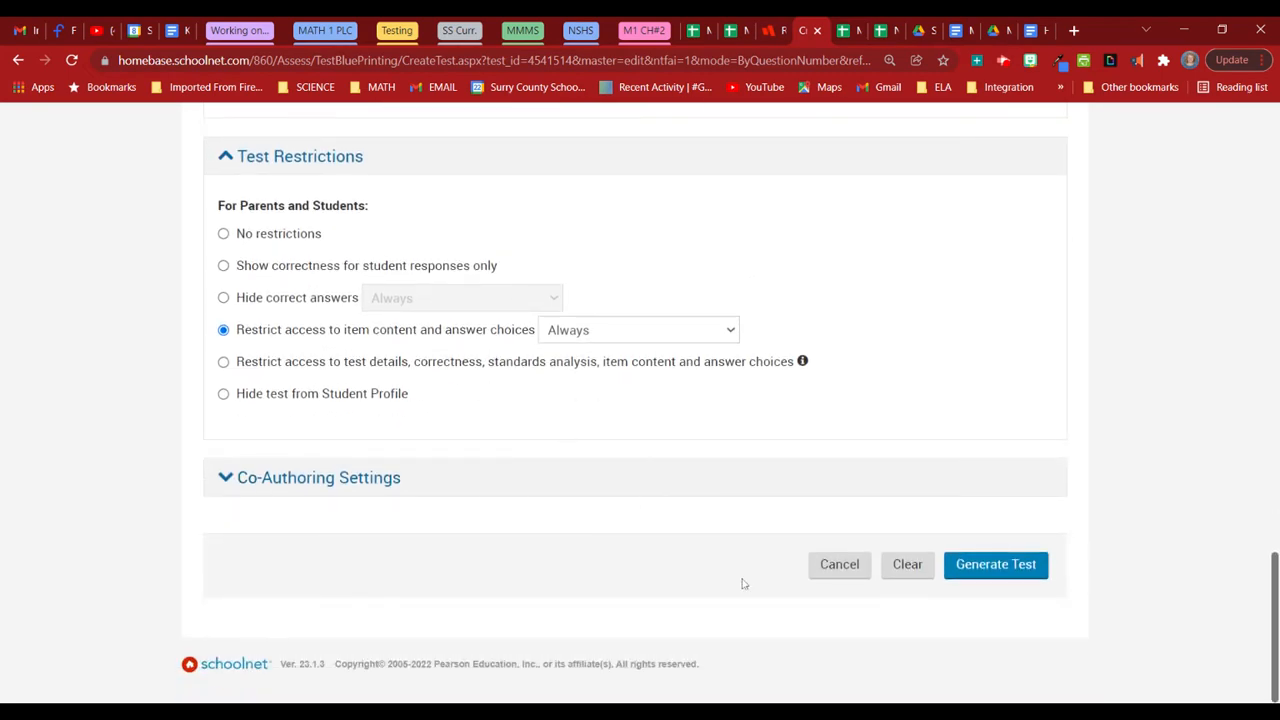
{"action": "left_click", "coordinate": [987, 568]}
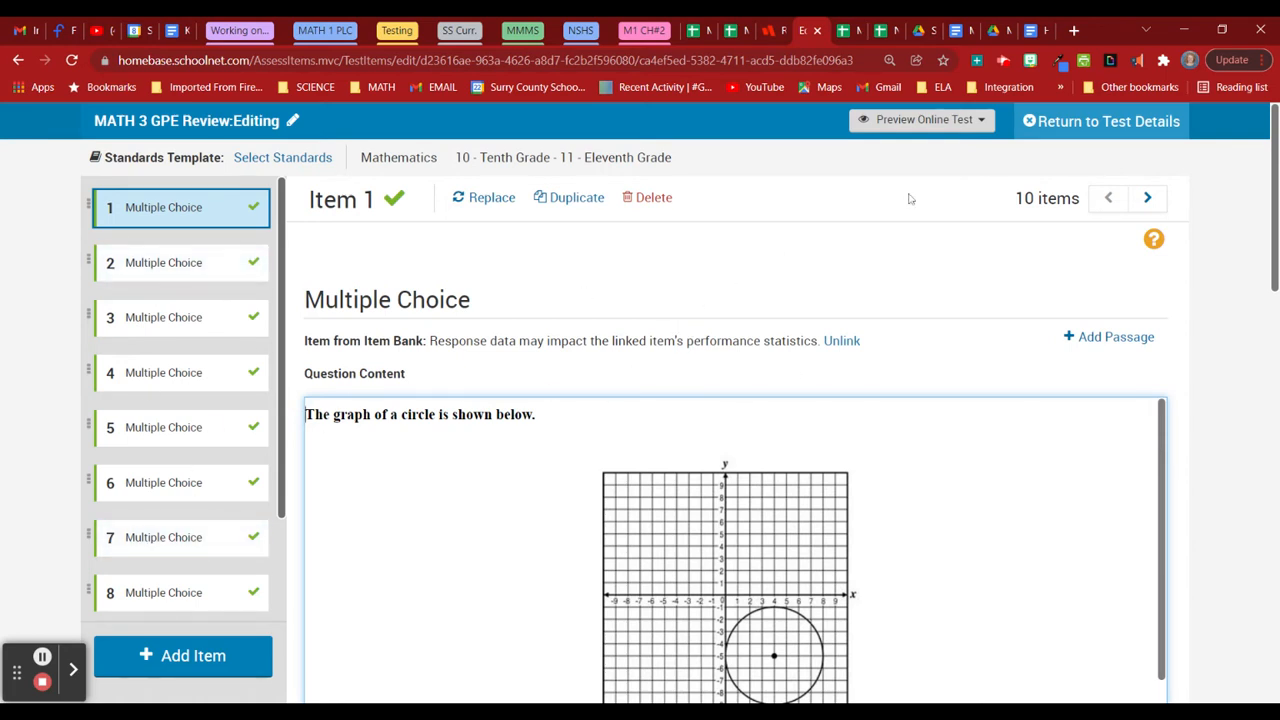
Return to test details, save the changes and start generating Text to Speech.
{"action": "left_click", "coordinate": [1065, 122]}
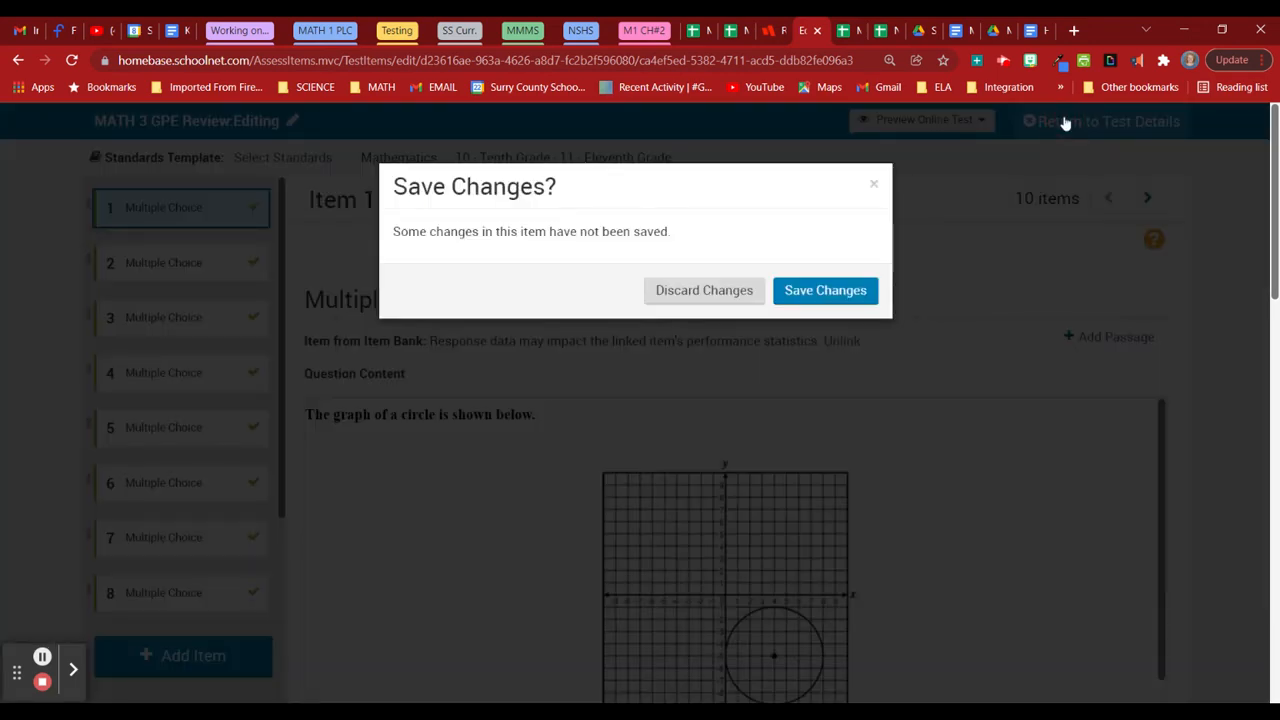
{"action": "left_click", "coordinate": [858, 290]}
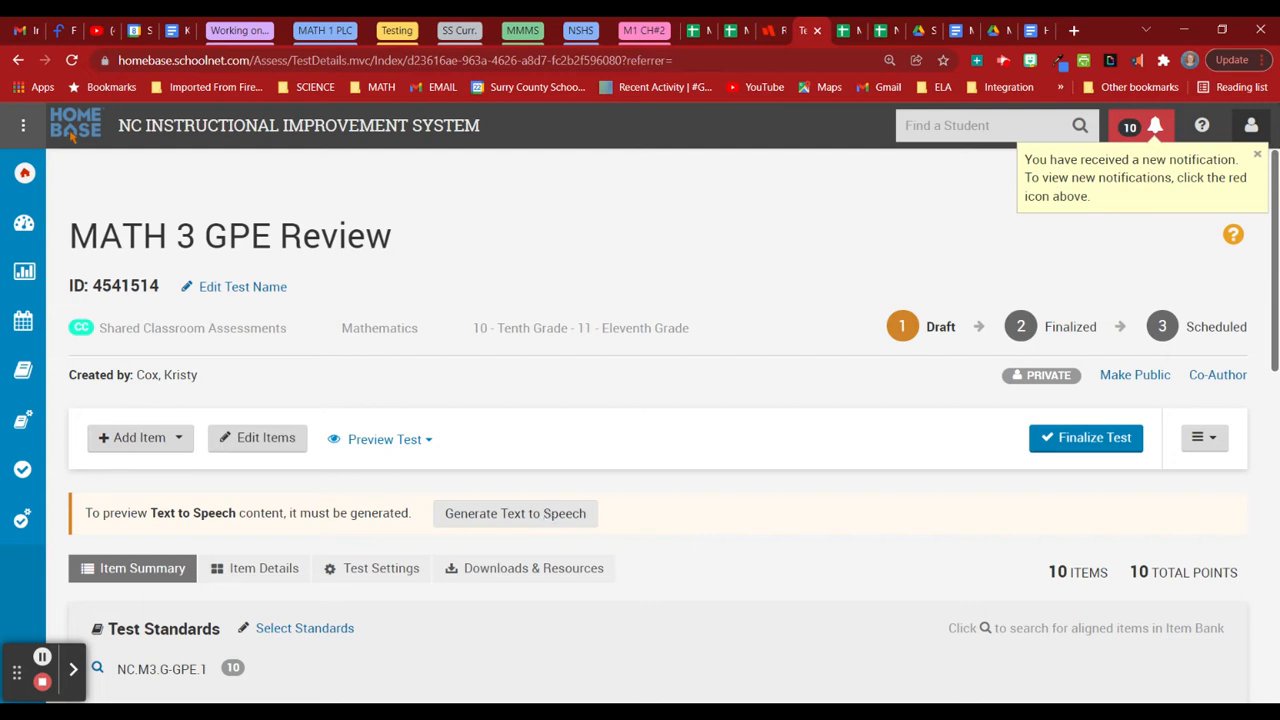
{"action": "left_click", "coordinate": [505, 513]}
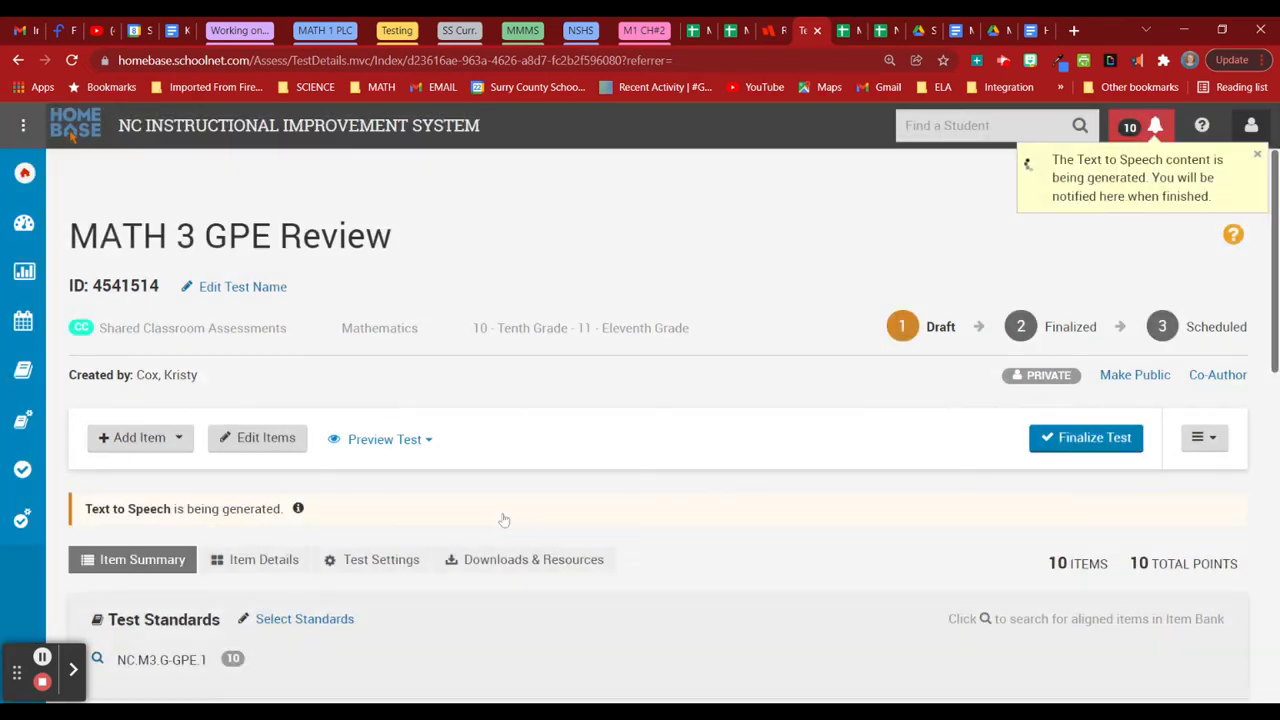
{"action": "scroll", "coordinate": [700, 500], "scroll_direction": "down", "scroll_amount": 5}
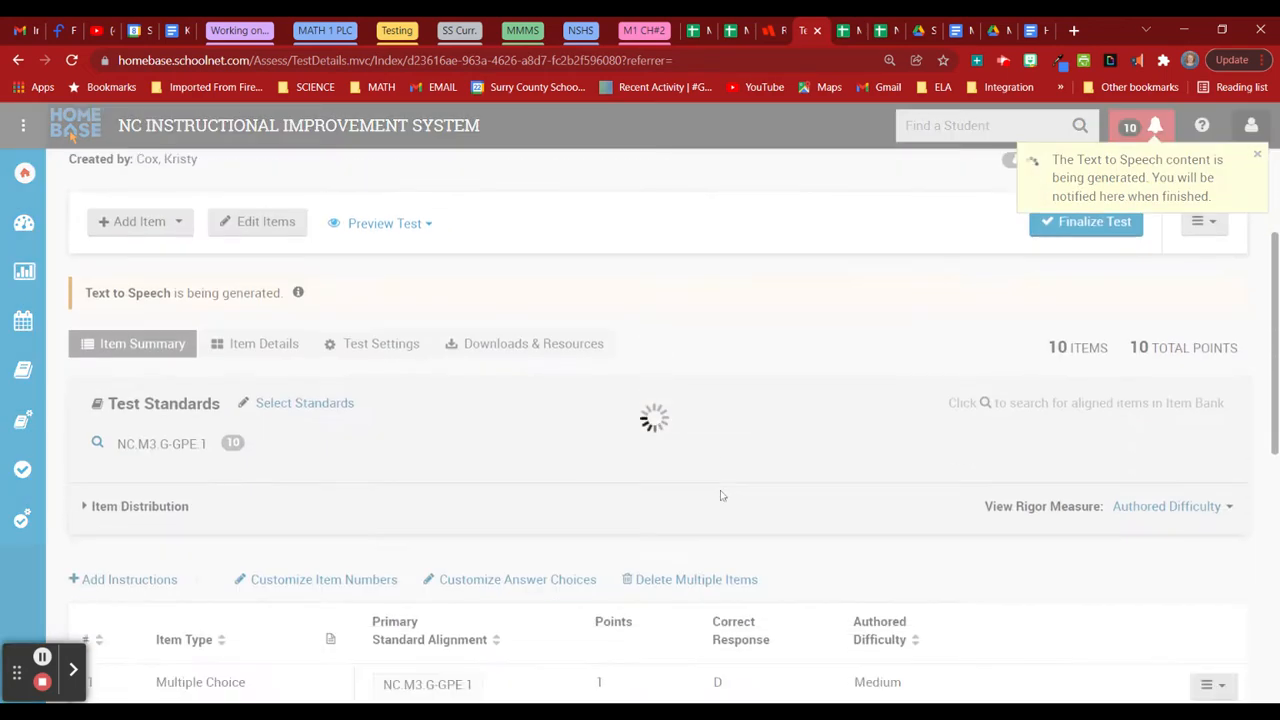
{"action": "scroll", "coordinate": [729, 490], "scroll_direction": "up", "scroll_amount": 3}
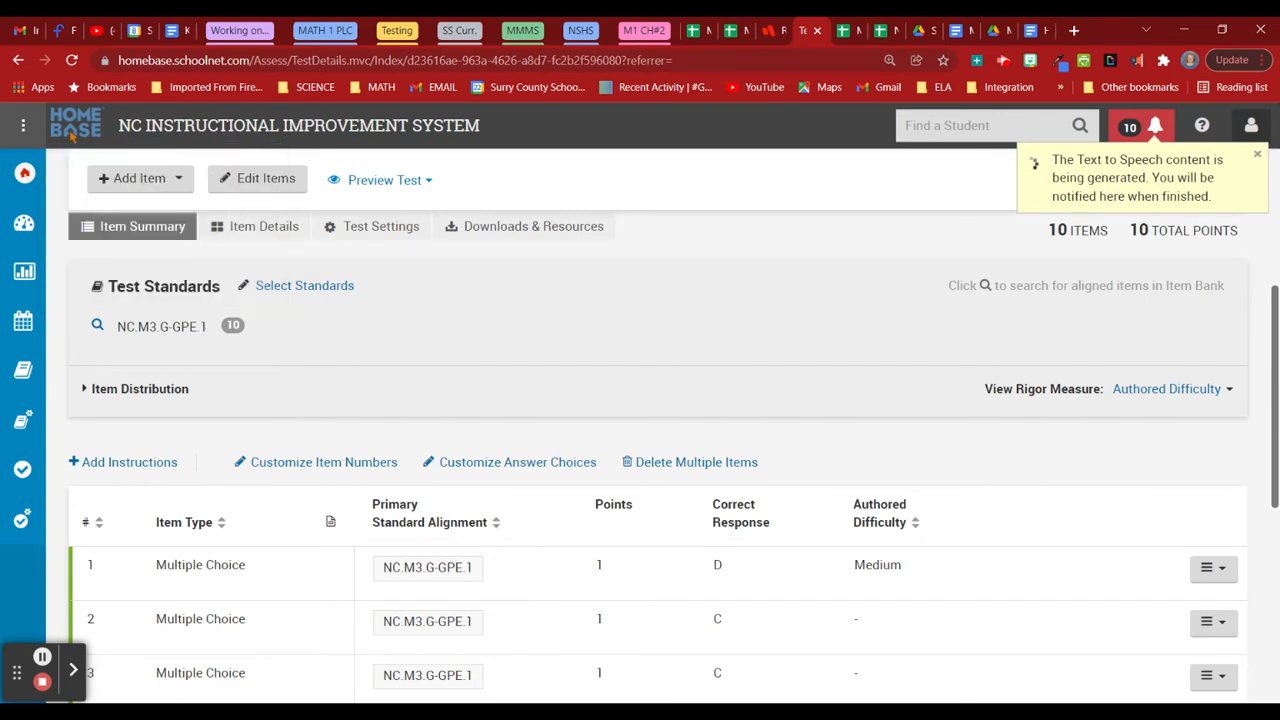
{"action": "scroll", "coordinate": [712, 422], "scroll_direction": "down", "scroll_amount": 2}
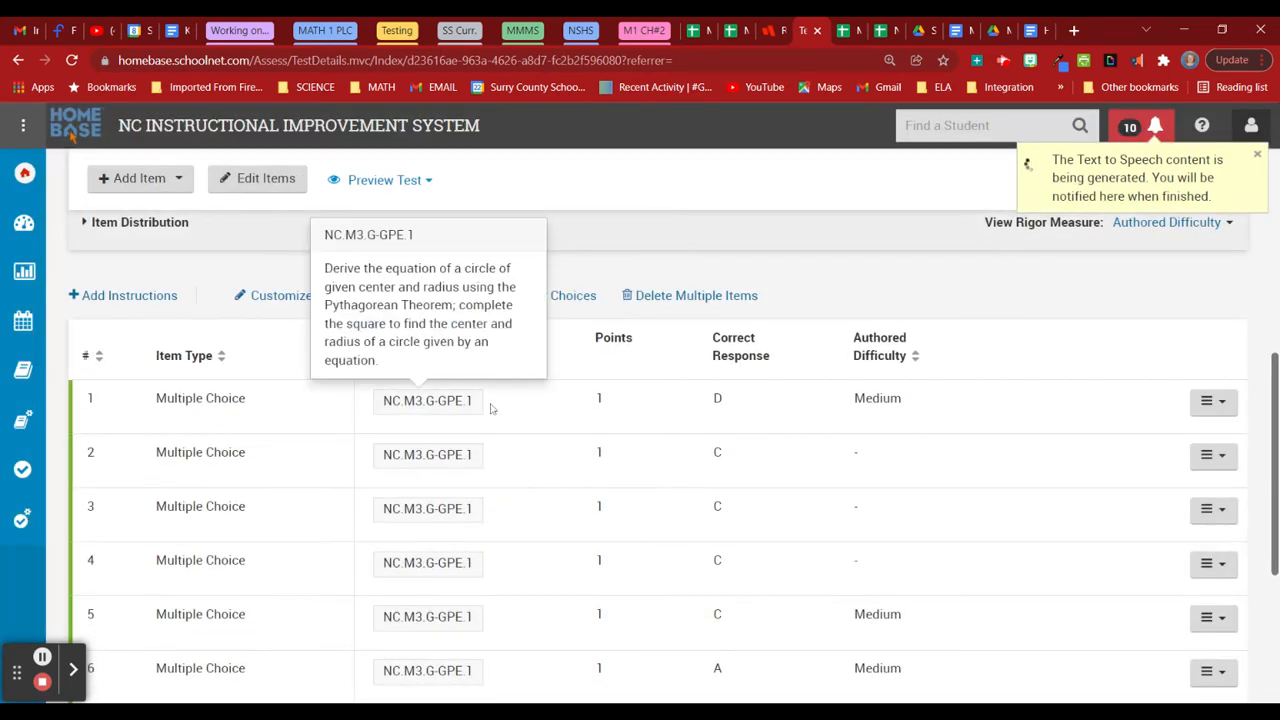
Open item 1 for editing and switch to the Desmos embed guide document.
{"action": "left_click", "coordinate": [1210, 402]}
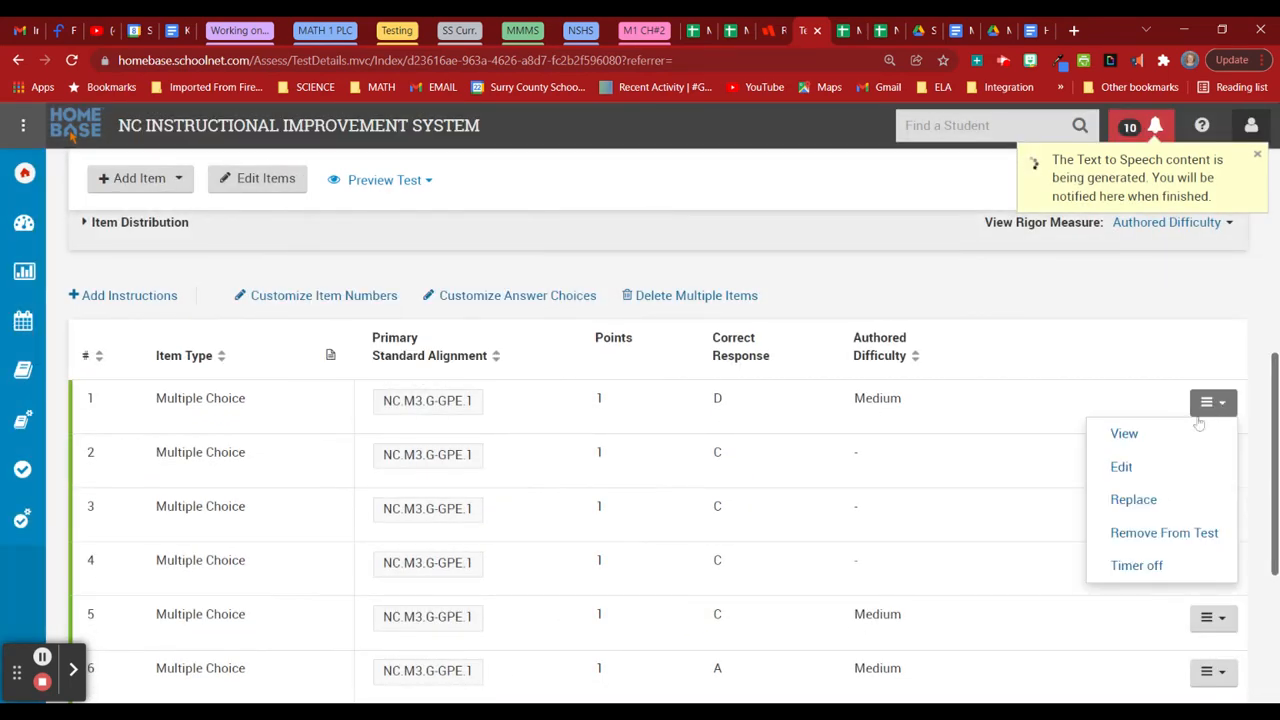
{"action": "left_click", "coordinate": [1160, 466]}
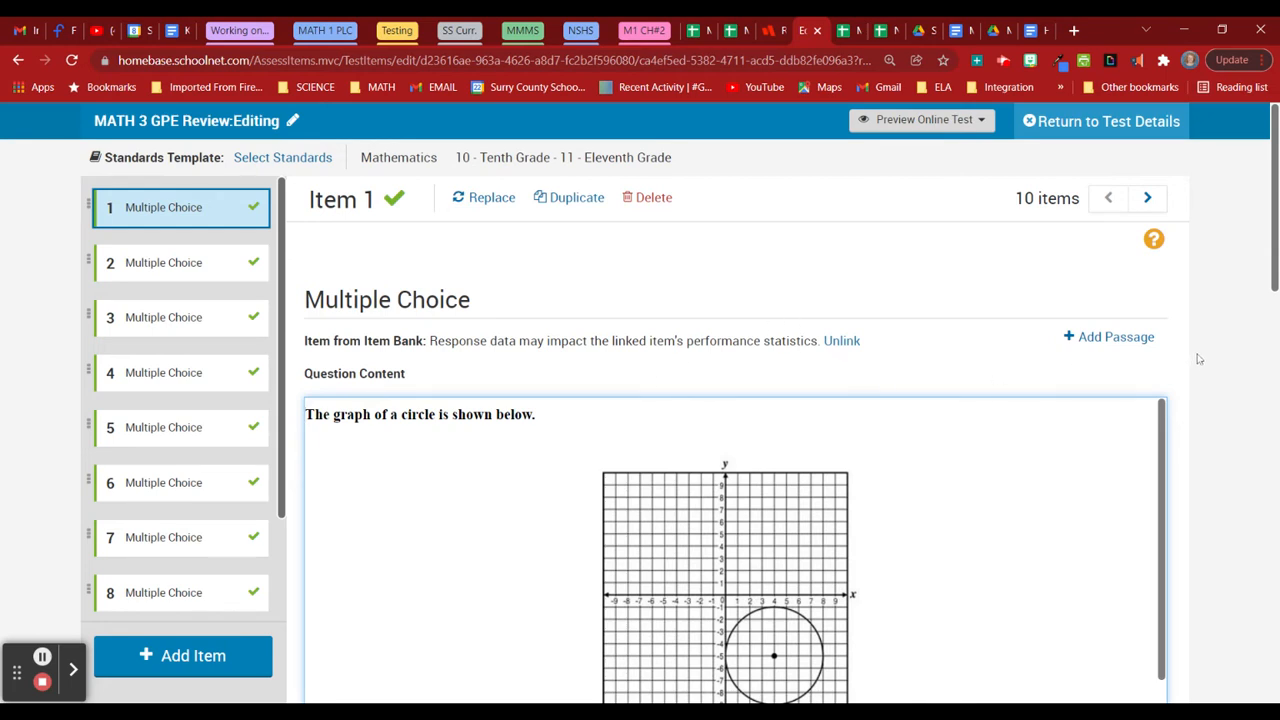
{"action": "left_click", "coordinate": [1040, 31]}
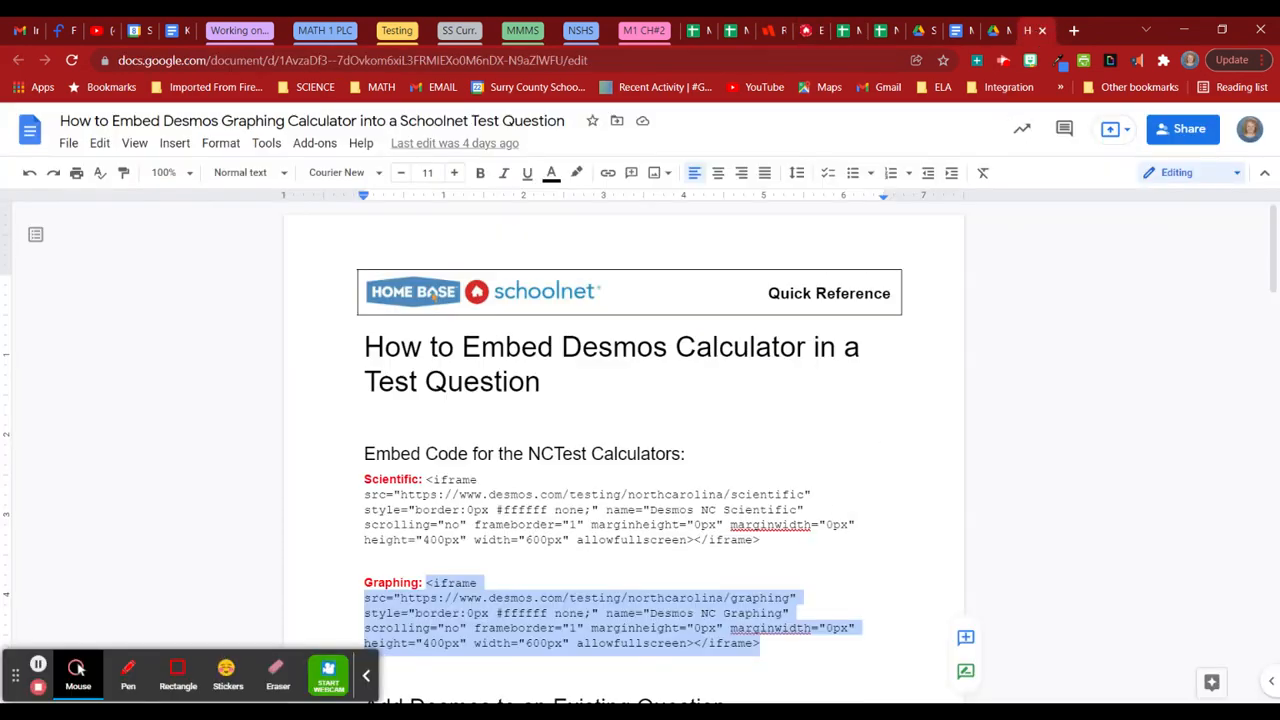
Copy the Desmos Graphing calculator iframe code from the Google Docs guide and return to Schoolnet.
{"action": "left_click", "coordinate": [365, 680]}
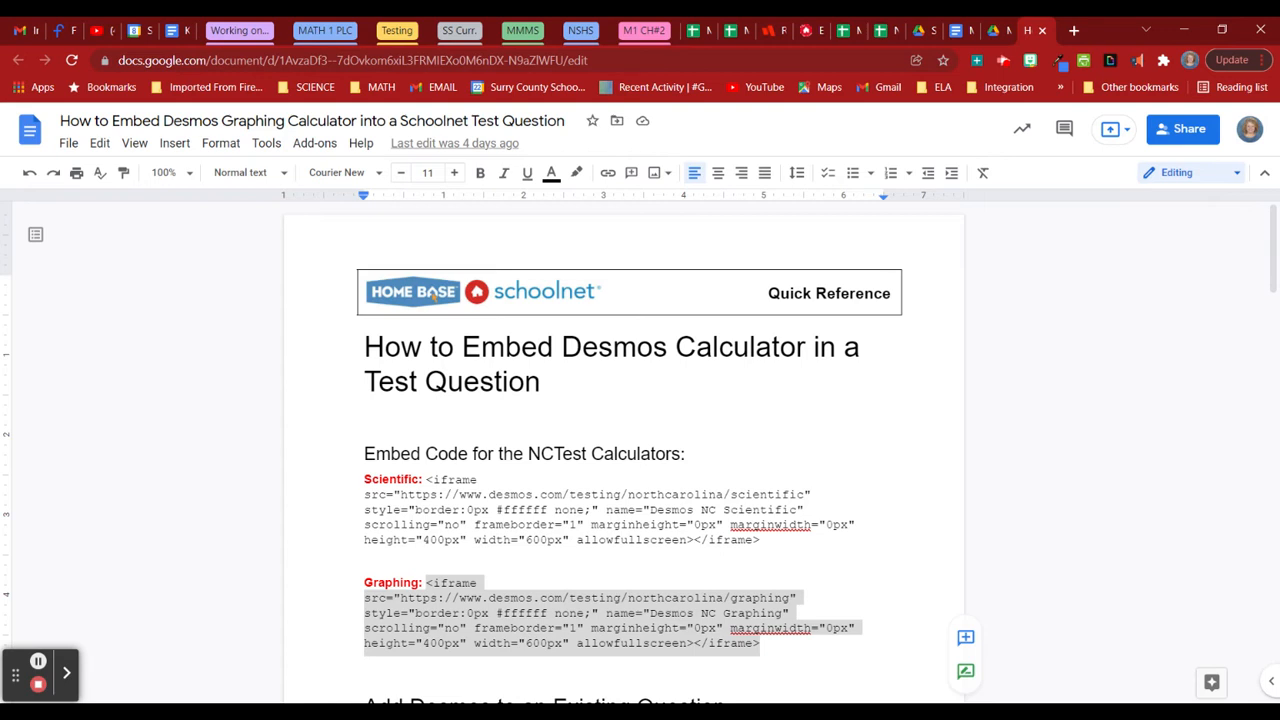
{"action": "right_click", "coordinate": [540, 615]}
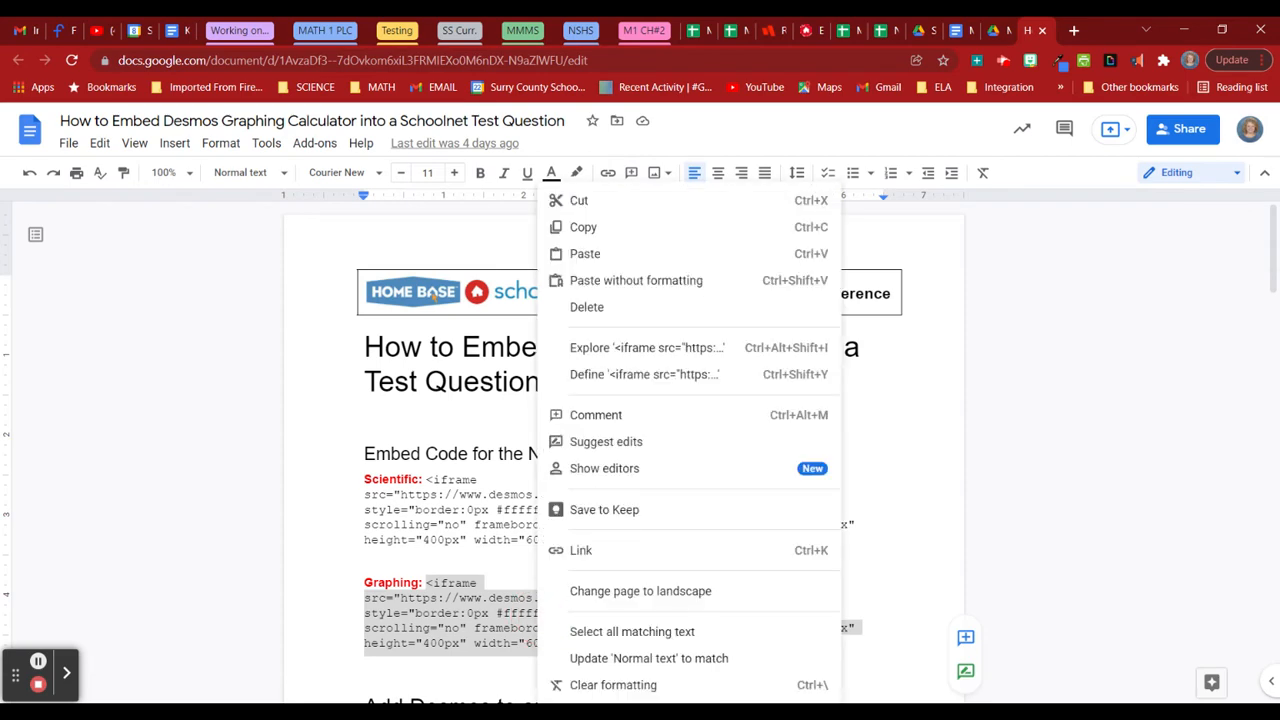
{"action": "left_click", "coordinate": [570, 228]}
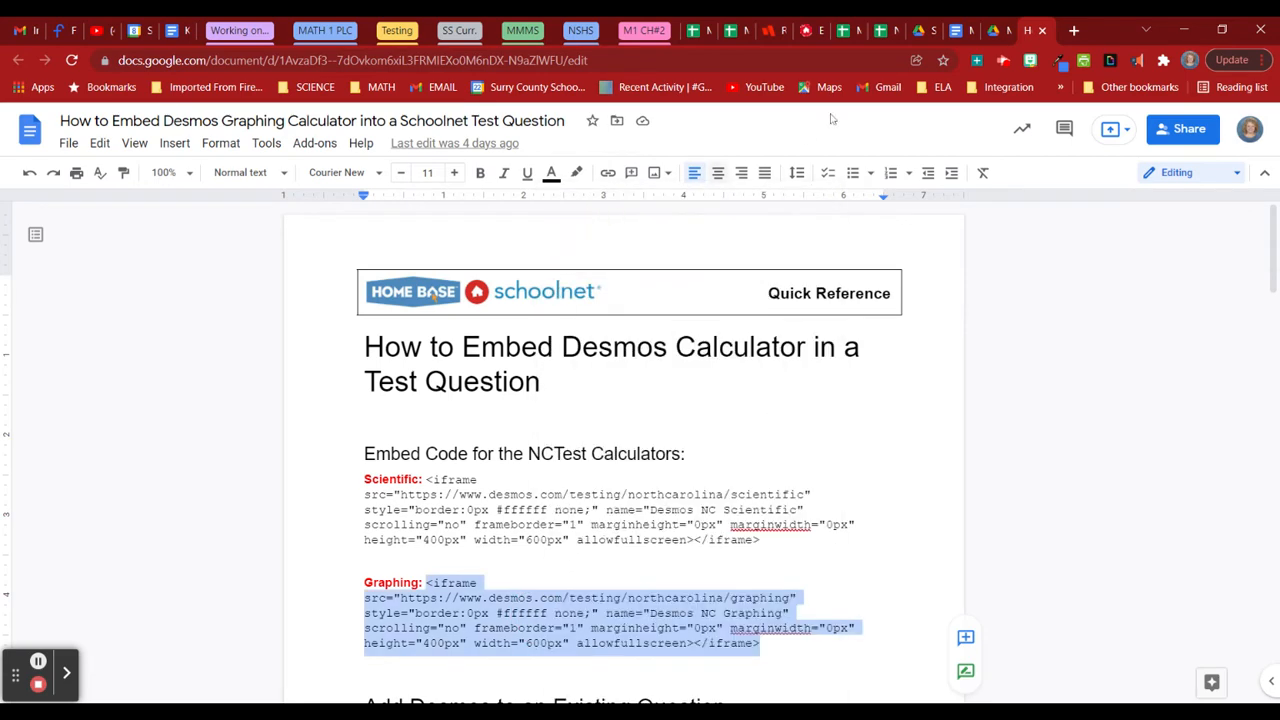
{"action": "left_click", "coordinate": [811, 32]}
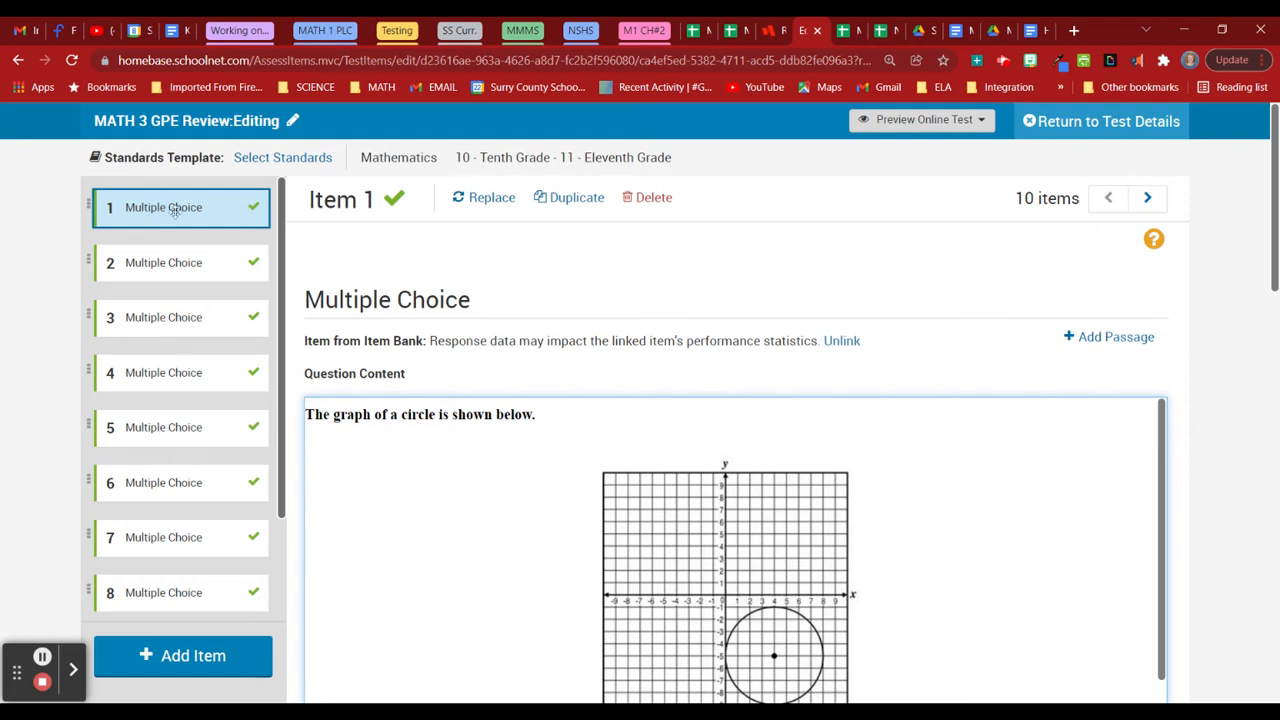
Open the HTML source code view of Item 1's question content.
{"action": "scroll", "coordinate": [1245, 453], "scroll_direction": "down", "scroll_amount": 3}
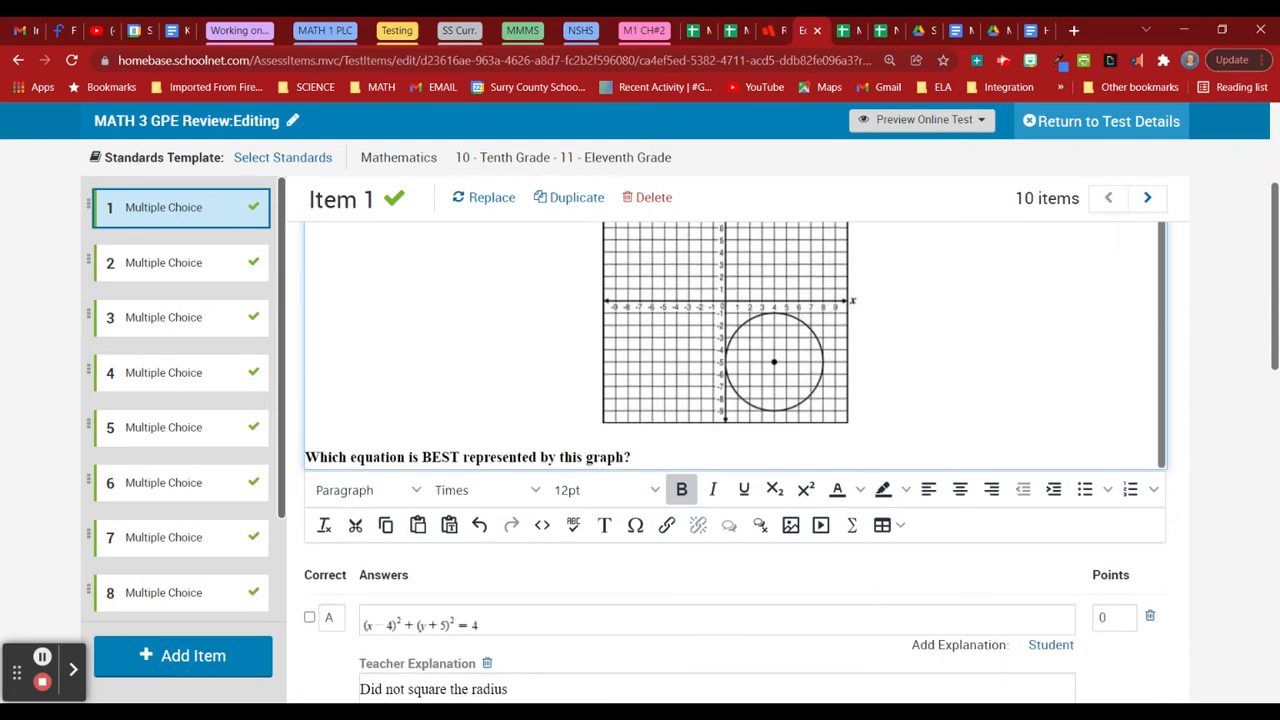
{"action": "scroll", "coordinate": [735, 345], "scroll_direction": "up", "scroll_amount": 1}
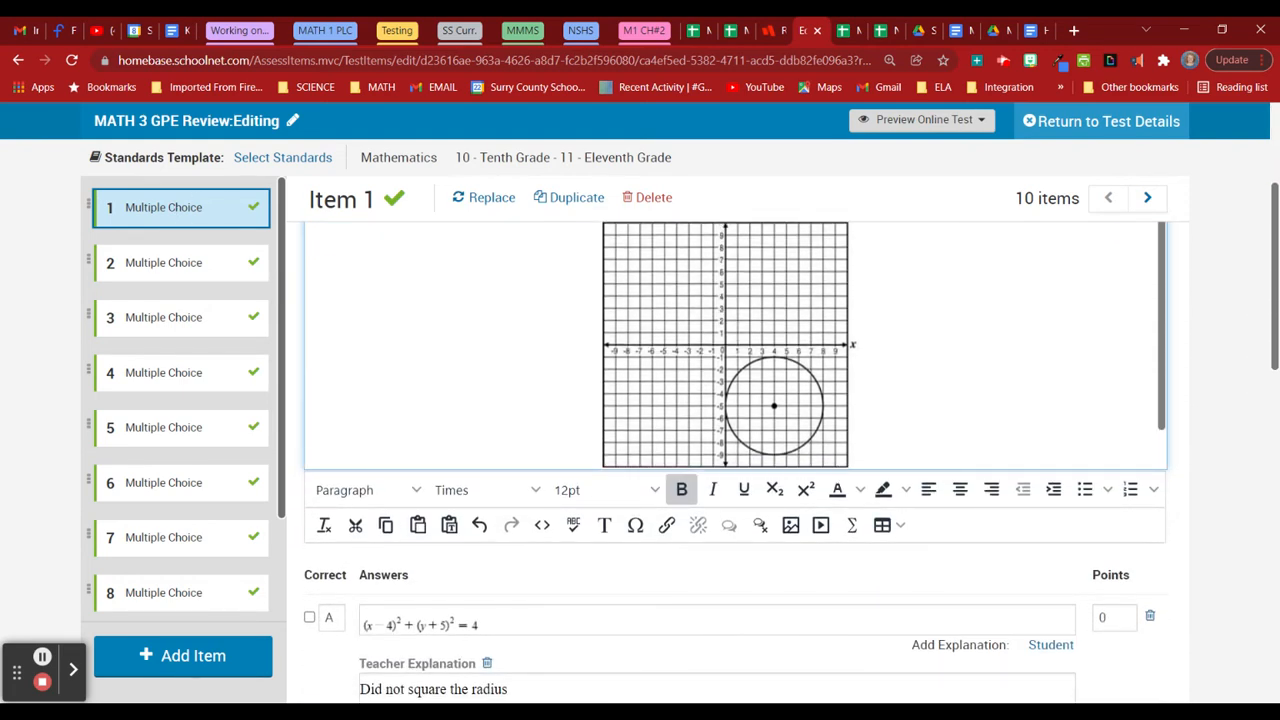
{"action": "scroll", "coordinate": [1146, 358], "scroll_direction": "up", "scroll_amount": 3}
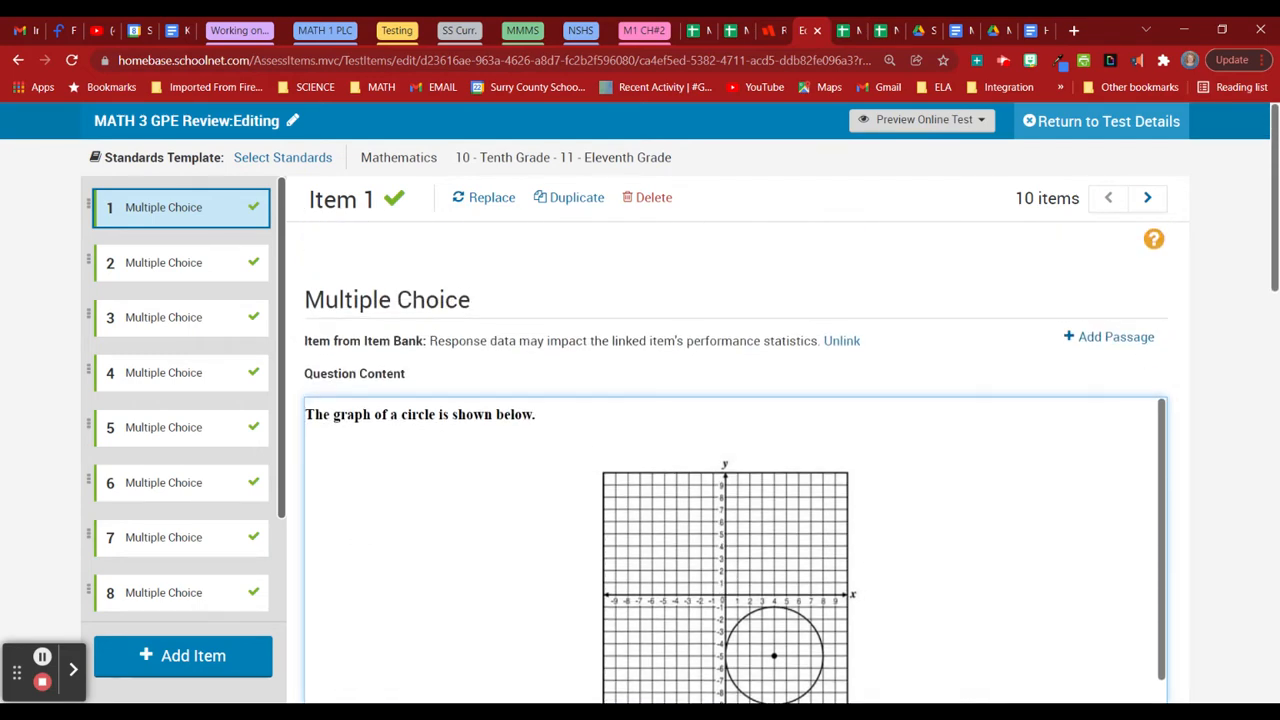
{"action": "scroll", "coordinate": [735, 460], "scroll_direction": "down", "scroll_amount": 4}
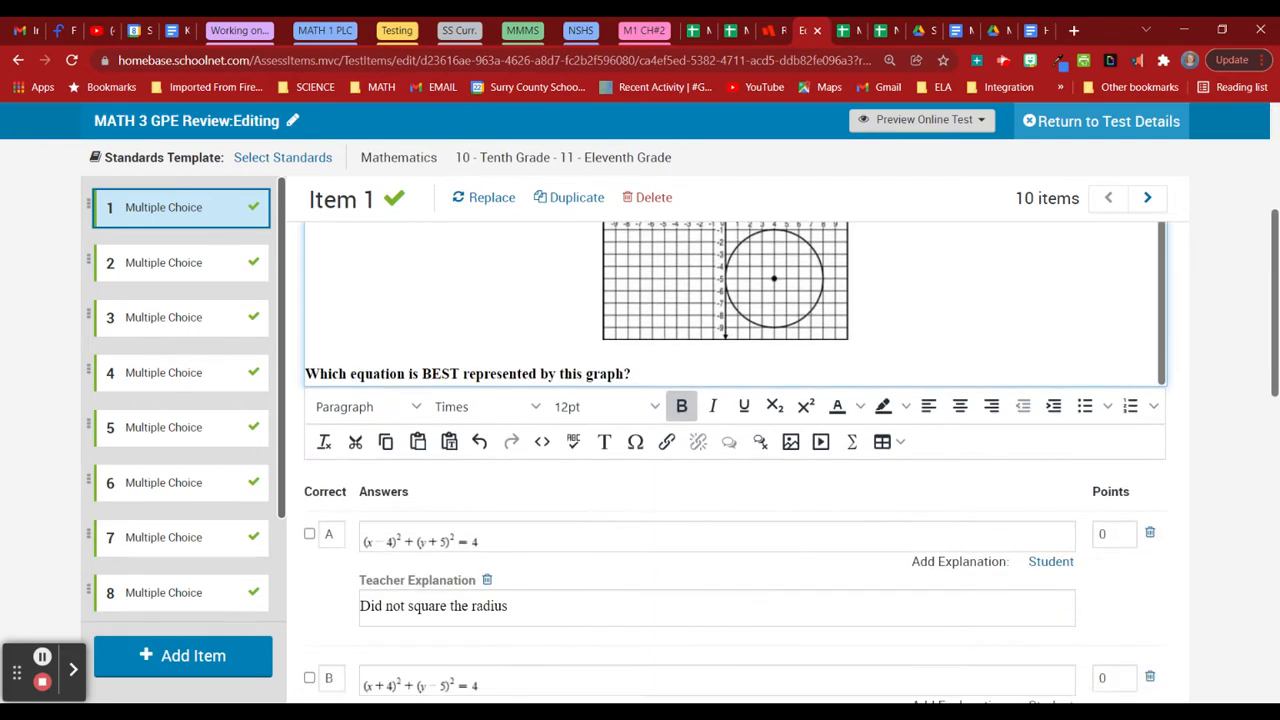
{"action": "left_click", "coordinate": [542, 442]}
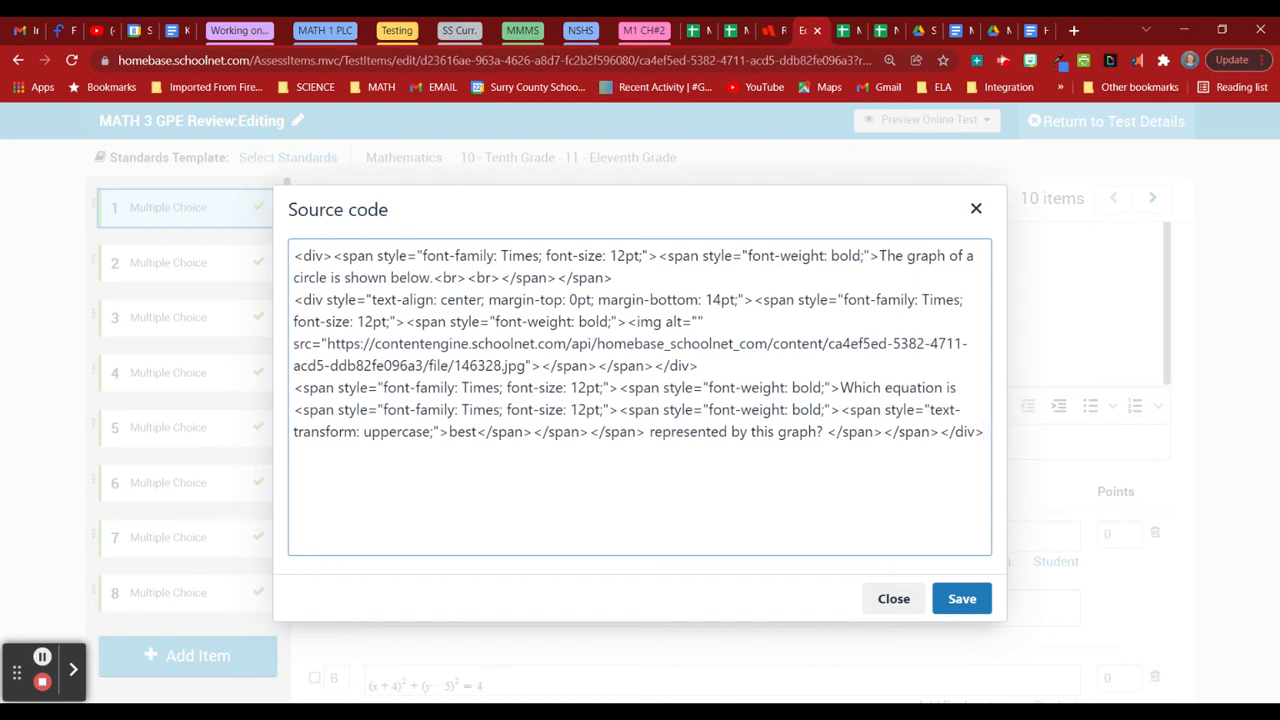
Paste the Desmos Graphing iframe after Item 1's question in the source and save it.
{"action": "key", "text": "ctrl+v"}
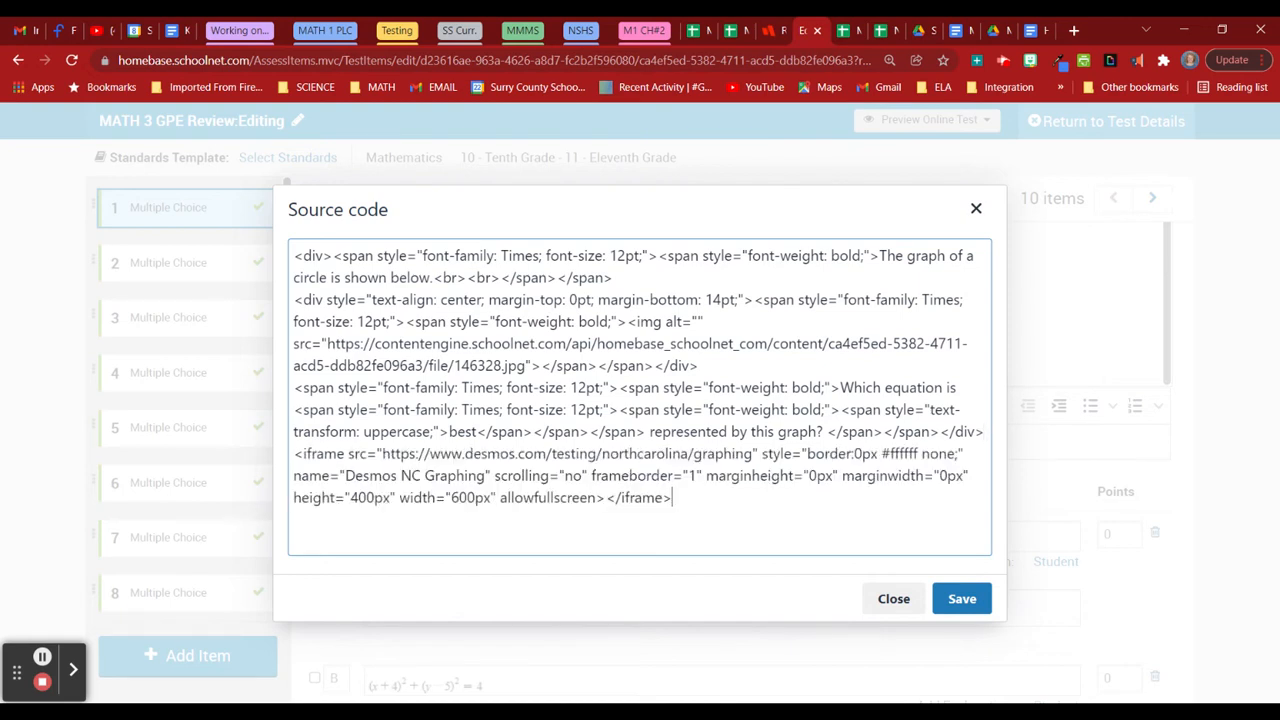
{"action": "left_click", "coordinate": [960, 600]}
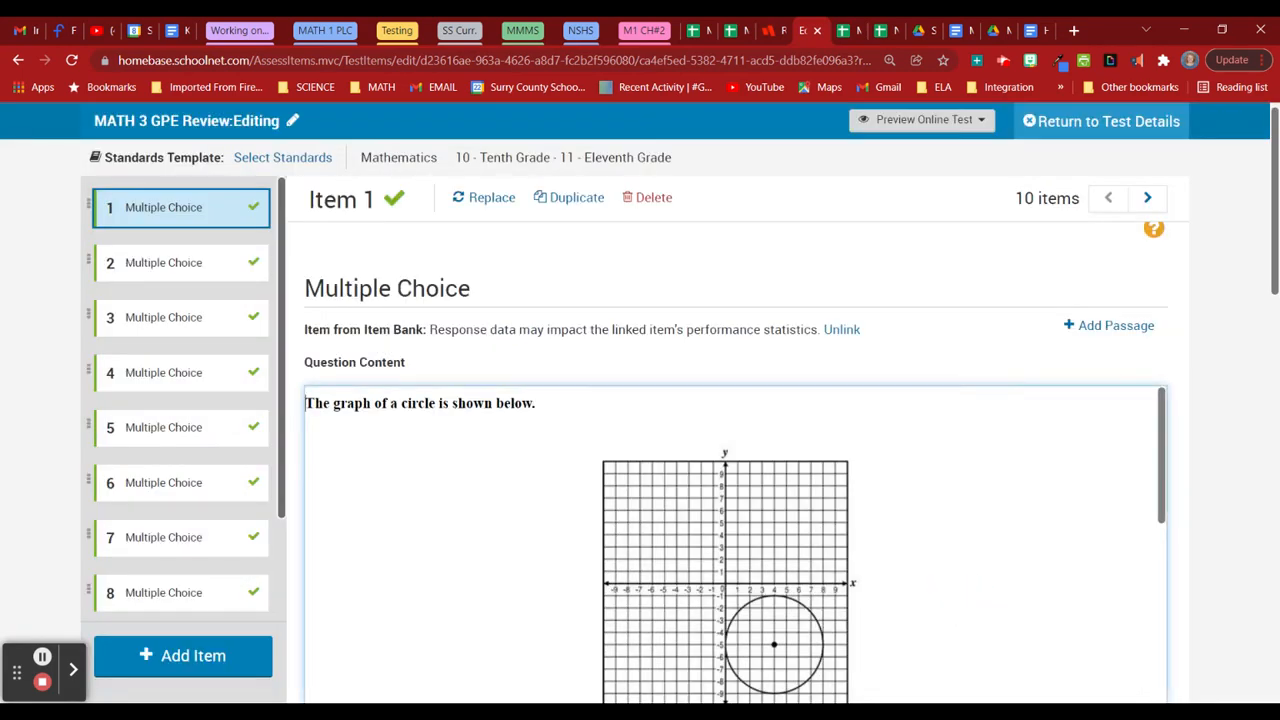
{"action": "scroll", "coordinate": [735, 545], "scroll_direction": "down", "scroll_amount": 5}
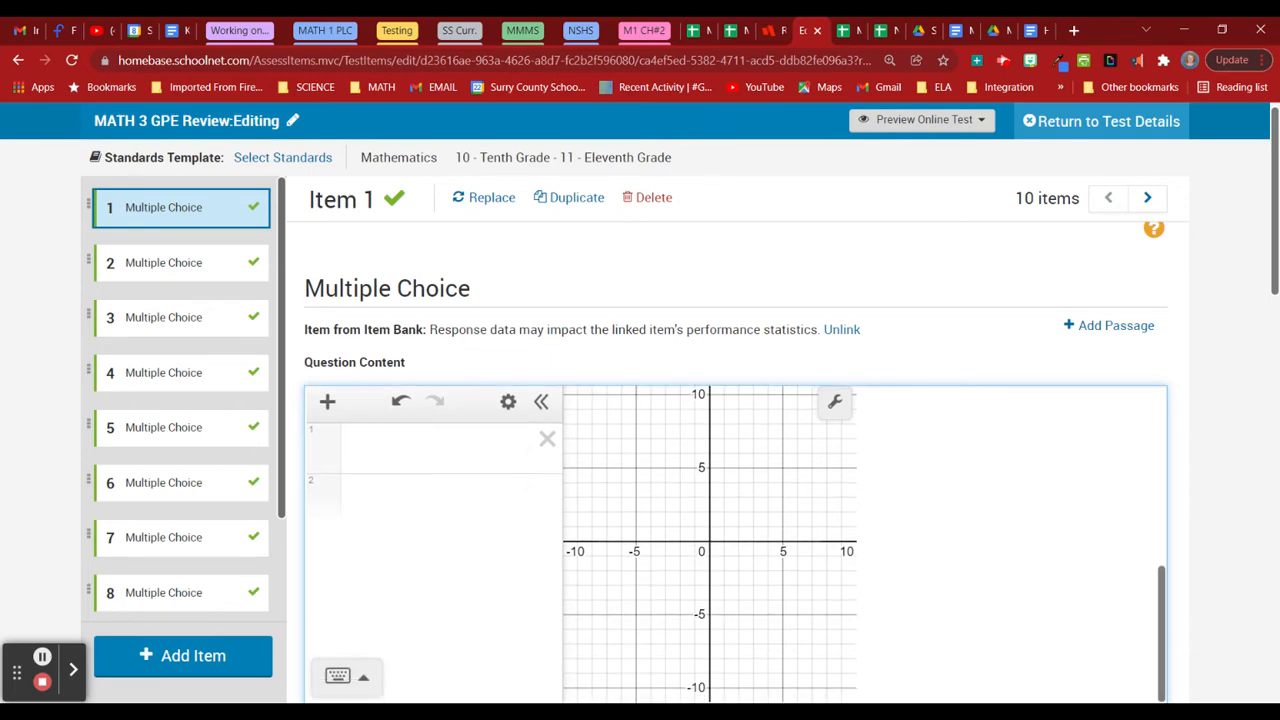
{"action": "scroll", "coordinate": [1240, 495], "scroll_direction": "down", "scroll_amount": 6}
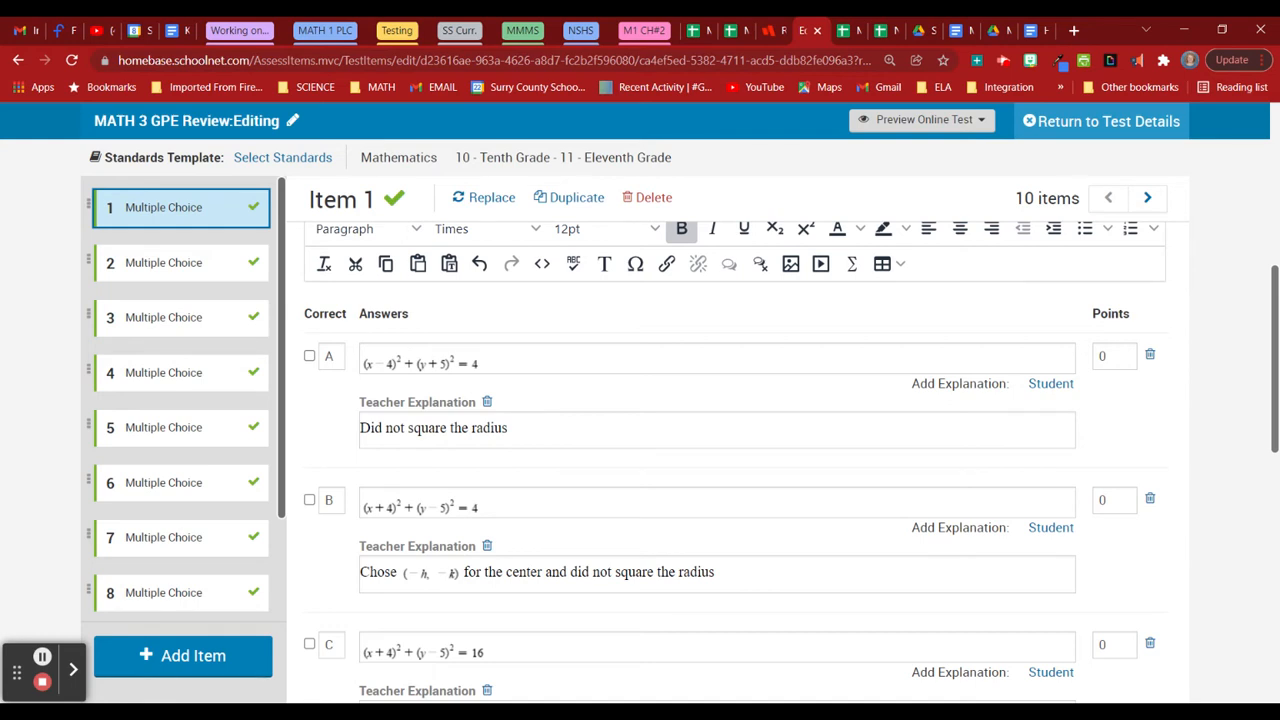
Set the equations in Item 1's answer choices A, B and C to 18pt.
{"action": "left_click", "coordinate": [440, 362]}
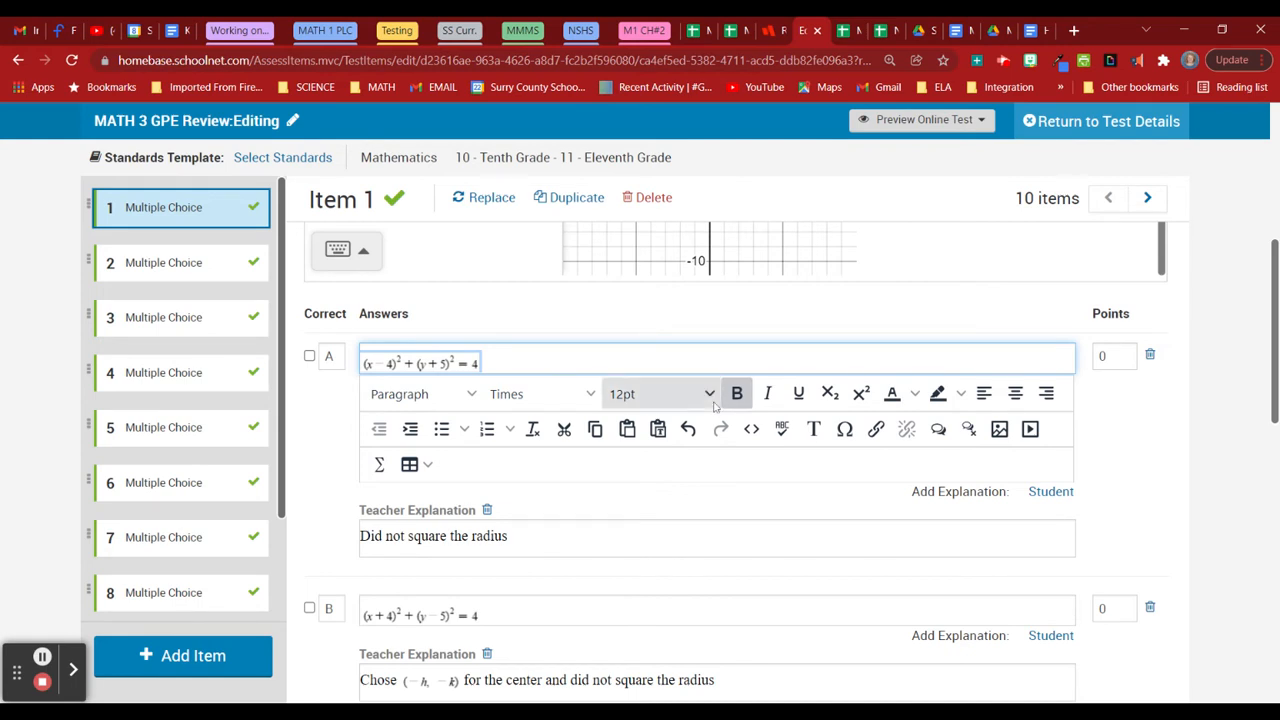
{"action": "left_click", "coordinate": [660, 394]}
{"action": "left_click", "coordinate": [678, 578]}
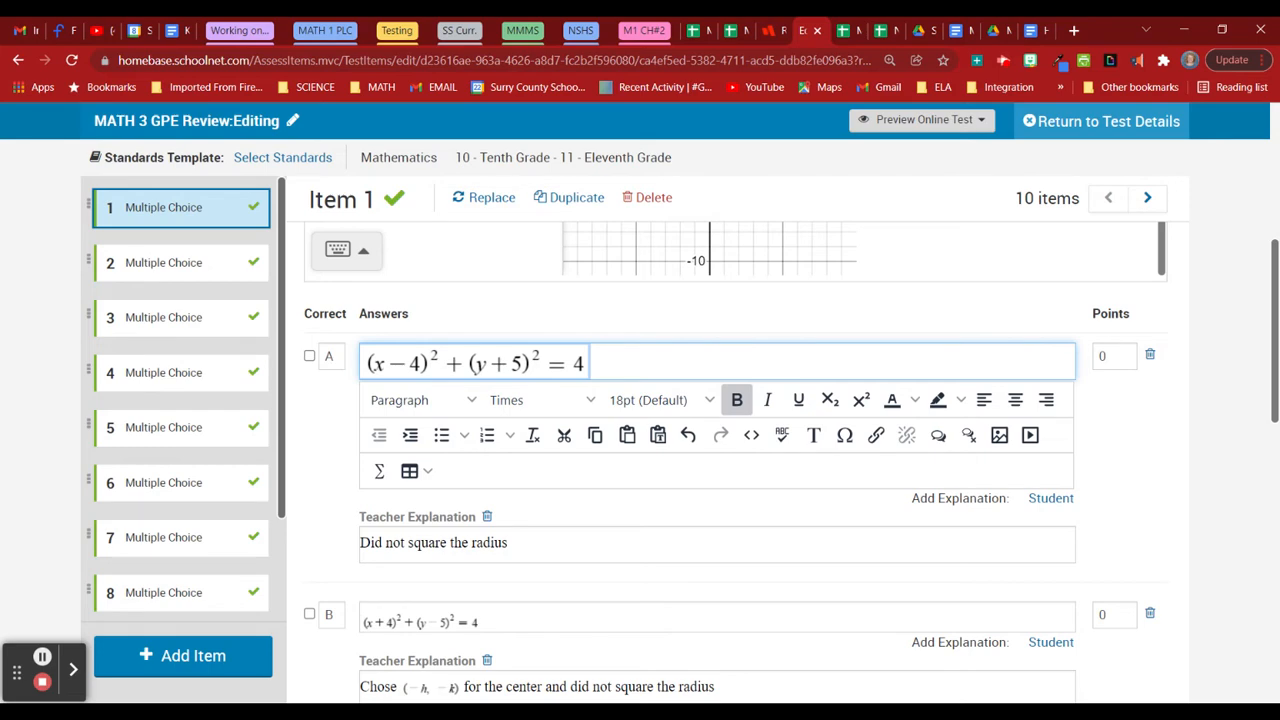
{"action": "scroll", "coordinate": [1141, 478], "scroll_direction": "down", "scroll_amount": 3}
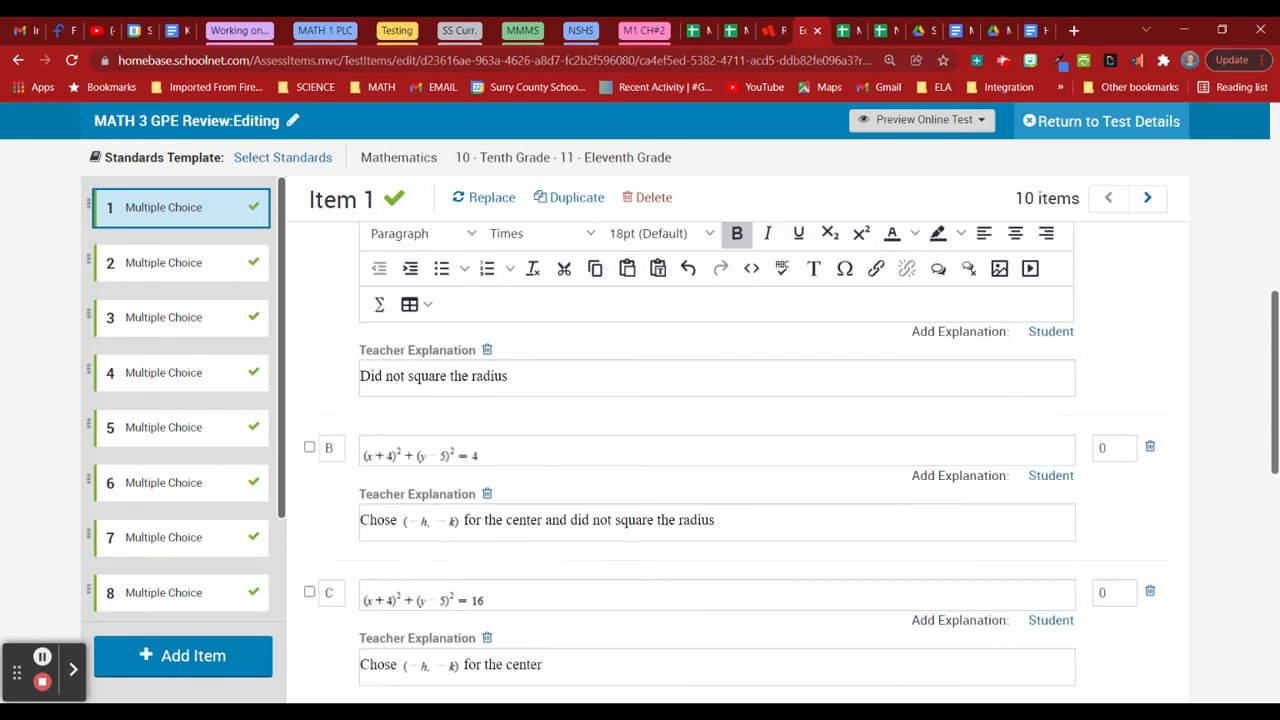
{"action": "left_click", "coordinate": [420, 455]}
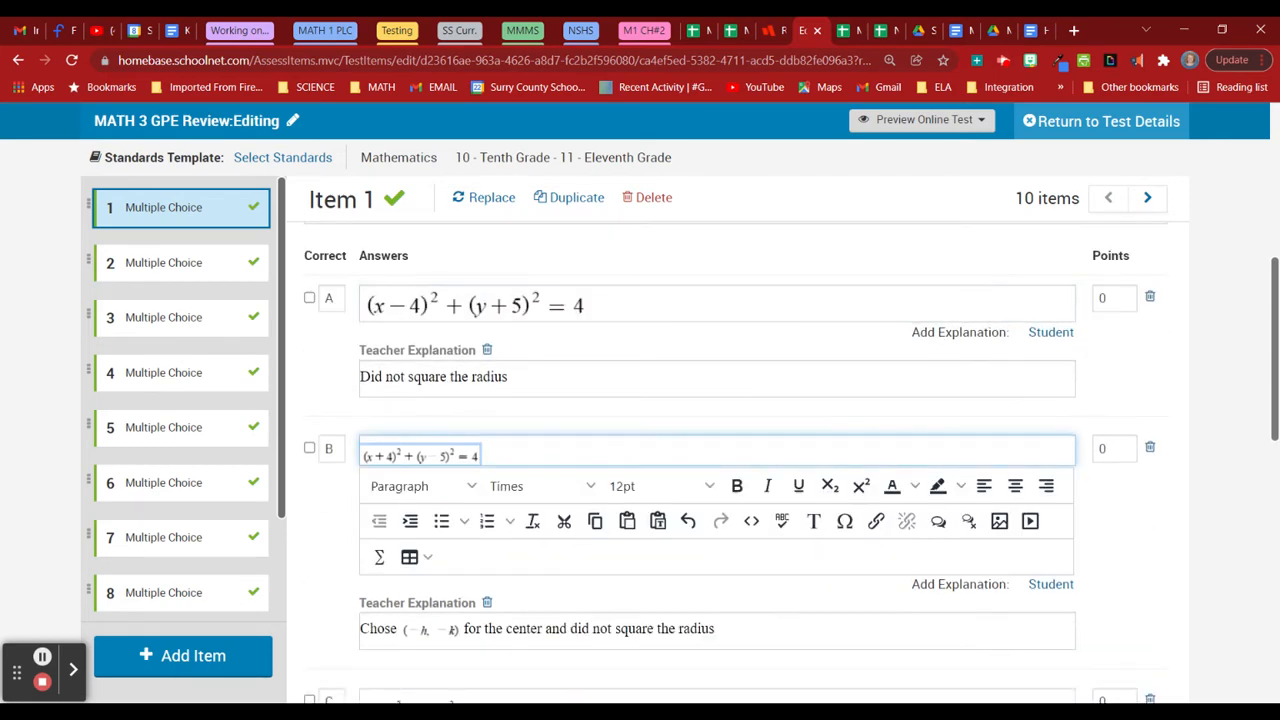
{"action": "left_click", "coordinate": [655, 486]}
{"action": "left_click", "coordinate": [626, 392]}
{"action": "scroll", "coordinate": [547, 484], "scroll_direction": "down", "scroll_amount": 4}
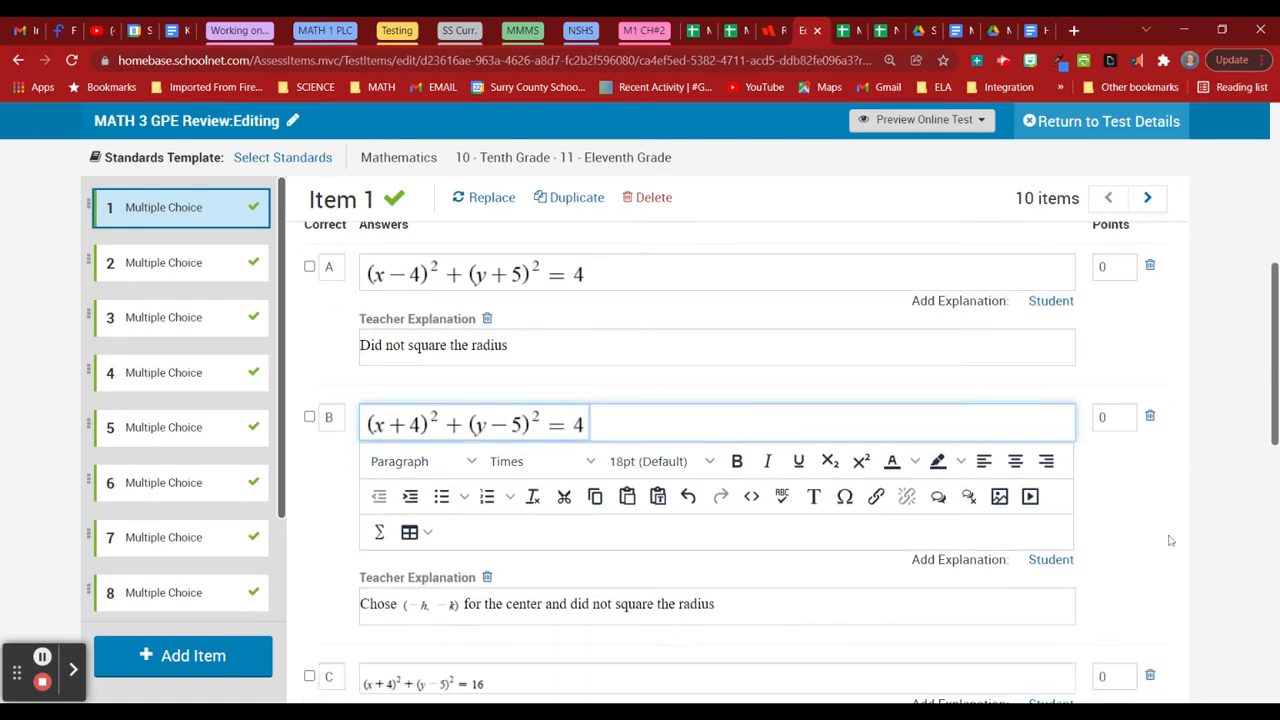
{"action": "left_click", "coordinate": [470, 466]}
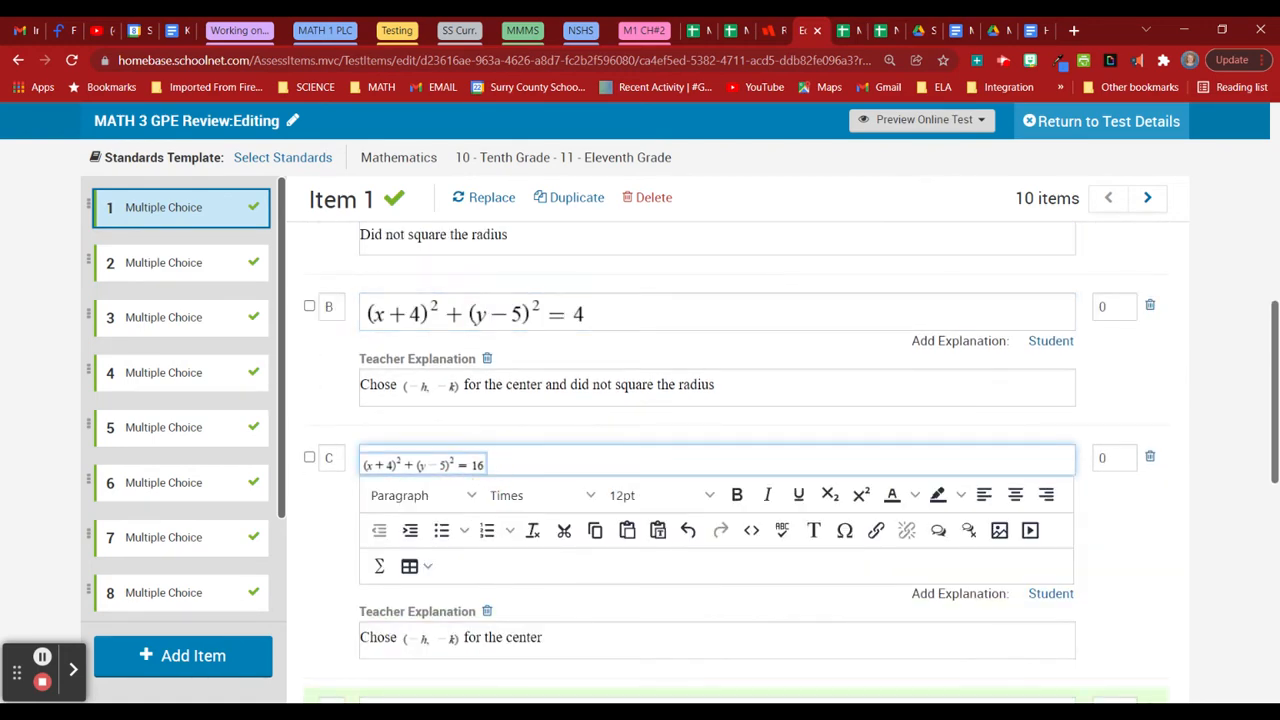
{"action": "left_click", "coordinate": [655, 495]}
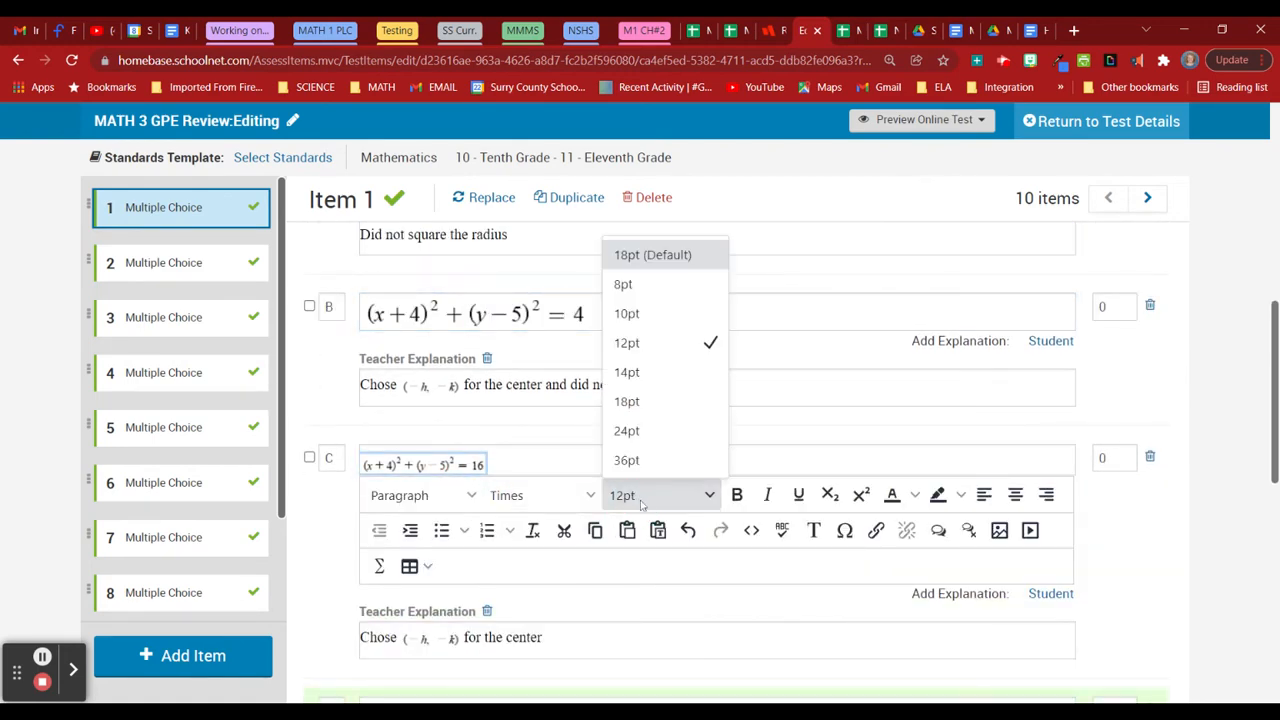
{"action": "left_click", "coordinate": [662, 426]}
{"action": "scroll", "coordinate": [461, 440], "scroll_direction": "down", "scroll_amount": 4}
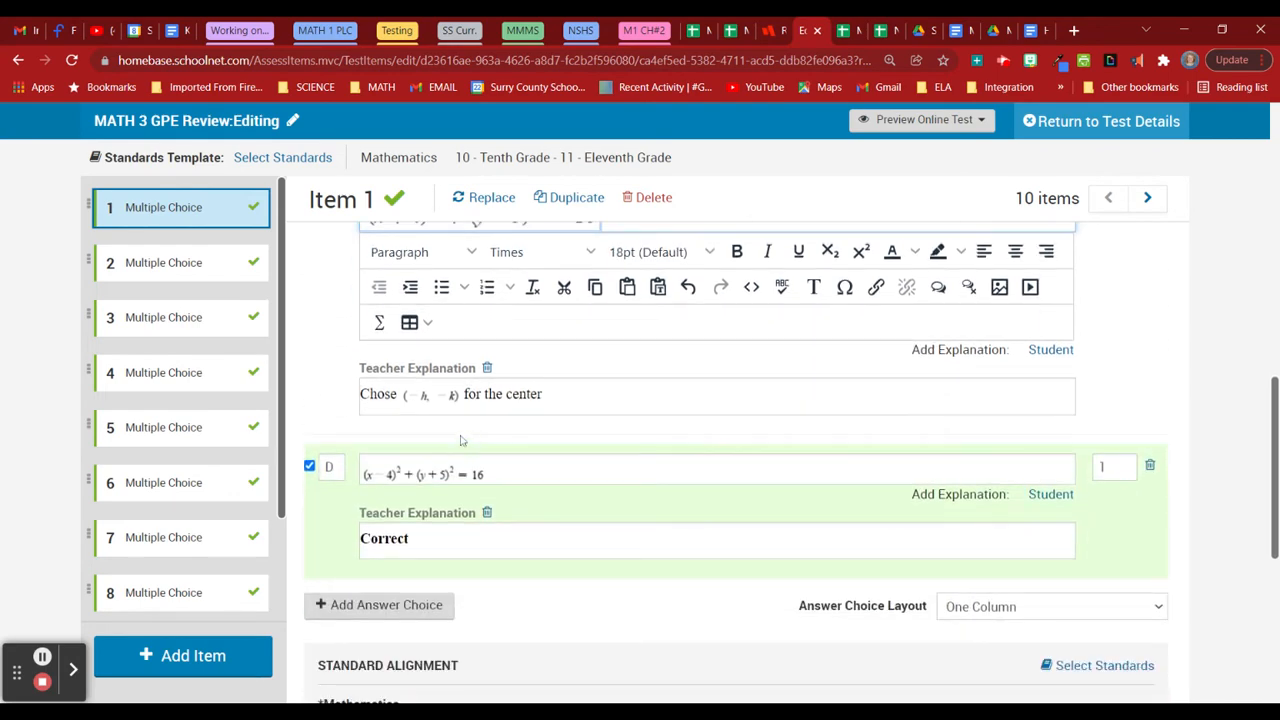
Set choice C's (-h, -k) explanation equation and answer D's equation to 18pt, then save Item 1.
{"action": "left_click", "coordinate": [431, 396]}
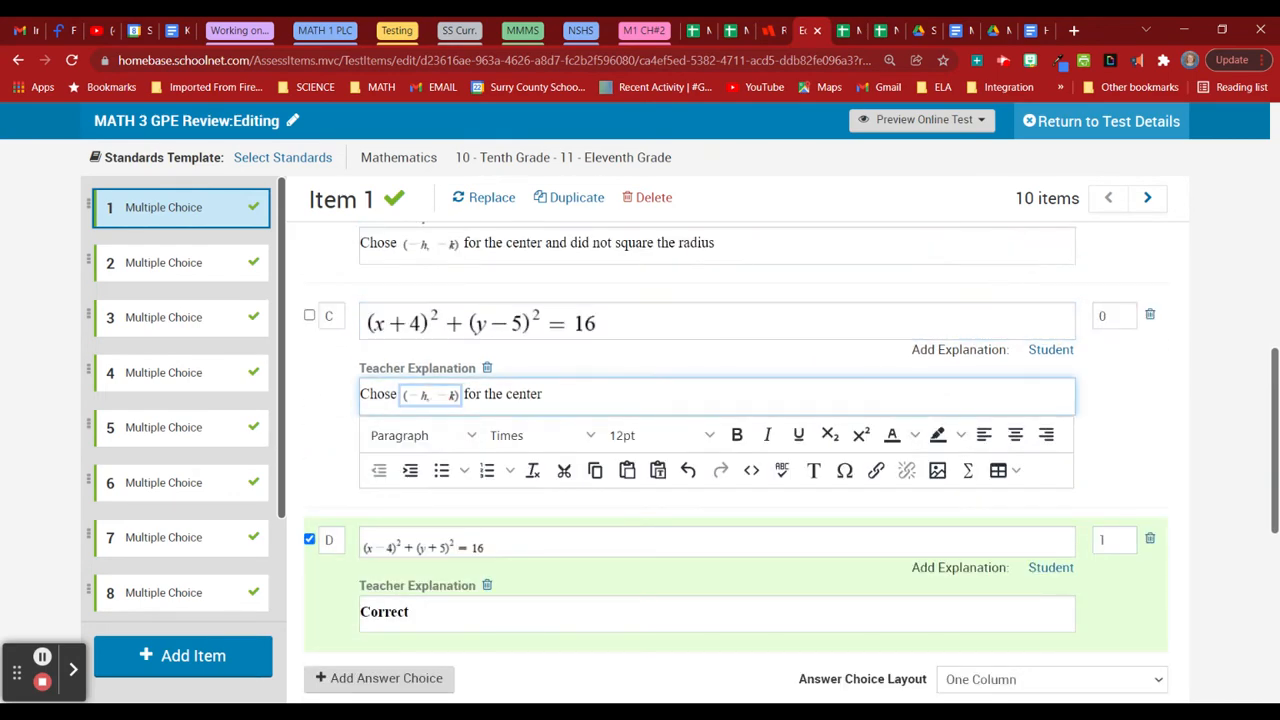
{"action": "left_click", "coordinate": [624, 435]}
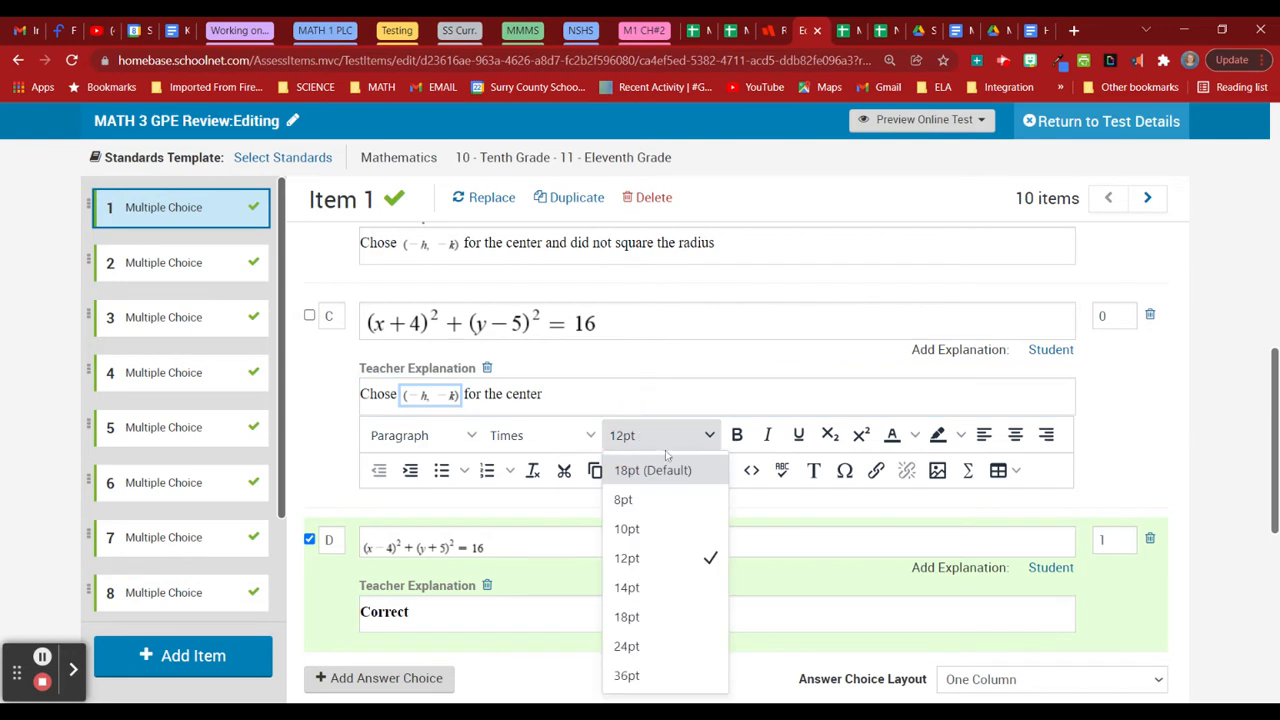
{"action": "left_click", "coordinate": [659, 617]}
{"action": "left_click", "coordinate": [660, 548]}
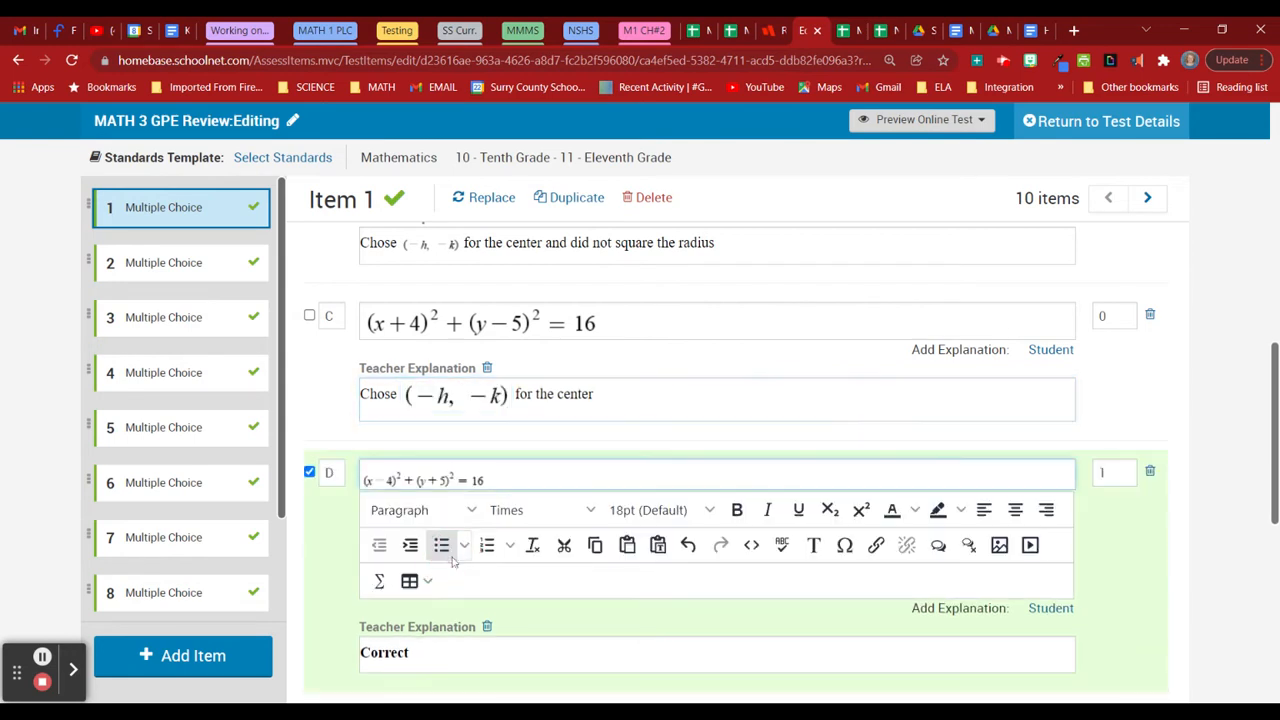
{"action": "left_click", "coordinate": [424, 480]}
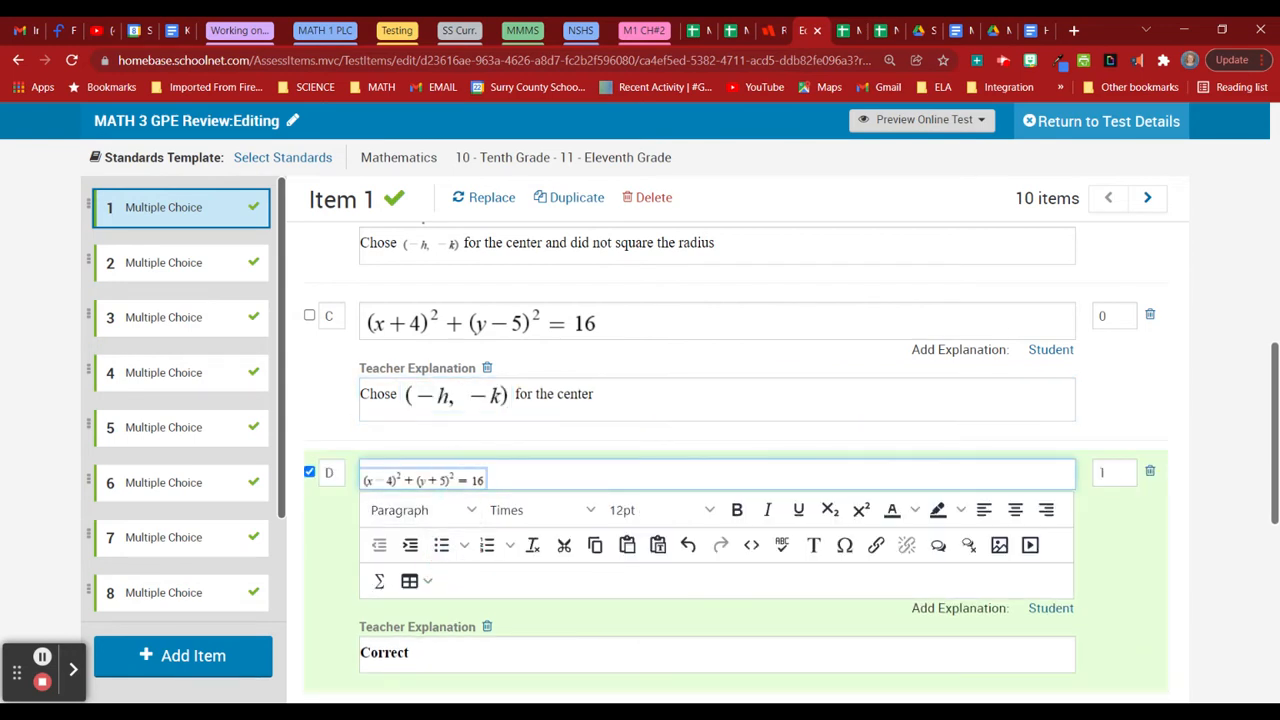
{"action": "left_click", "coordinate": [625, 511]}
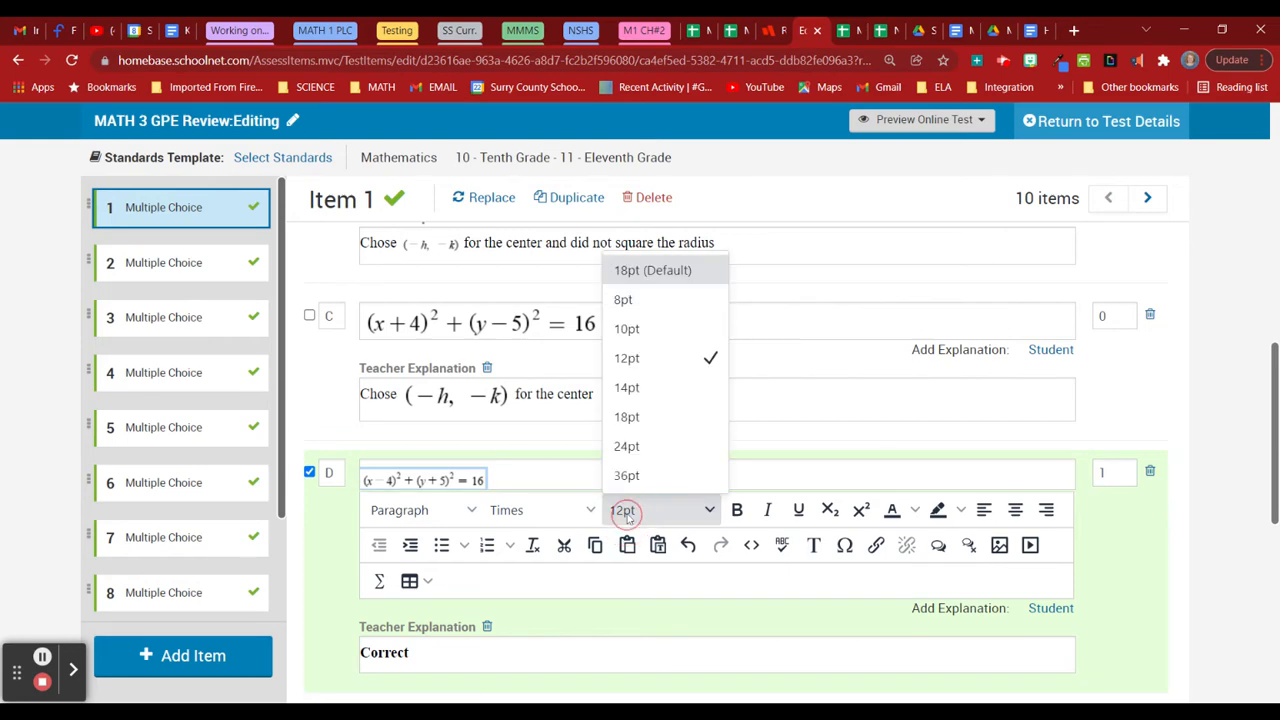
{"action": "left_click", "coordinate": [655, 417]}
{"action": "scroll", "coordinate": [545, 585], "scroll_direction": "down", "scroll_amount": 3}
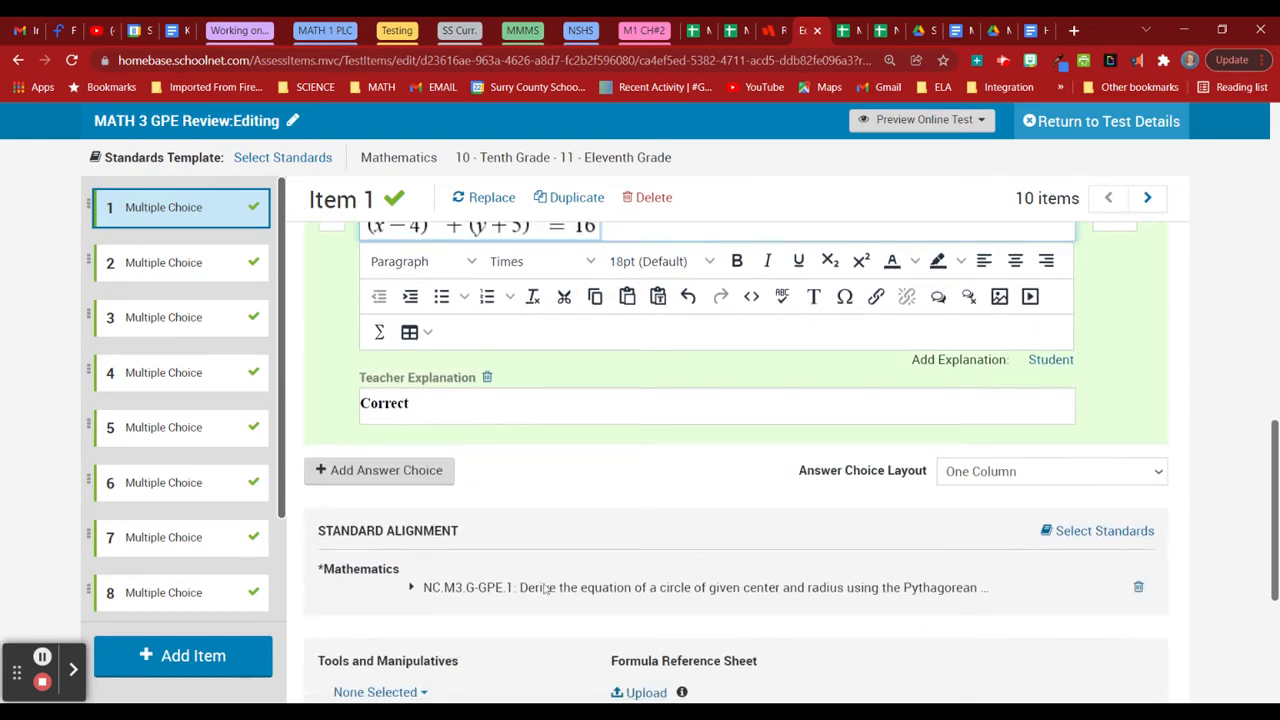
{"action": "scroll", "coordinate": [545, 588], "scroll_direction": "down", "scroll_amount": 2}
{"action": "scroll", "coordinate": [543, 586], "scroll_direction": "up", "scroll_amount": 2}
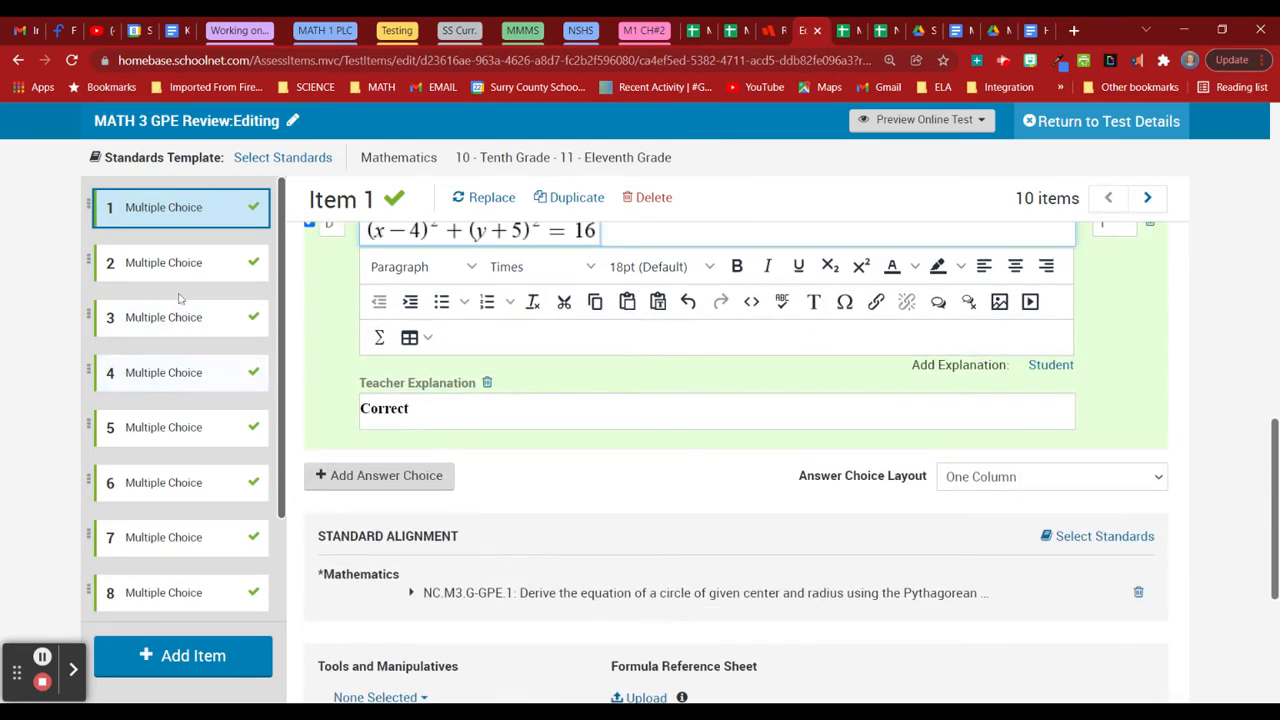
{"action": "left_click", "coordinate": [174, 263]}
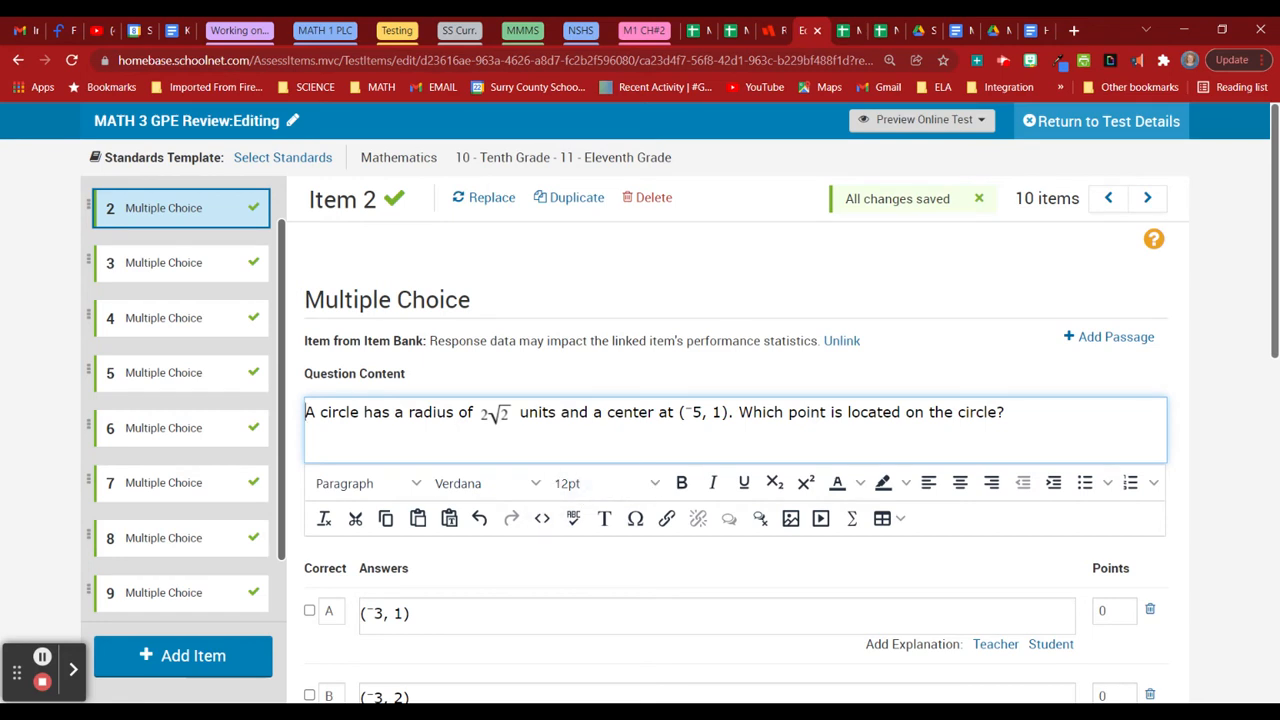
Make Item 2's entire question sentence 18pt.
{"action": "left_click_drag", "start_coordinate": [1005, 412], "coordinate": [302, 415]}
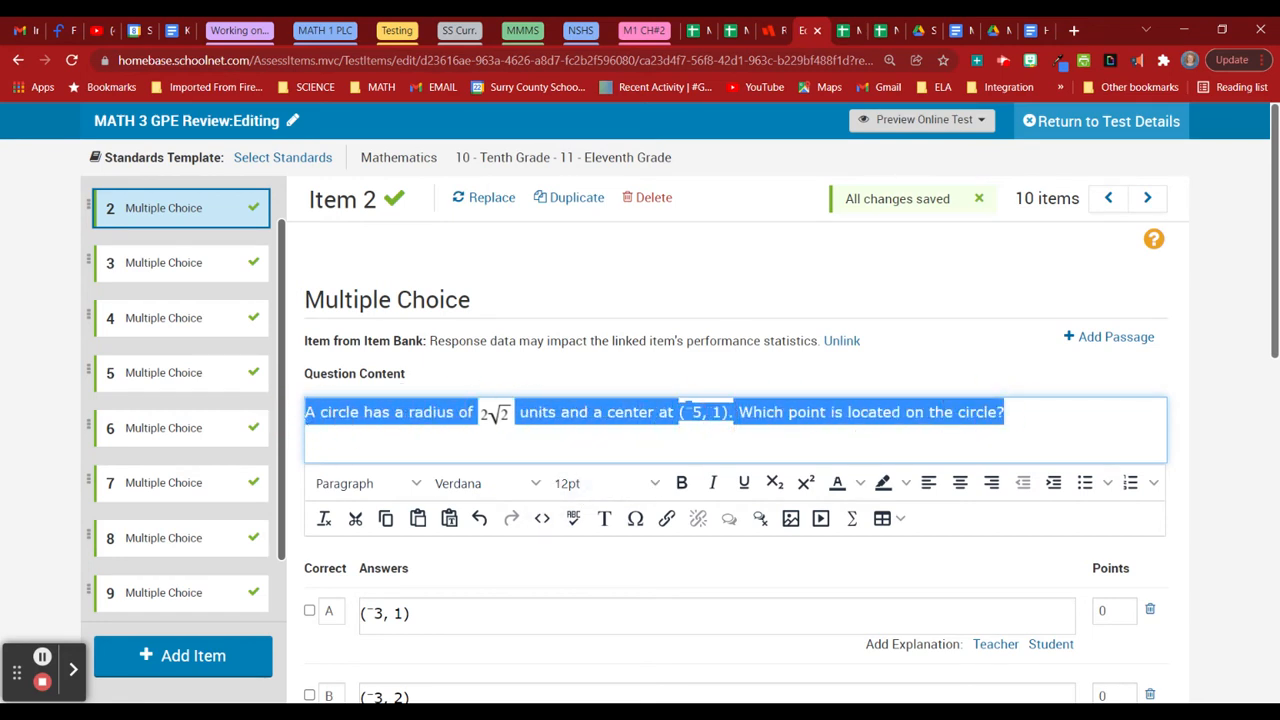
{"action": "left_click", "coordinate": [656, 484]}
{"action": "left_click", "coordinate": [645, 388]}
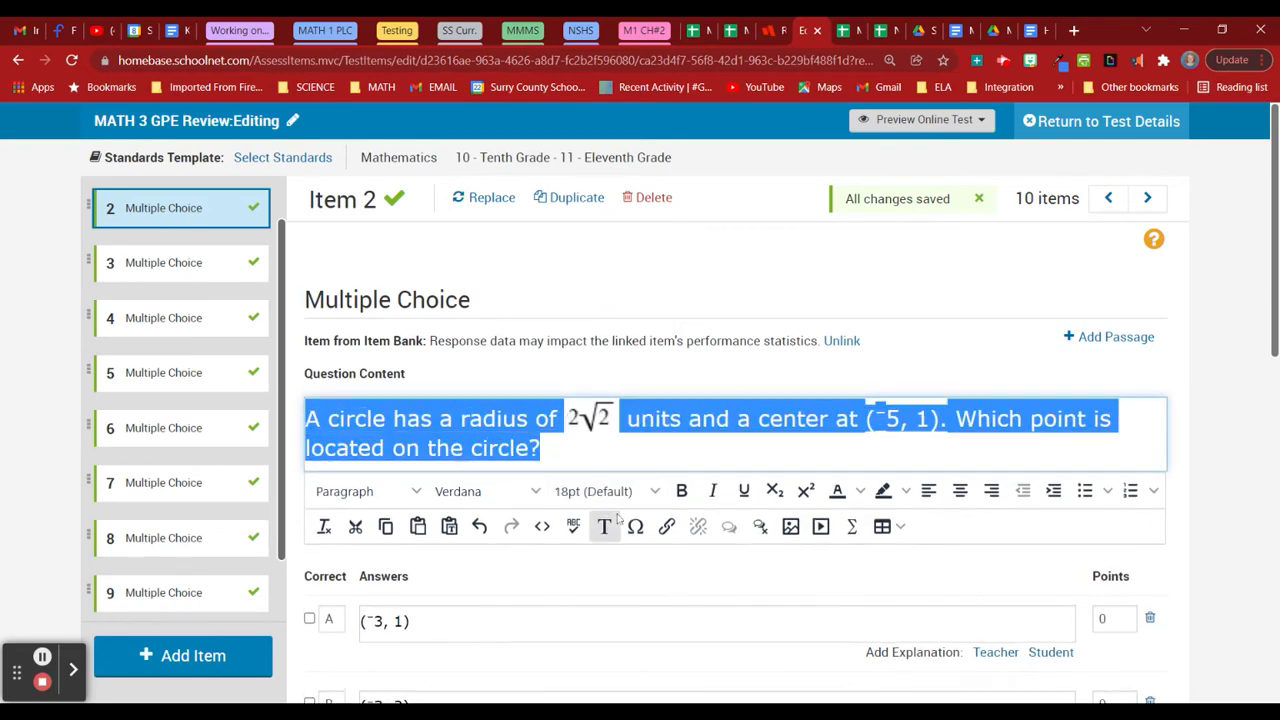
{"action": "left_click", "coordinate": [583, 444]}
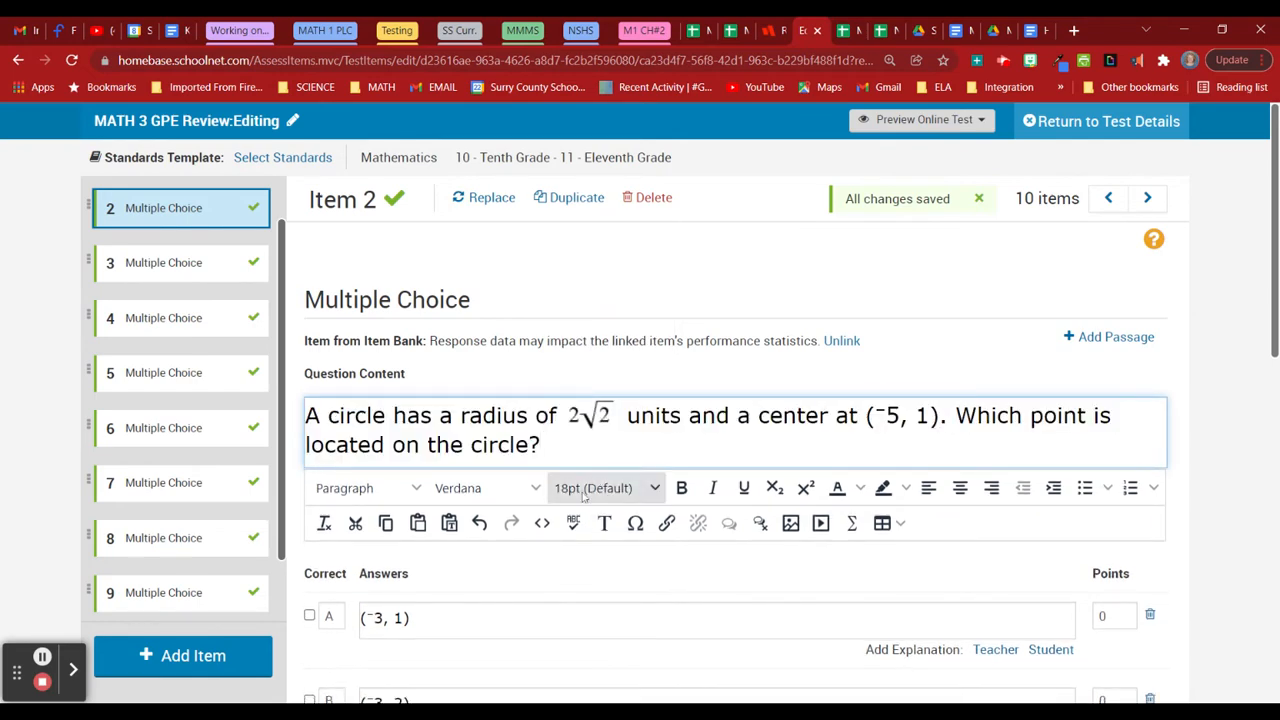
Paste the Desmos iframe into Item 2's question source, save, and move to Item 3.
{"action": "left_click", "coordinate": [542, 524]}
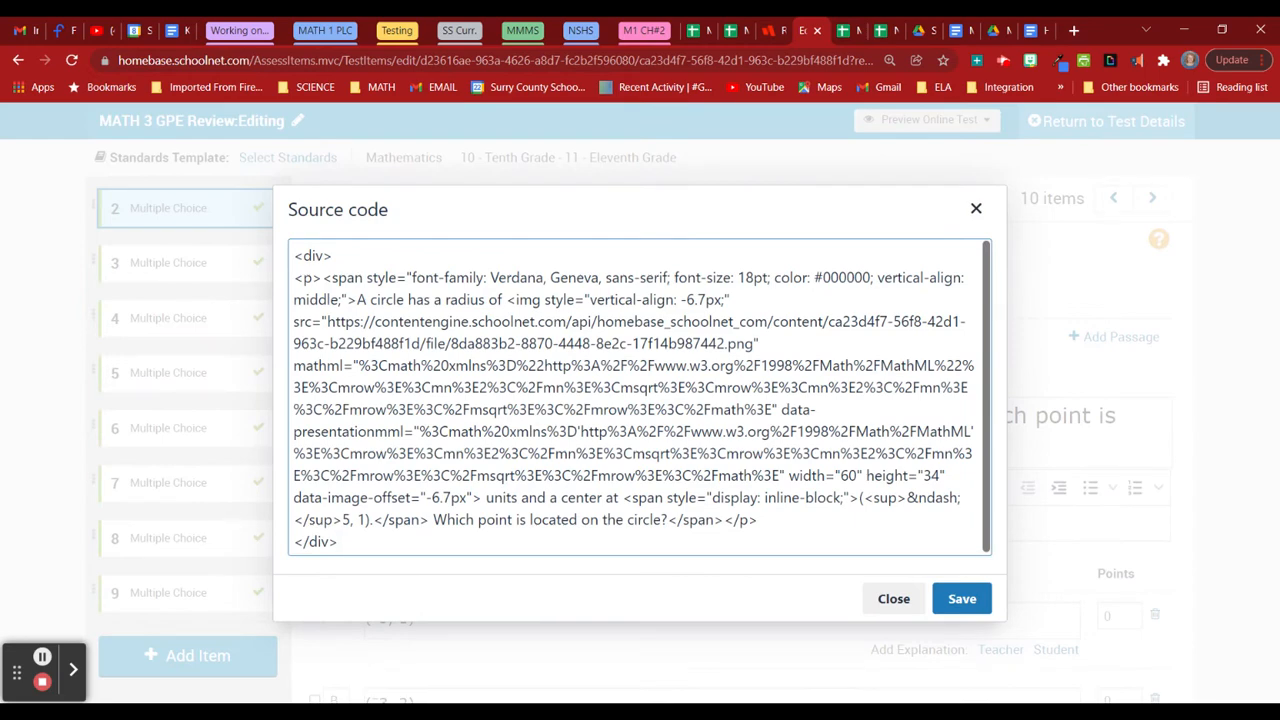
{"action": "type", "text": "<iframe src=\"https://www.desmos.com/testing/northcarolina/graphing\" style=\"border:0px #ffffff none\" name=\"Desmos NC Graphing\" scrolling=\"no\" frameborder=\"1\" marginheight=\"0px\" marginwidth=\"0px\" height=\"400px\" width=\"800px\" allowfullscreen></iframe>"}
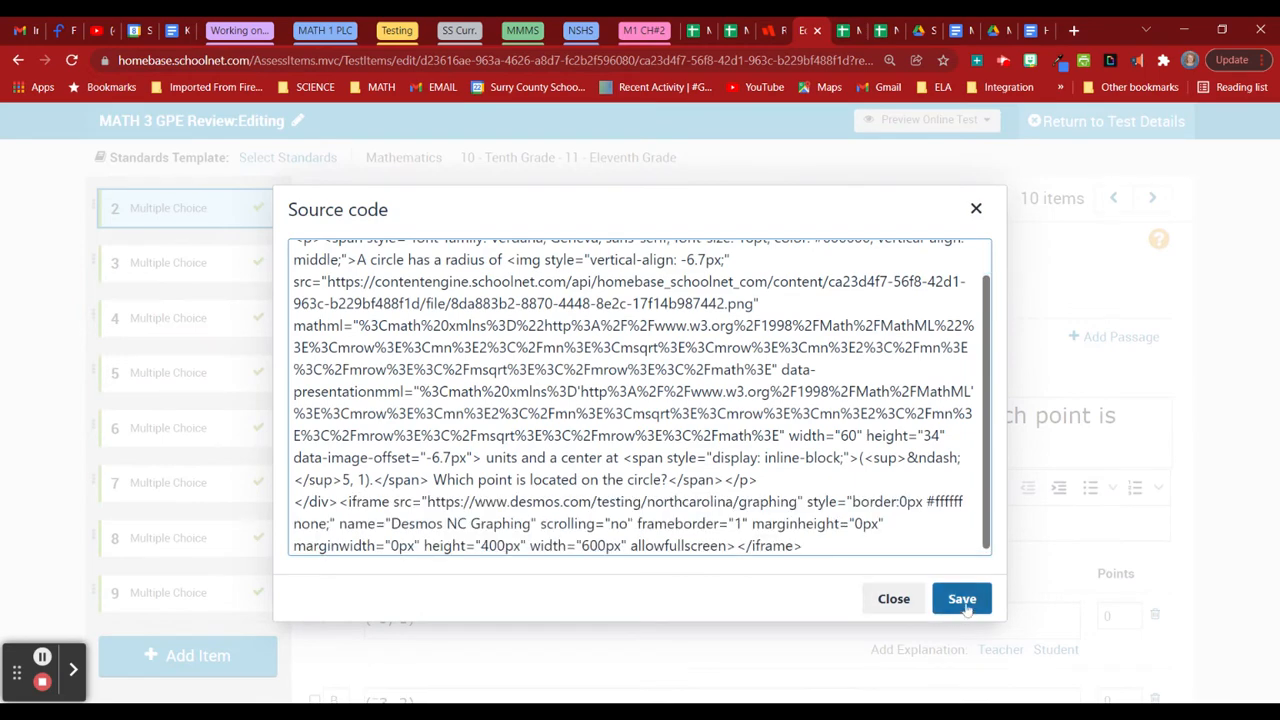
{"action": "left_click", "coordinate": [961, 598]}
{"action": "scroll", "coordinate": [1214, 514], "scroll_direction": "down", "scroll_amount": 6}
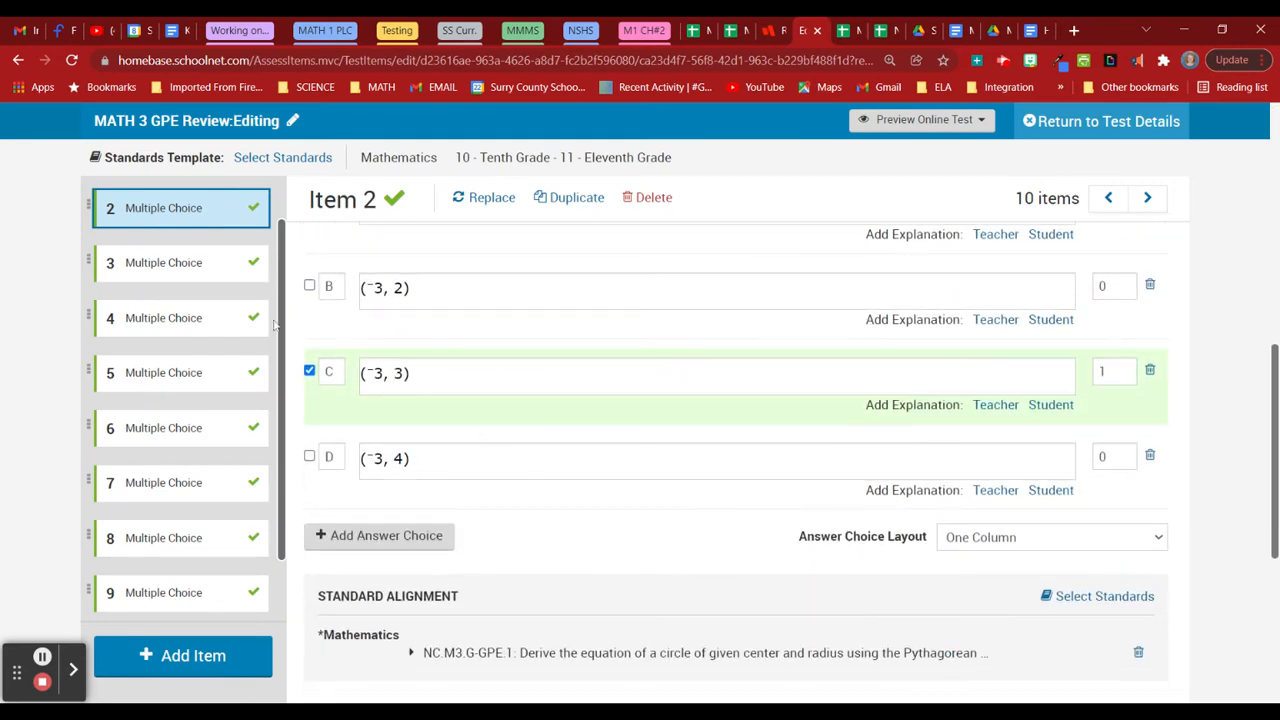
{"action": "left_click", "coordinate": [183, 262]}
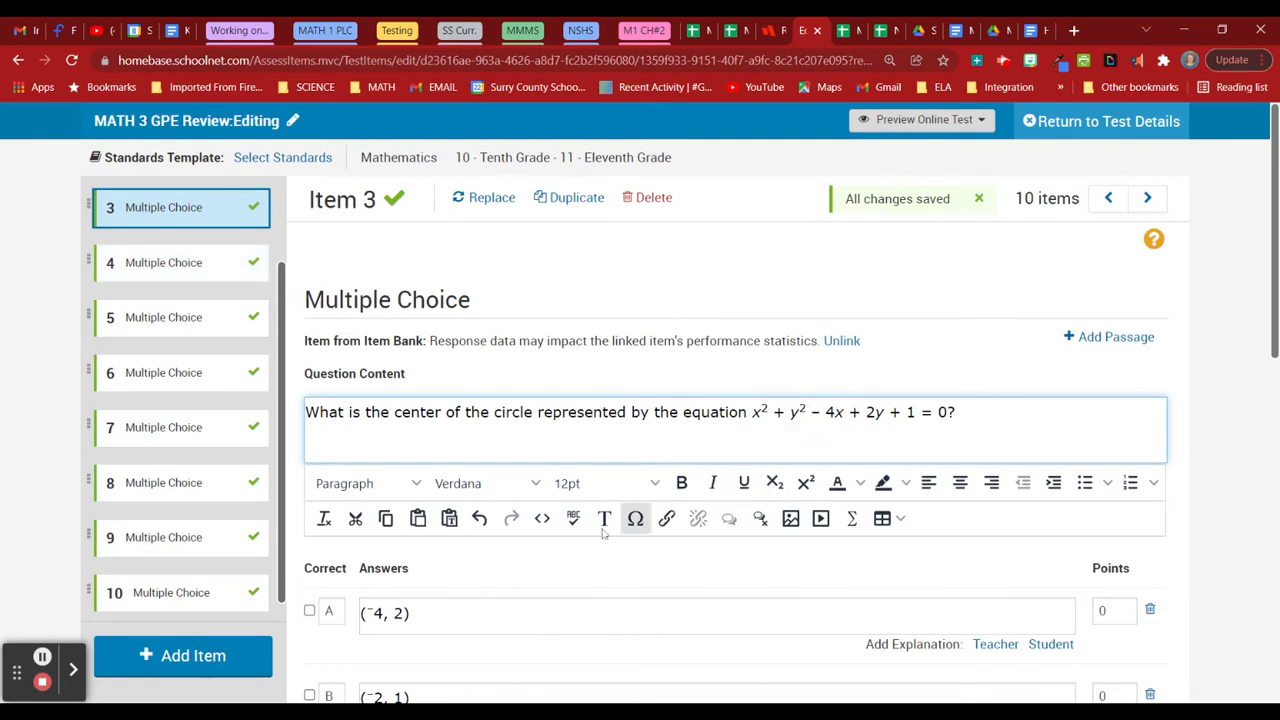
Paste the Desmos iframe into Item 3's question source, save, and move to Item 4.
{"action": "left_click", "coordinate": [542, 518]}
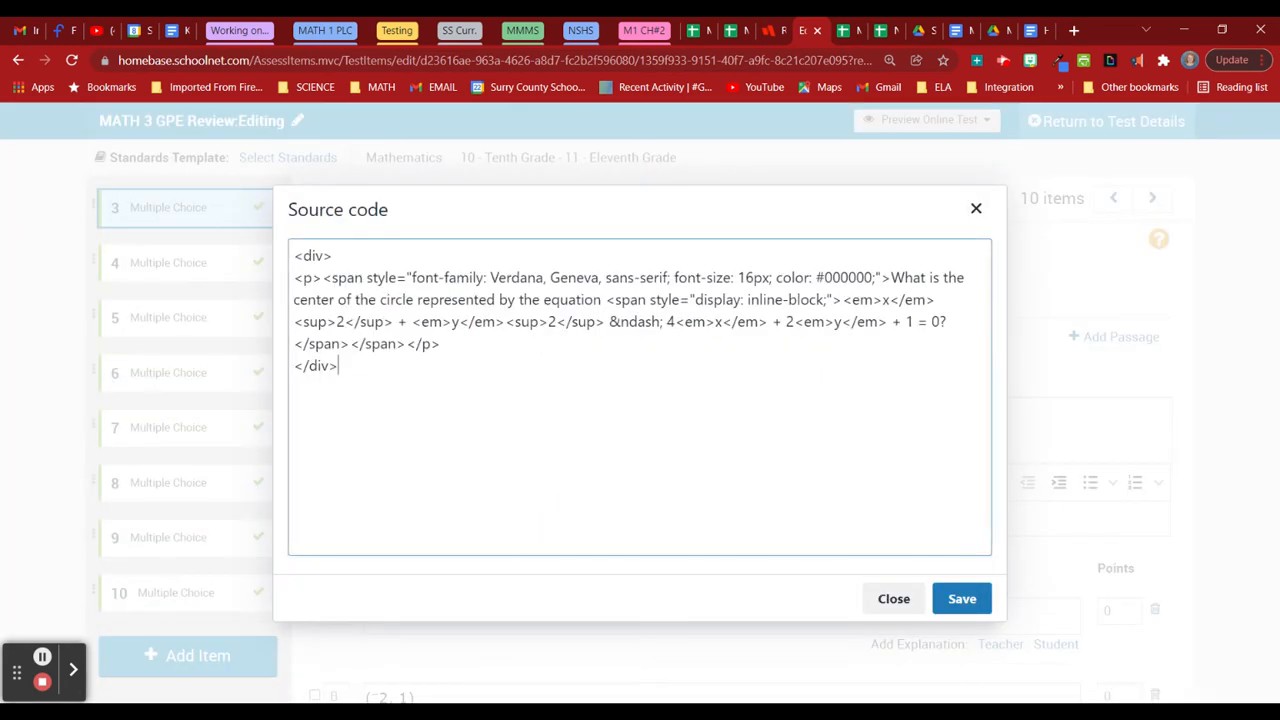
{"action": "type", "text": "<iframe src=\"https://www.desmos.com/testing/northcarolina/graphing\" style=\"border:0px #ffffff none;\" name=\"Desmos NC Graphing\" scrolling=\"no\" frameborder=\"1\" marginheight=\"0px\" marginwidth=\"0px\" height=\"400px\" width=\"600px\" allowfullscreen></iframe>"}
{"action": "left_click", "coordinate": [962, 598]}
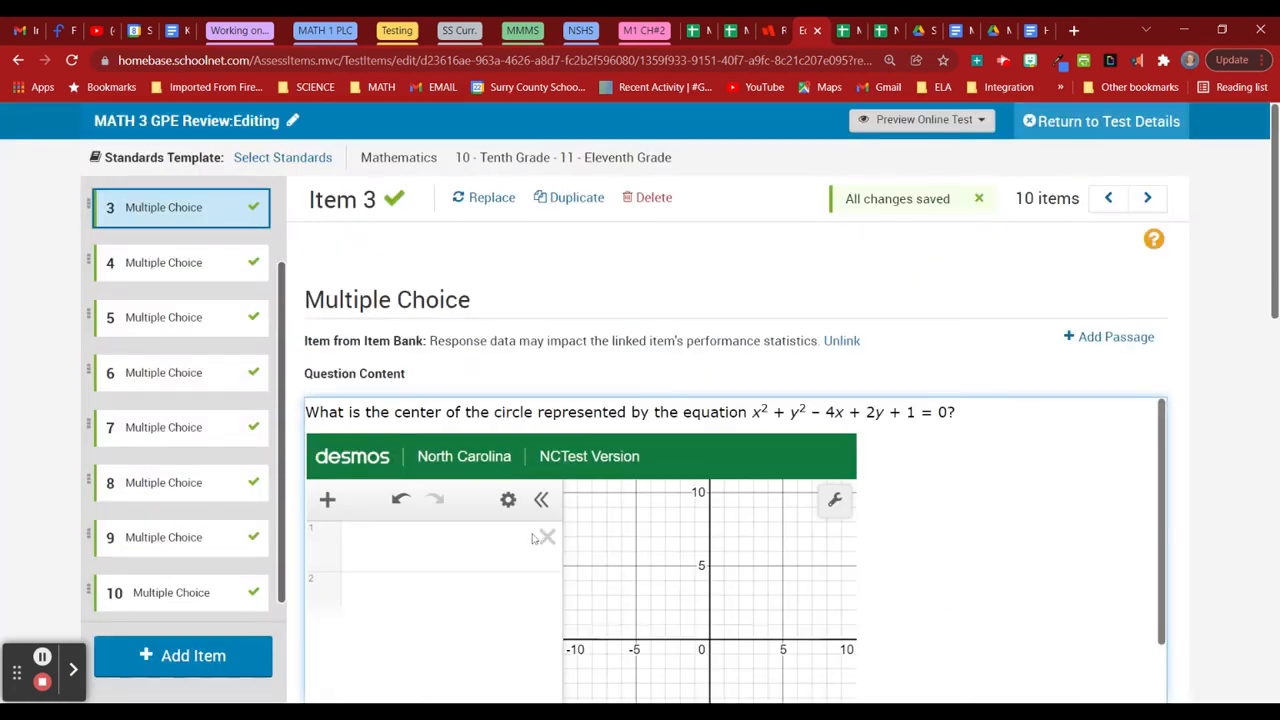
{"action": "scroll", "coordinate": [1229, 527], "scroll_direction": "down", "scroll_amount": 5}
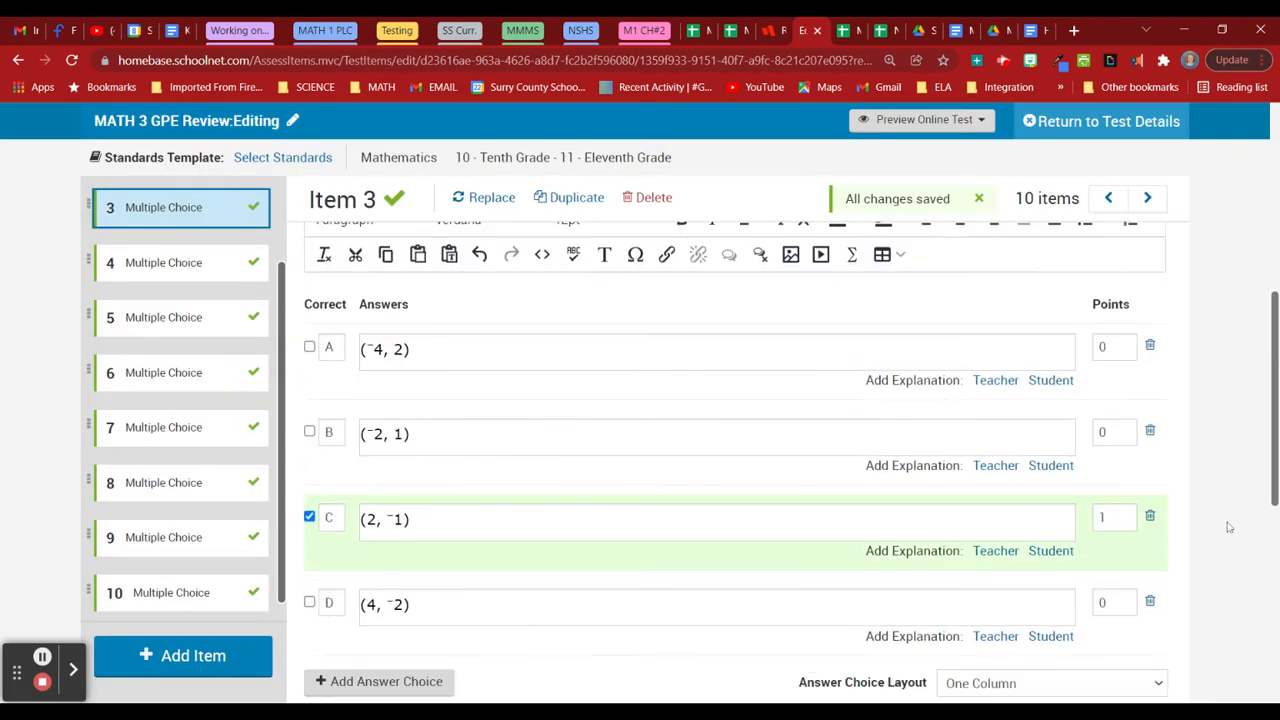
{"action": "left_click", "coordinate": [186, 282]}
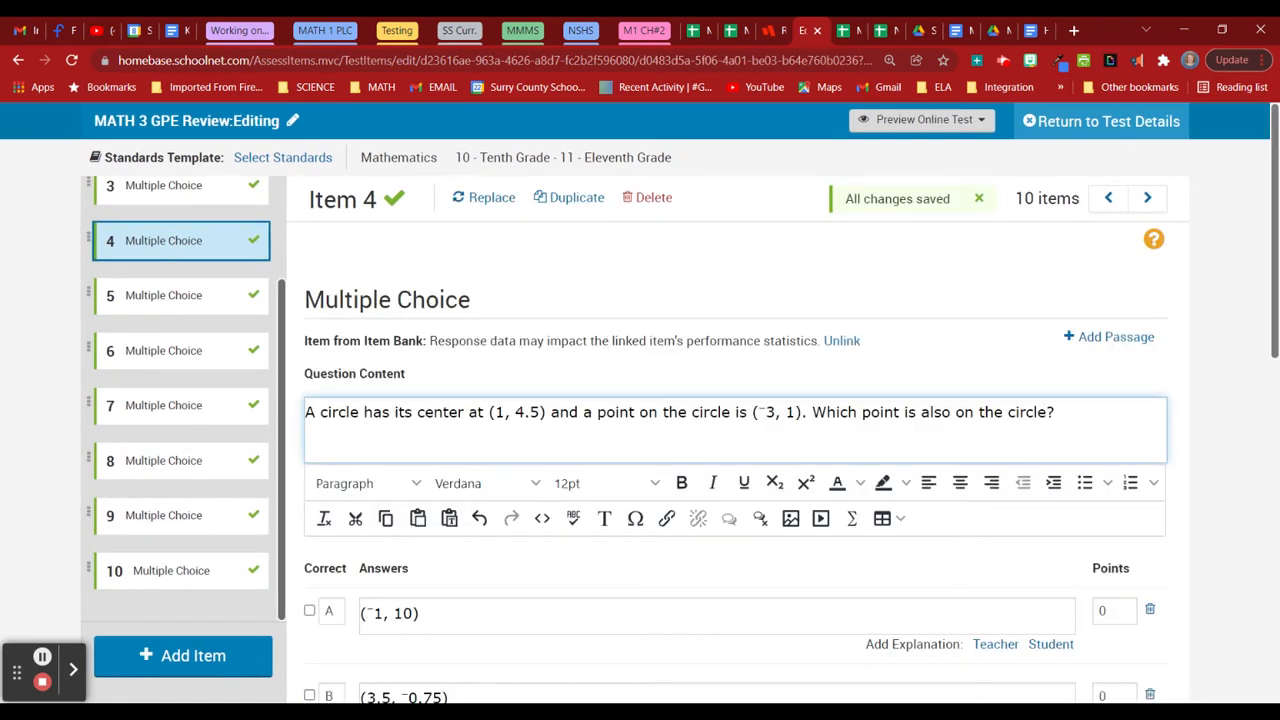
Paste the Desmos iframe into Item 4's question source, save, and move to item 5.
{"action": "left_click", "coordinate": [542, 518]}
{"action": "left_click", "coordinate": [537, 523]}
{"action": "type", "text": "<iframe src=\"https://www.desmos.com/testing/northcarolina/graphing\" style=\"border:0px #ffffff none;\" name=\"Desmos NC Graphing\" scrolling=\"no\" frameborder=\"1\" marginheight=\"0px\" marginwidth=\"0px\" height=\"400px\" width=\"600px\" allowfullscreen></iframe>"}
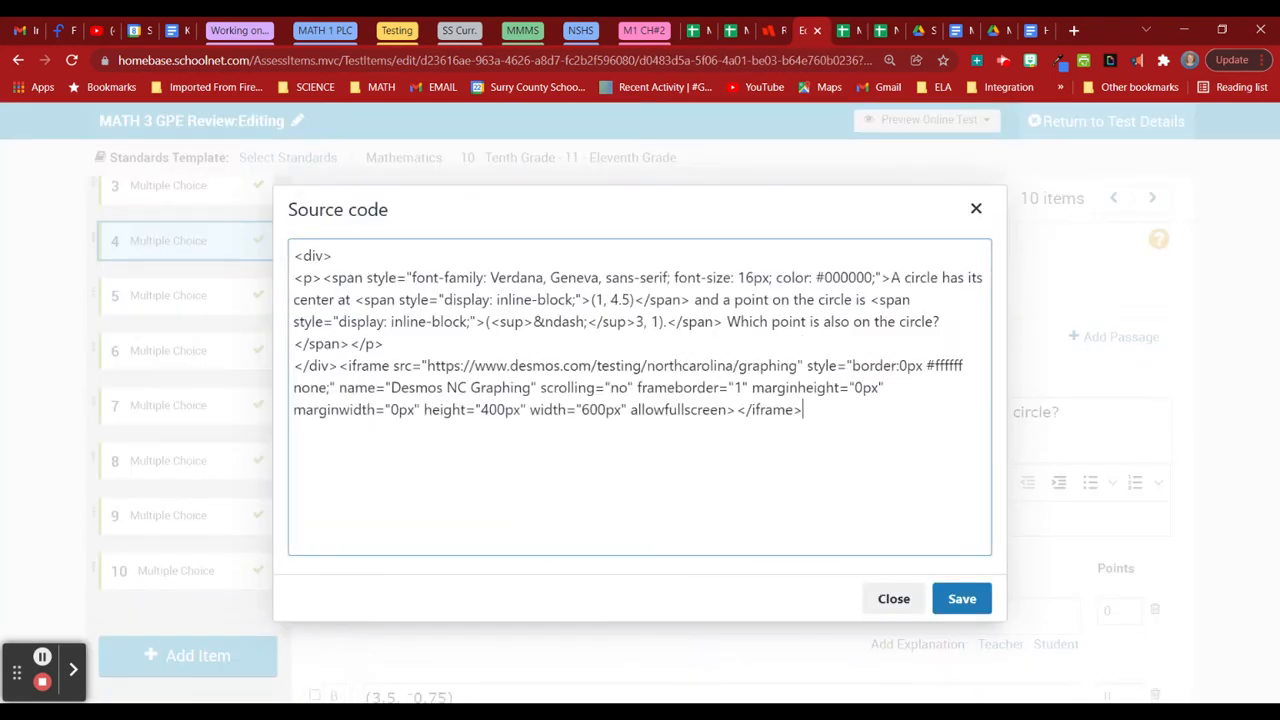
{"action": "left_click", "coordinate": [966, 592]}
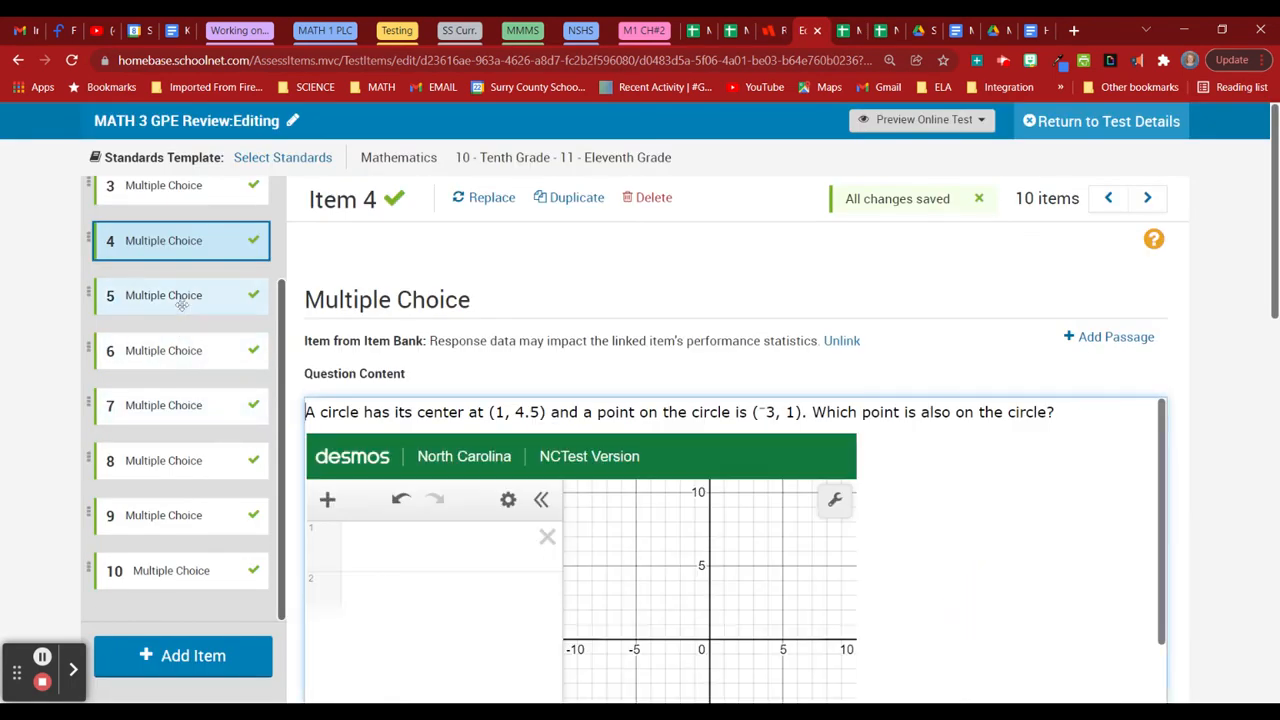
{"action": "scroll", "coordinate": [1240, 480], "scroll_direction": "down", "scroll_amount": 5}
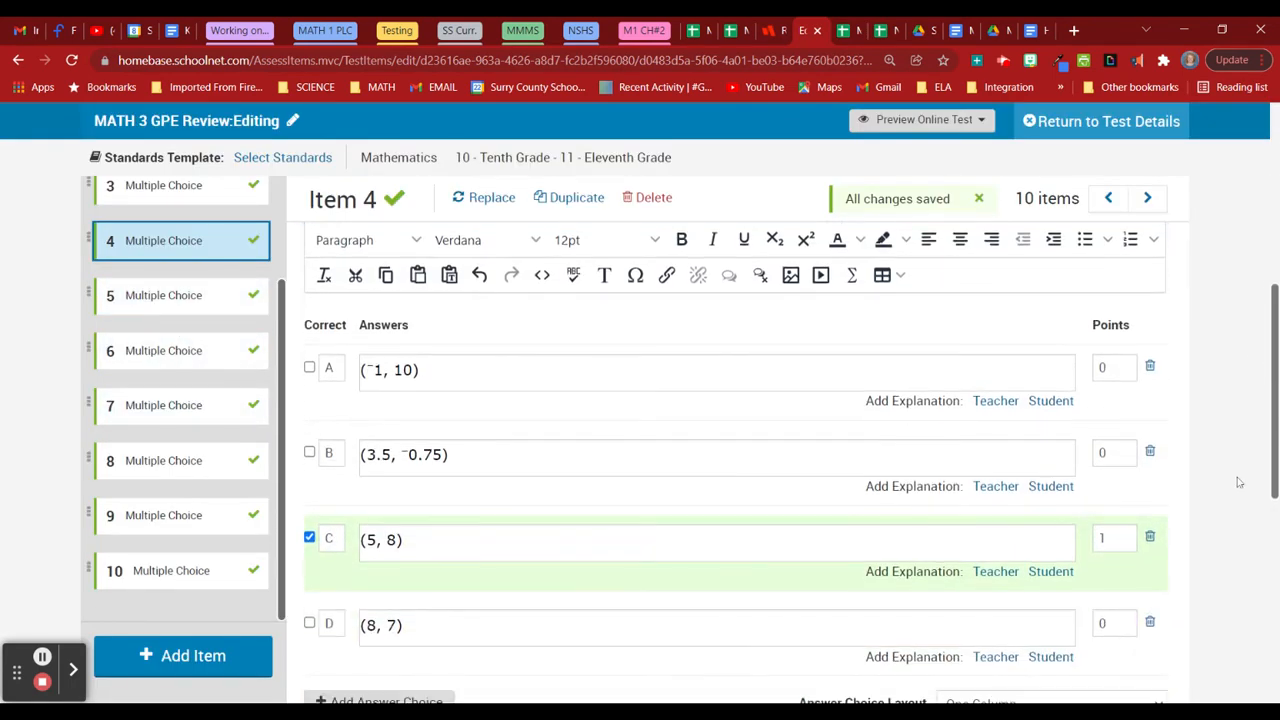
{"action": "left_click", "coordinate": [199, 303]}
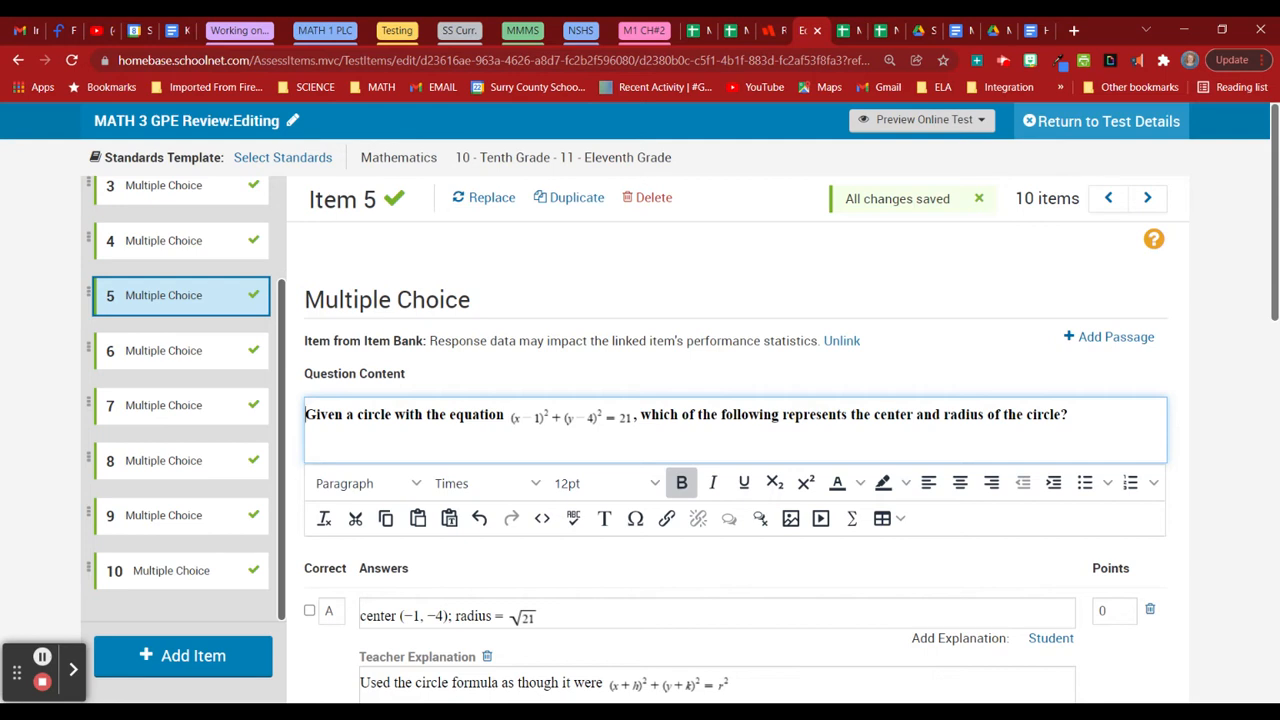
Set item 5's circle equation to 18pt and break the question onto a new line after it.
{"action": "left_click", "coordinate": [570, 418]}
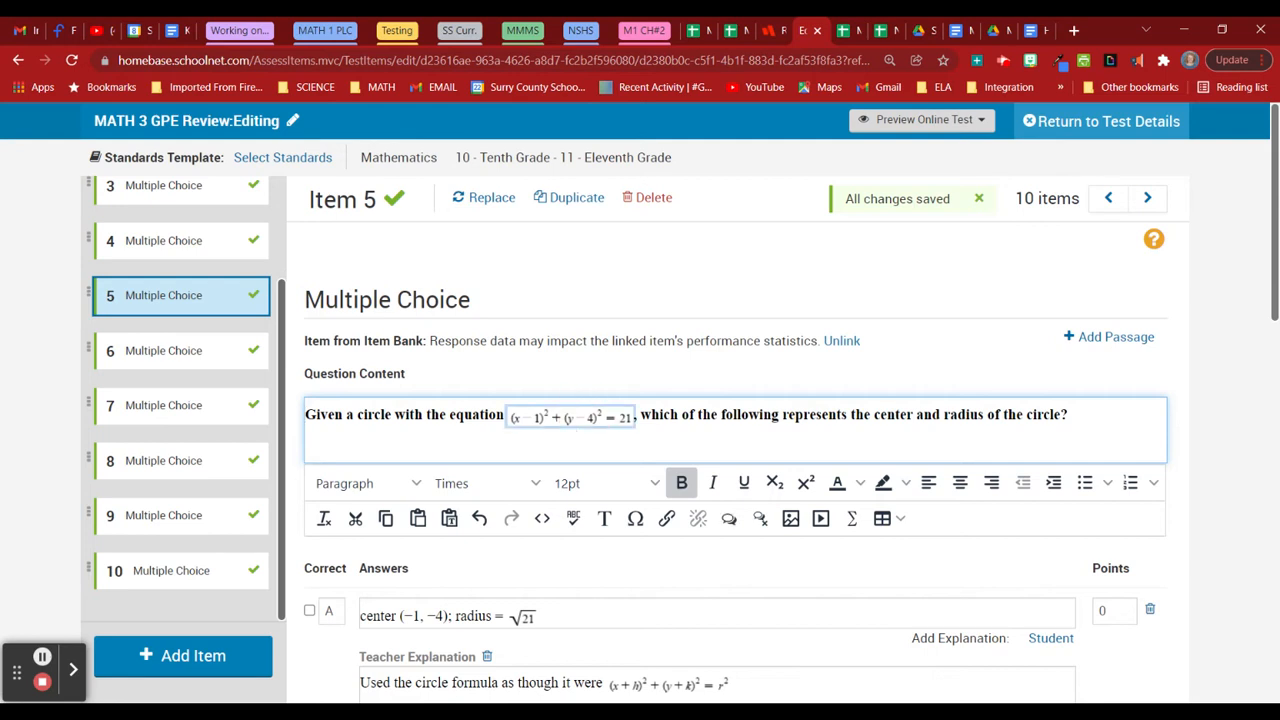
{"action": "left_click", "coordinate": [634, 484]}
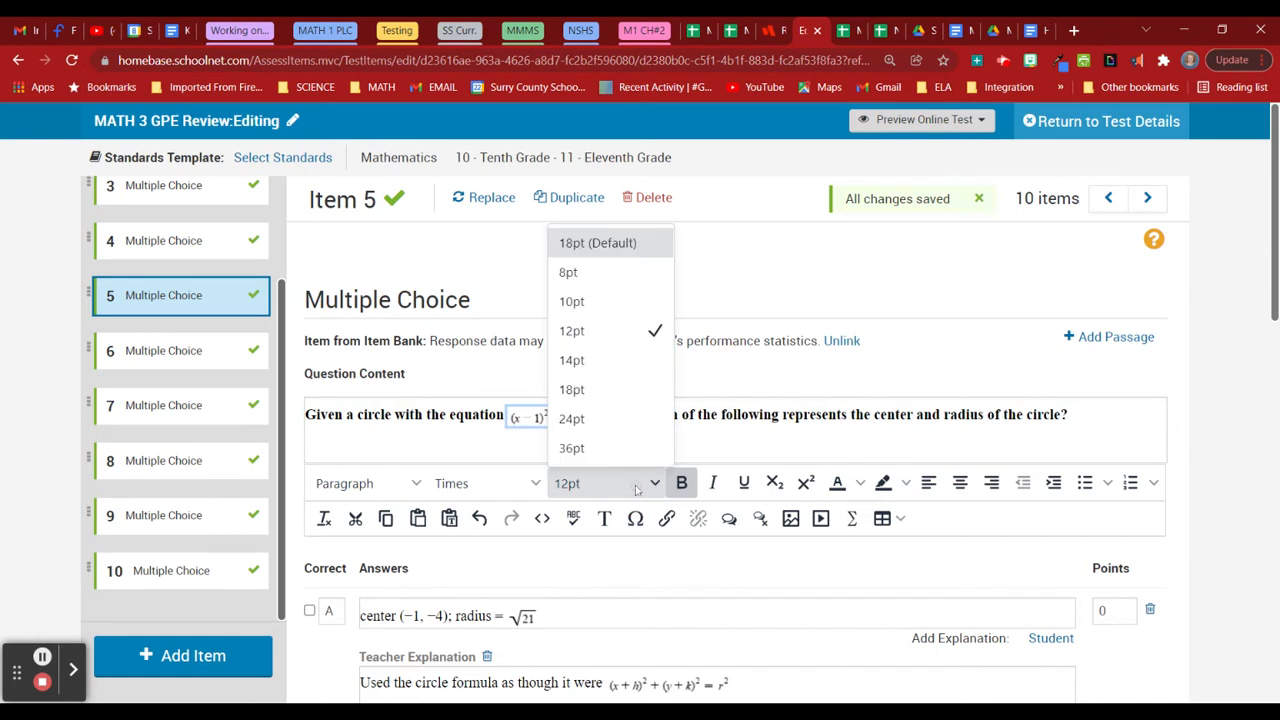
{"action": "left_click", "coordinate": [624, 422]}
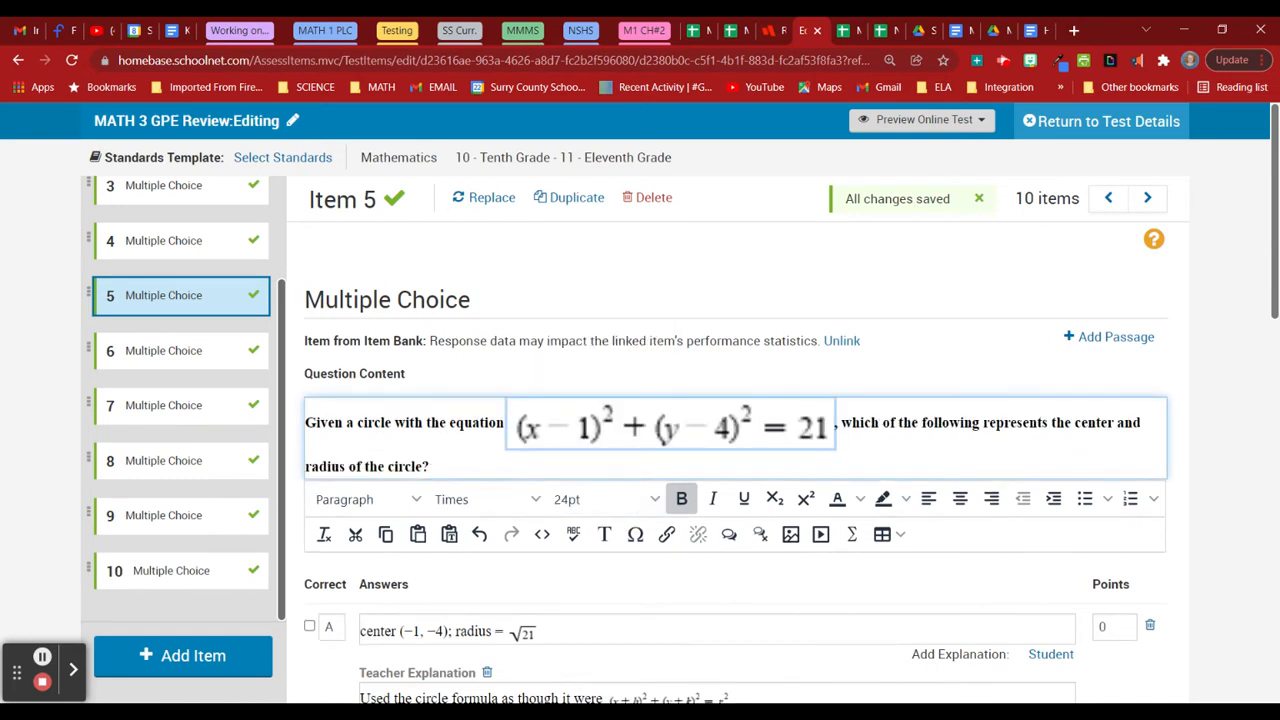
{"action": "left_click", "coordinate": [620, 492]}
{"action": "left_click", "coordinate": [629, 397]}
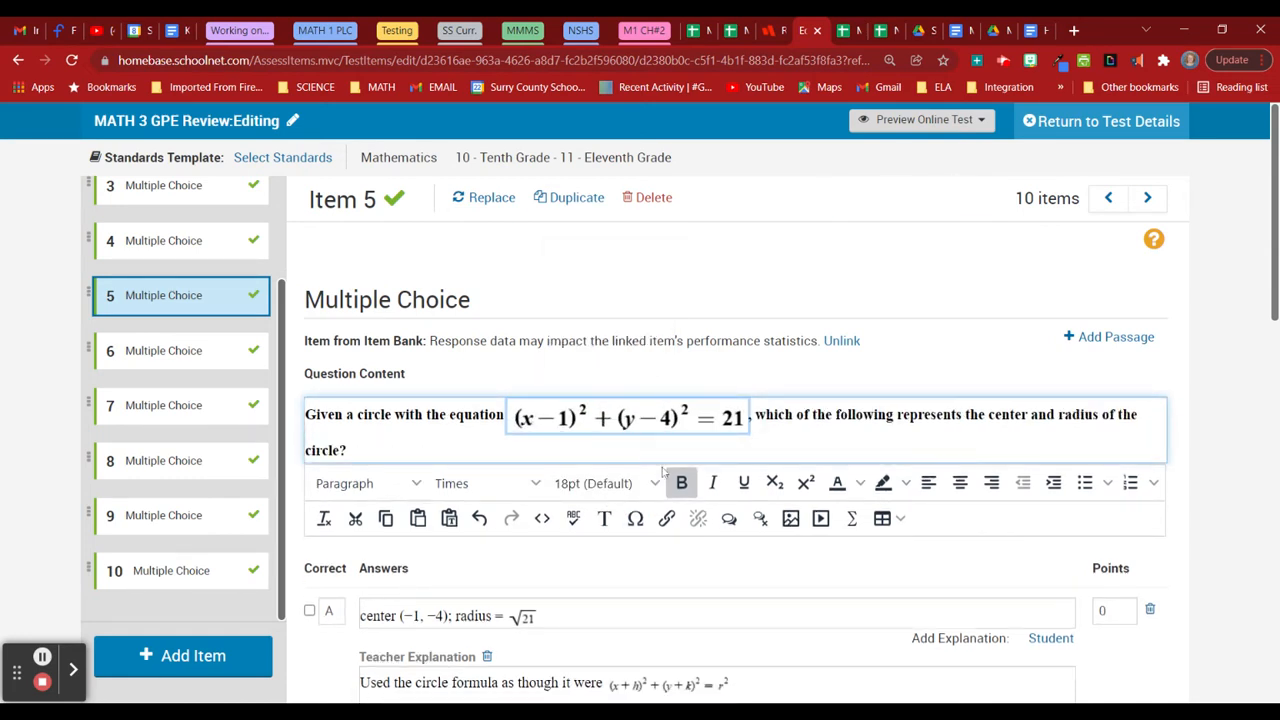
{"action": "left_click", "coordinate": [752, 417]}
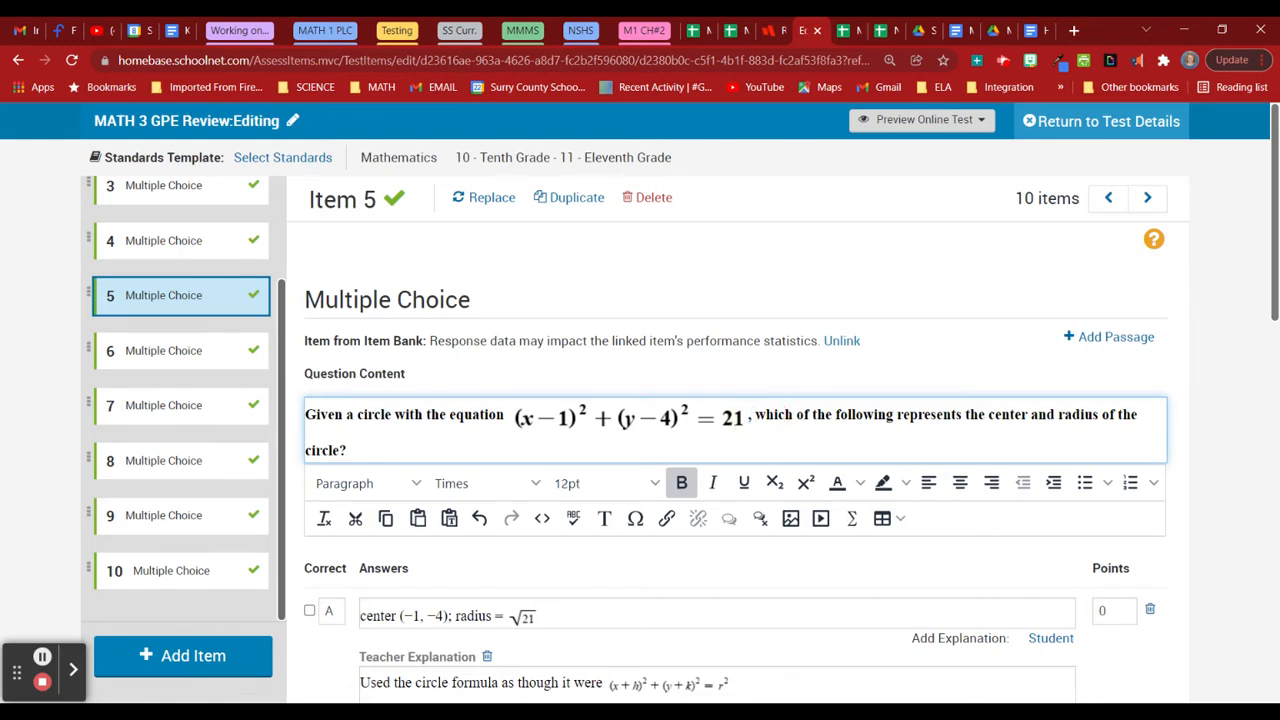
{"action": "key", "text": "Return"}
Enlarge the √21 in answer C to 18pt and save item 5.
{"action": "scroll", "coordinate": [625, 570], "scroll_direction": "down", "scroll_amount": 3}
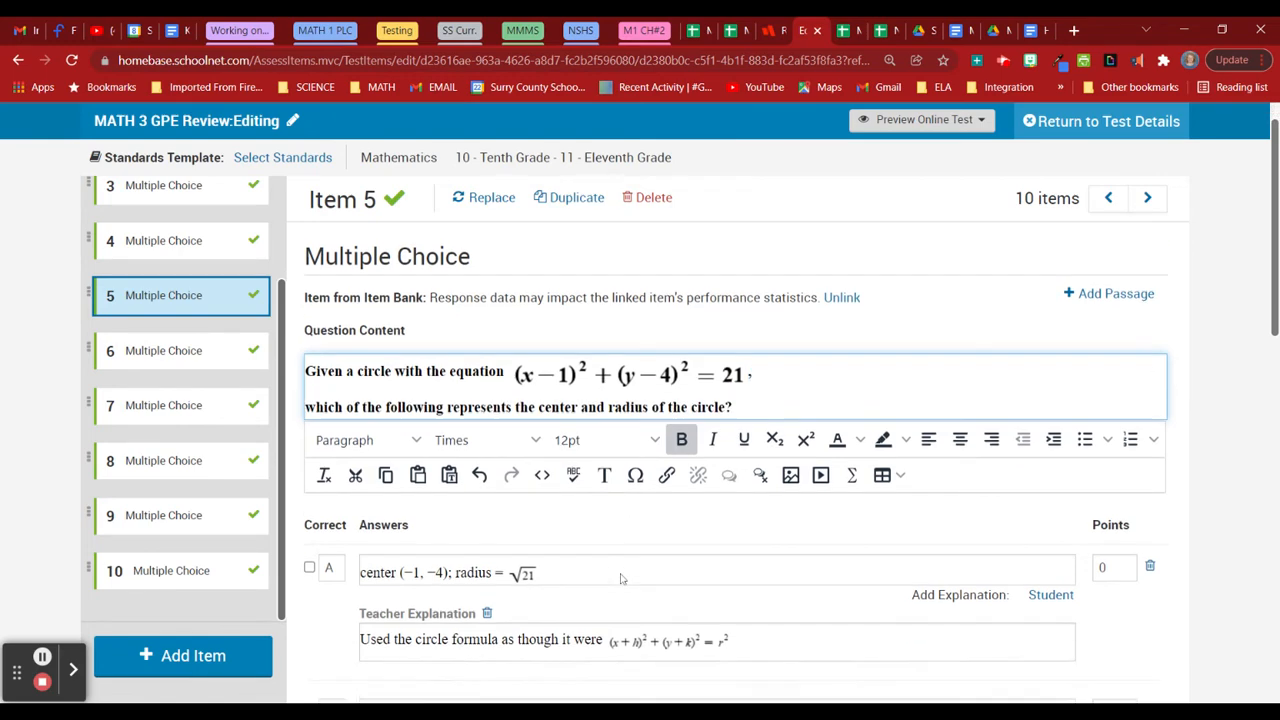
{"action": "scroll", "coordinate": [619, 577], "scroll_direction": "down", "scroll_amount": 3}
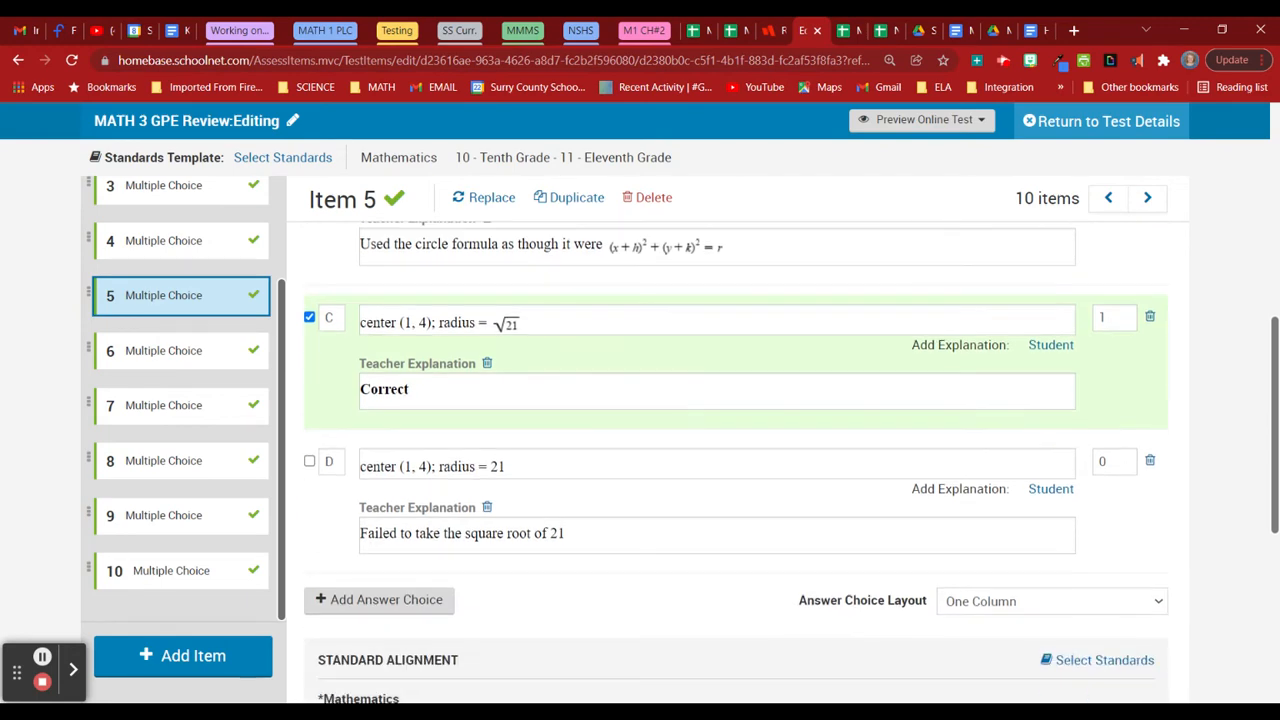
{"action": "scroll", "coordinate": [589, 569], "scroll_direction": "up", "scroll_amount": 1}
{"action": "left_click", "coordinate": [512, 407]}
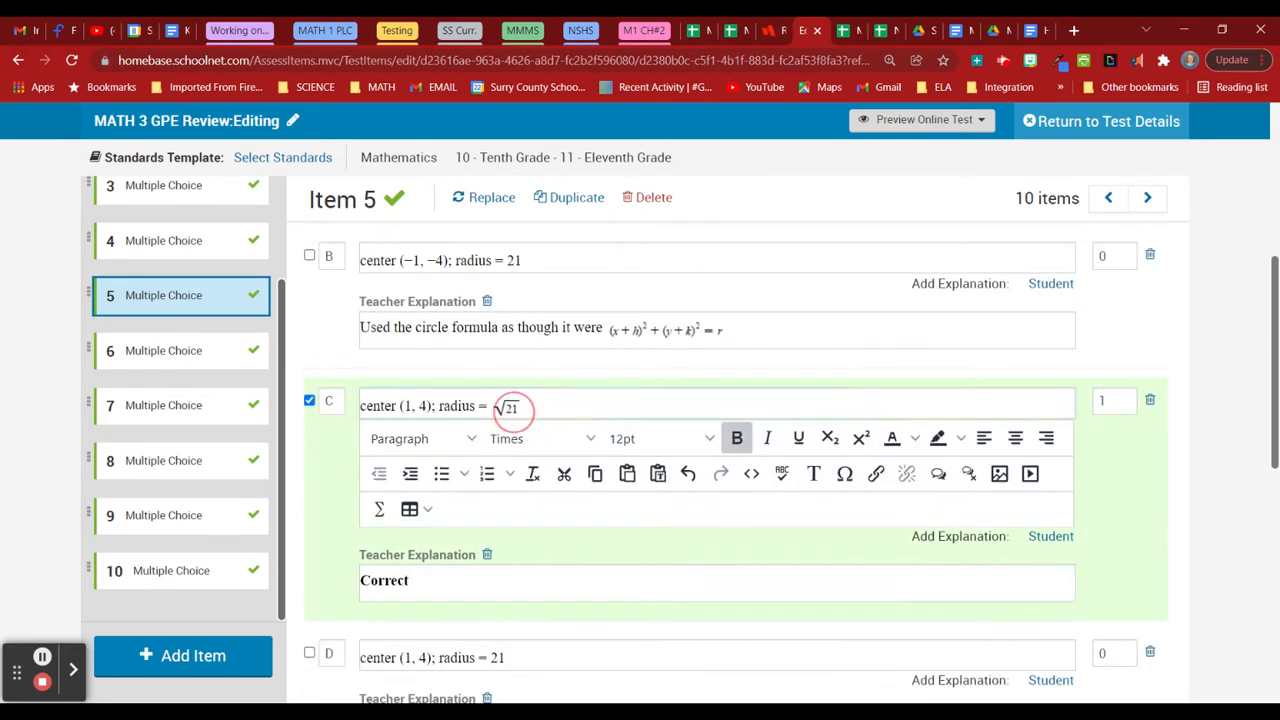
{"action": "left_click", "coordinate": [622, 438]}
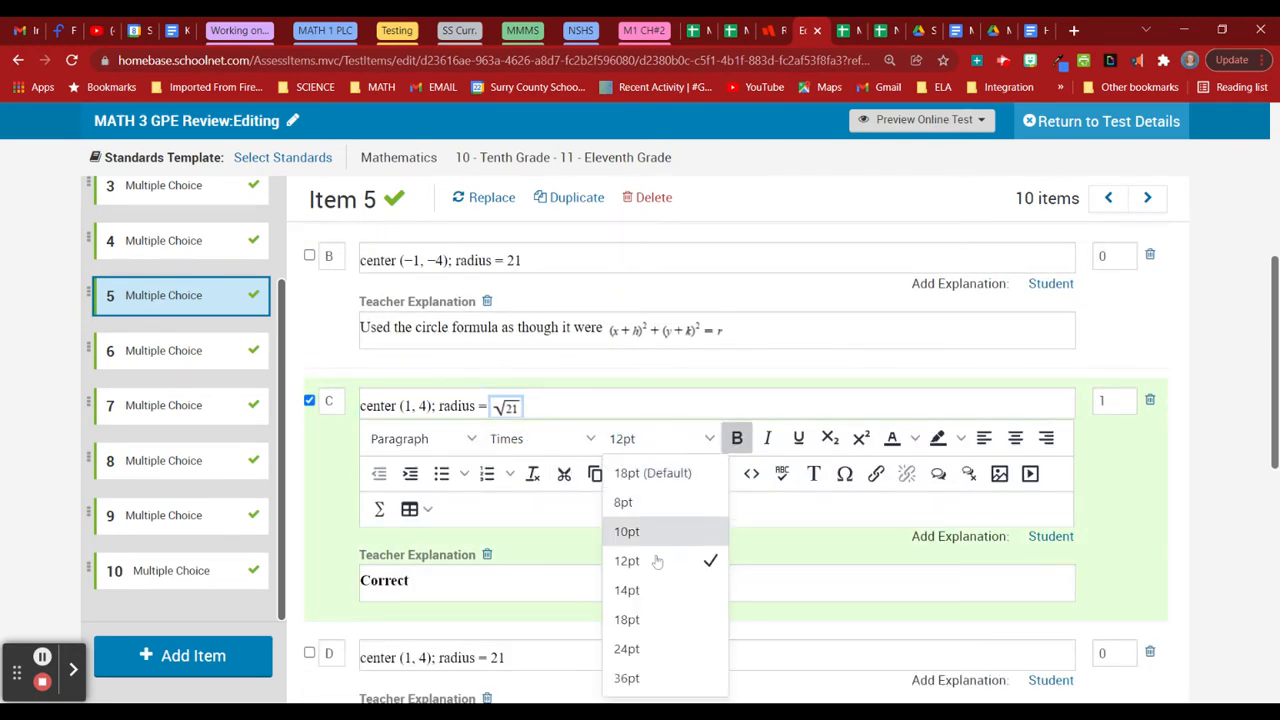
{"action": "left_click", "coordinate": [662, 616]}
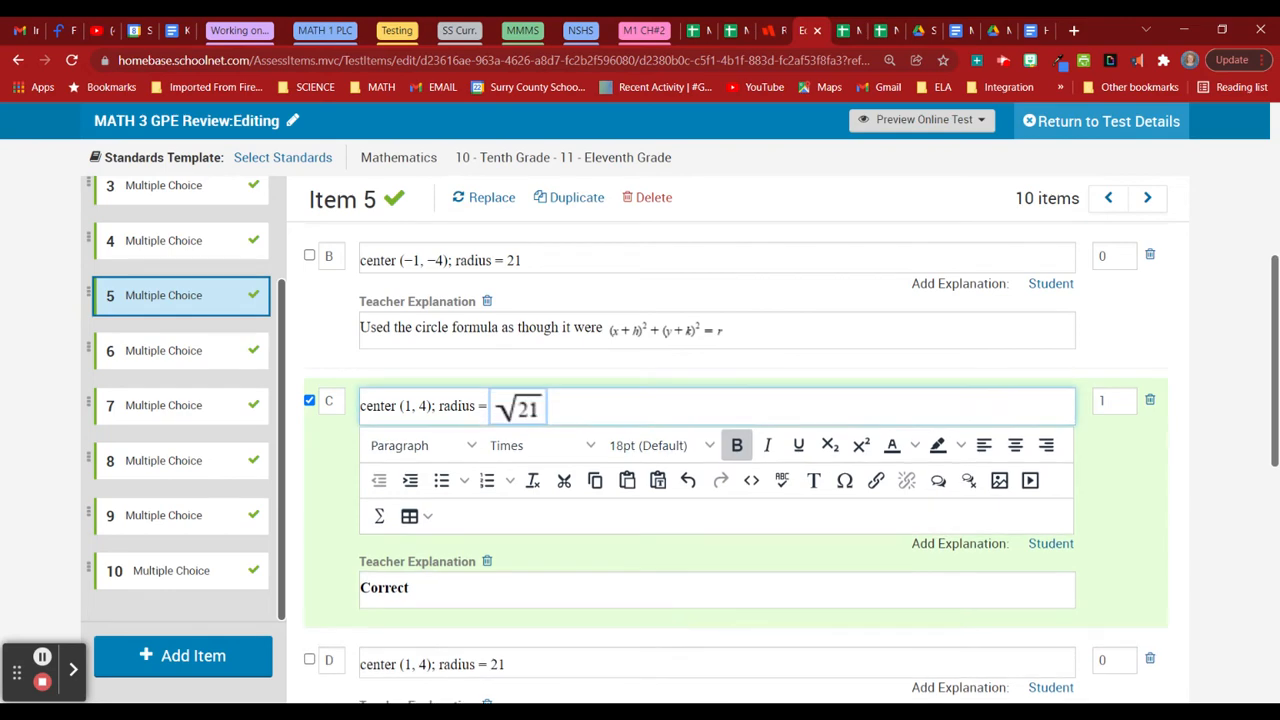
{"action": "left_click", "coordinate": [1217, 458]}
{"action": "scroll", "coordinate": [1176, 474], "scroll_direction": "up", "scroll_amount": 2}
{"action": "left_click", "coordinate": [196, 349]}
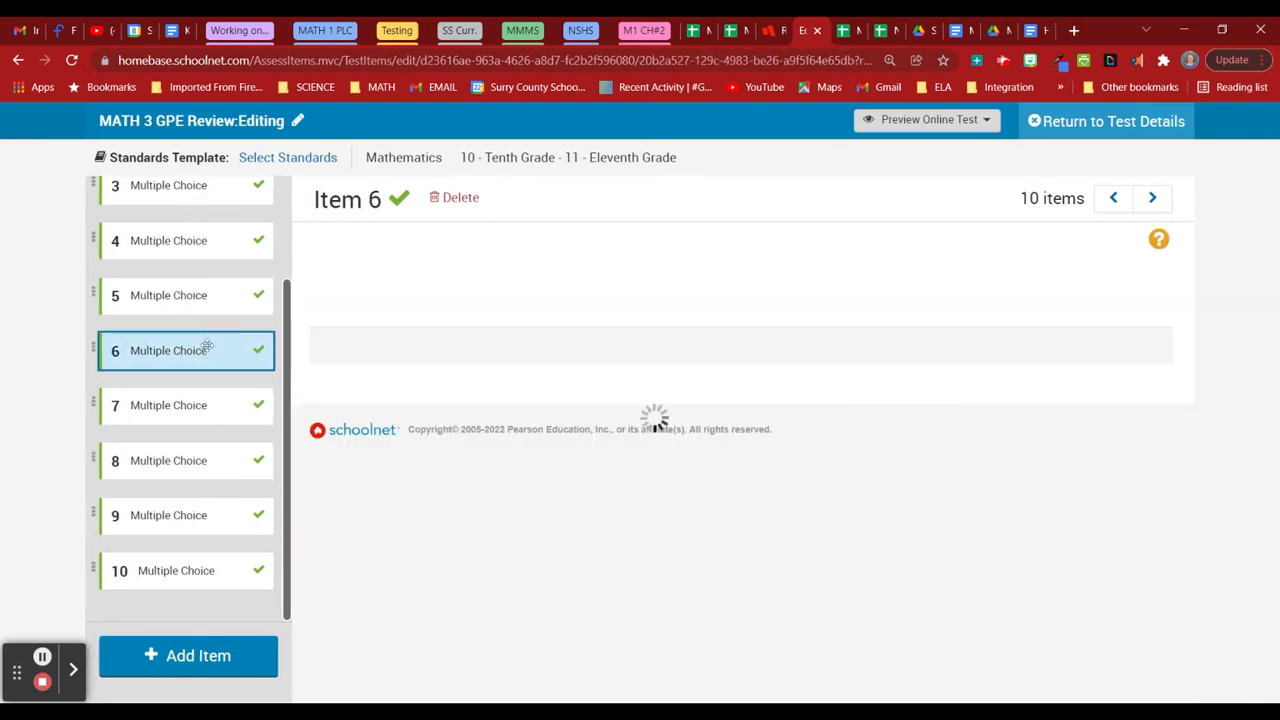
{"action": "left_click", "coordinate": [188, 296]}
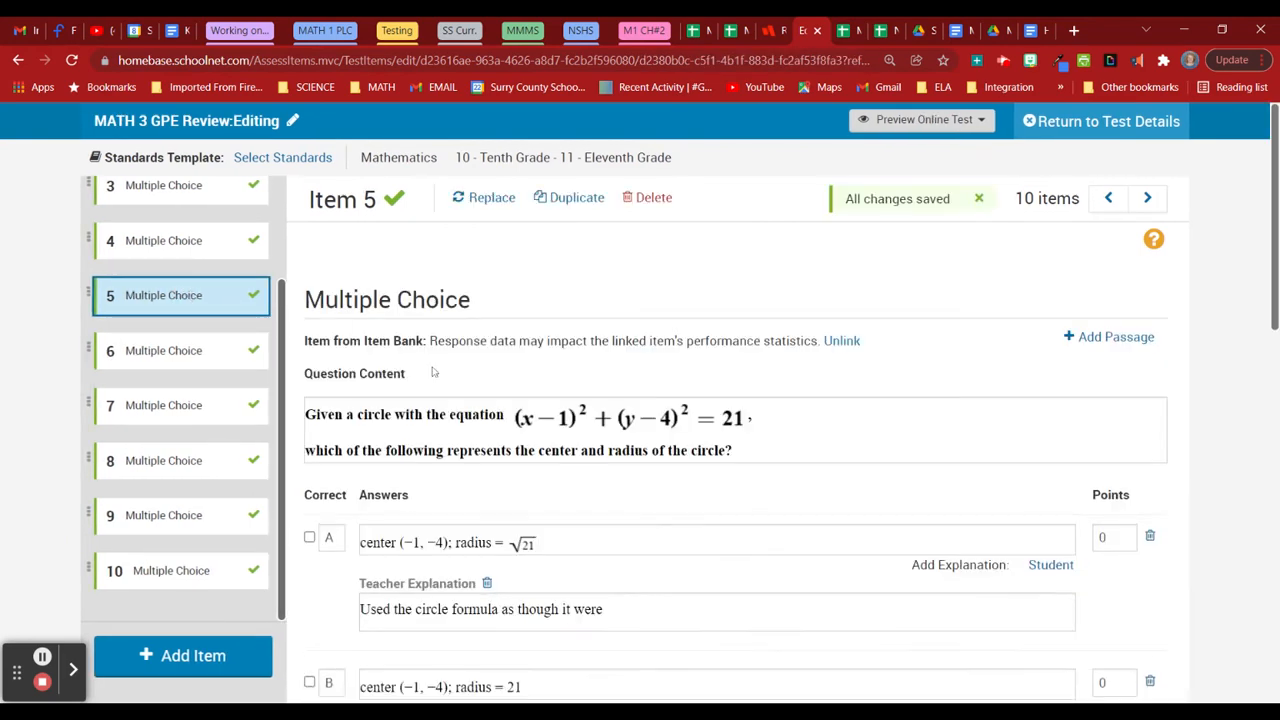
Paste the Desmos iframe into item 5's question source and save.
{"action": "left_click", "coordinate": [543, 519]}
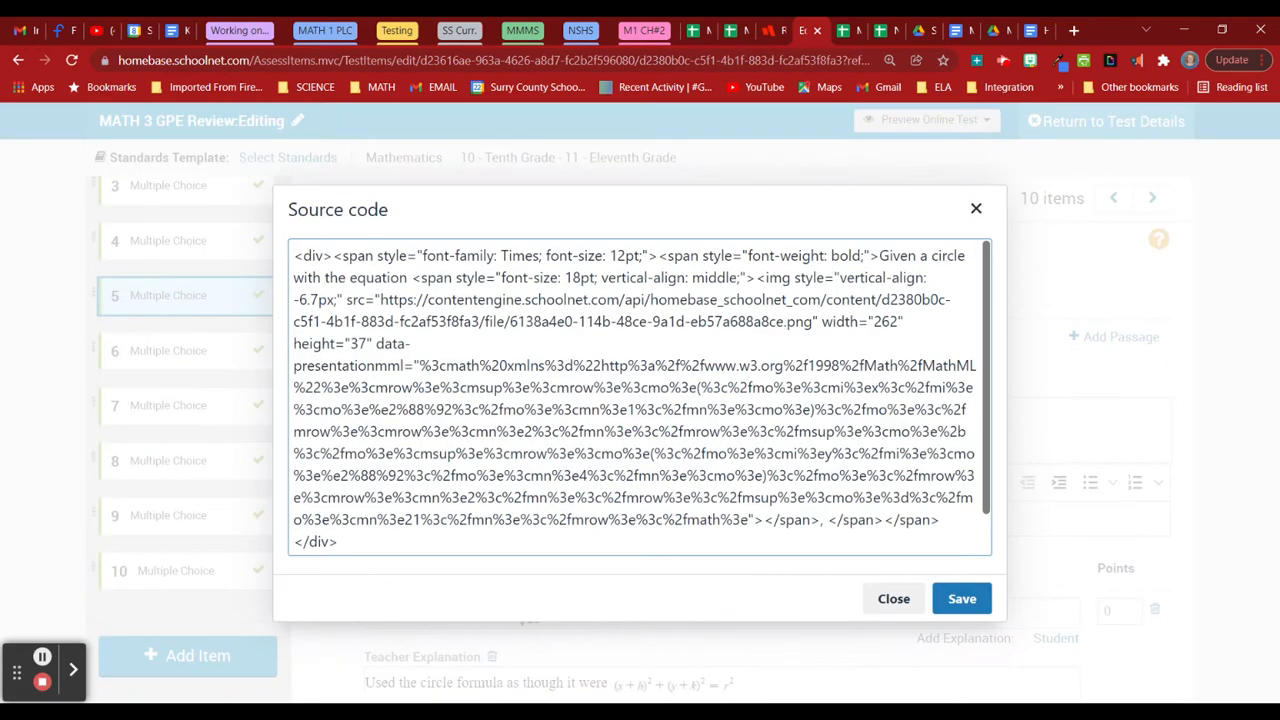
{"action": "type", "text": "<iframe src=\"https://www.desmos.com/testing/northcarolina/graphing\" style=\"border:0px #ffffff none;\" name=\"Desmos NC Graphing\" scrolling=\"no\" frameborder=\"1\" marginheight=\"0px\" marginwidth=\"0px\" height=\"400px\" width=\"600px\" allowfullscreen></iframe>"}
{"action": "left_click", "coordinate": [958, 600]}
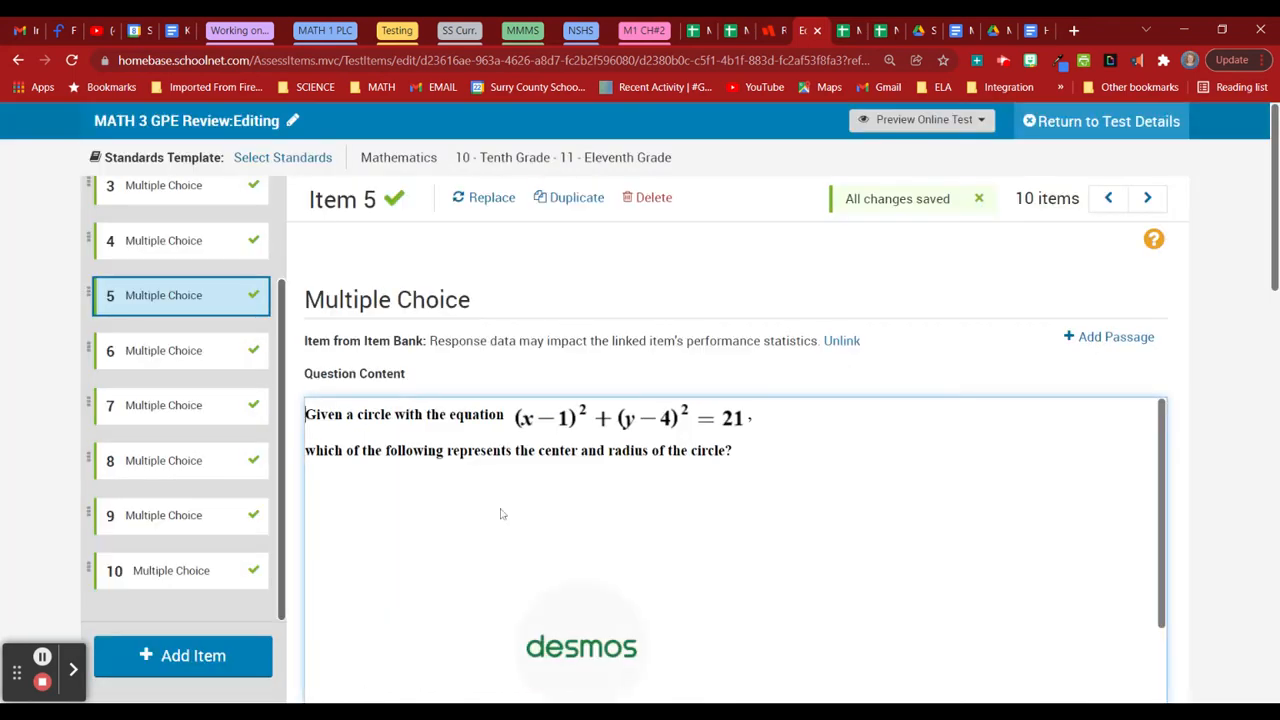
{"action": "scroll", "coordinate": [208, 360], "scroll_direction": "up", "scroll_amount": 1}
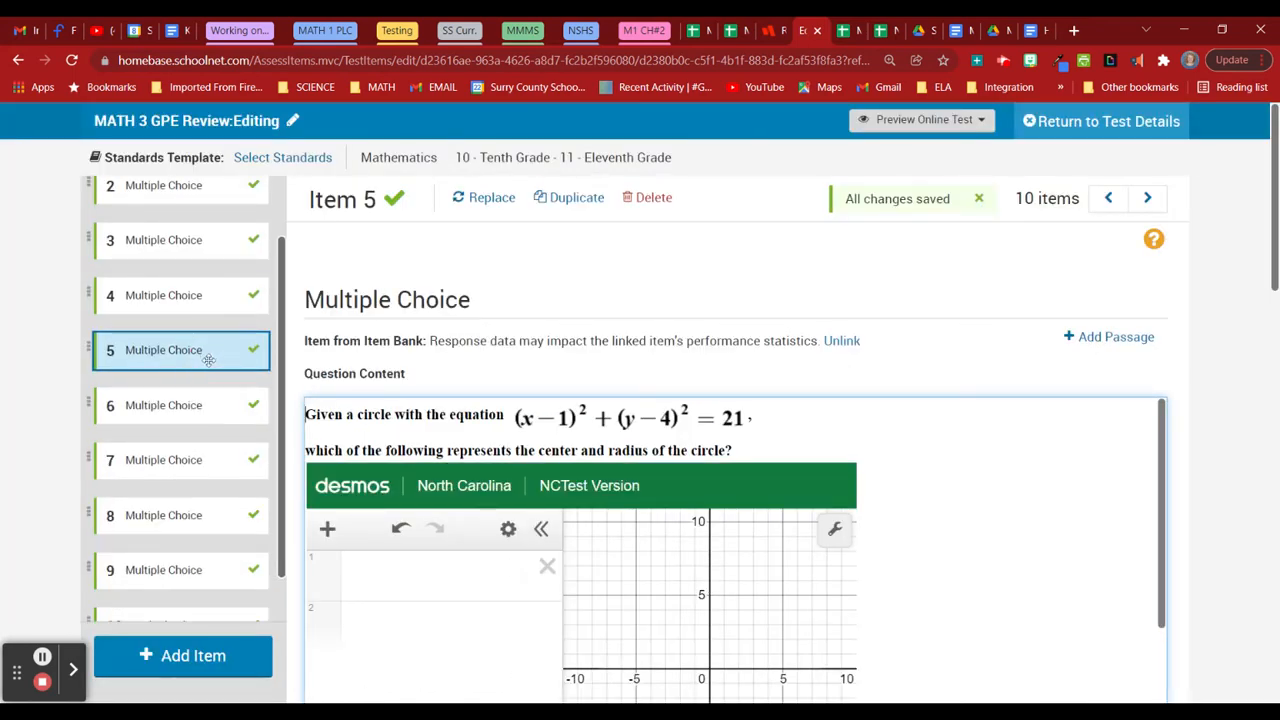
On item 6, set the (−6, 2) center and √10 radius math objects to 18pt.
{"action": "left_click", "coordinate": [200, 395]}
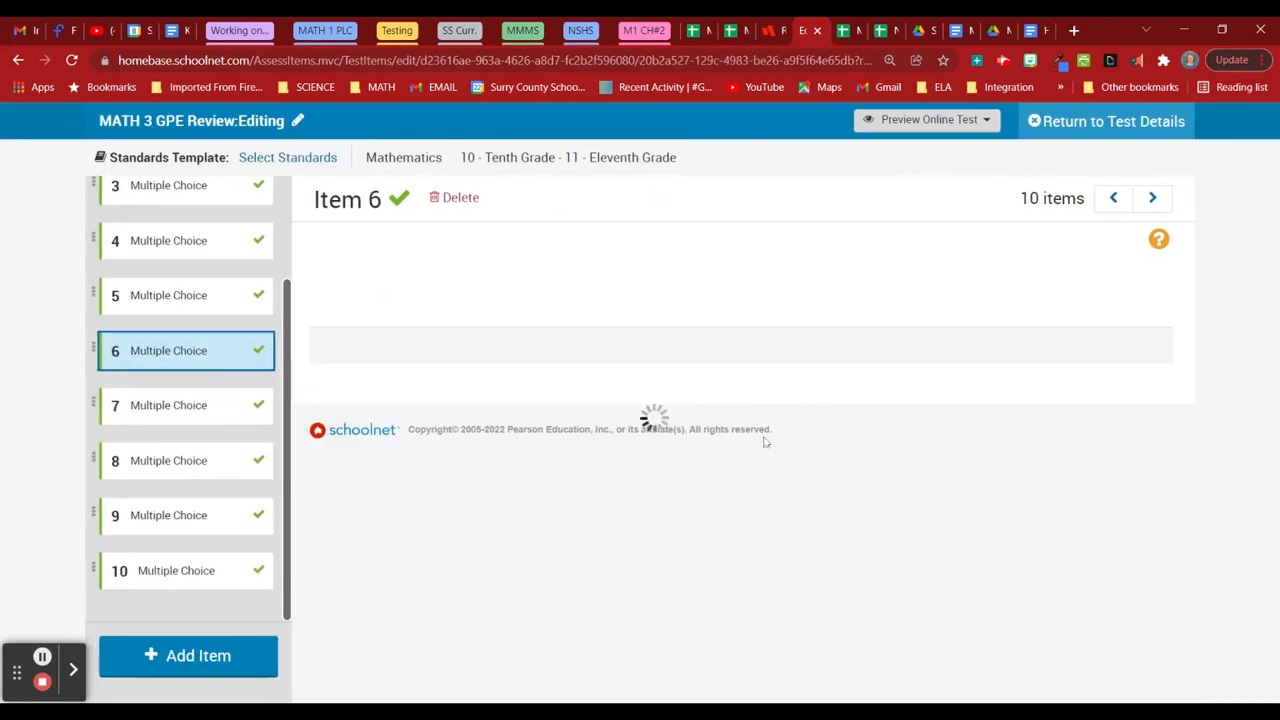
{"action": "left_click", "coordinate": [710, 416]}
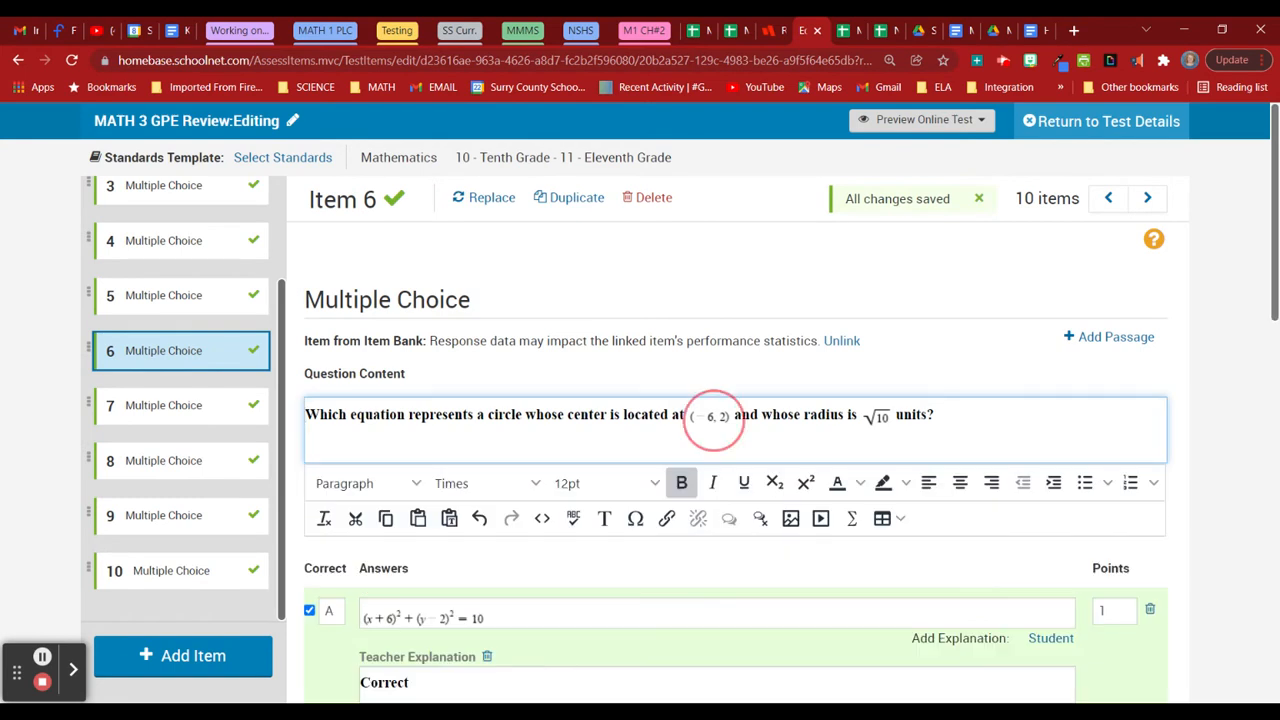
{"action": "left_click", "coordinate": [580, 485]}
{"action": "left_click", "coordinate": [572, 389]}
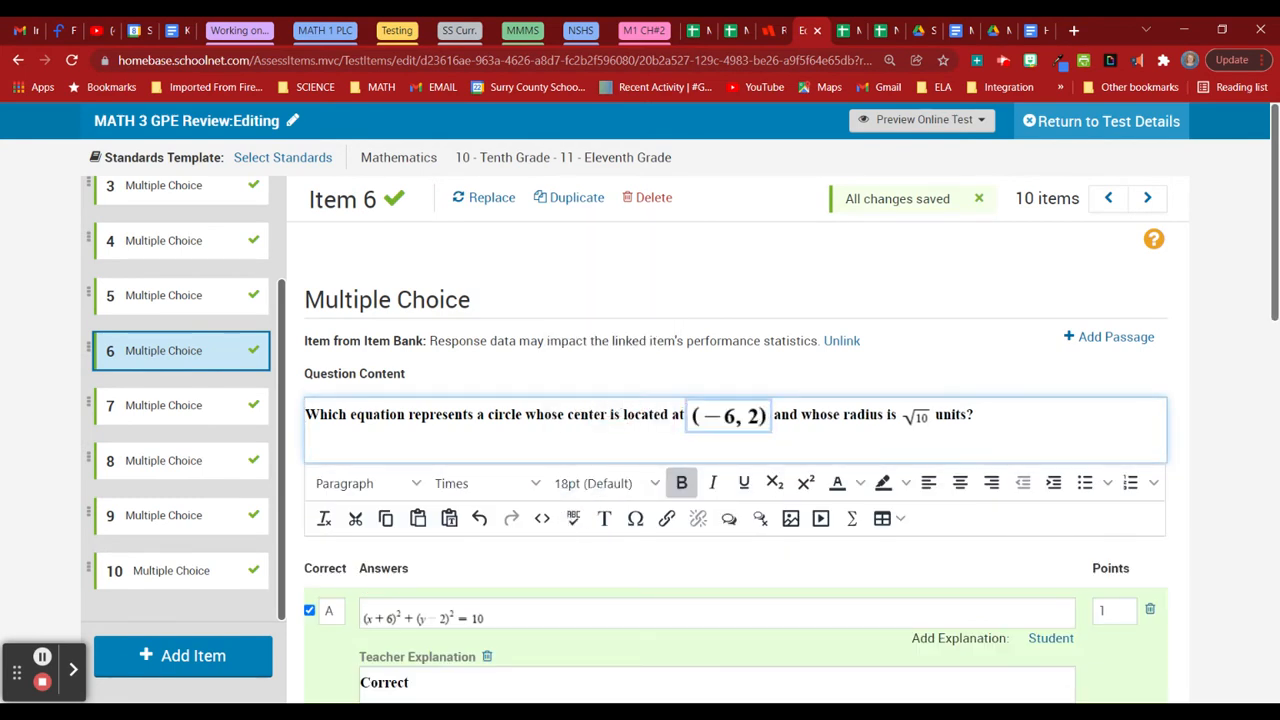
{"action": "left_click", "coordinate": [917, 414]}
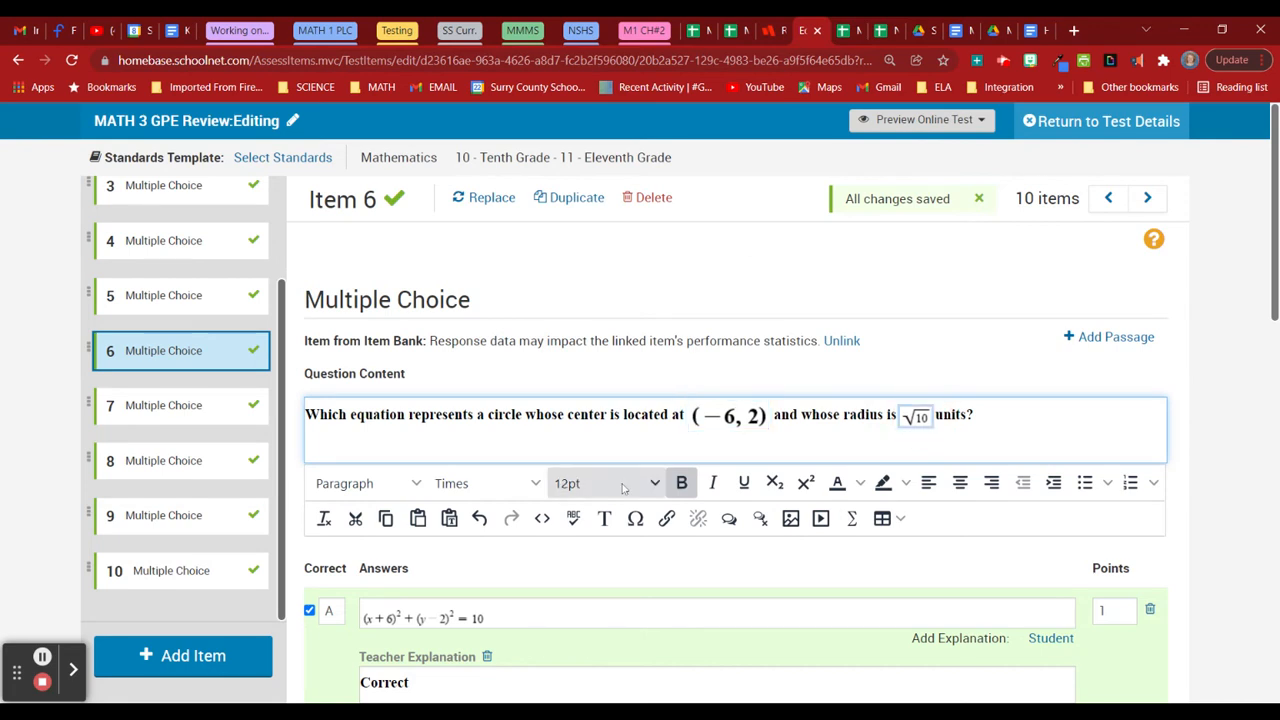
{"action": "left_click", "coordinate": [606, 484]}
{"action": "left_click", "coordinate": [619, 401]}
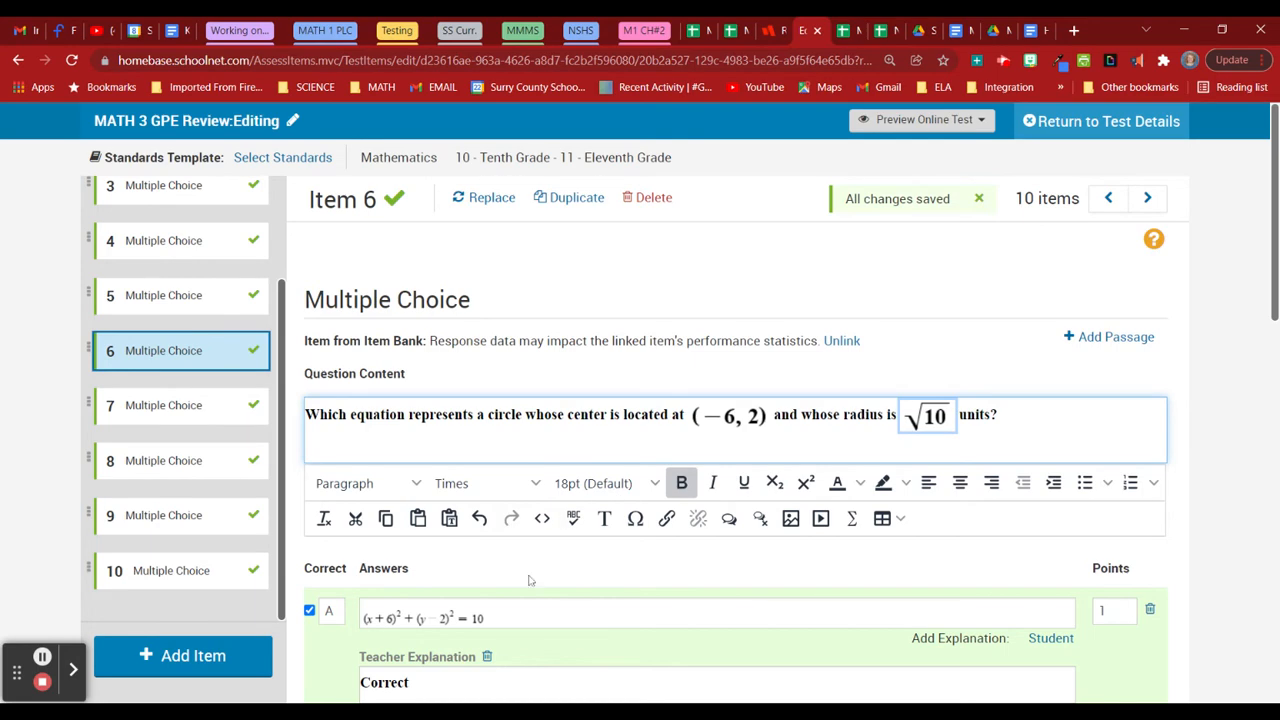
Paste the Desmos iframe into item 6's question source and save.
{"action": "scroll", "coordinate": [530, 580], "scroll_direction": "down", "scroll_amount": 2}
{"action": "left_click", "coordinate": [542, 352]}
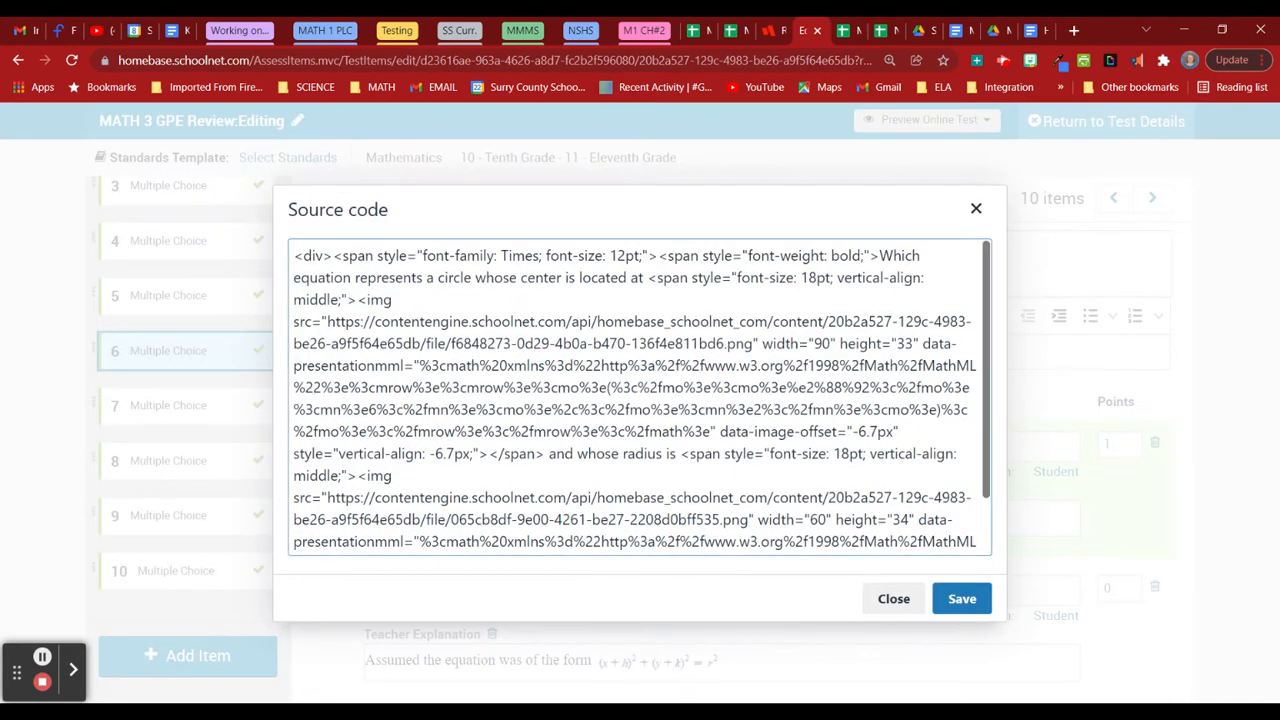
{"action": "type", "text": "<iframe src=\"https://www.desmos.com/testing/northcarolina/graphing\" style=\"border:0px #ffffff none;\" name=\"Desmos NC Graphing\" scrolling=\"no\" frameborder=\"1\" marginheight=\"0px\" marginwidth=\"0px\" height=\"400px\" width=\"600px\" allowfullscreen></iframe>"}
{"action": "left_click", "coordinate": [962, 598]}
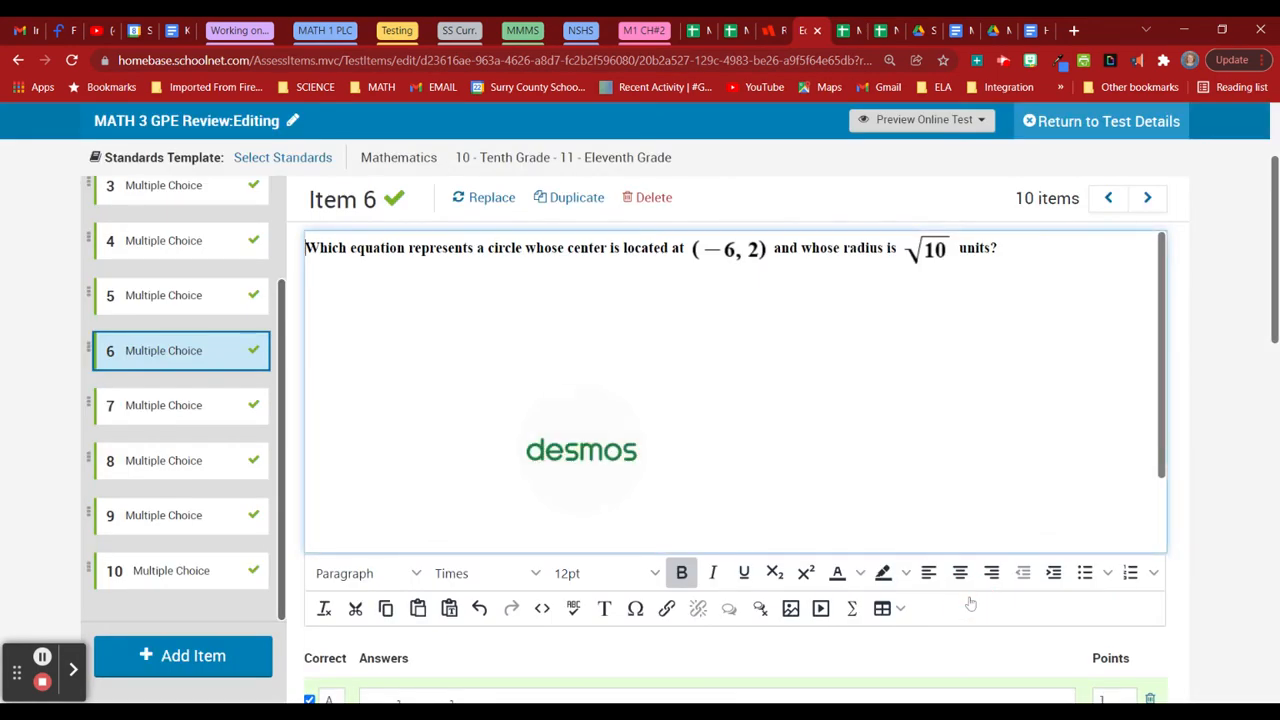
{"action": "scroll", "coordinate": [450, 400], "scroll_direction": "down", "scroll_amount": 5}
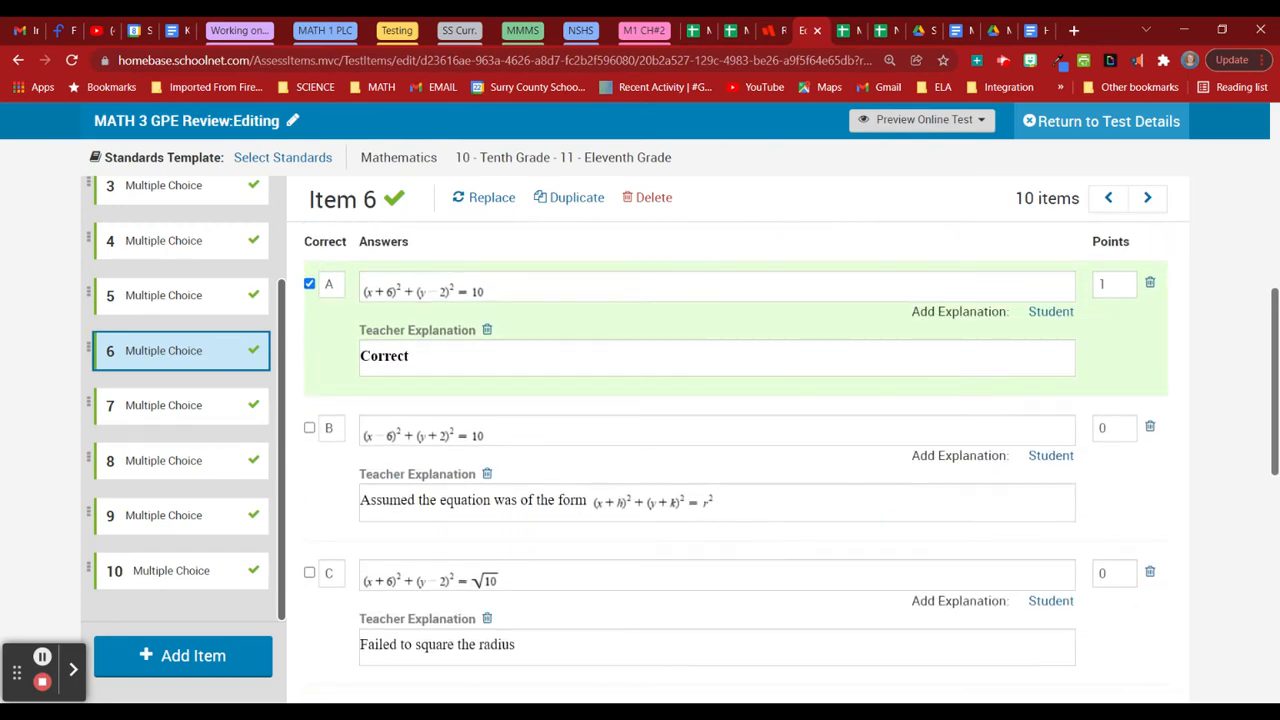
Set the equations in Item 6's answers A and B to 18pt.
{"action": "left_click", "coordinate": [450, 290]}
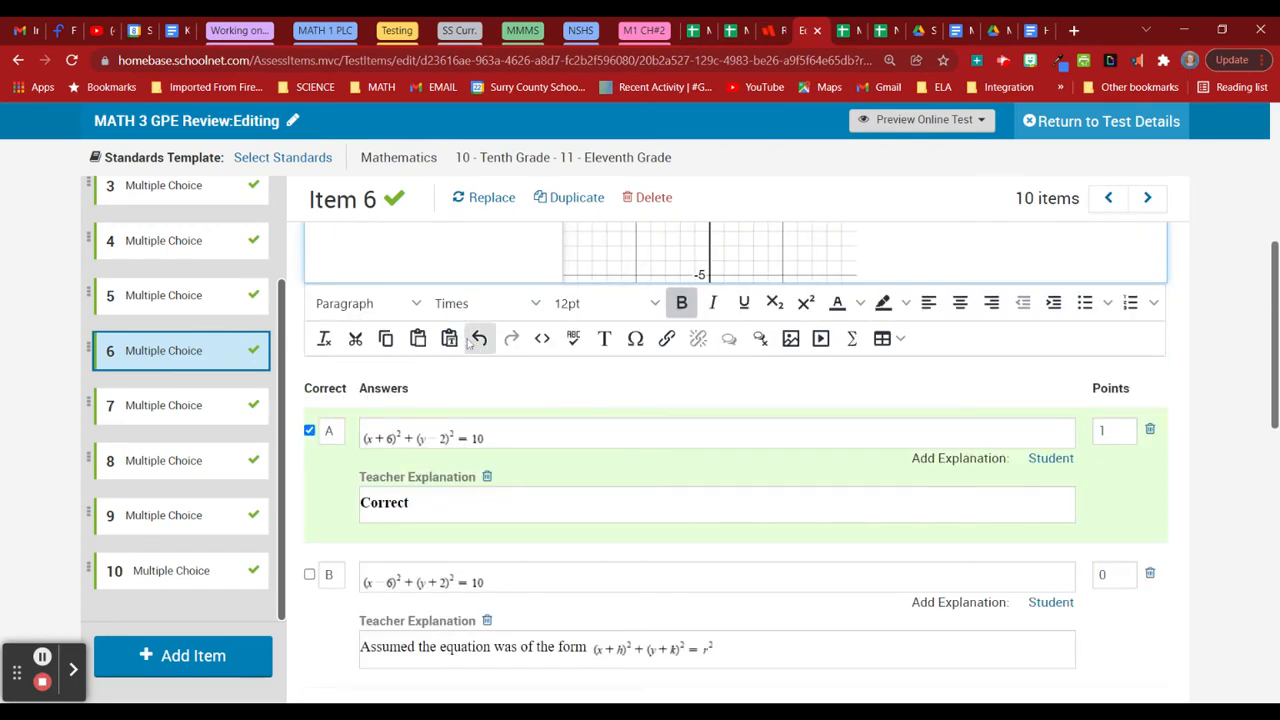
{"action": "scroll", "coordinate": [462, 438], "scroll_direction": "up", "scroll_amount": 1}
{"action": "scroll", "coordinate": [424, 513], "scroll_direction": "up", "scroll_amount": 1}
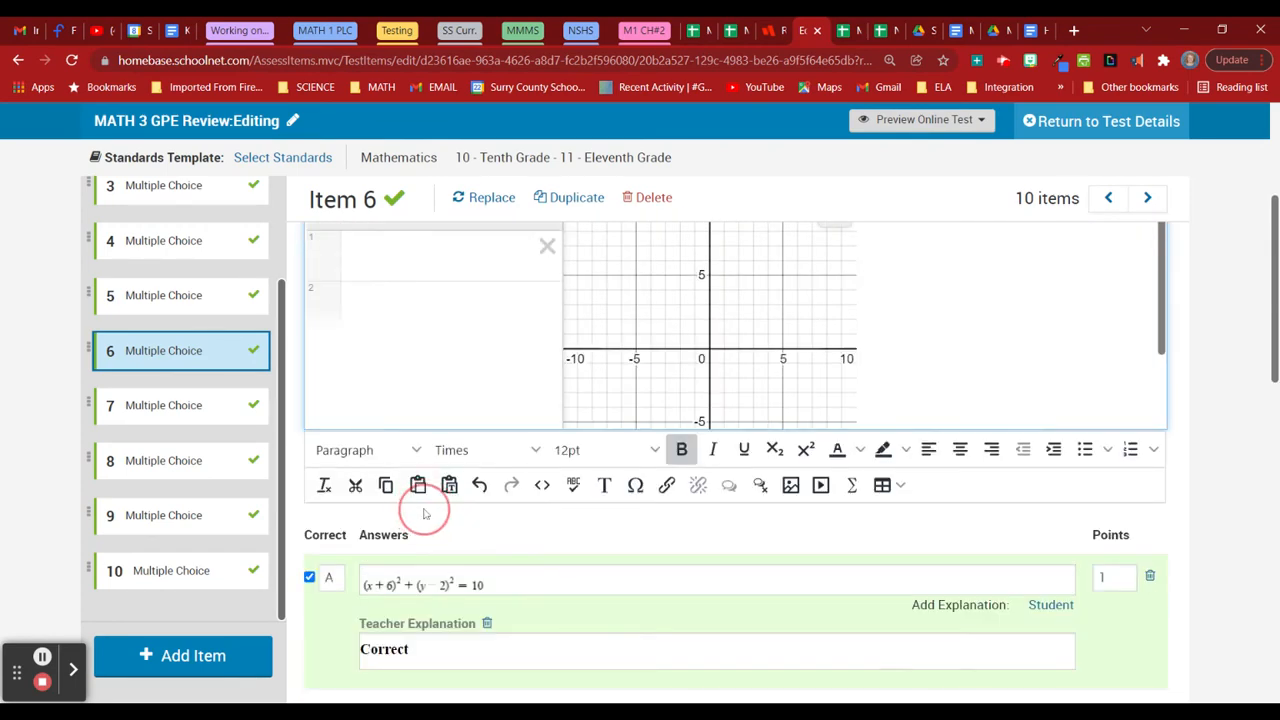
{"action": "scroll", "coordinate": [489, 545], "scroll_direction": "down", "scroll_amount": 2}
{"action": "scroll", "coordinate": [580, 445], "scroll_direction": "down", "scroll_amount": 1}
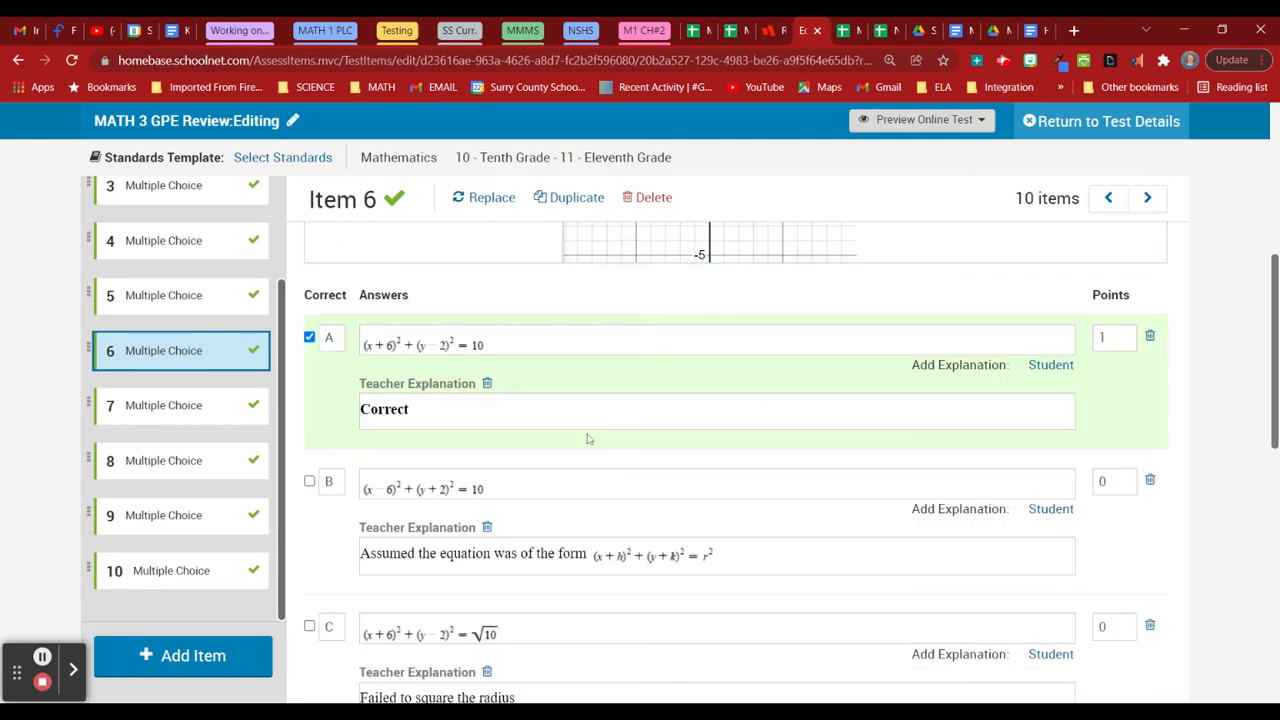
{"action": "left_click", "coordinate": [560, 343]}
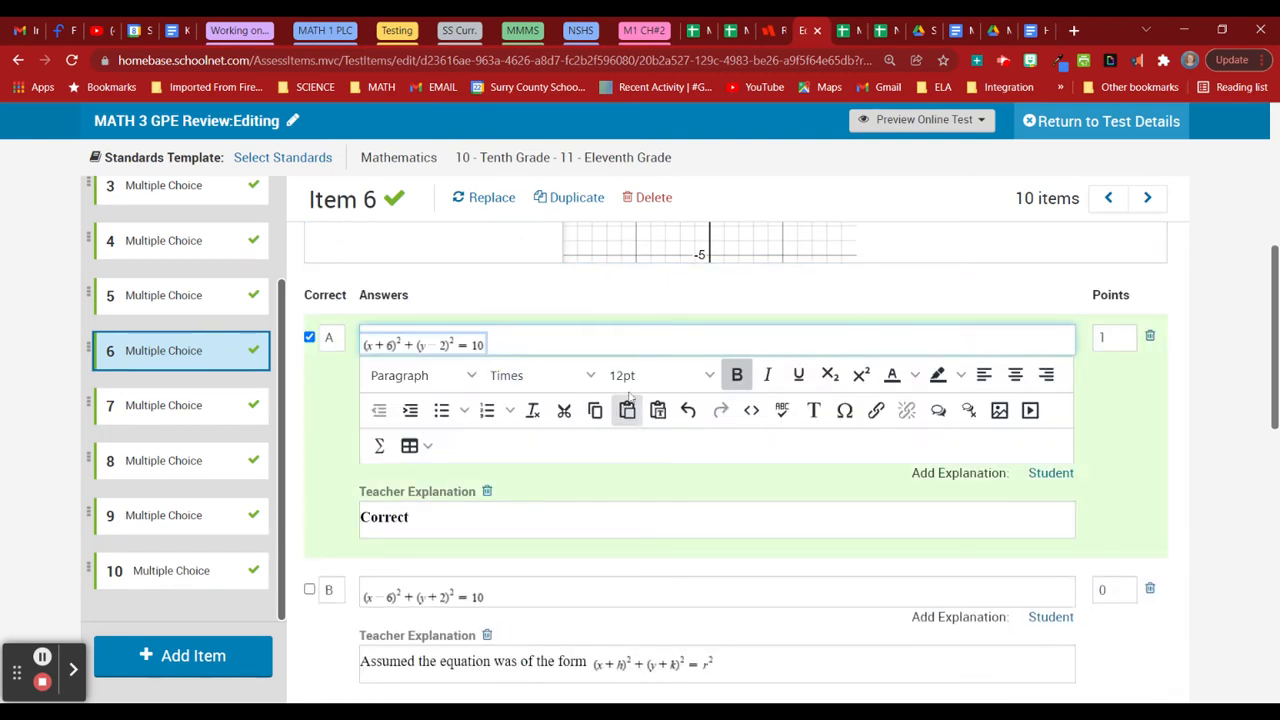
{"action": "left_click", "coordinate": [655, 375]}
{"action": "left_click", "coordinate": [660, 555]}
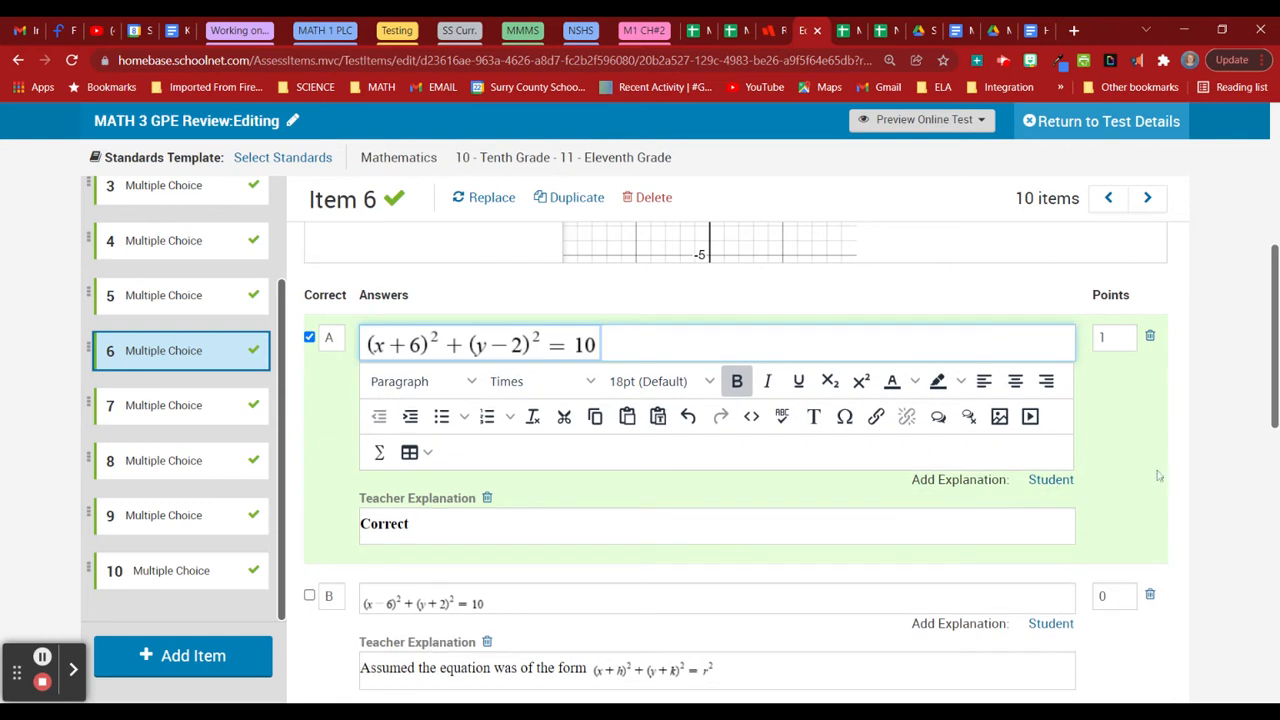
{"action": "scroll", "coordinate": [1212, 476], "scroll_direction": "down", "scroll_amount": 1}
{"action": "left_click", "coordinate": [580, 346]}
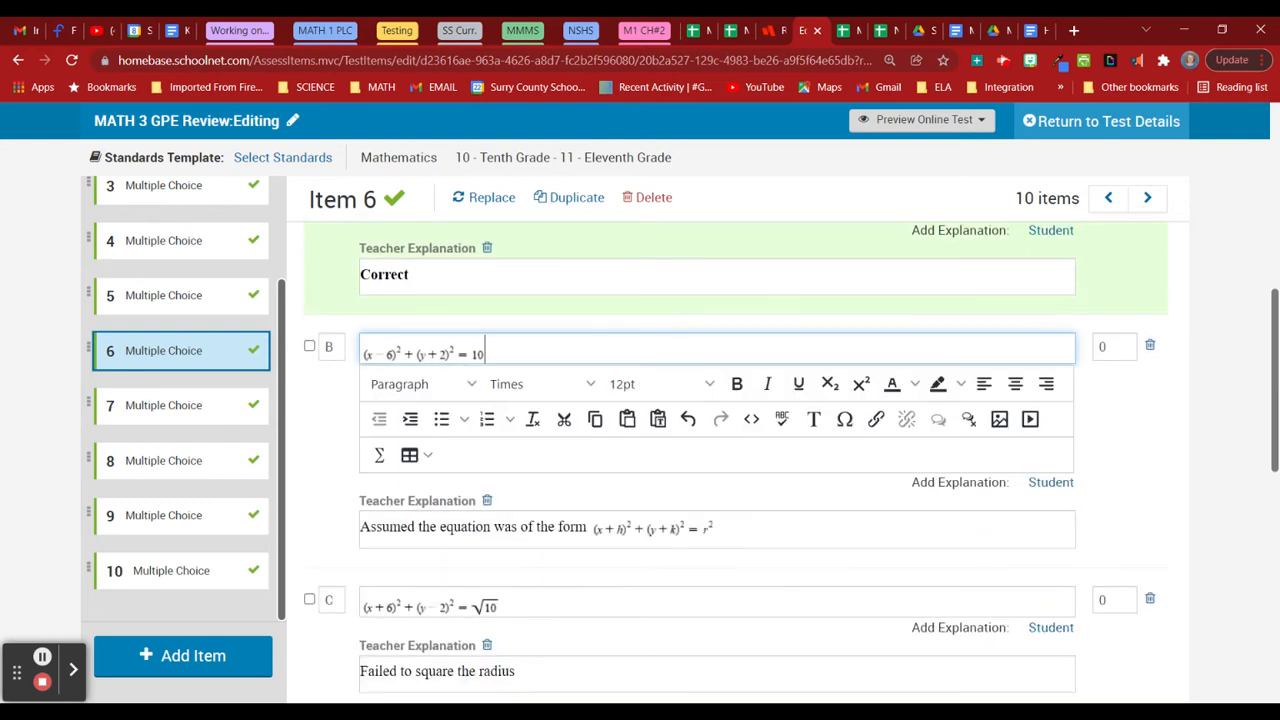
{"action": "left_click", "coordinate": [660, 384]}
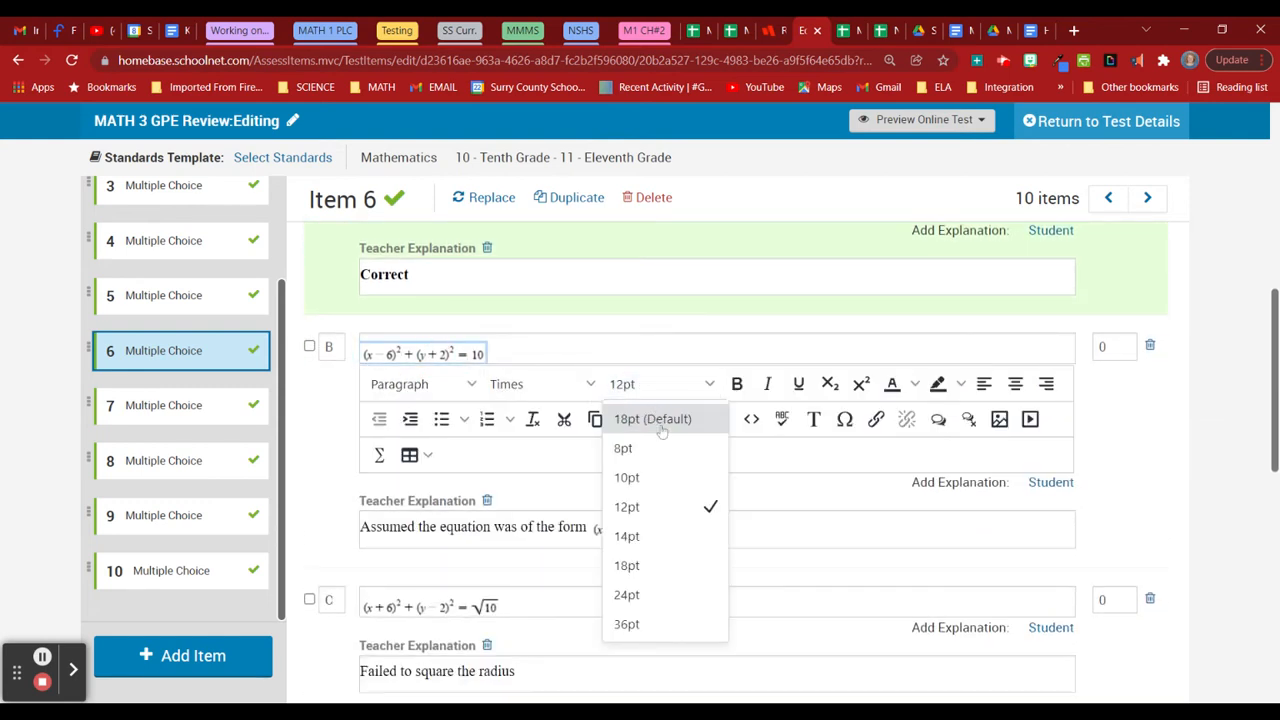
{"action": "left_click", "coordinate": [670, 568]}
{"action": "left_click", "coordinate": [1206, 459]}
Set the equations in answers C and D to 18pt, then move to Item 7.
{"action": "scroll", "coordinate": [1206, 459], "scroll_direction": "down", "scroll_amount": 4}
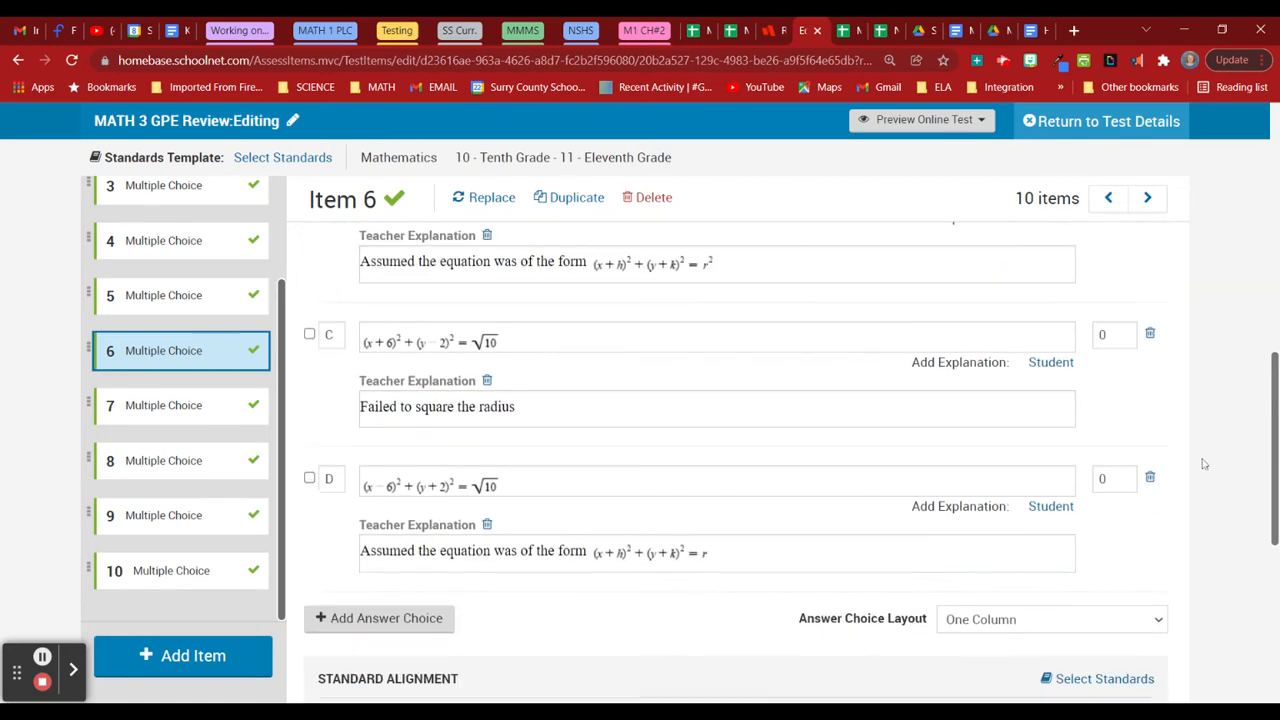
{"action": "left_click", "coordinate": [430, 256]}
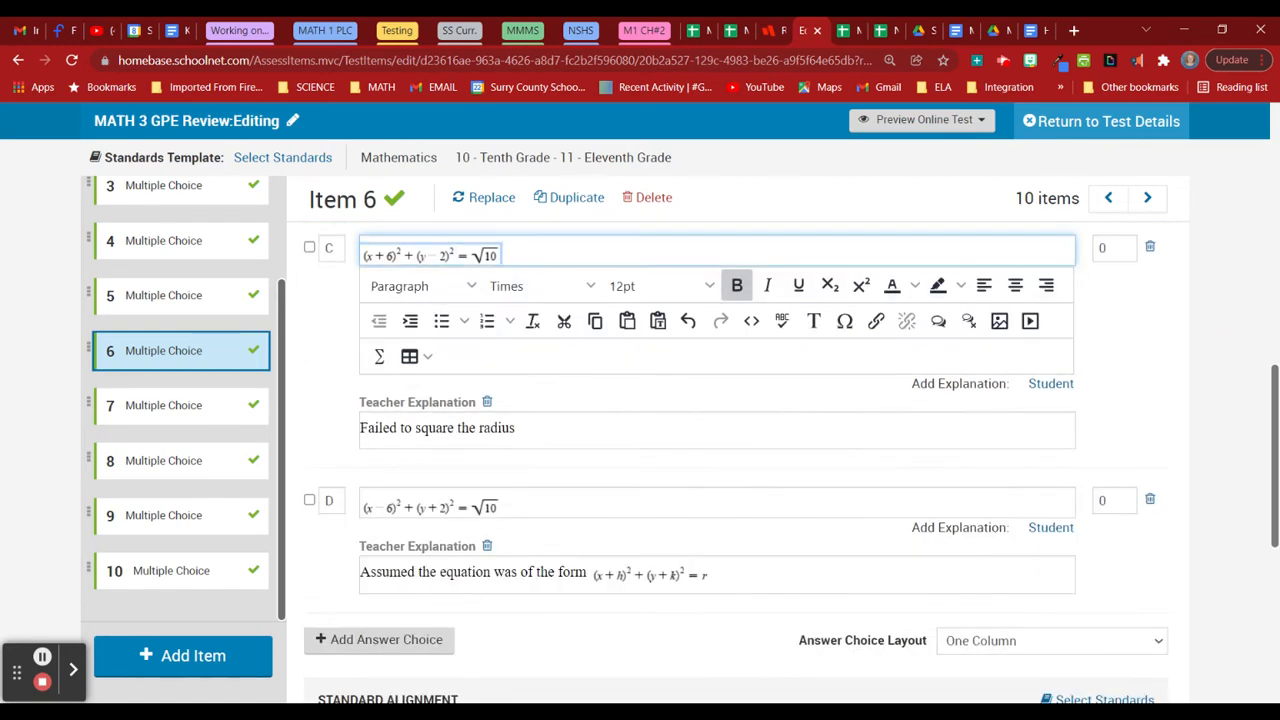
{"action": "left_click", "coordinate": [650, 286]}
{"action": "left_click", "coordinate": [670, 466]}
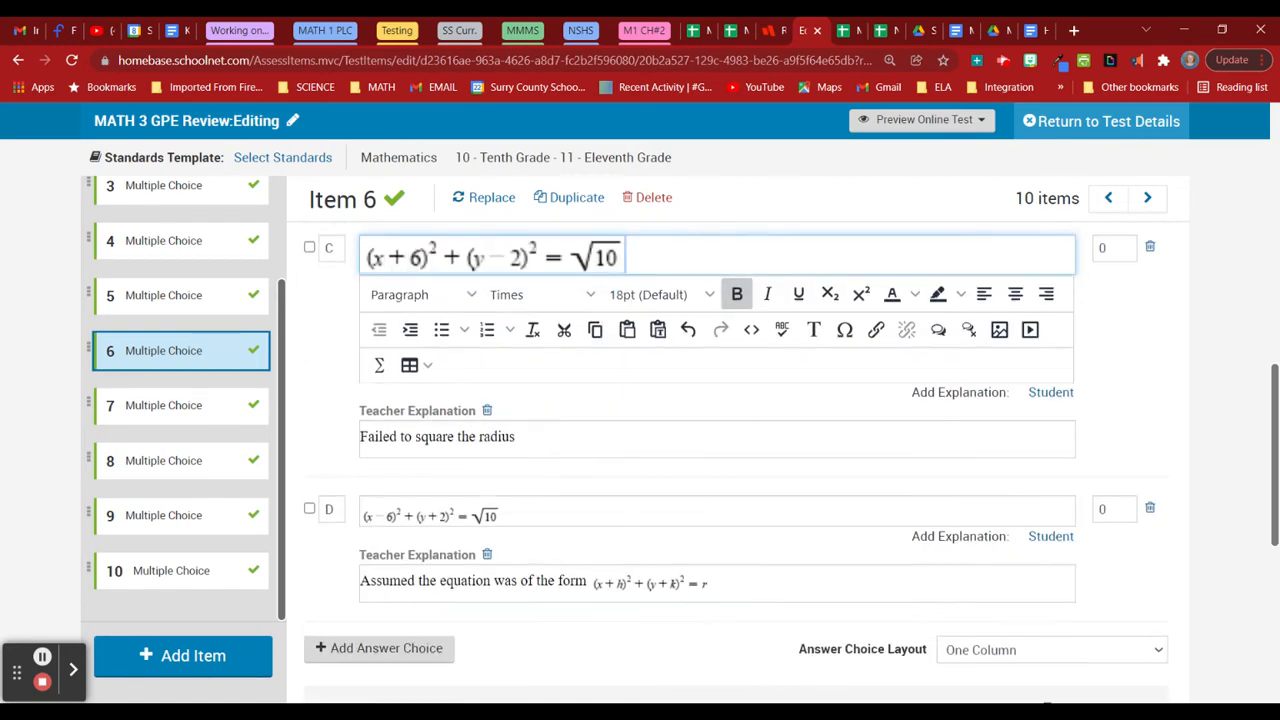
{"action": "left_click", "coordinate": [515, 512]}
{"action": "left_click", "coordinate": [480, 405]}
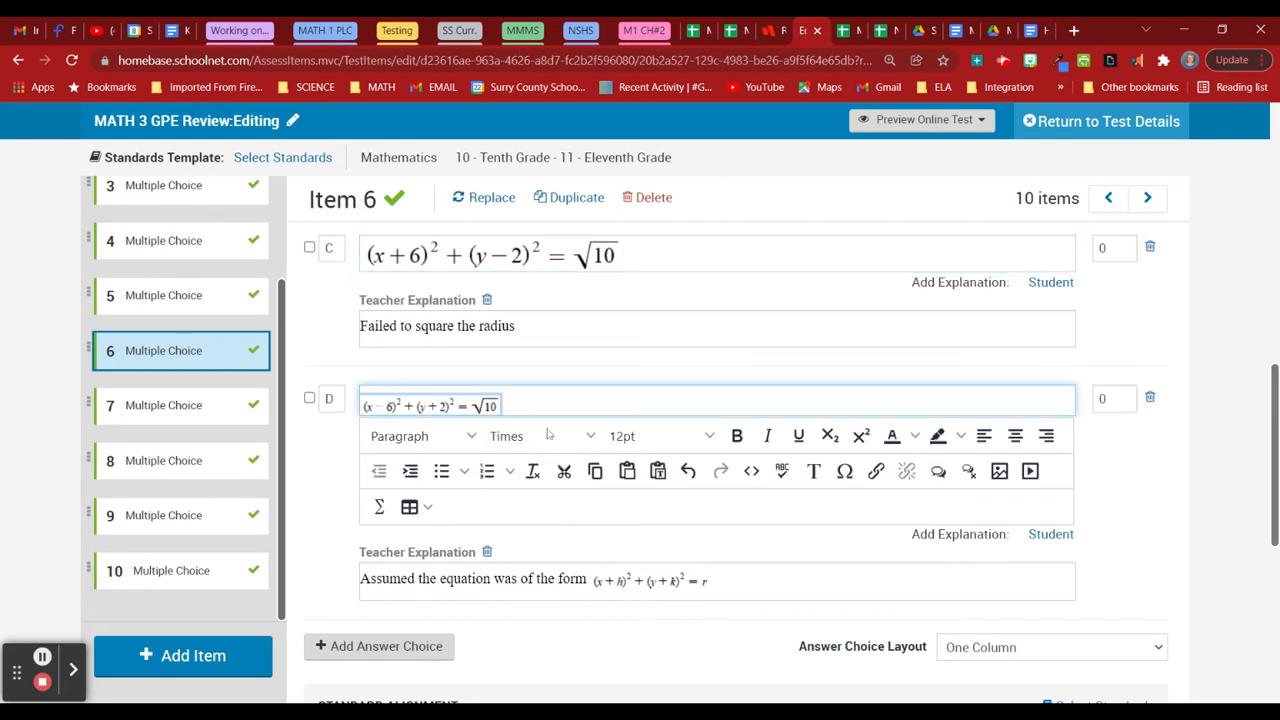
{"action": "left_click", "coordinate": [660, 436]}
{"action": "left_click", "coordinate": [663, 616]}
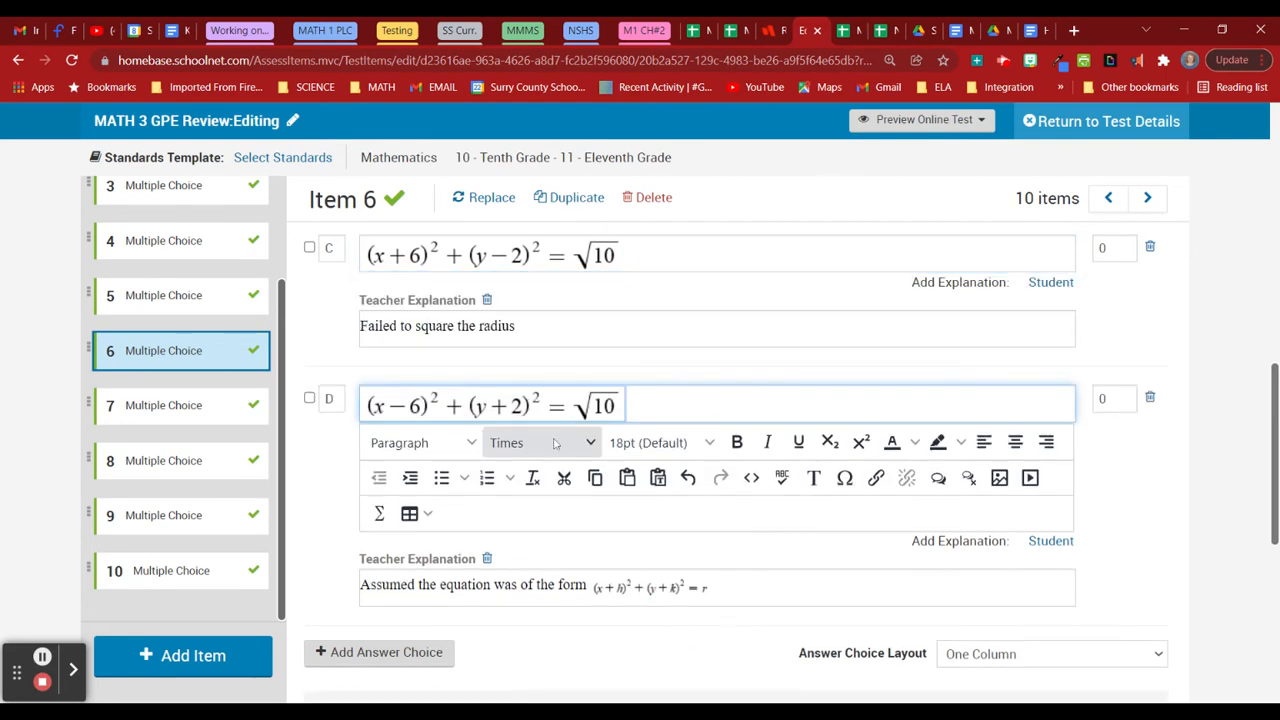
{"action": "left_click", "coordinate": [201, 410]}
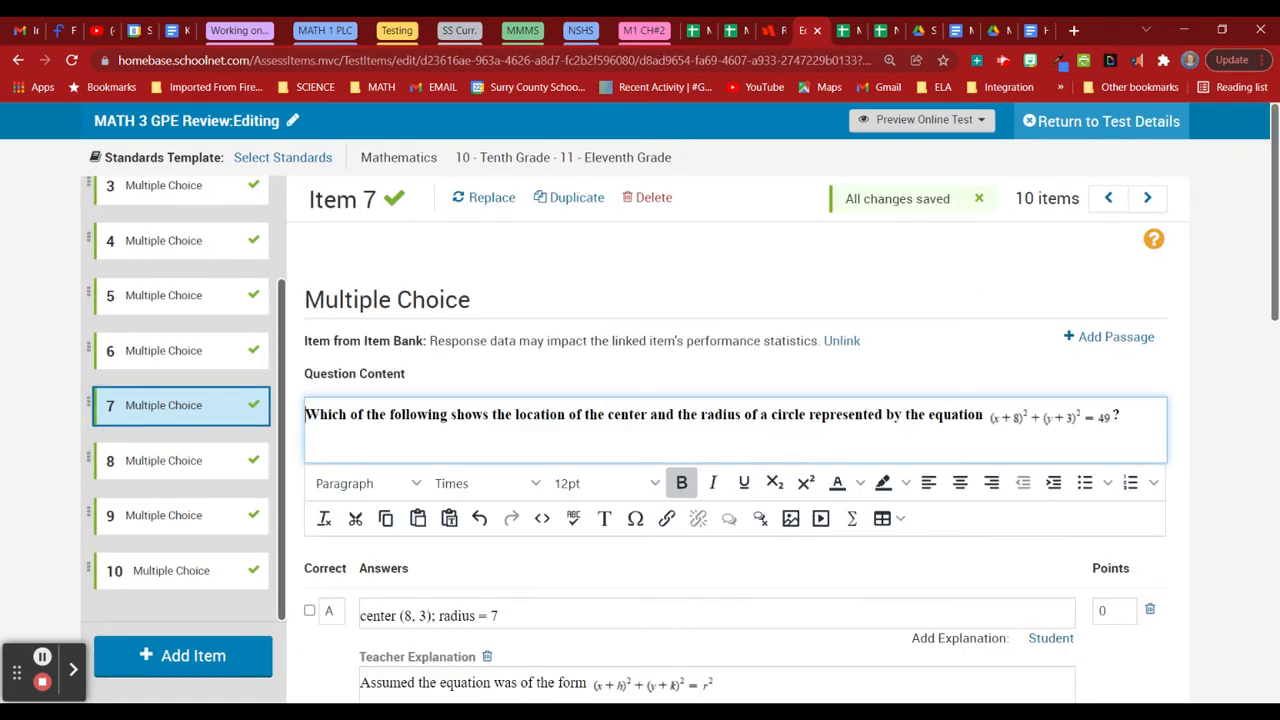
Enlarge Item 7's question equation to 18pt.
{"action": "left_click", "coordinate": [1030, 418]}
{"action": "left_click", "coordinate": [617, 484]}
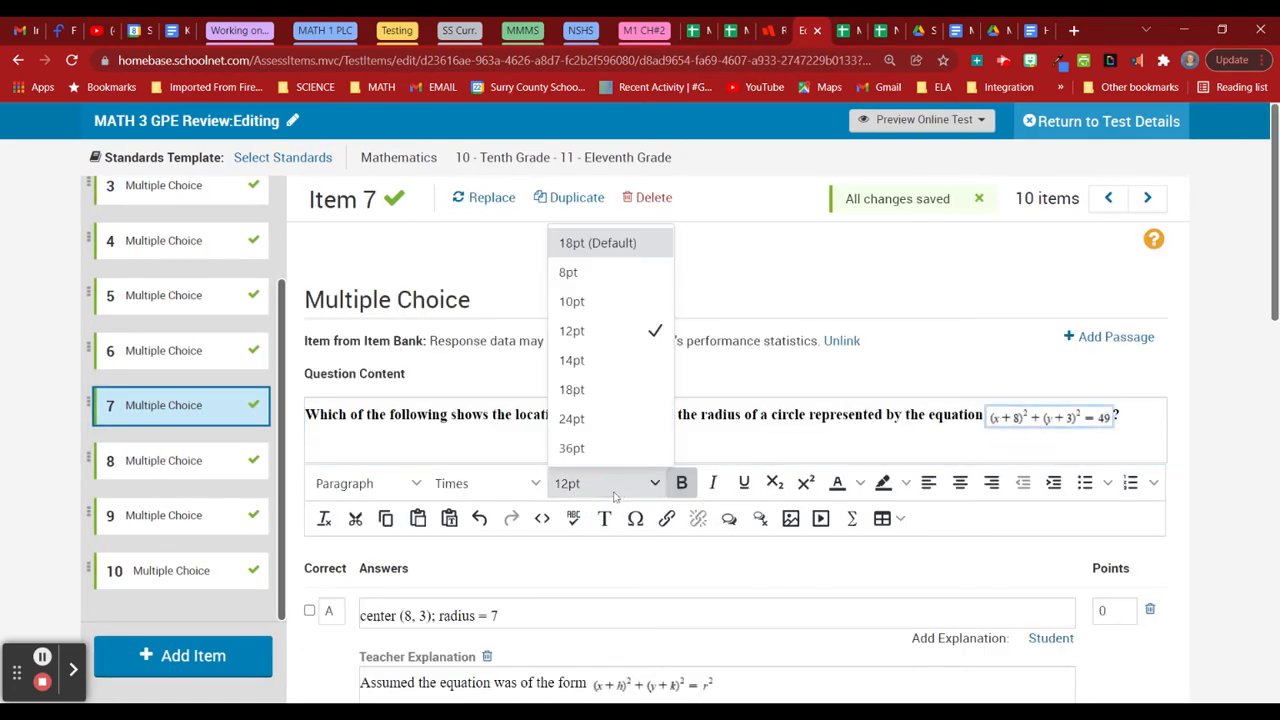
{"action": "left_click", "coordinate": [608, 395]}
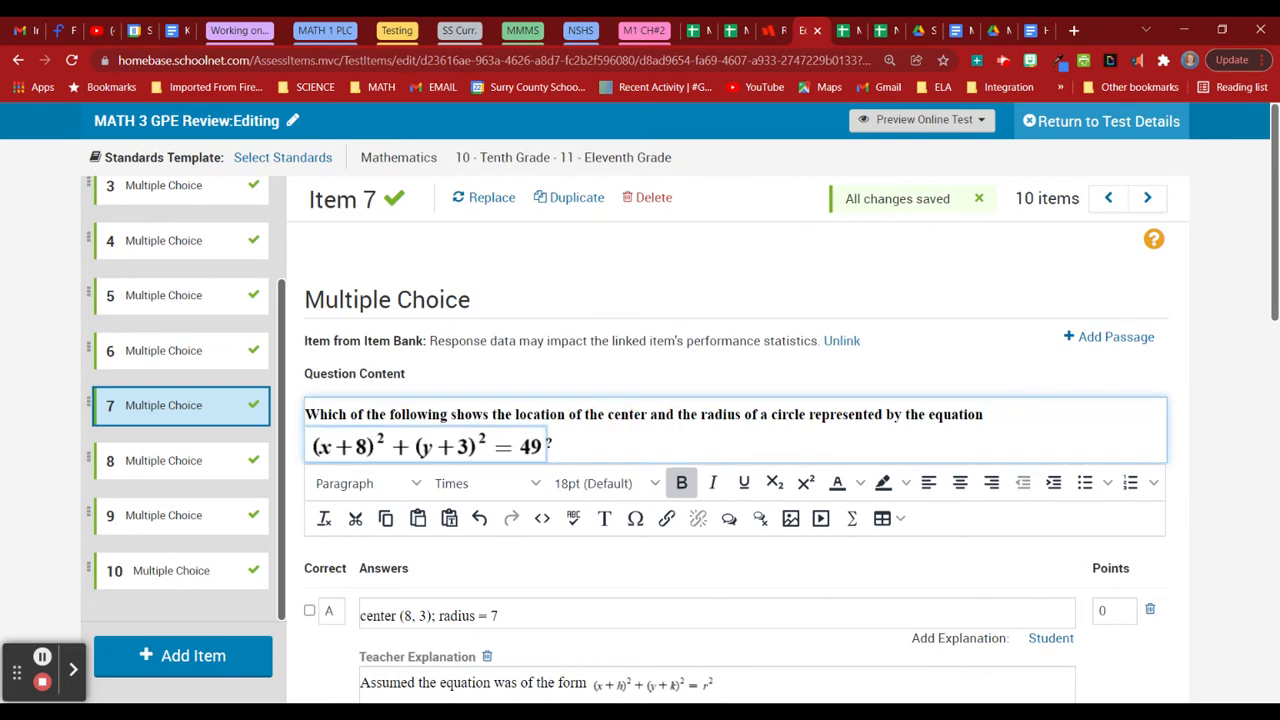
Paste the Desmos calculator embed into Item 7's question source, save, and go to Item 8.
{"action": "left_click", "coordinate": [542, 518]}
{"action": "type", "text": "<iframe src=\"https://www.desmos.com/testing/northcarolina/graphing\" style=\"border:0px #ffffff none;\" name=\"Desmos NC Graphing\" scrolling=\"no\" frameborder=\"1\" marginheight=\"0px\" marginwidth=\"0px\" height=\"400px\" width=\"600px\" allowfullscreen></iframe>"}
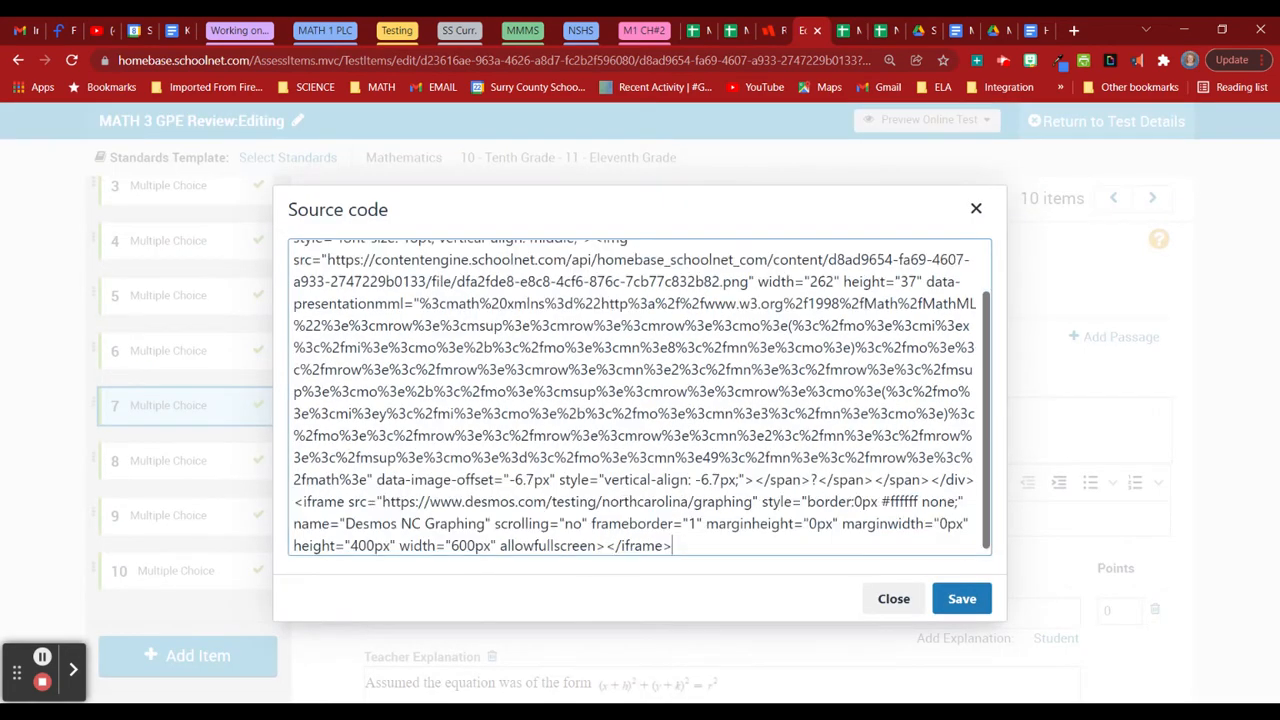
{"action": "left_click", "coordinate": [954, 598]}
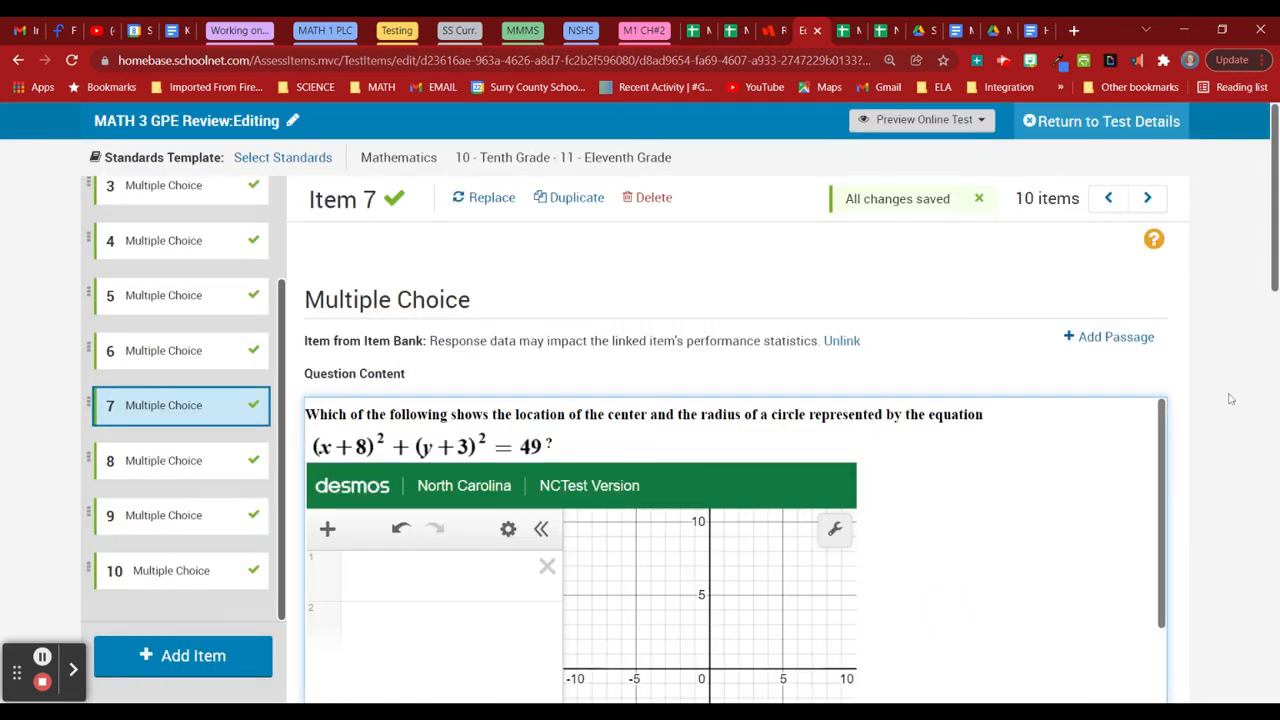
{"action": "scroll", "coordinate": [1233, 399], "scroll_direction": "down", "scroll_amount": 3}
{"action": "scroll", "coordinate": [1235, 398], "scroll_direction": "down", "scroll_amount": 5}
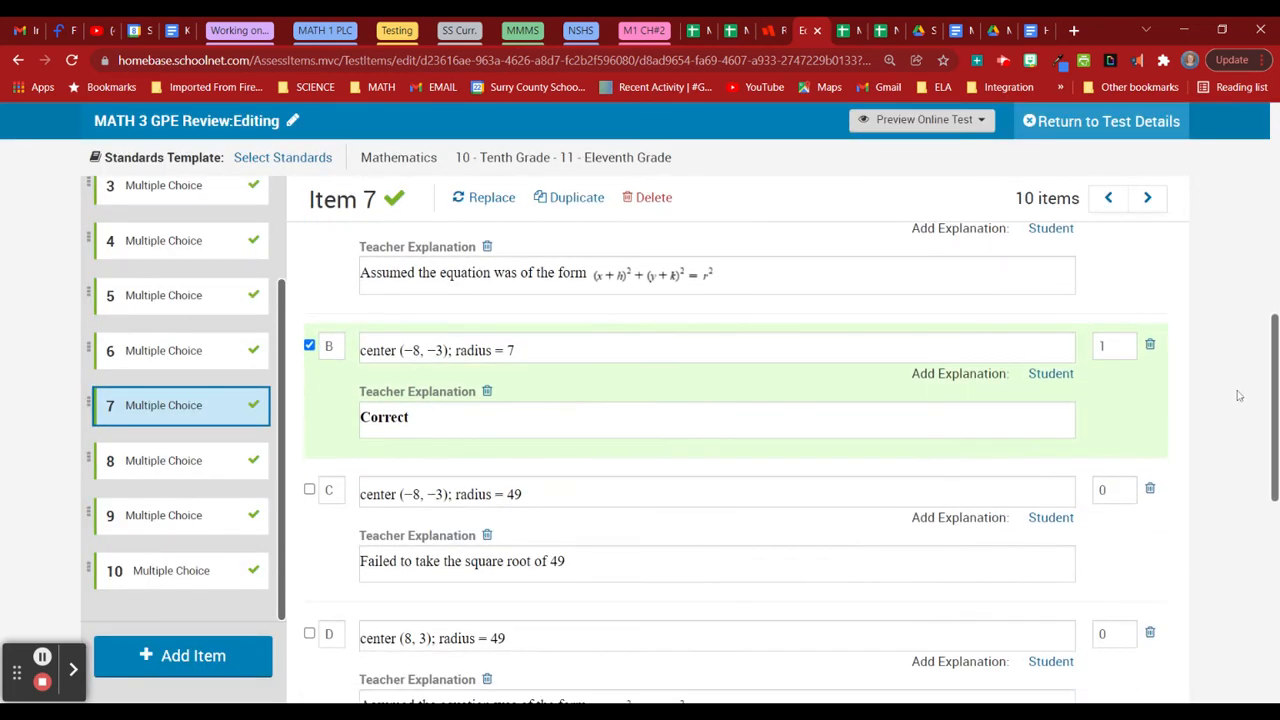
{"action": "left_click", "coordinate": [214, 460]}
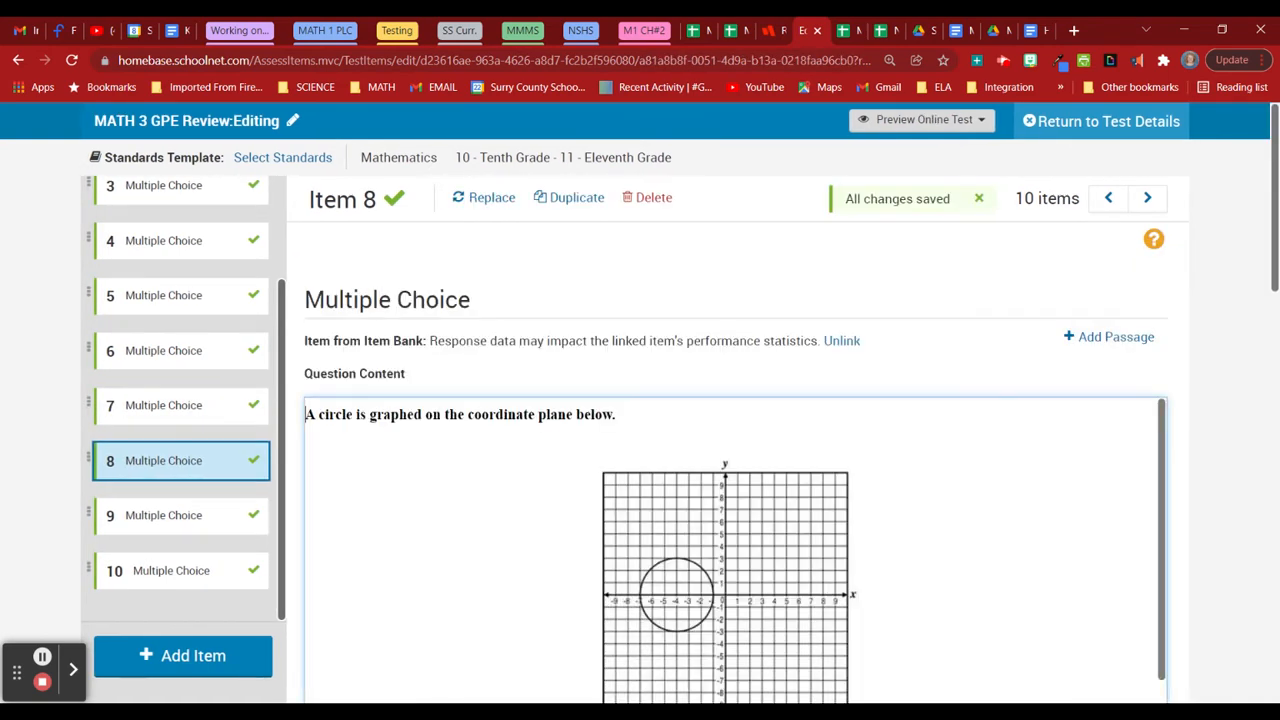
Embed the Desmos graph code in Item 8's question source and save it.
{"action": "scroll", "coordinate": [1190, 467], "scroll_direction": "down", "scroll_amount": 2}
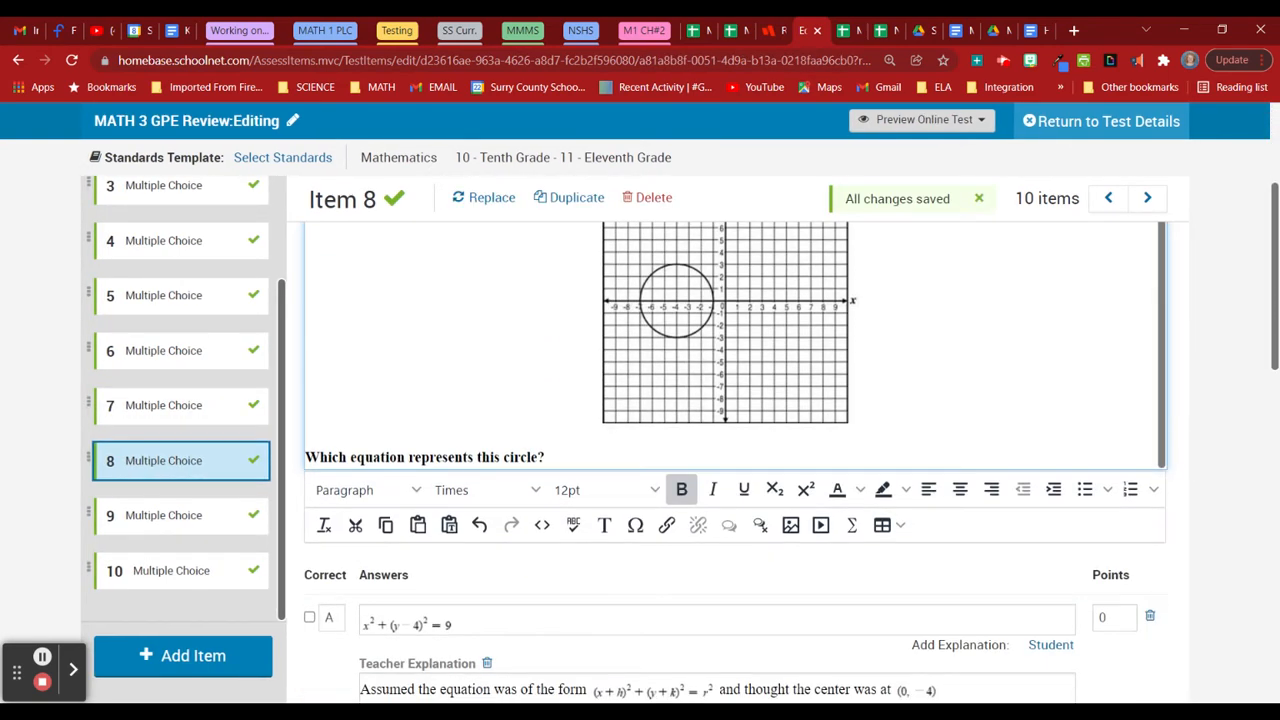
{"action": "left_click", "coordinate": [541, 525]}
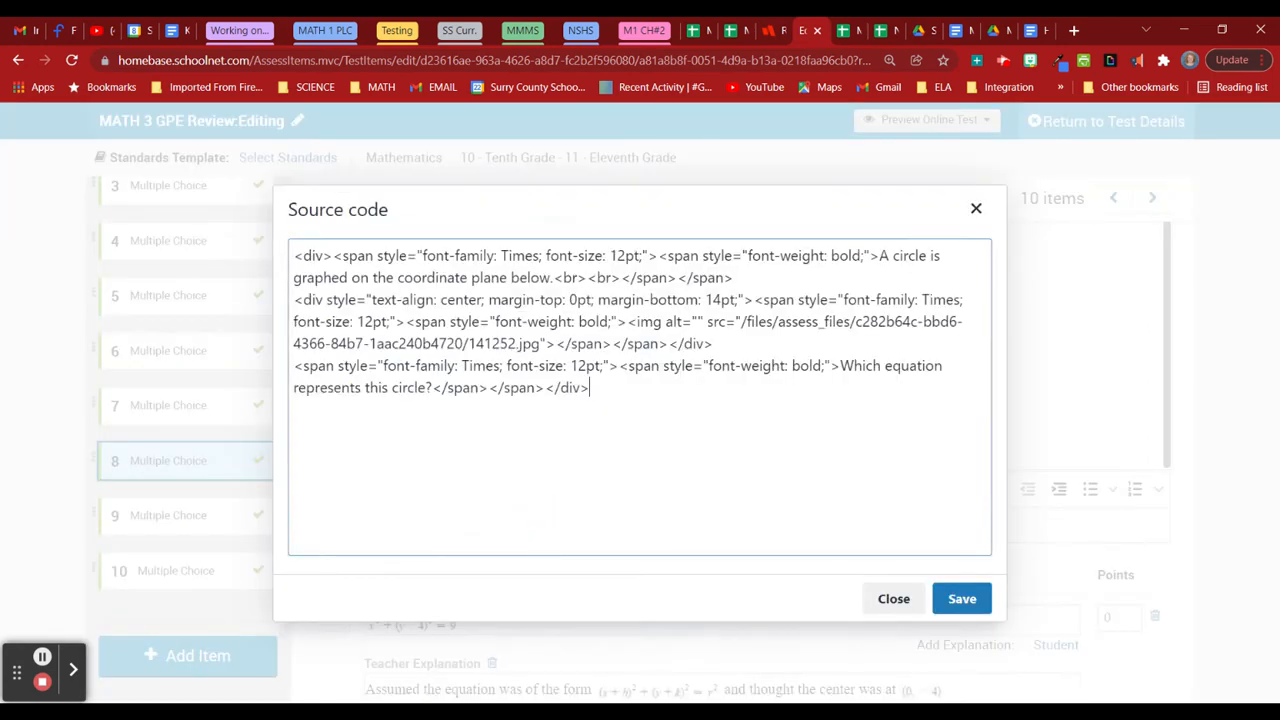
{"action": "type", "text": "<iframe src=\"https://www.desmos.com/testing/northcarolina/graphing\" style=\"border:0px #ffffff none;\" name=\"Desmos NC Graphing\" scrolling=\"no\" frameborder=\"1\" marginheight=\"0px\" marginwidth=\"0px\" height=\"400px\" width=\"600px\" allowfullscreen></iframe>"}
{"action": "left_click", "coordinate": [962, 598]}
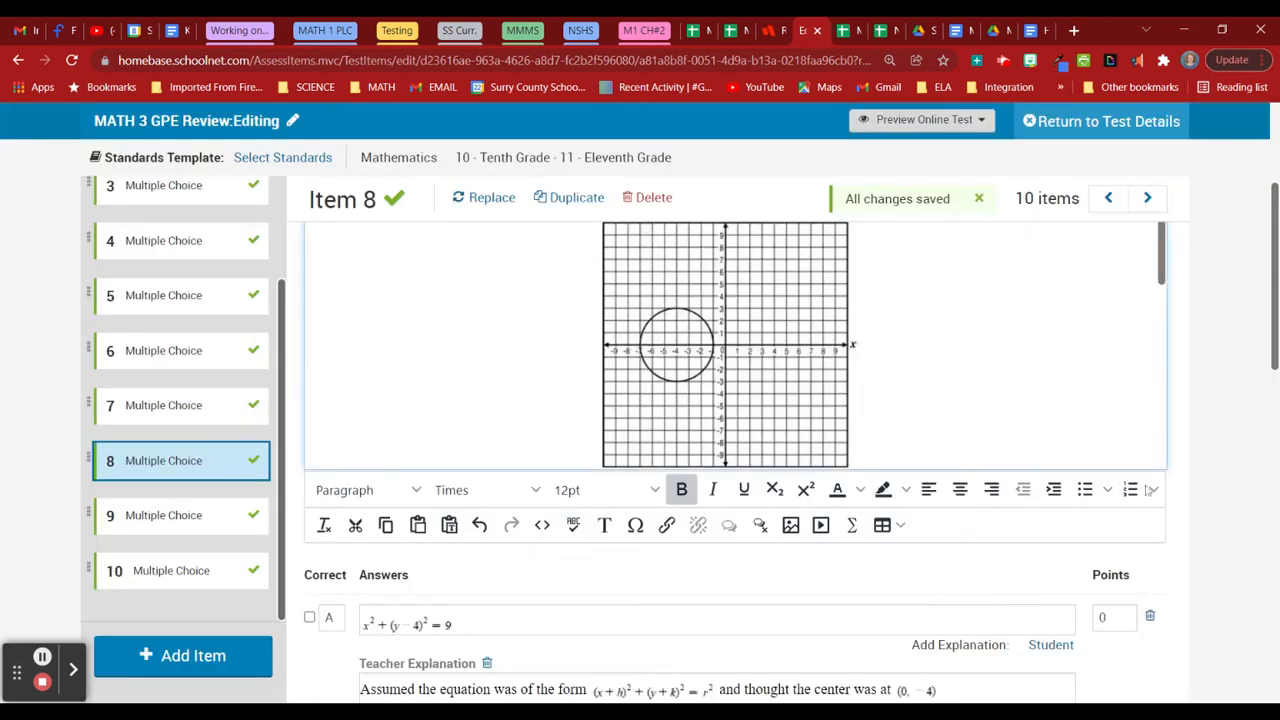
Set the equations in answers A and B to 18pt.
{"action": "scroll", "coordinate": [1230, 477], "scroll_direction": "down", "scroll_amount": 3}
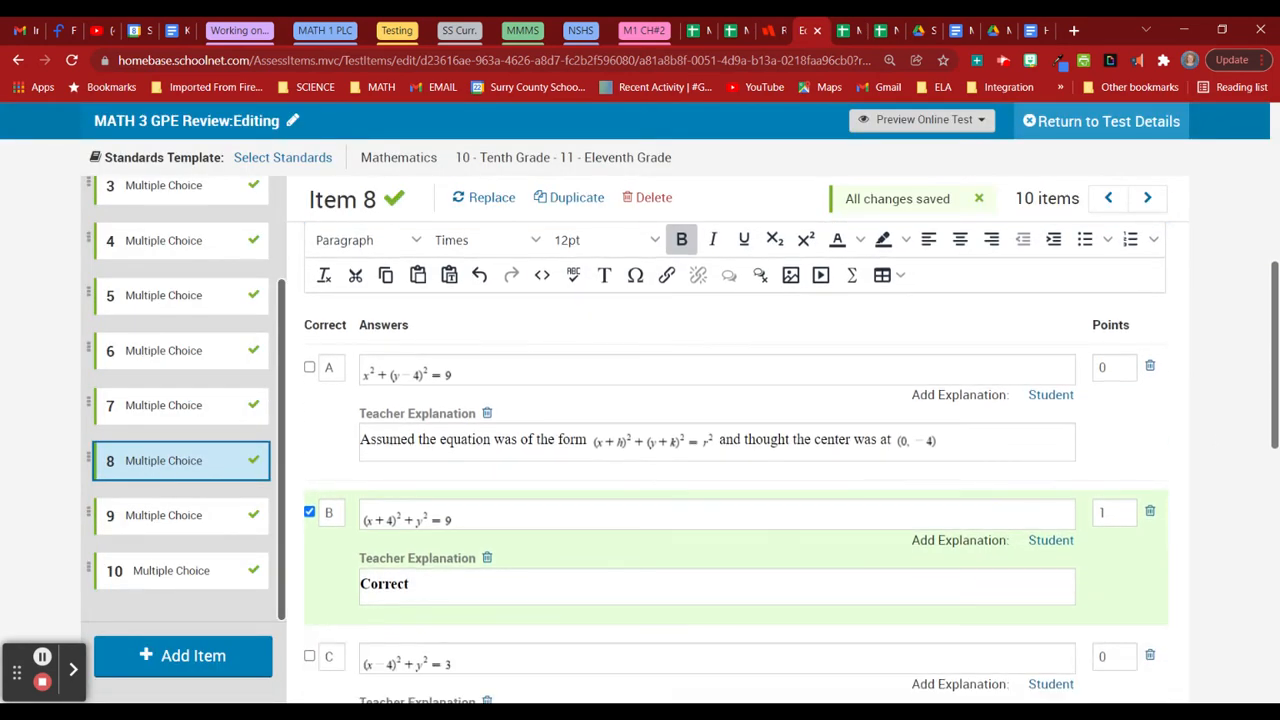
{"action": "left_click", "coordinate": [500, 371]}
{"action": "left_click", "coordinate": [422, 371]}
{"action": "left_click", "coordinate": [660, 405]}
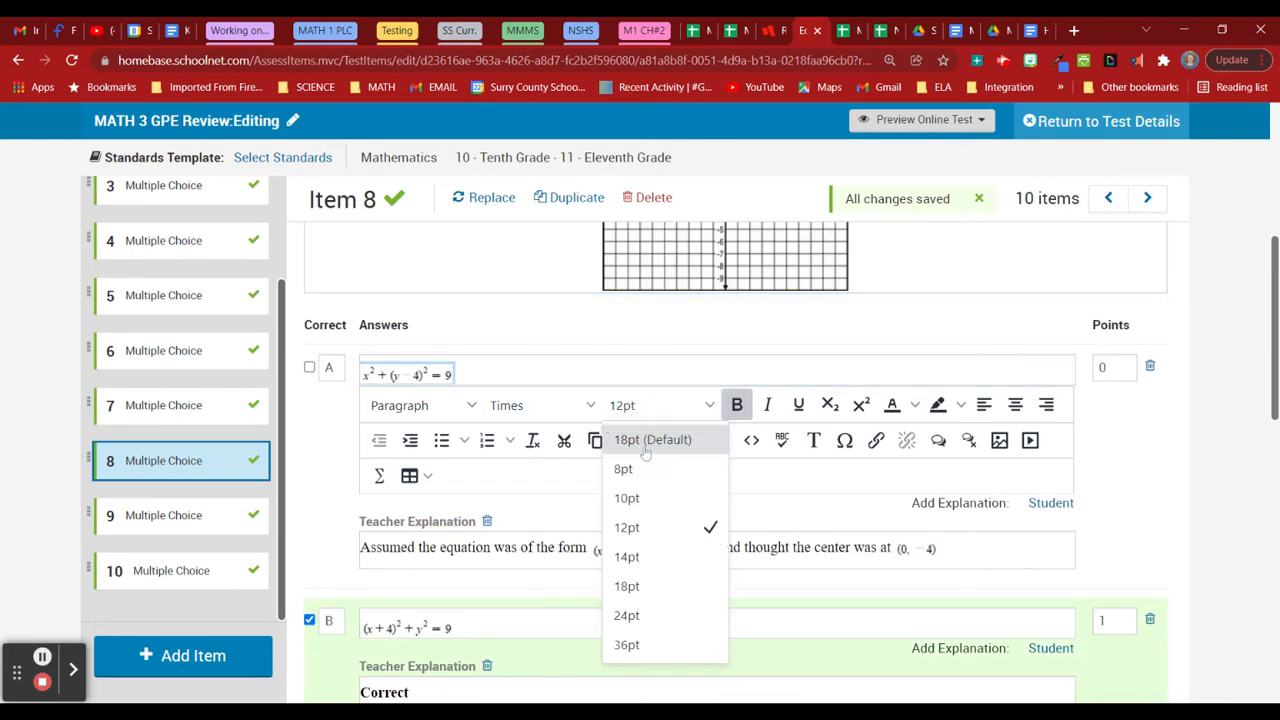
{"action": "left_click", "coordinate": [642, 598]}
{"action": "left_click", "coordinate": [632, 624]}
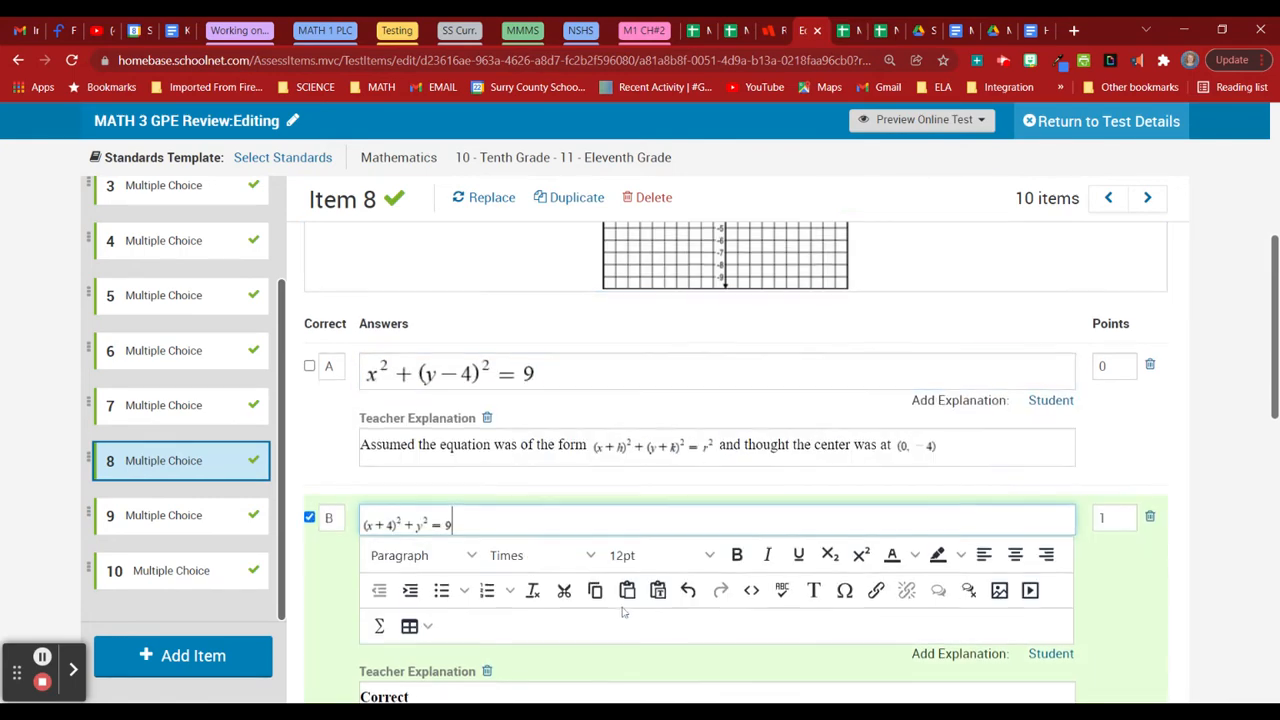
{"action": "scroll", "coordinate": [626, 611], "scroll_direction": "down", "scroll_amount": 3}
{"action": "left_click", "coordinate": [405, 275]}
{"action": "left_click", "coordinate": [640, 306]}
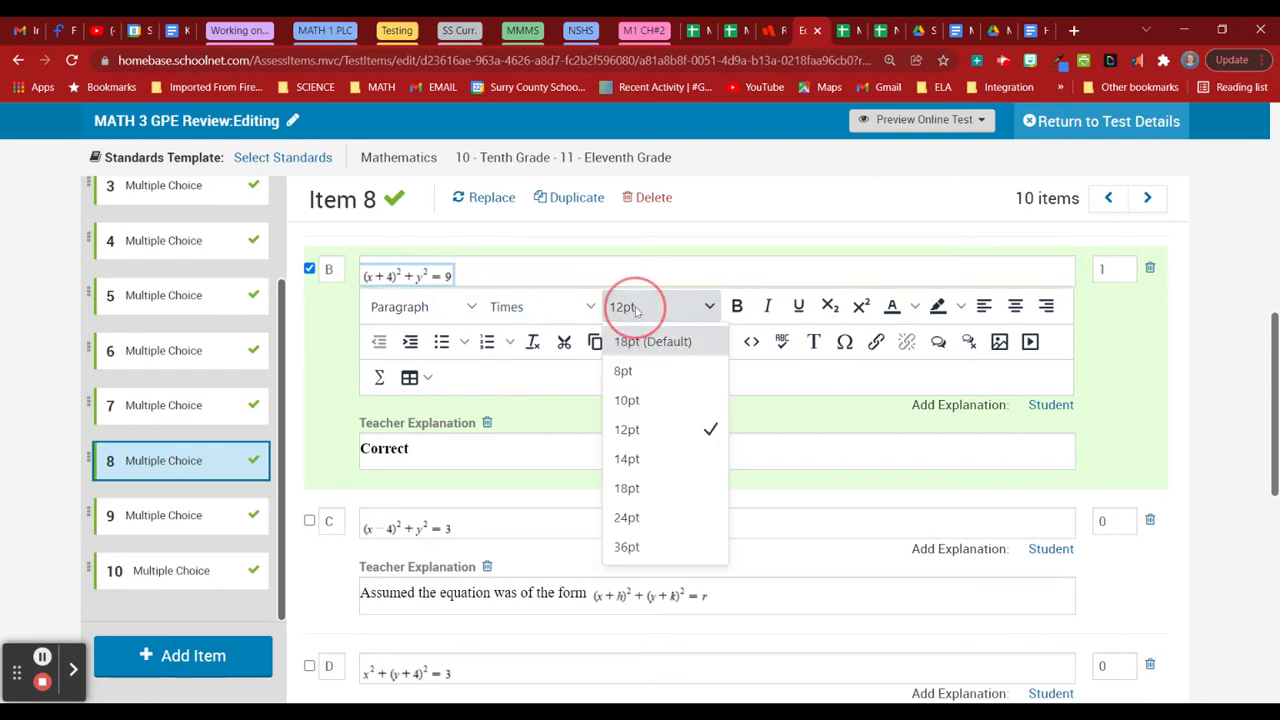
{"action": "left_click", "coordinate": [655, 488]}
Set the equations in answers C and D to 18pt, then move to Item 9.
{"action": "left_click", "coordinate": [628, 521]}
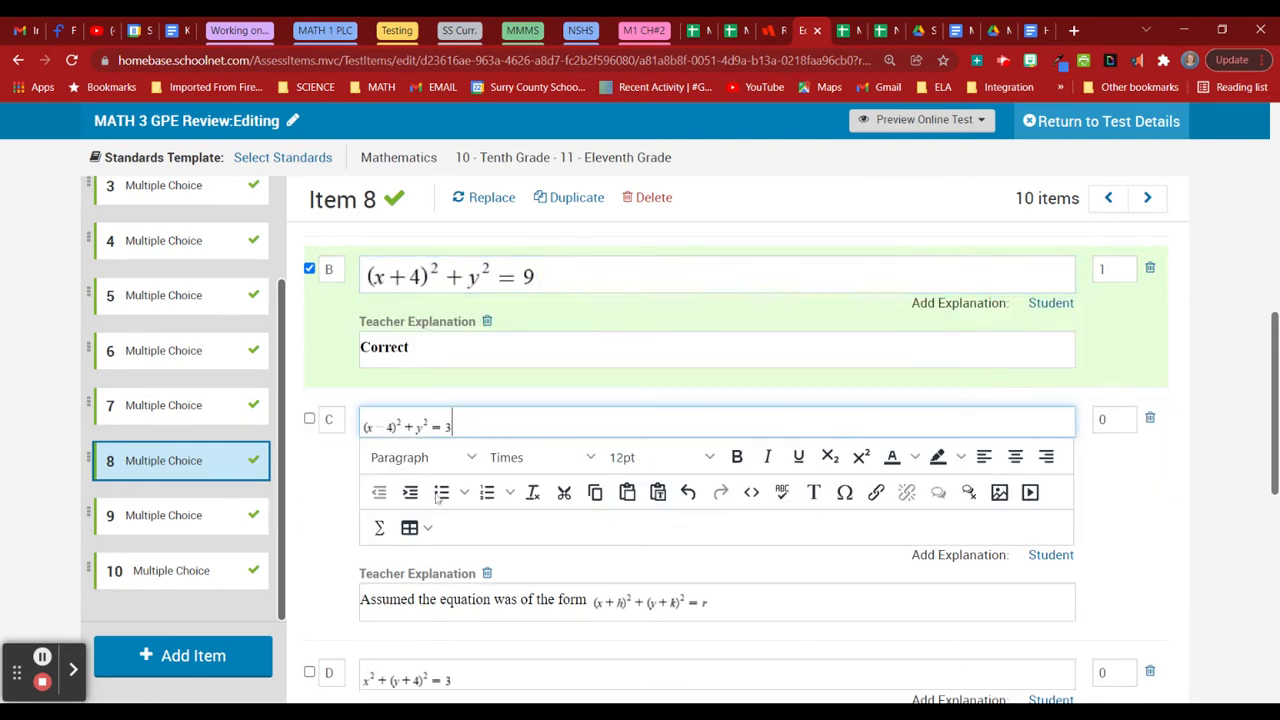
{"action": "left_click", "coordinate": [432, 420]}
{"action": "left_click", "coordinate": [660, 457]}
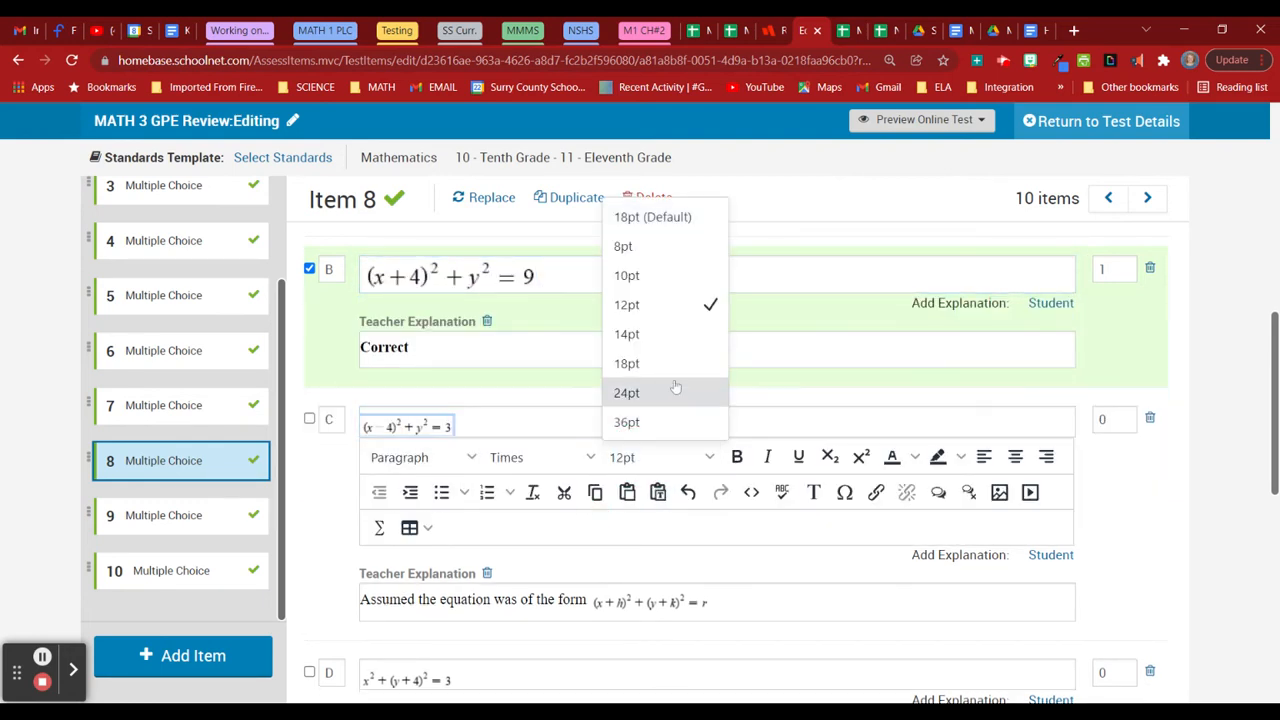
{"action": "left_click", "coordinate": [640, 357]}
{"action": "scroll", "coordinate": [660, 476], "scroll_direction": "down", "scroll_amount": 2}
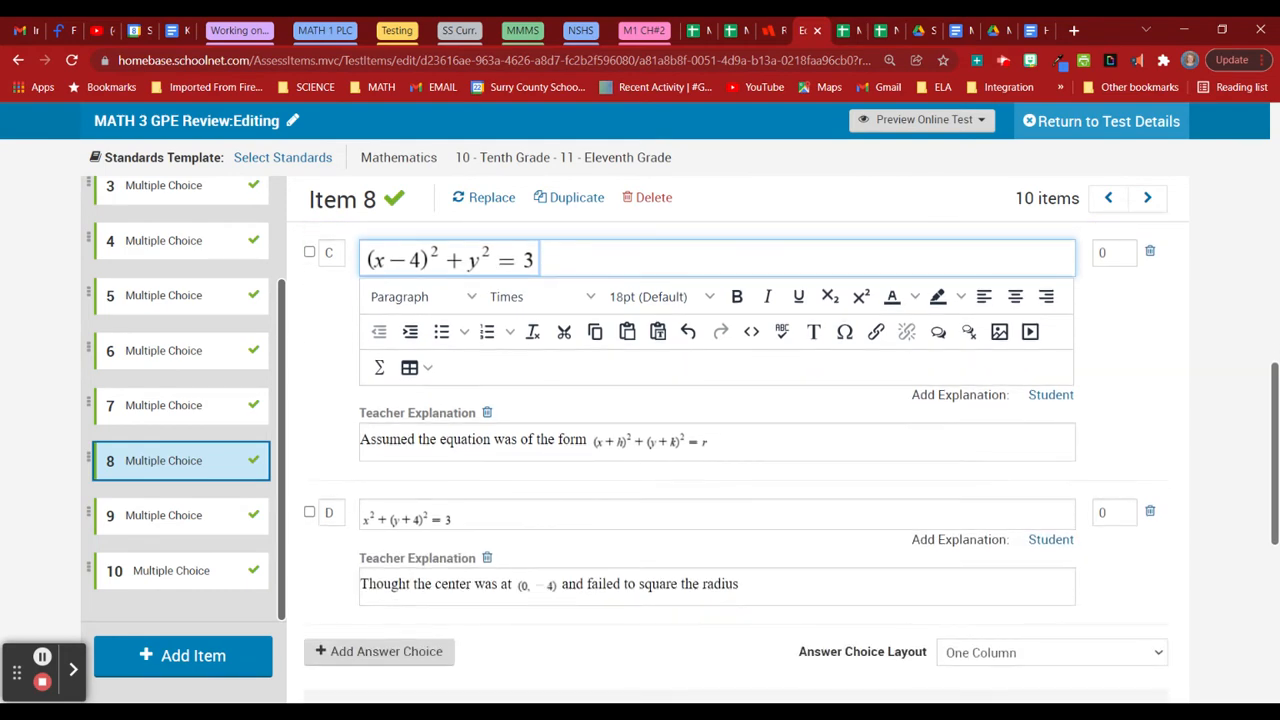
{"action": "left_click", "coordinate": [540, 515]}
{"action": "left_click", "coordinate": [634, 543]}
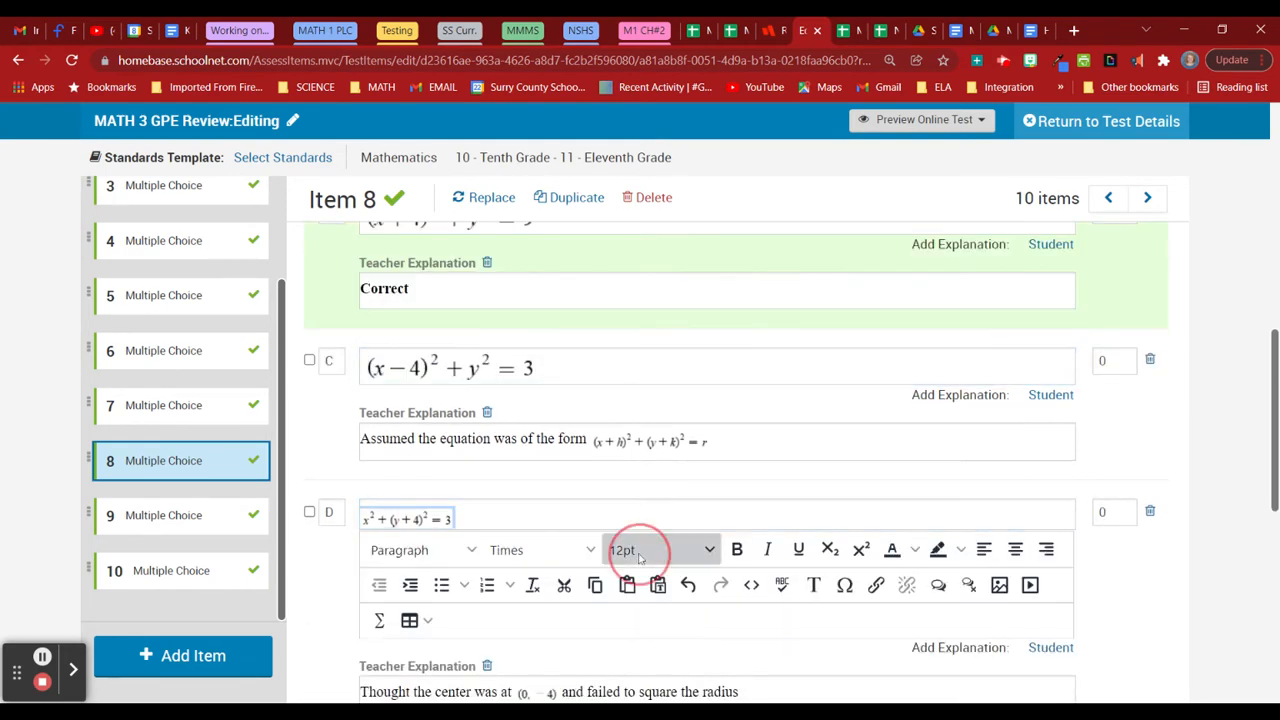
{"action": "left_click", "coordinate": [646, 467]}
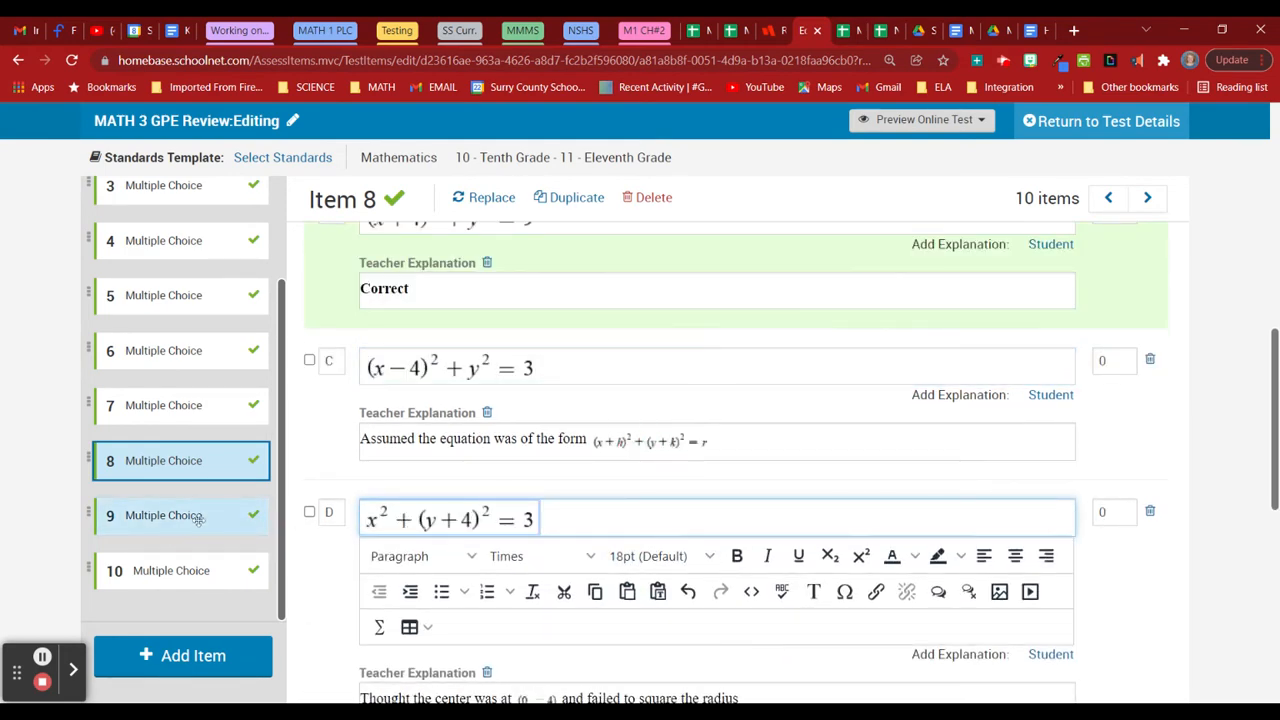
{"action": "left_click", "coordinate": [198, 518]}
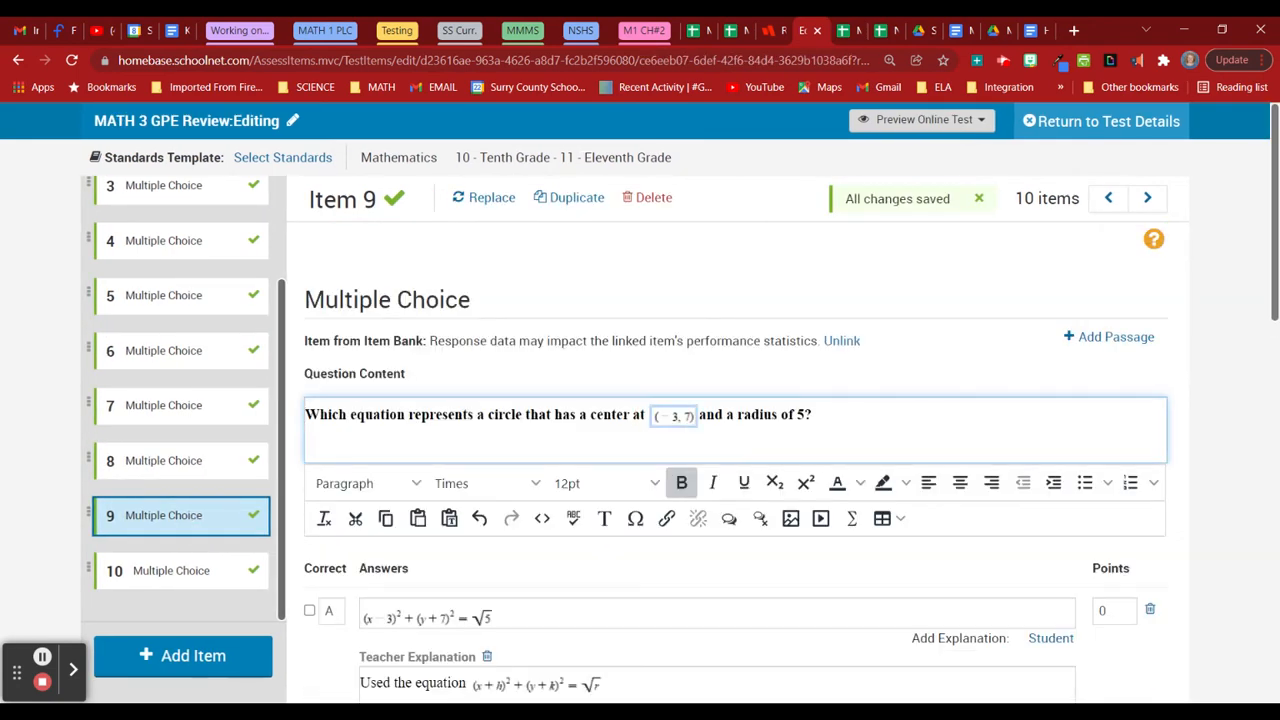
Set the (−3, 7) point to 18pt and embed the Desmos graph in Item 9's question.
{"action": "left_click", "coordinate": [606, 484]}
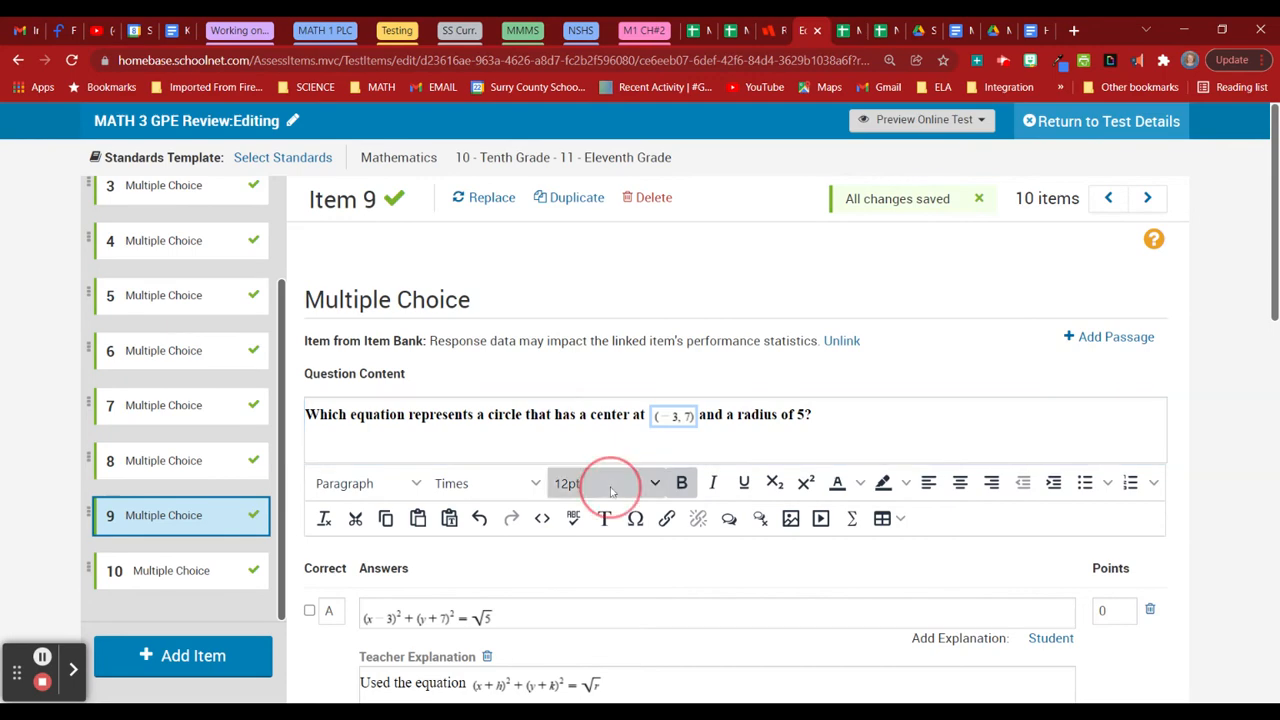
{"action": "left_click", "coordinate": [617, 385]}
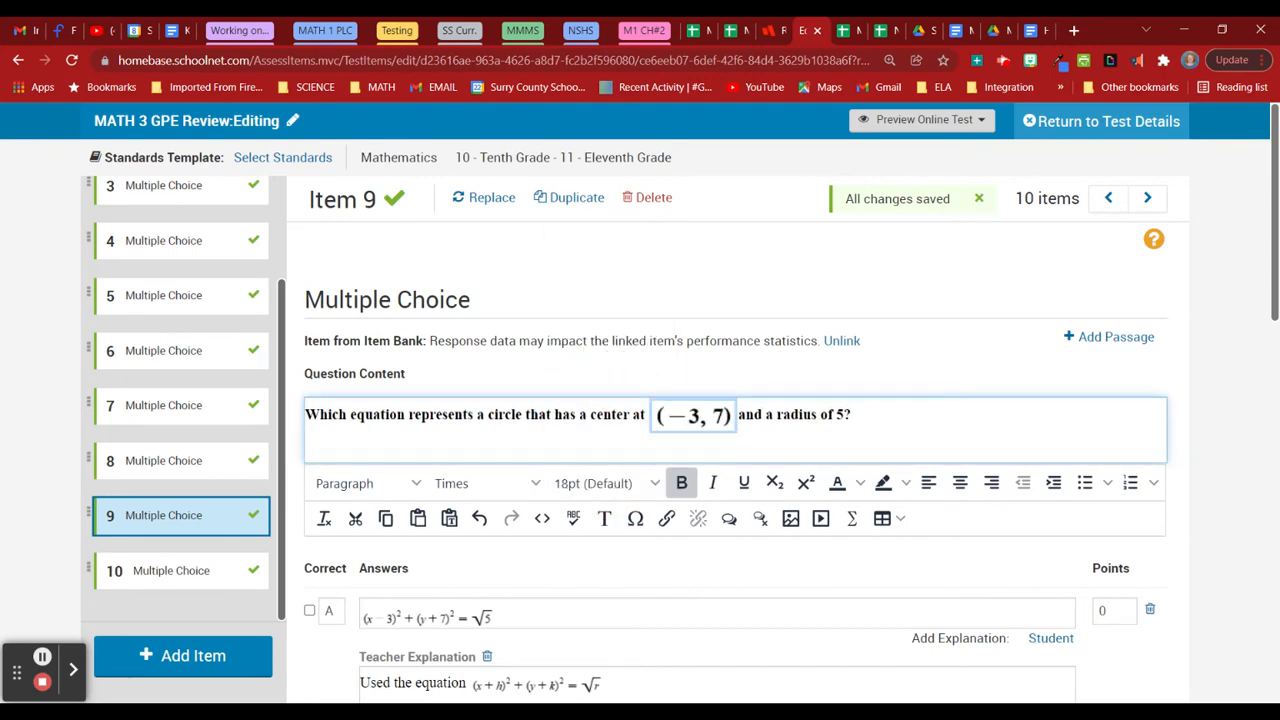
{"action": "left_click", "coordinate": [542, 518]}
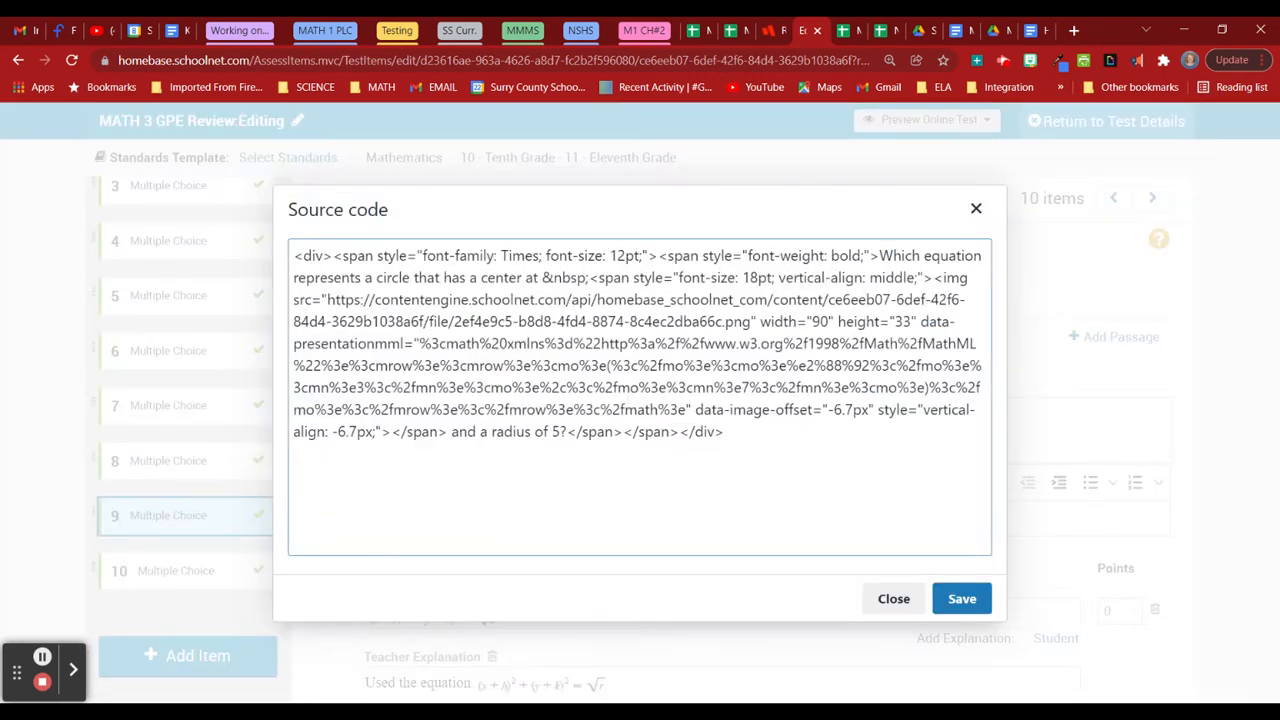
{"action": "type", "text": "<iframe src=\"https://www.desmos.com/testing/northcarolina/graphing\" style=\"border:0px #ffffff none;\" name=\"Desmos NC Graphing\" scrolling=\"no\" frameborder=\"1\" marginheight=\"0px\" marginwidth=\"0px\" height=\"400px\" width=\"600px\" allowfullscreen></iframe>"}
{"action": "left_click", "coordinate": [961, 598]}
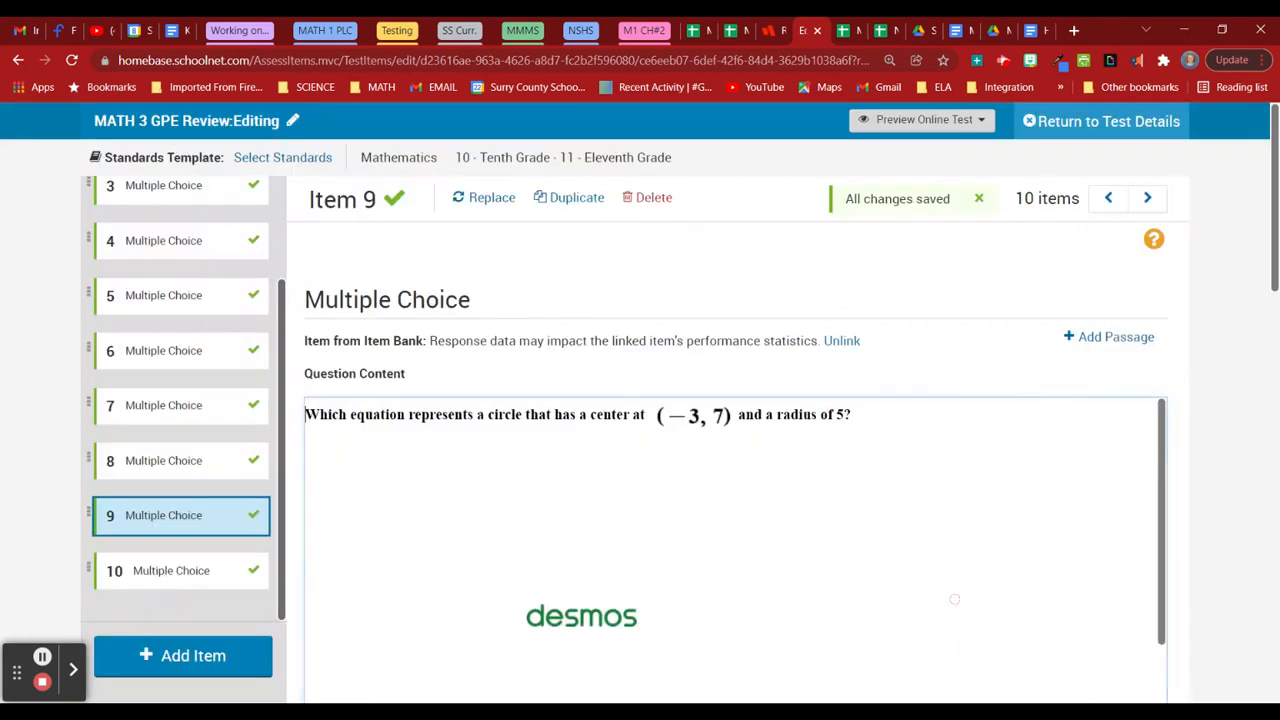
Enlarge the equations in answers A and B to 14pt.
{"action": "scroll", "coordinate": [735, 450], "scroll_direction": "down", "scroll_amount": 5}
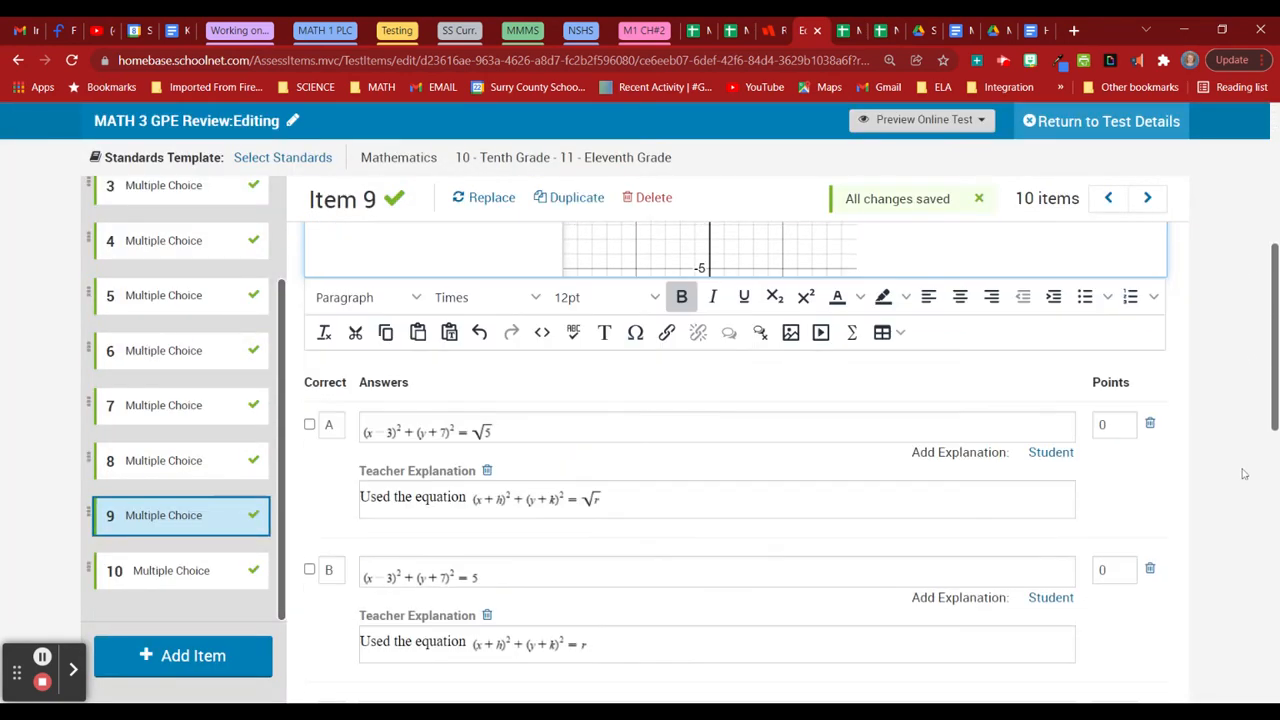
{"action": "left_click", "coordinate": [430, 348]}
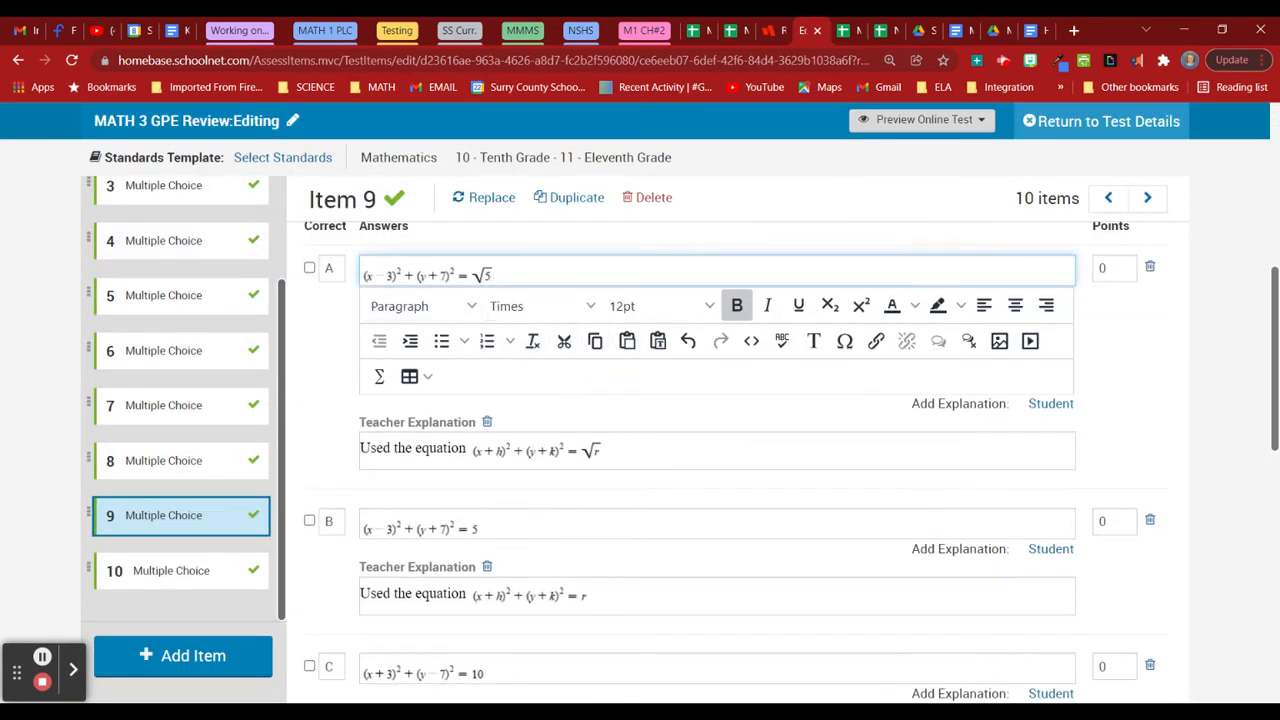
{"action": "left_click", "coordinate": [650, 306]}
{"action": "left_click", "coordinate": [660, 456]}
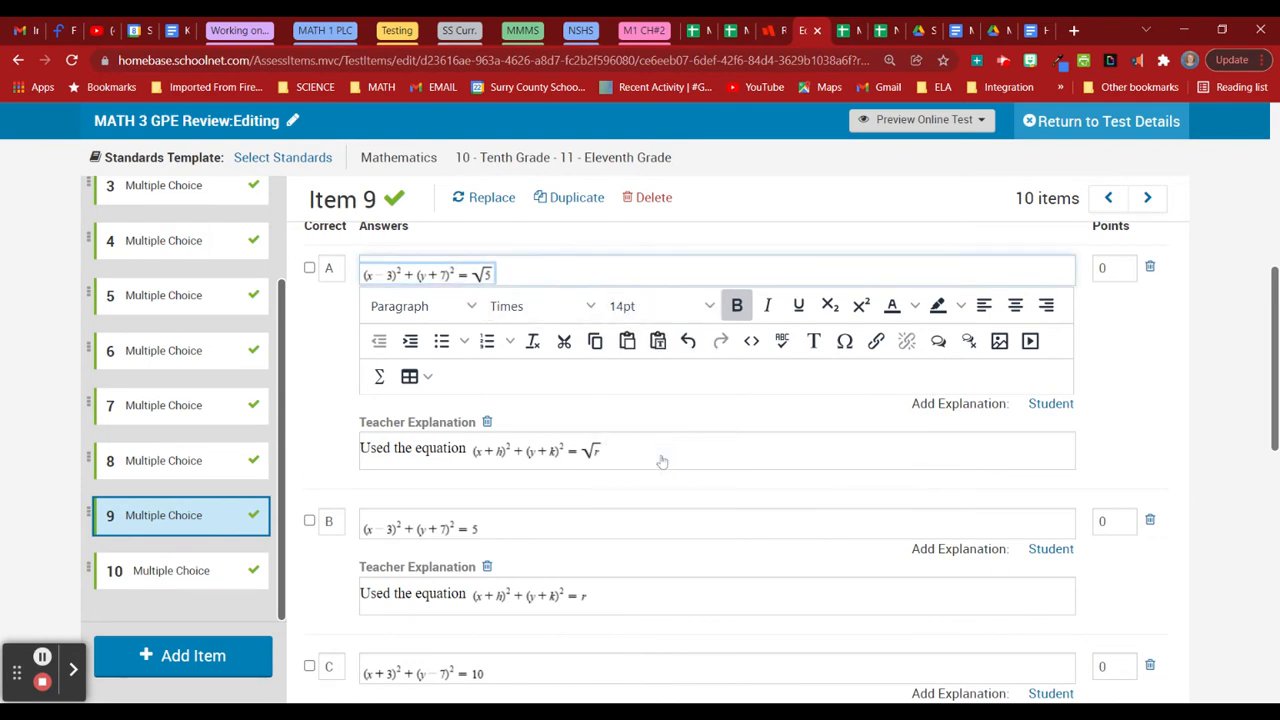
{"action": "left_click", "coordinate": [420, 530]}
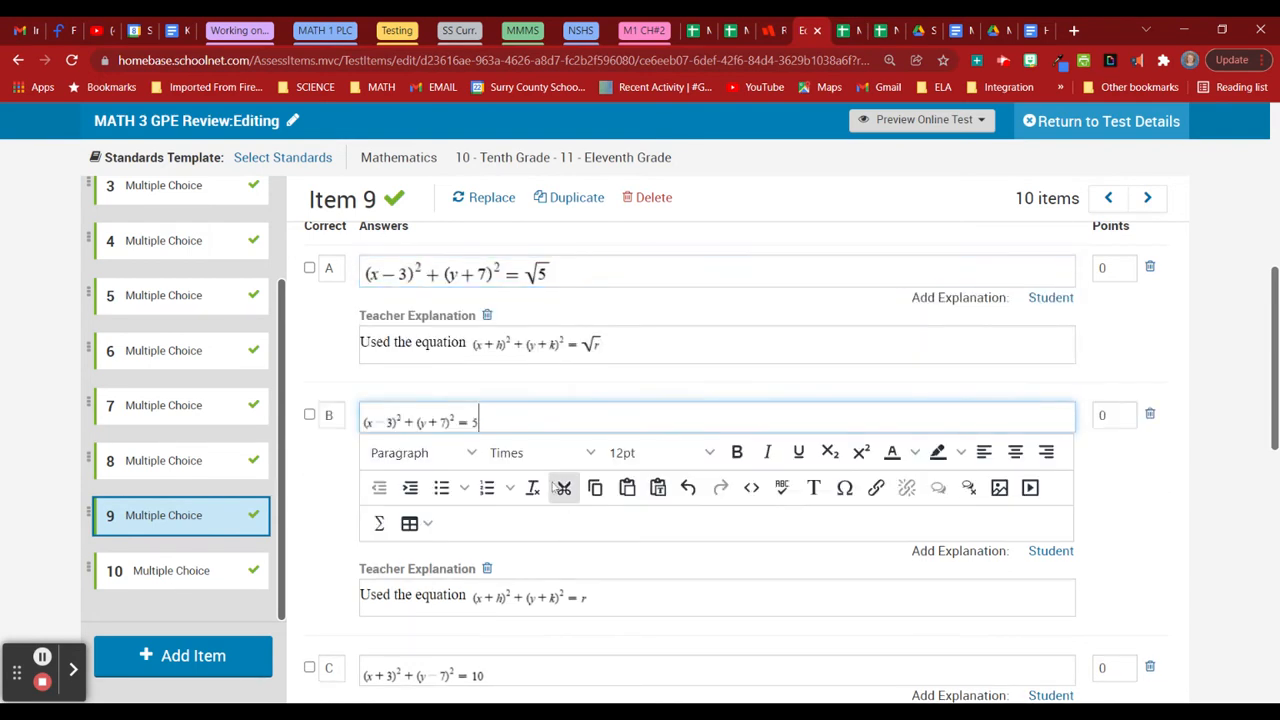
{"action": "left_click", "coordinate": [420, 421]}
{"action": "left_click", "coordinate": [650, 452]}
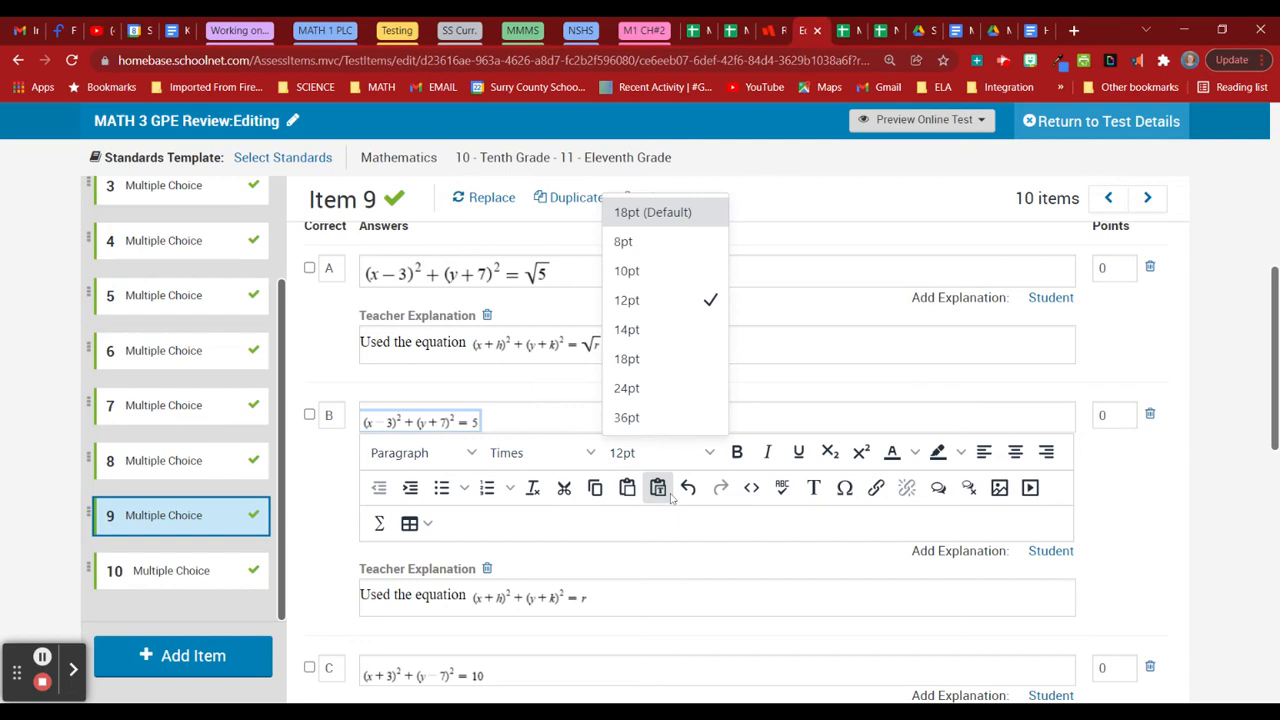
{"action": "left_click", "coordinate": [660, 330]}
Enlarge answer C's equation to 14pt and answer D's to 18pt, then go to Item 10.
{"action": "scroll", "coordinate": [612, 577], "scroll_direction": "down", "scroll_amount": 3}
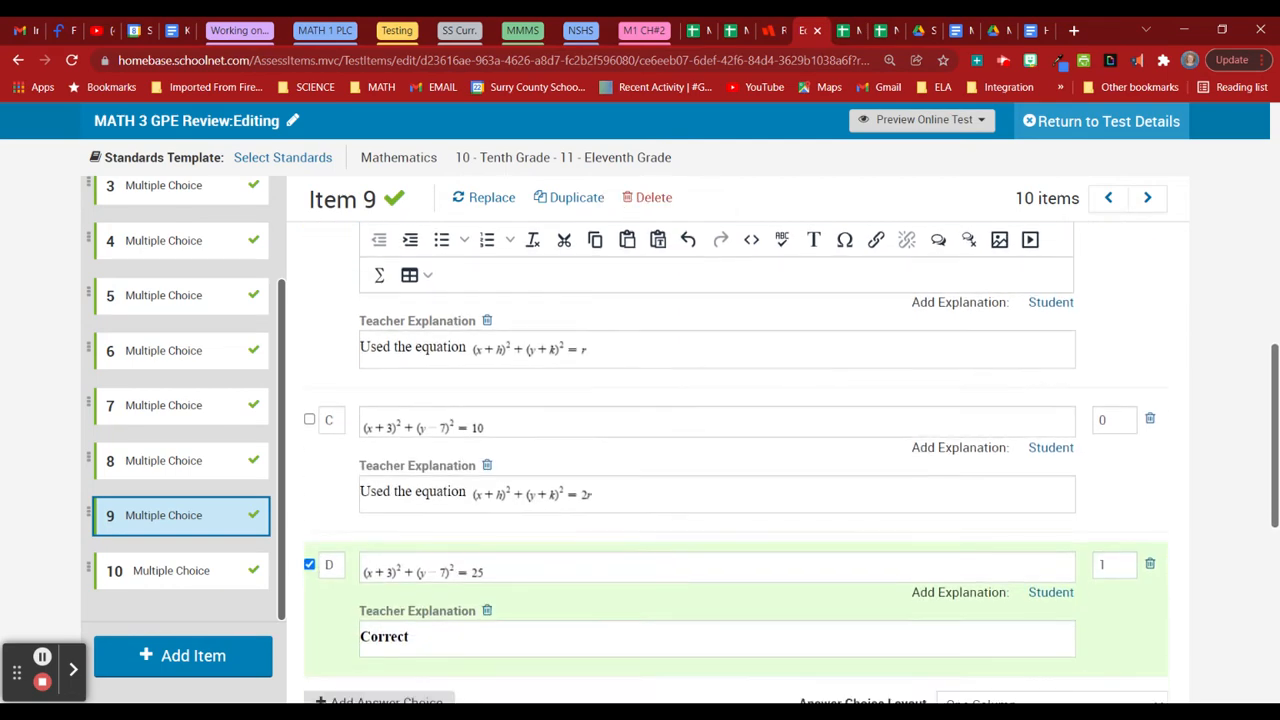
{"action": "left_click", "coordinate": [503, 423]}
{"action": "left_click", "coordinate": [466, 424]}
{"action": "left_click", "coordinate": [647, 458]}
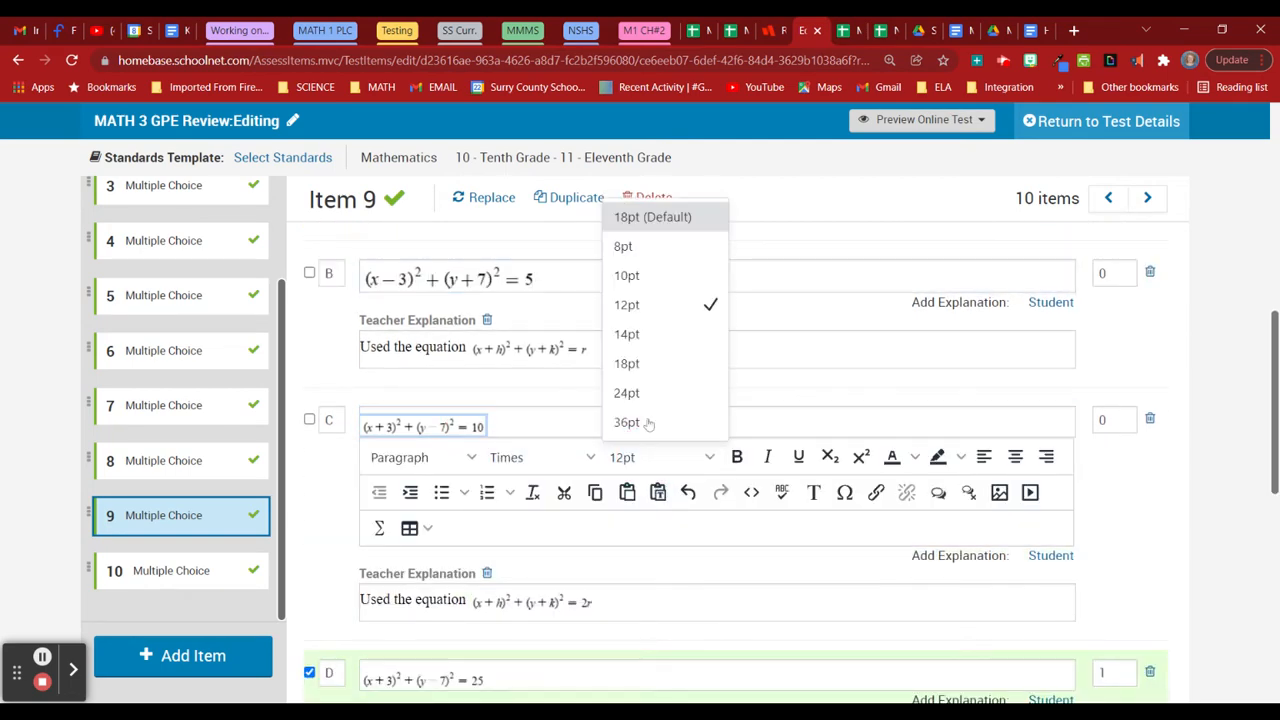
{"action": "left_click", "coordinate": [658, 334]}
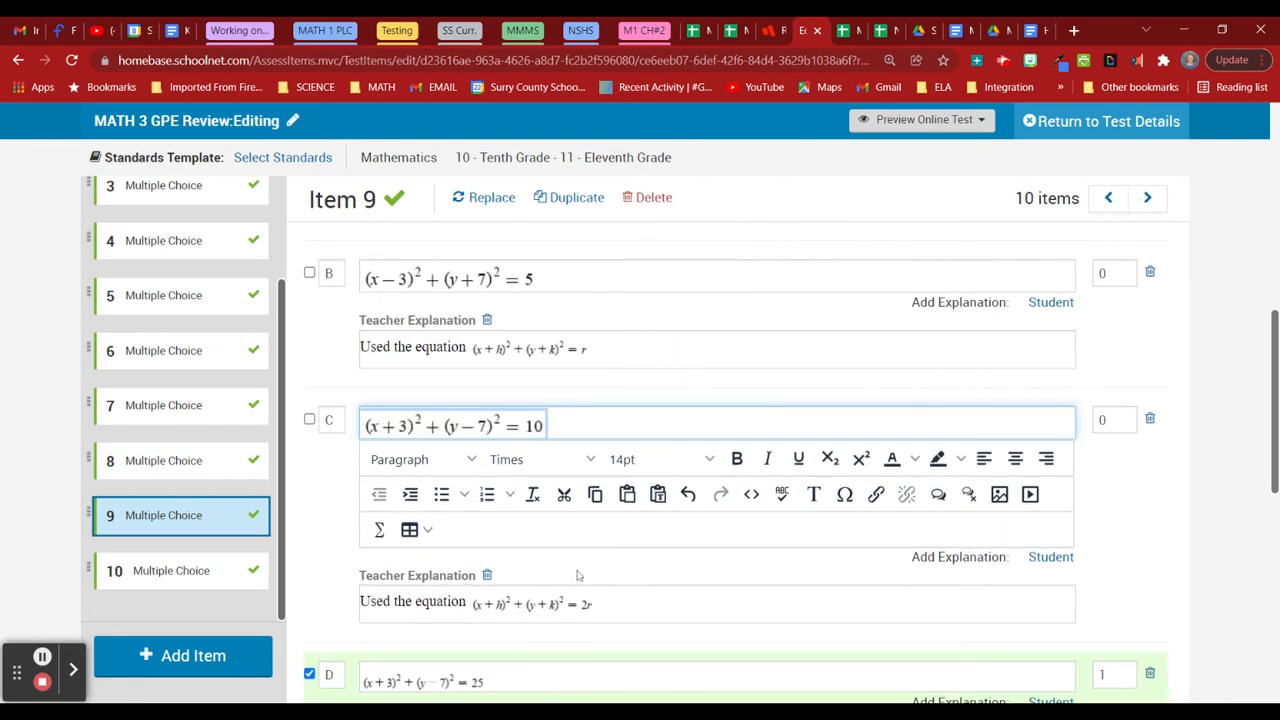
{"action": "scroll", "coordinate": [577, 575], "scroll_direction": "down", "scroll_amount": 3}
{"action": "left_click", "coordinate": [443, 429]}
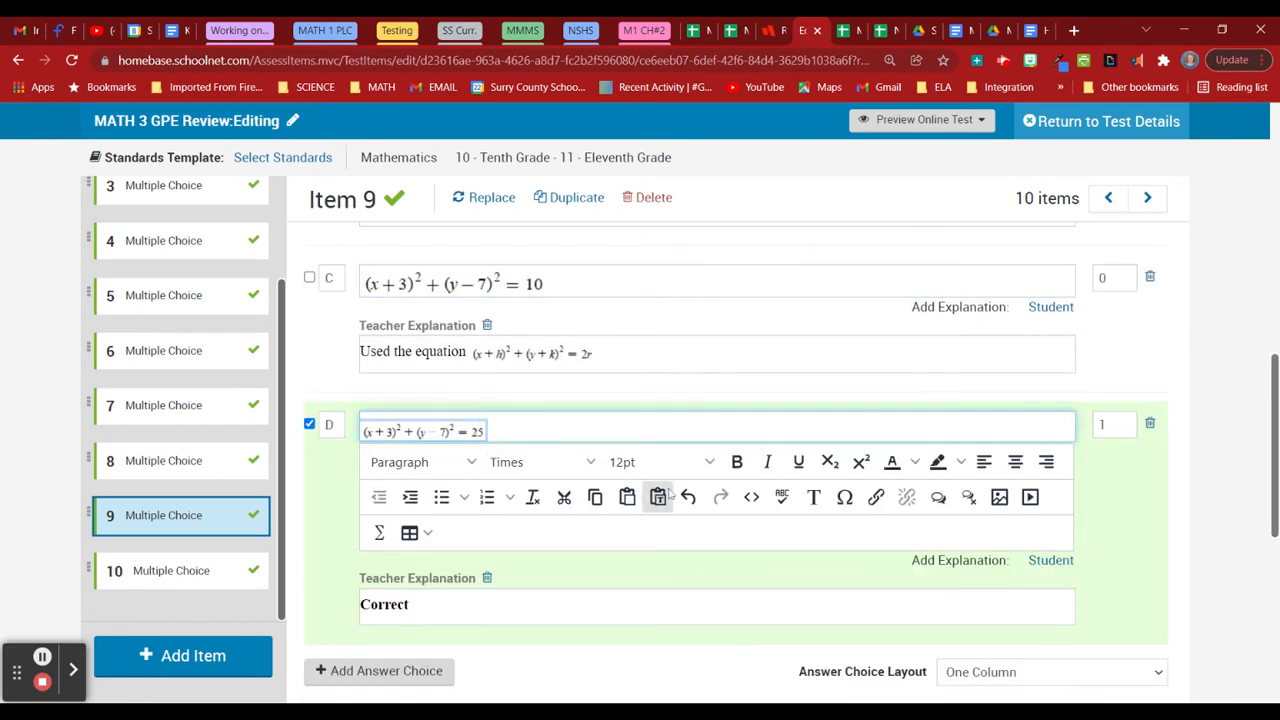
{"action": "left_click", "coordinate": [650, 461]}
{"action": "left_click", "coordinate": [688, 378]}
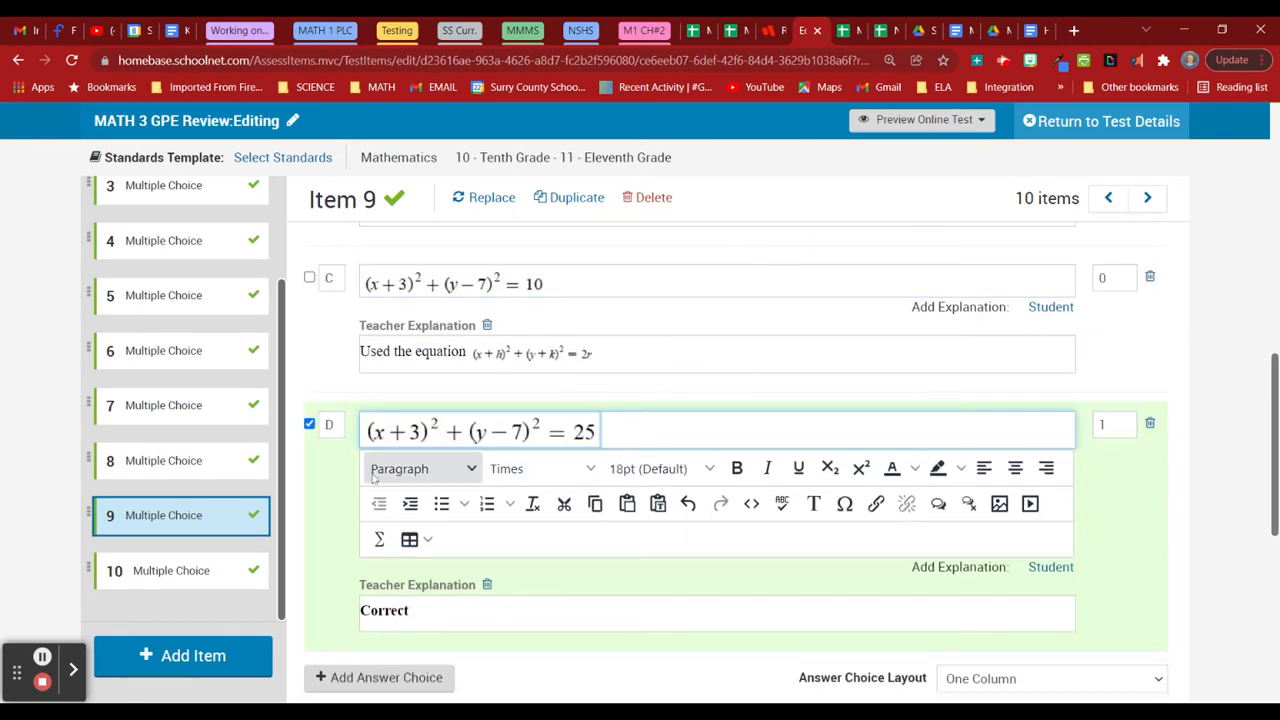
{"action": "scroll", "coordinate": [204, 563], "scroll_direction": "up", "scroll_amount": 1}
{"action": "left_click", "coordinate": [197, 597]}
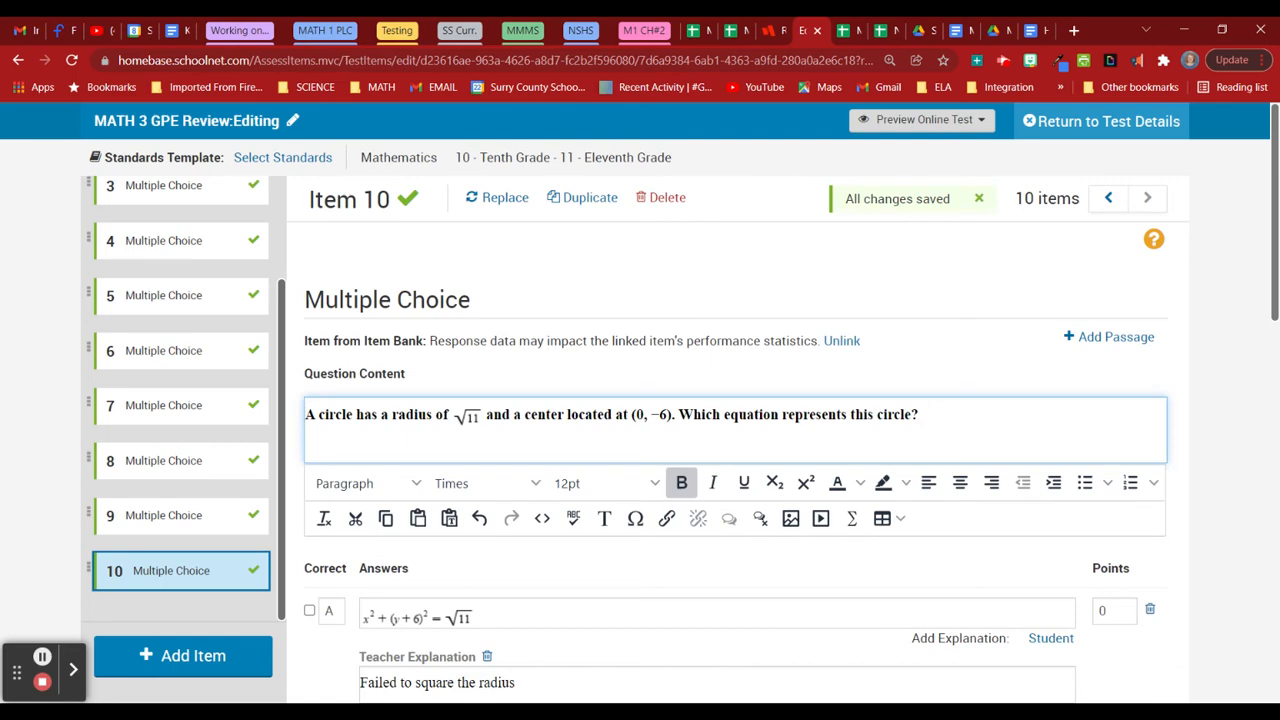
Set the √11 radius to 14pt and embed the Desmos calculator in Item 10's question.
{"action": "left_click", "coordinate": [560, 483]}
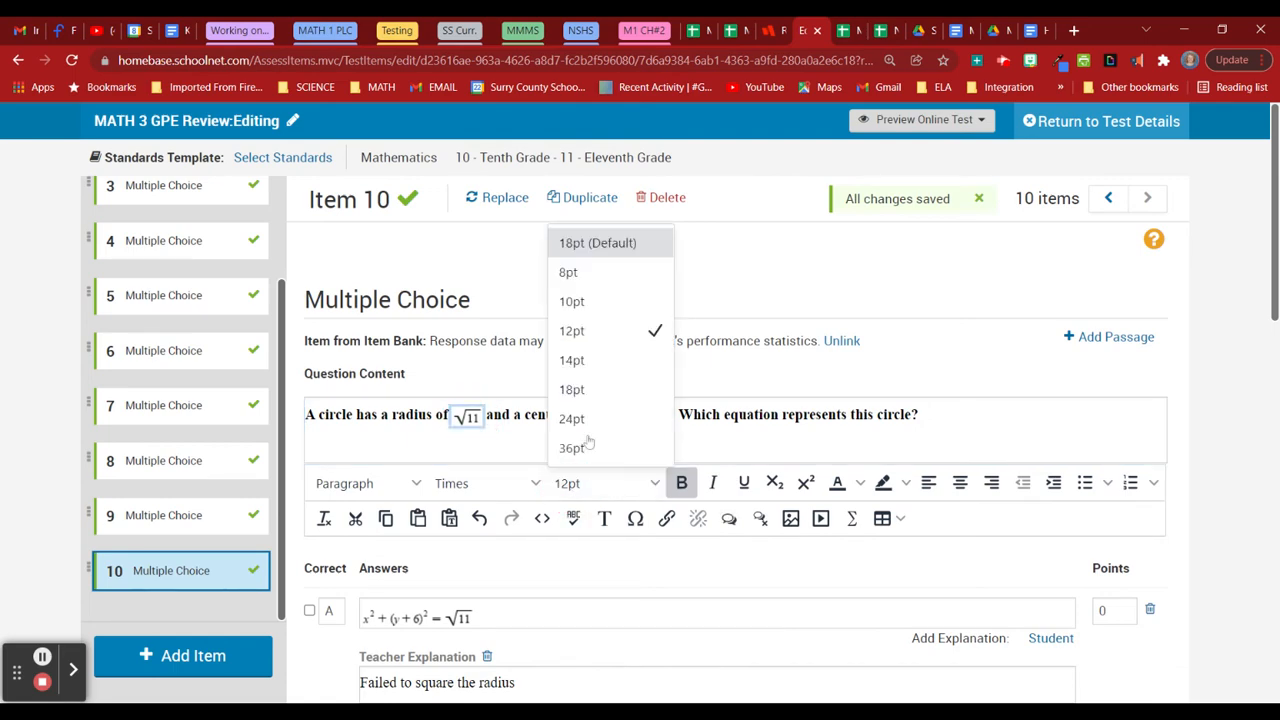
{"action": "left_click", "coordinate": [572, 364]}
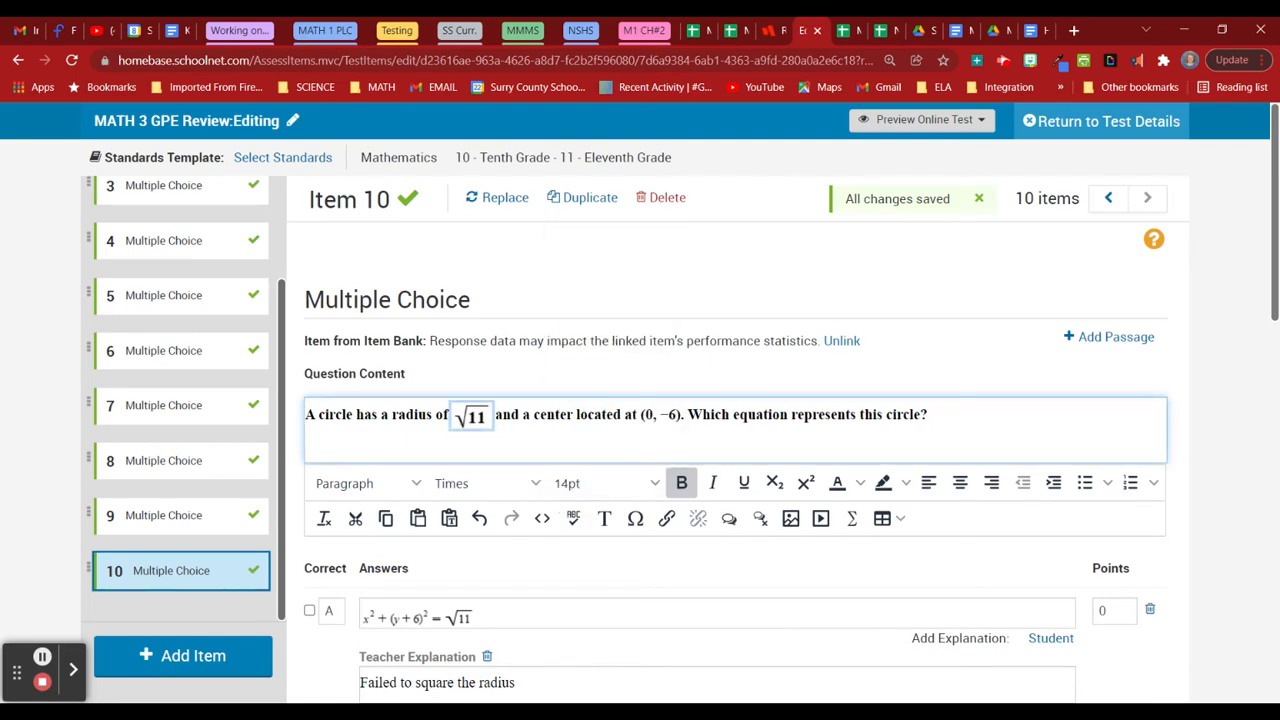
{"action": "left_click", "coordinate": [542, 518]}
{"action": "type", "text": "<iframe src=\"https://www.desmos.com/testing/northcarolina/graphing\" style=\"border:0px #ffffff none;\" name=\"Desmos NC Graphing\" scrolling=\"no\" frameborder=\"1\" marginheight=\"0px\" marginwidth=\"0px\" height=\"400px\" width=\"600px\" allowfullscreen></iframe>"}
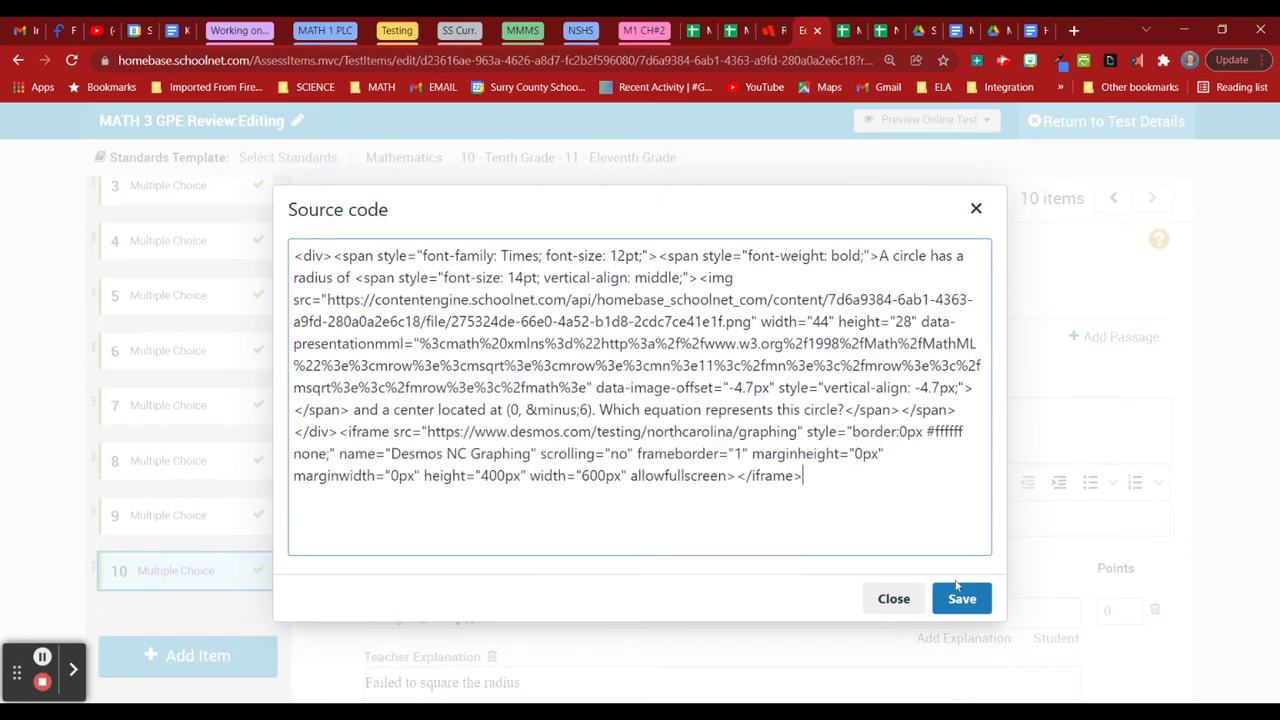
{"action": "left_click", "coordinate": [962, 598]}
Enlarge answer A's equation to 18pt and answer B's to 14pt.
{"action": "scroll", "coordinate": [1190, 509], "scroll_direction": "down", "scroll_amount": 4}
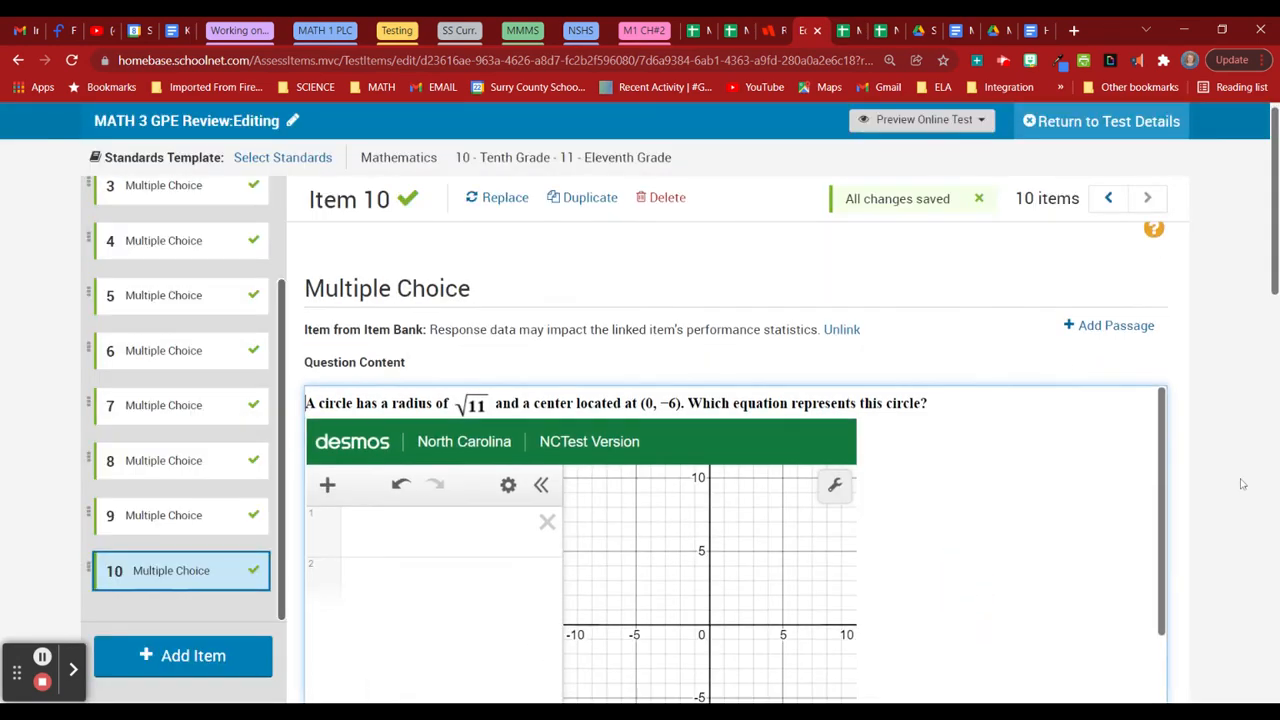
{"action": "left_click", "coordinate": [417, 457]}
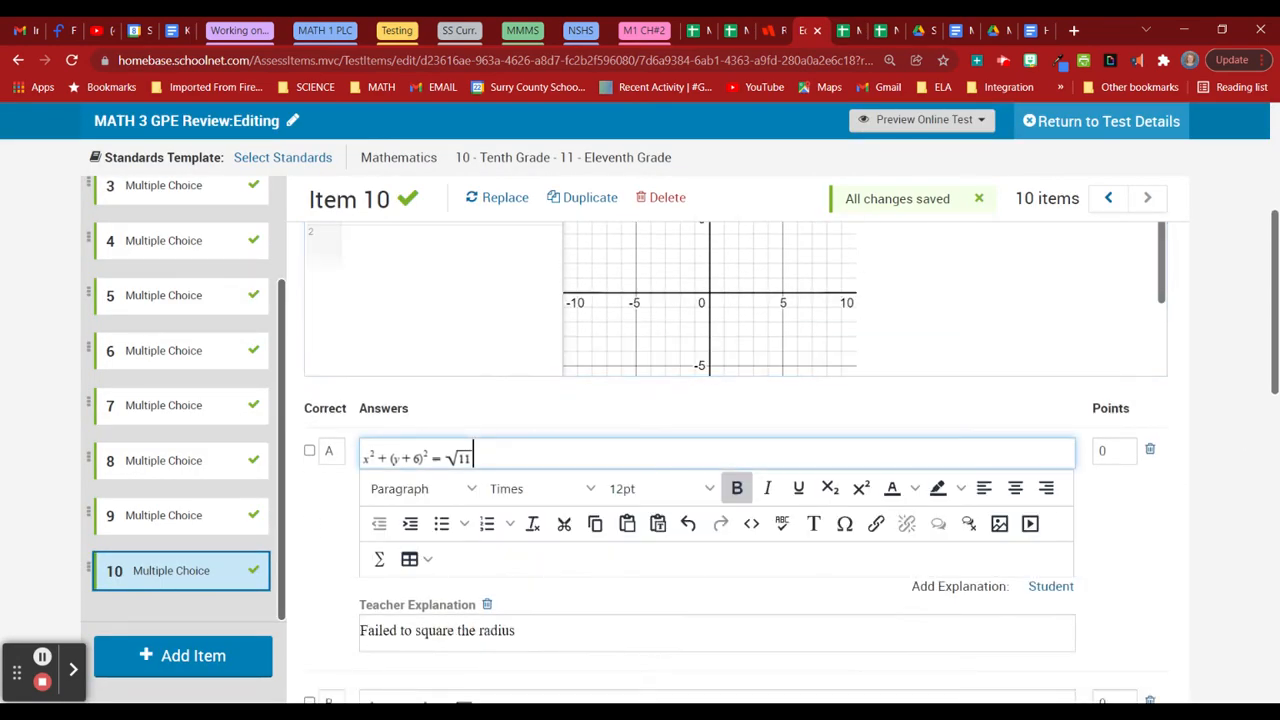
{"action": "left_click", "coordinate": [655, 488]}
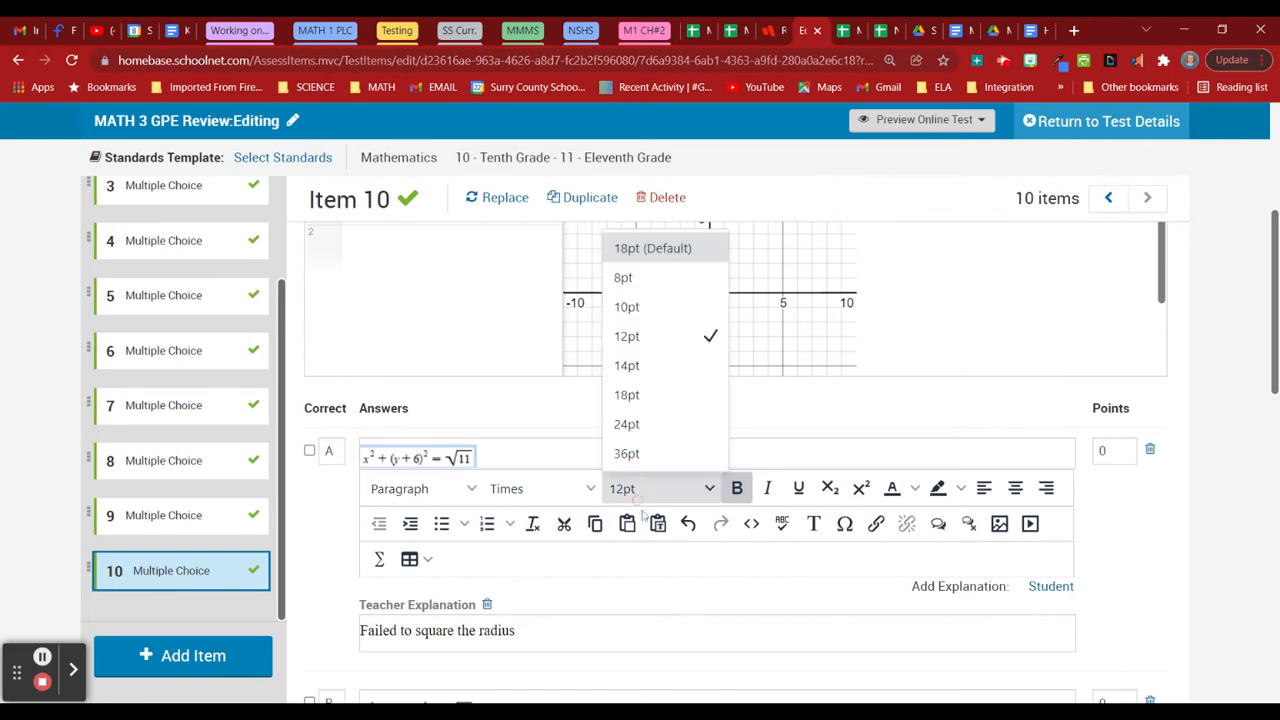
{"action": "left_click", "coordinate": [648, 394]}
{"action": "scroll", "coordinate": [610, 595], "scroll_direction": "down", "scroll_amount": 4}
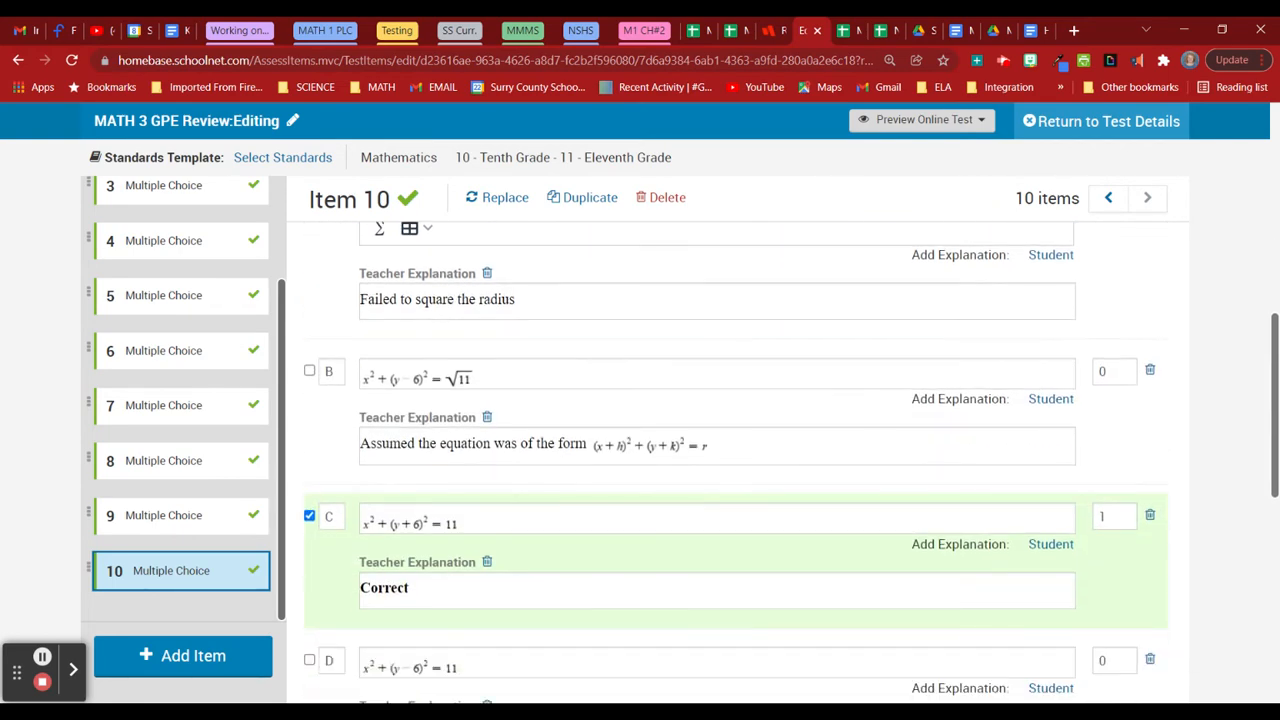
{"action": "left_click", "coordinate": [443, 376]}
{"action": "left_click", "coordinate": [680, 409]}
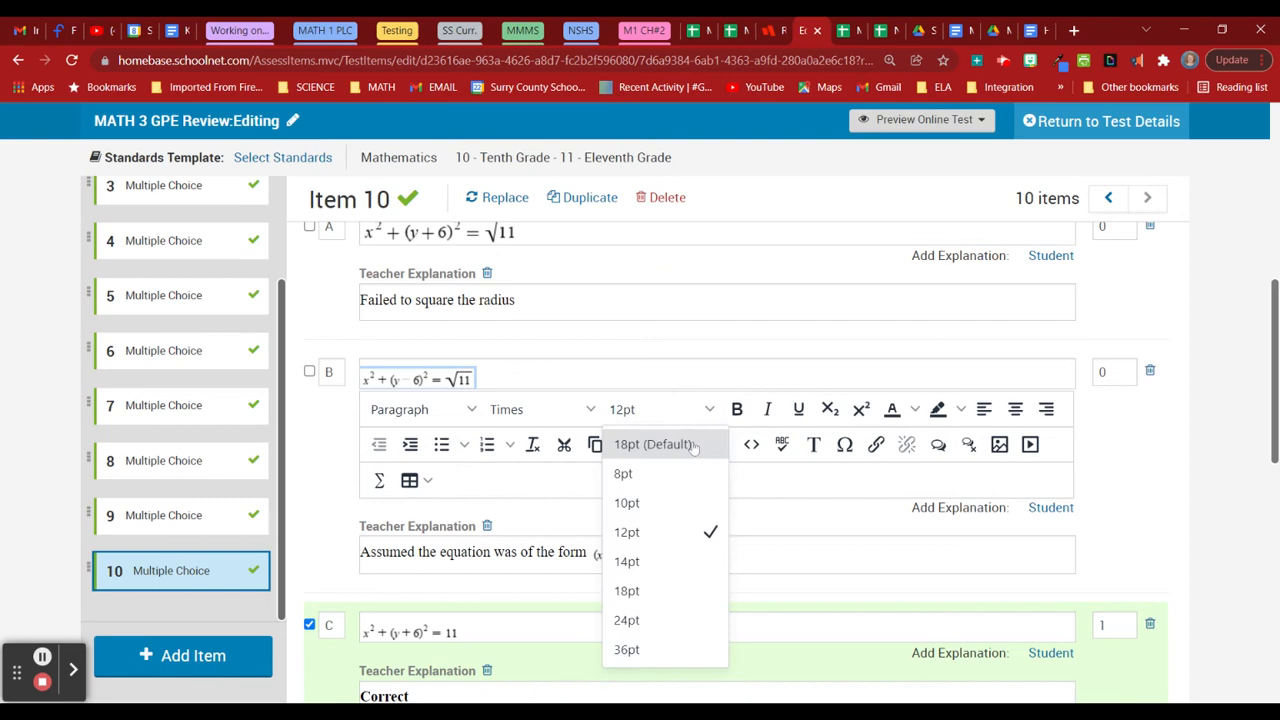
{"action": "left_click", "coordinate": [693, 575]}
Enlarge the equations in answers C and D to 14pt.
{"action": "scroll", "coordinate": [693, 577], "scroll_direction": "down", "scroll_amount": 3}
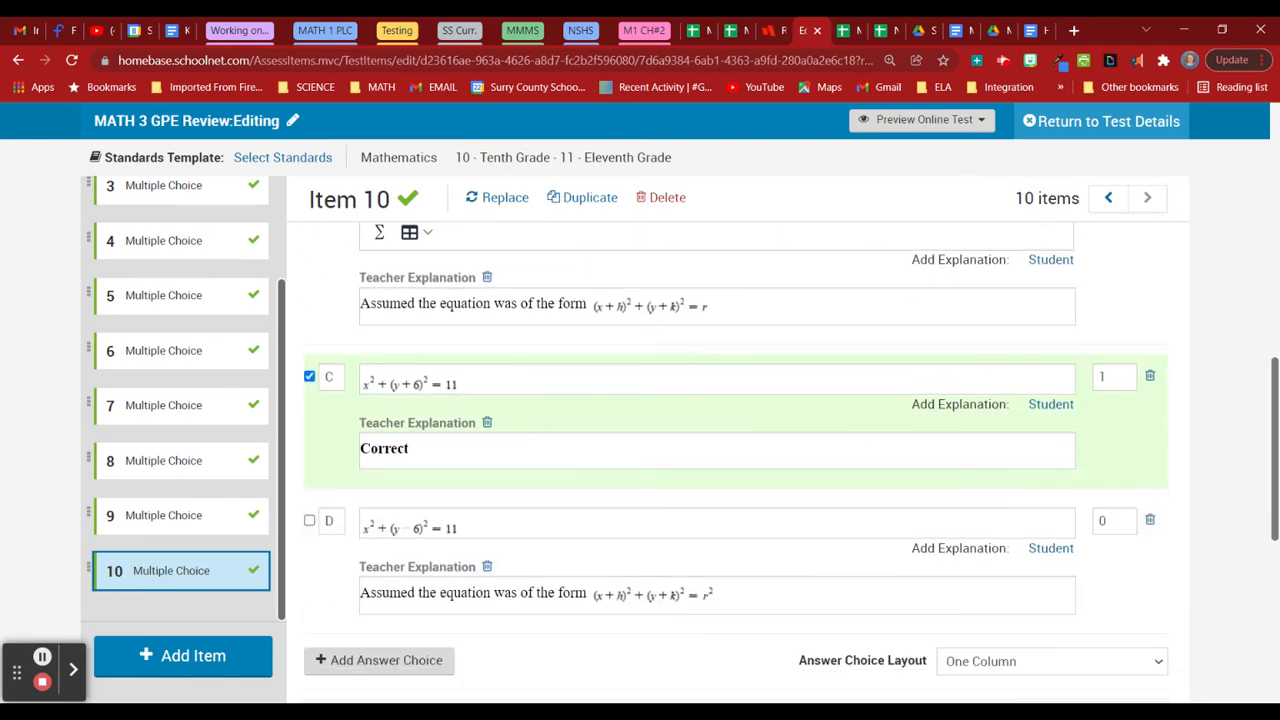
{"action": "left_click", "coordinate": [434, 382]}
{"action": "left_click", "coordinate": [660, 413]}
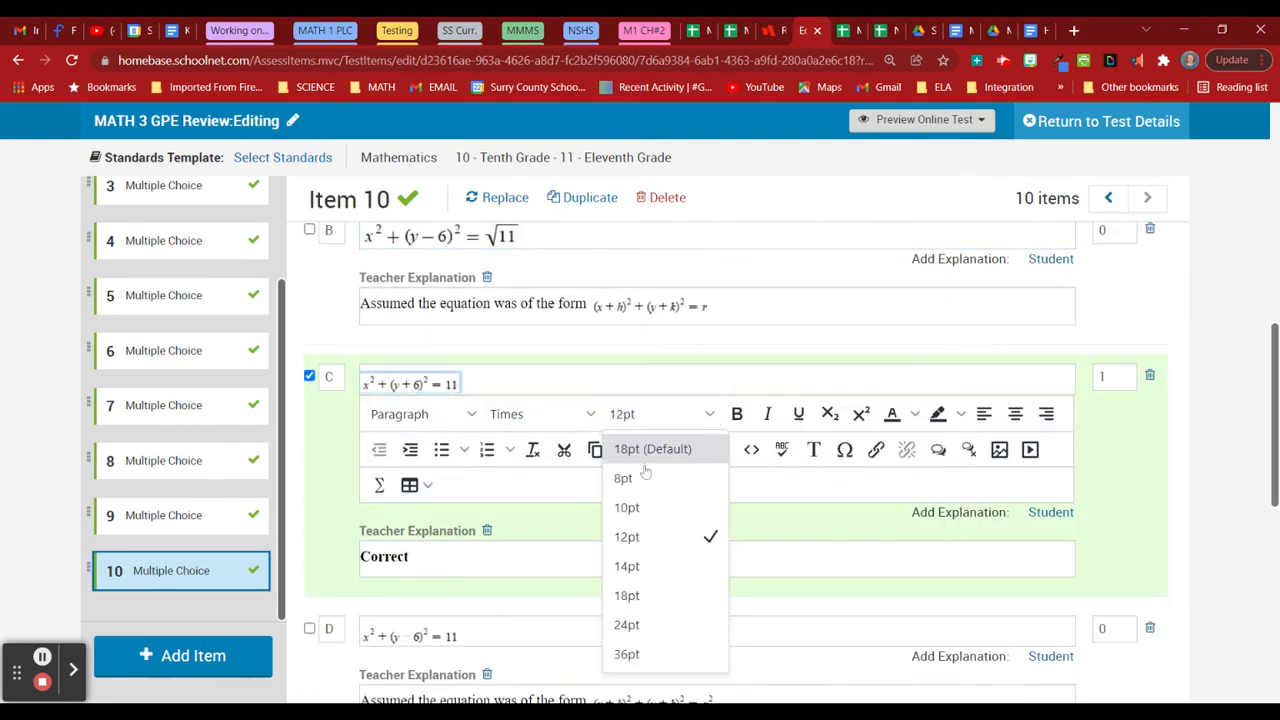
{"action": "left_click", "coordinate": [672, 577]}
{"action": "scroll", "coordinate": [672, 577], "scroll_direction": "down", "scroll_amount": 2}
{"action": "left_click", "coordinate": [440, 470]}
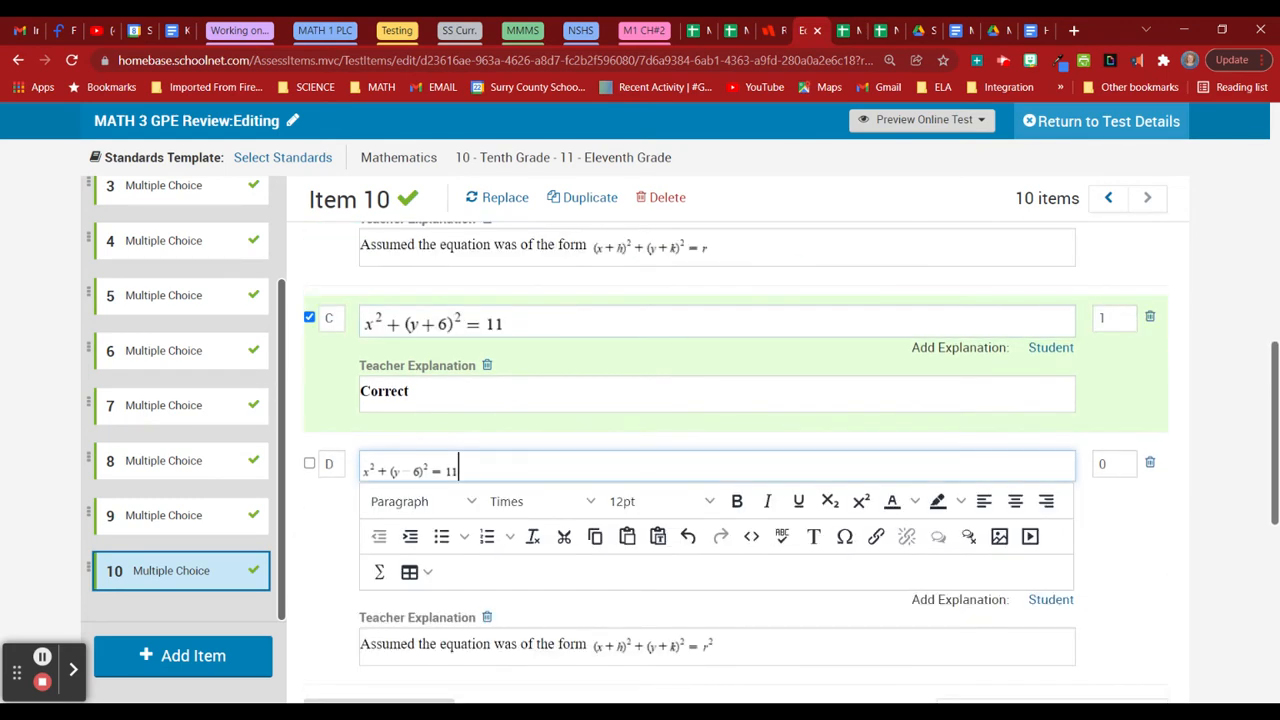
{"action": "left_click", "coordinate": [410, 470]}
{"action": "left_click", "coordinate": [622, 501]}
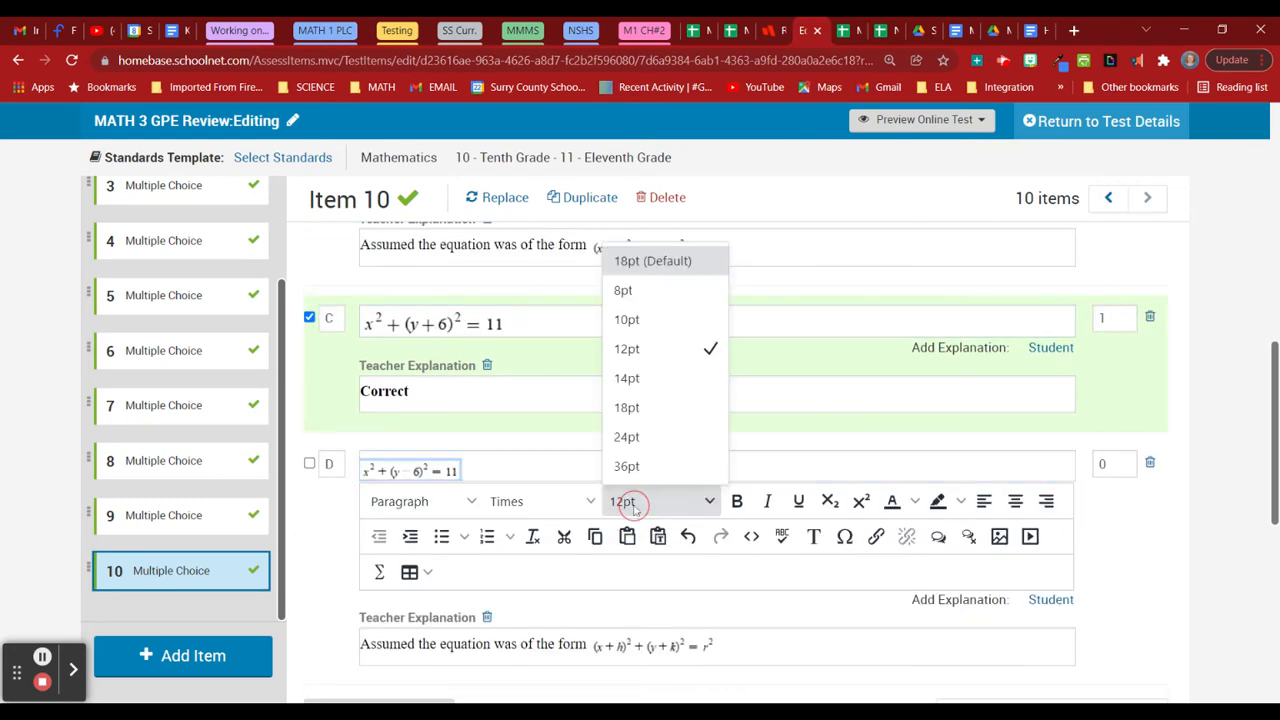
{"action": "left_click", "coordinate": [657, 378]}
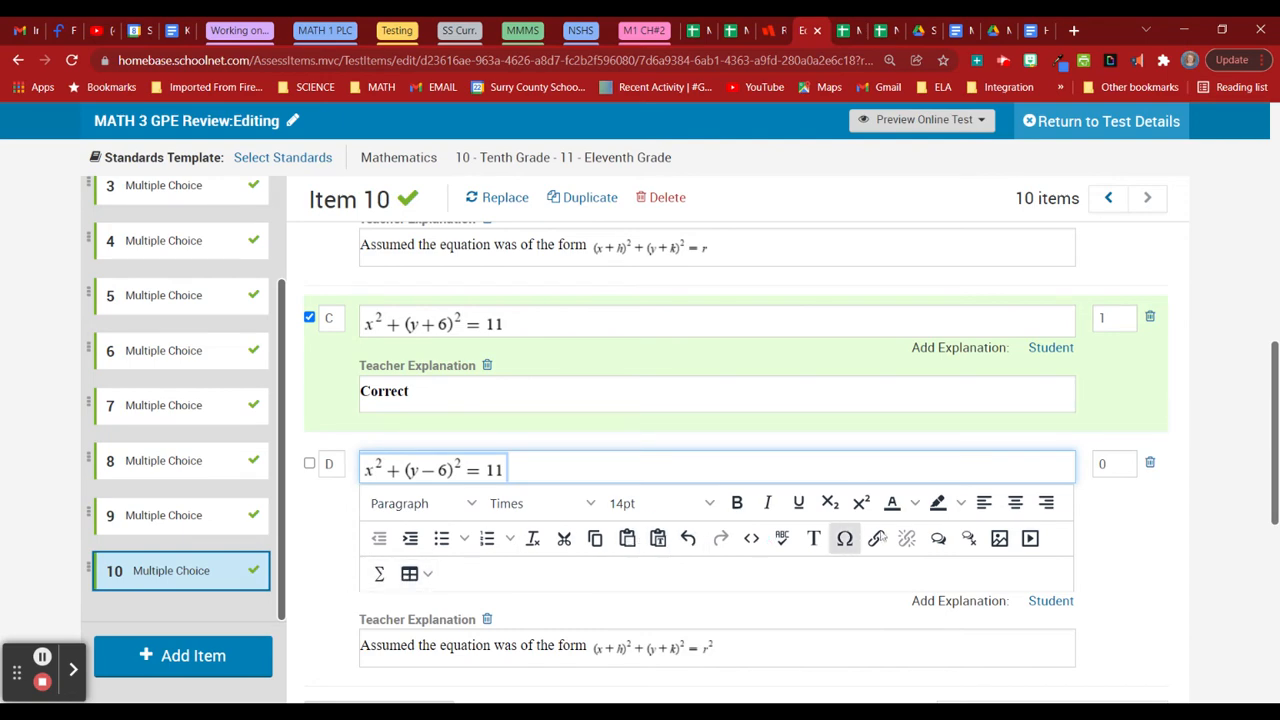
{"action": "scroll", "coordinate": [1225, 539], "scroll_direction": "up", "scroll_amount": 4}
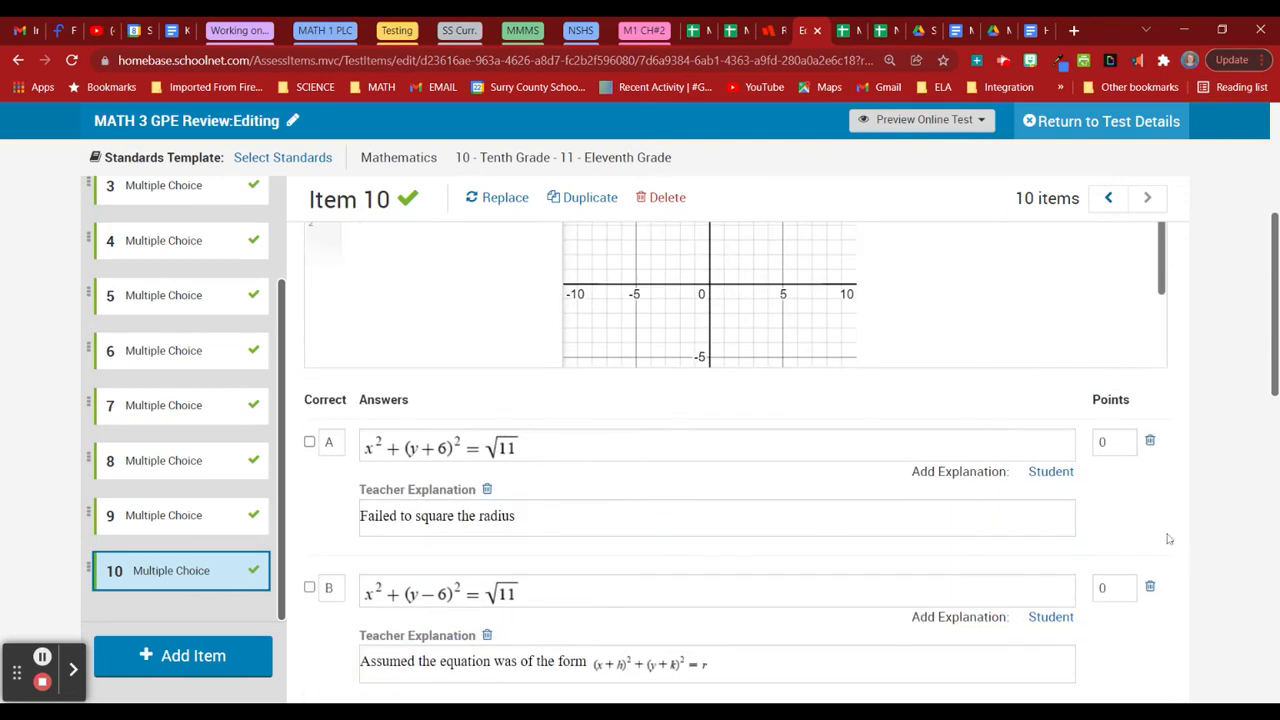
Save the item edits, return to the test details, and generate Text to Speech audio.
{"action": "left_click", "coordinate": [1100, 121]}
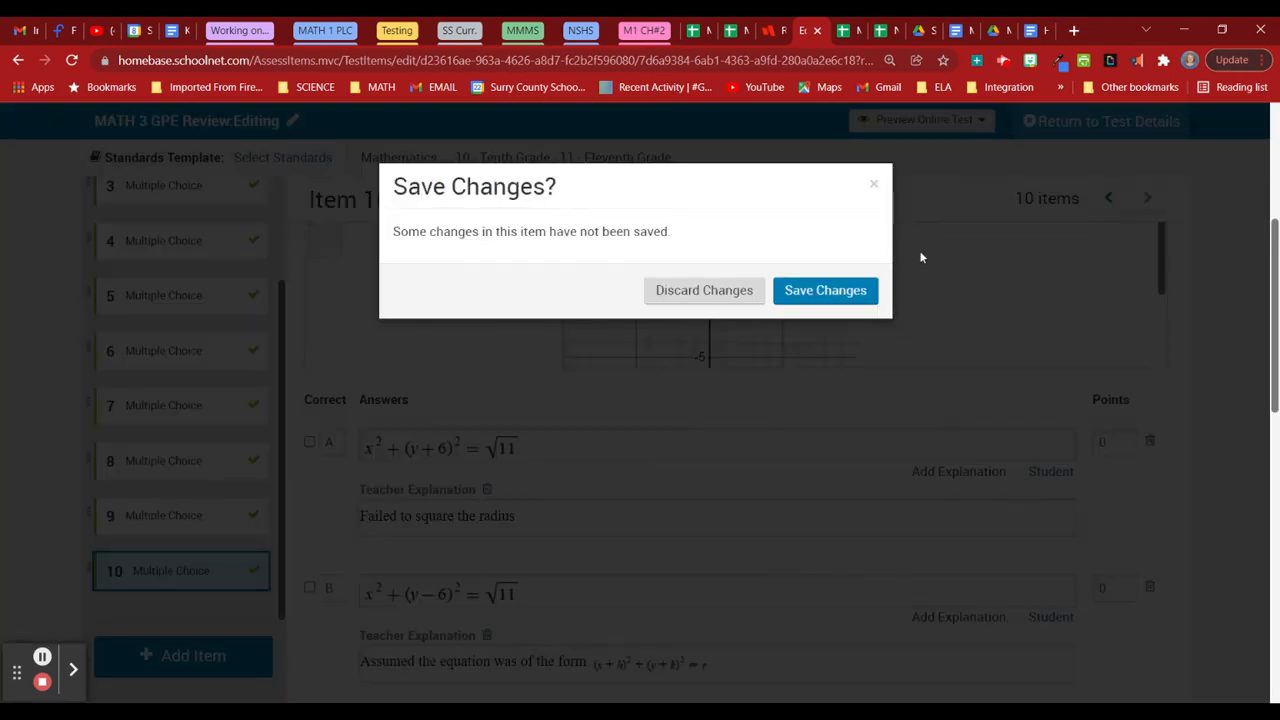
{"action": "left_click", "coordinate": [846, 295]}
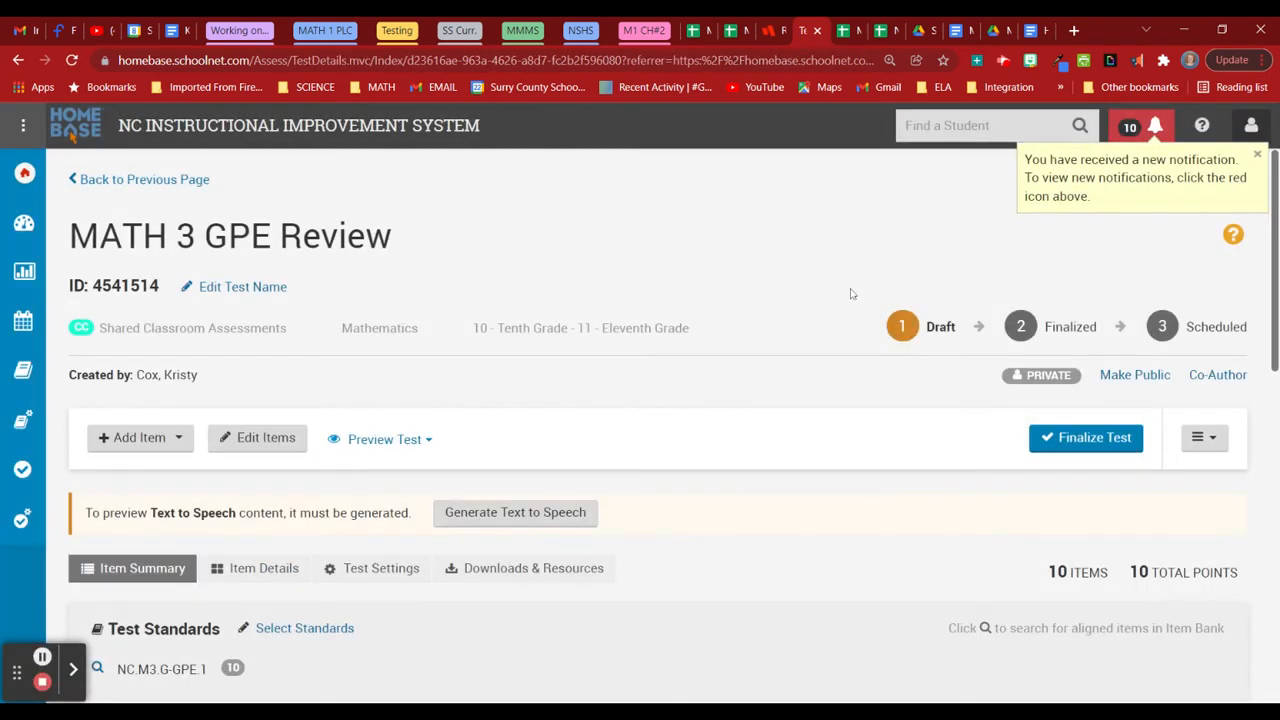
{"action": "left_click", "coordinate": [515, 513]}
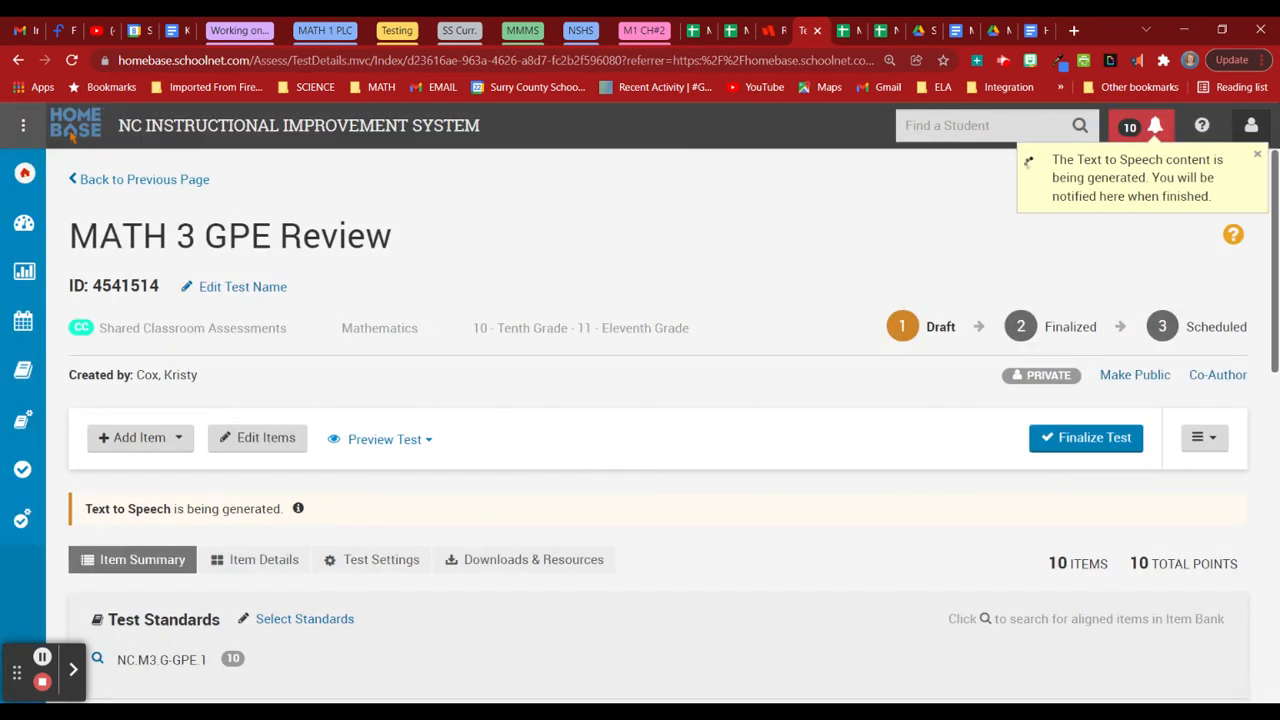
Select the test ID number, then bring up the Preview Test choices.
{"action": "left_click_drag", "start_coordinate": [157, 284], "coordinate": [101, 290]}
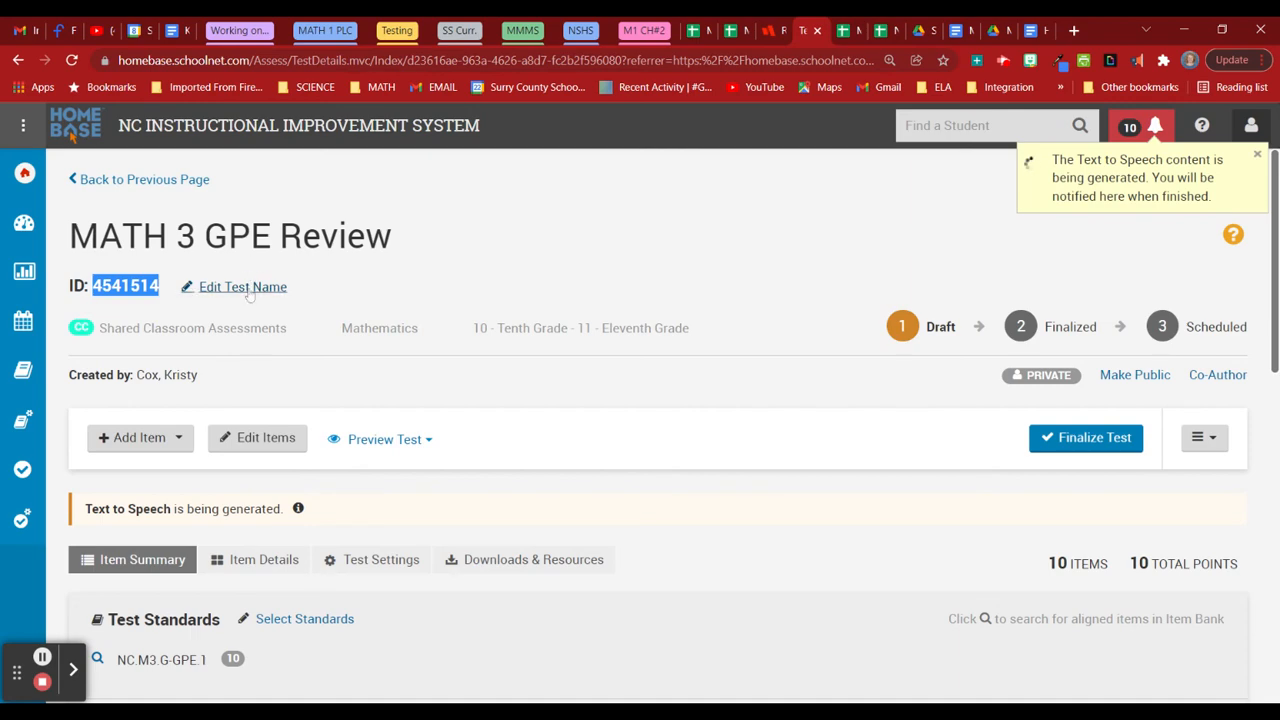
{"action": "left_click", "coordinate": [743, 266]}
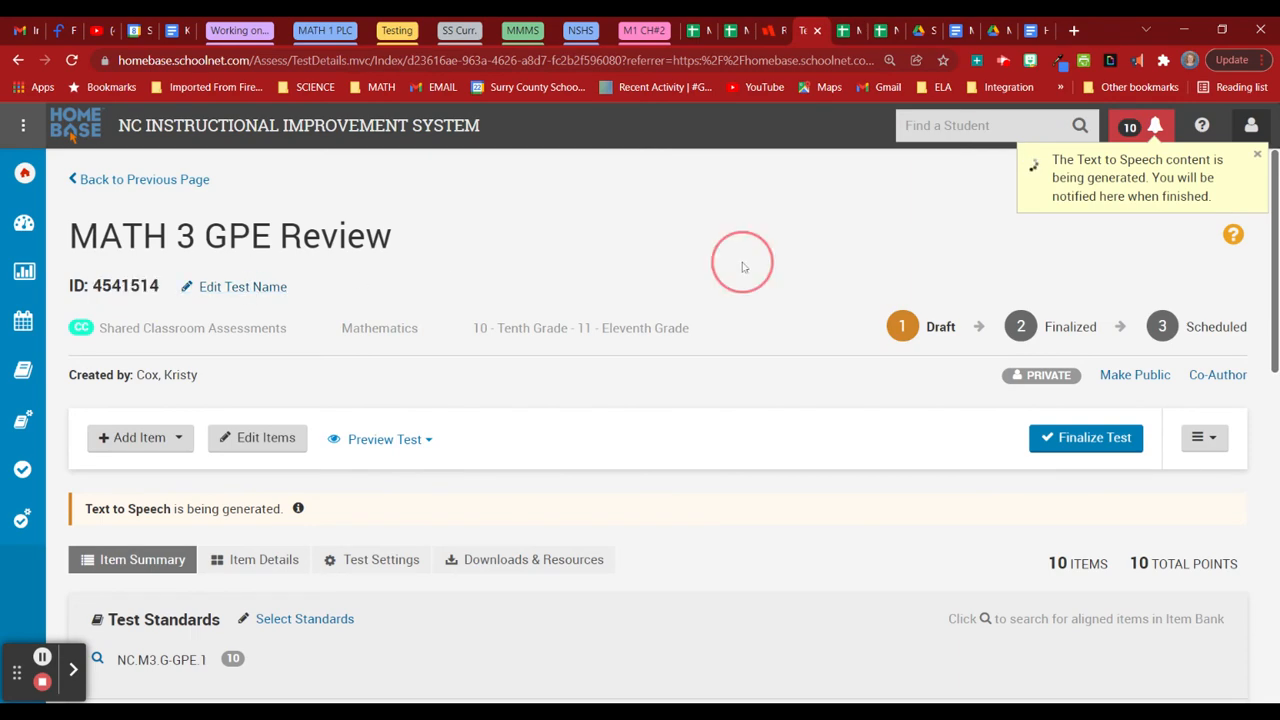
{"action": "left_click", "coordinate": [1080, 437]}
{"action": "left_click", "coordinate": [417, 447]}
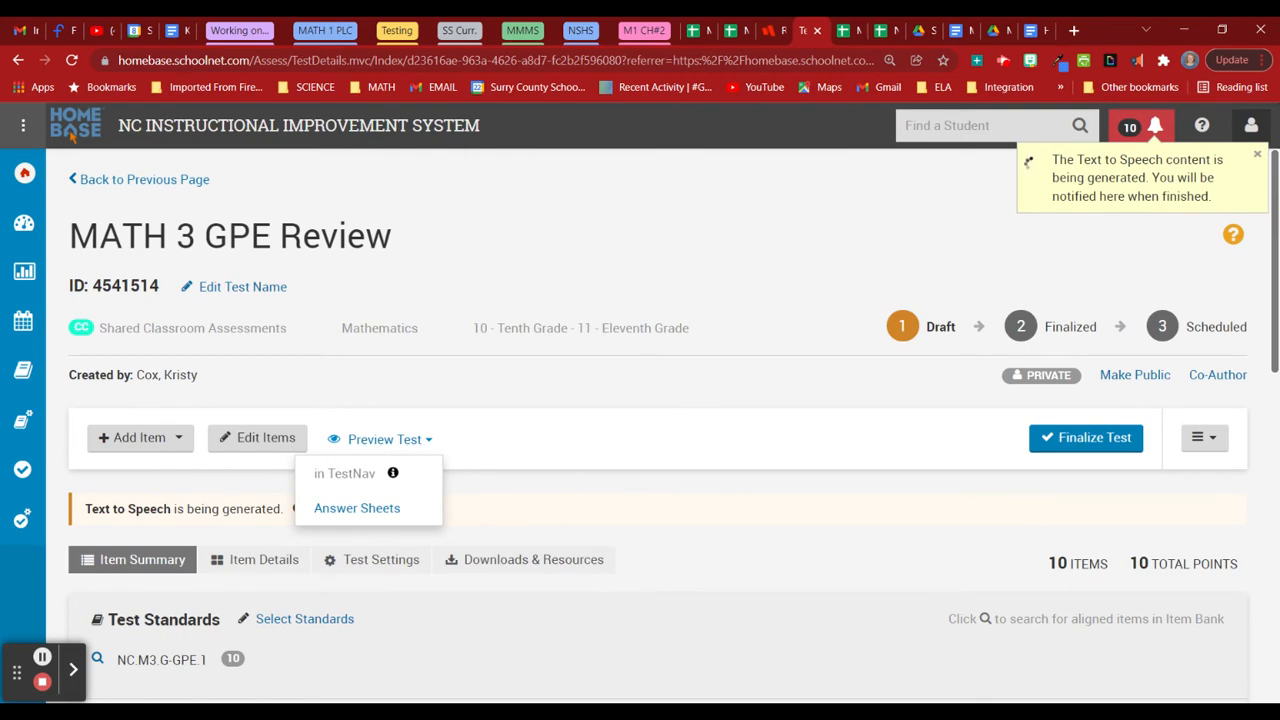
Download the answer key as 4541514_AnswerKey.pdf from Downloads & Resources.
{"action": "left_click", "coordinate": [598, 404]}
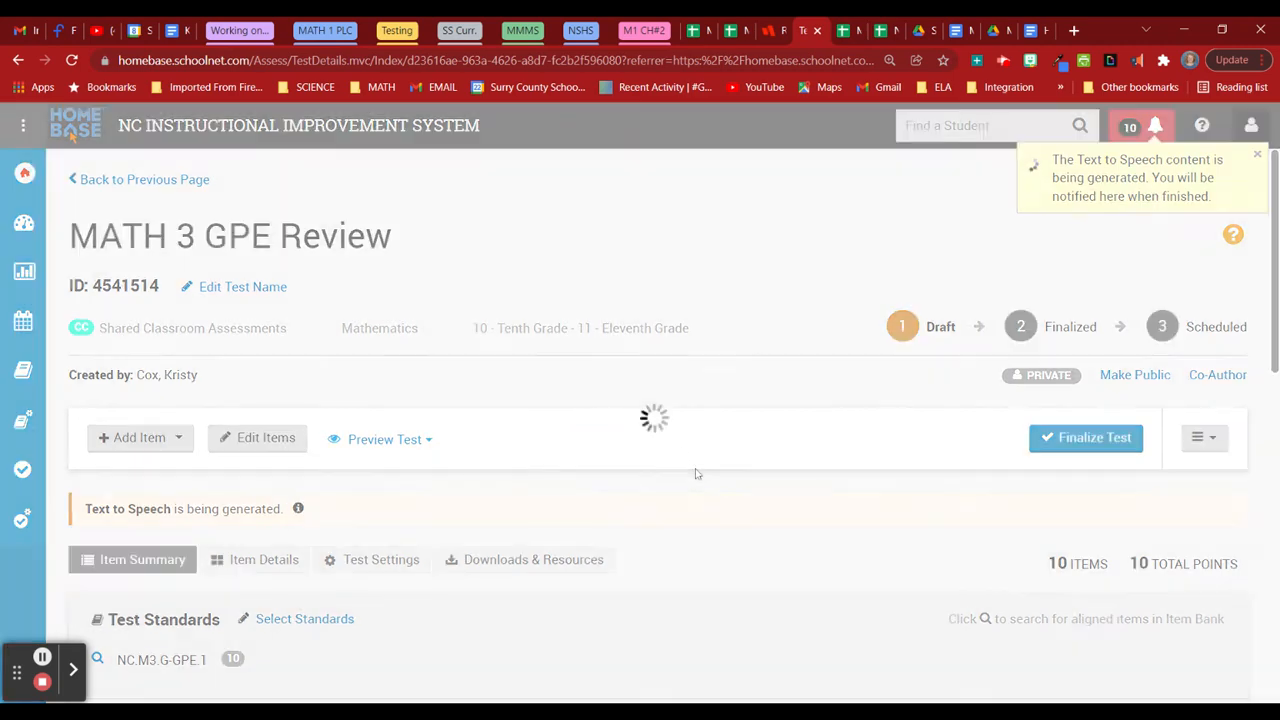
{"action": "scroll", "coordinate": [728, 517], "scroll_direction": "down", "scroll_amount": 1}
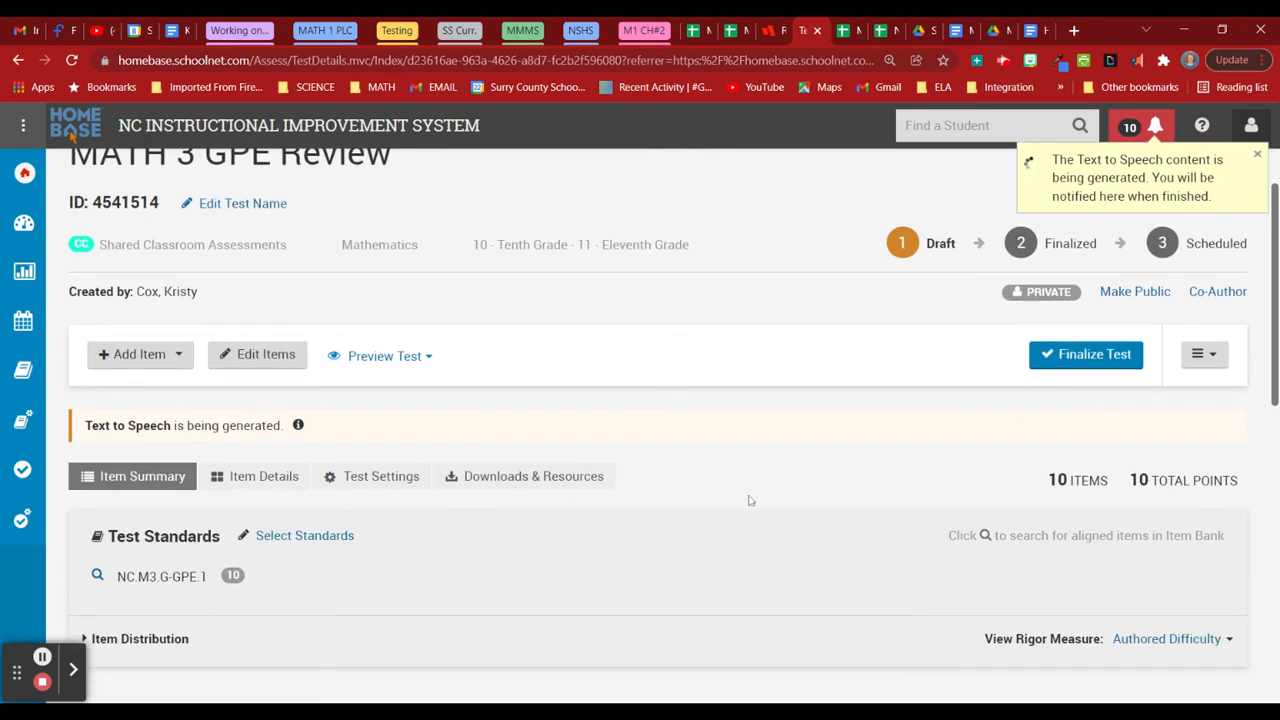
{"action": "scroll", "coordinate": [615, 428], "scroll_direction": "down", "scroll_amount": 2}
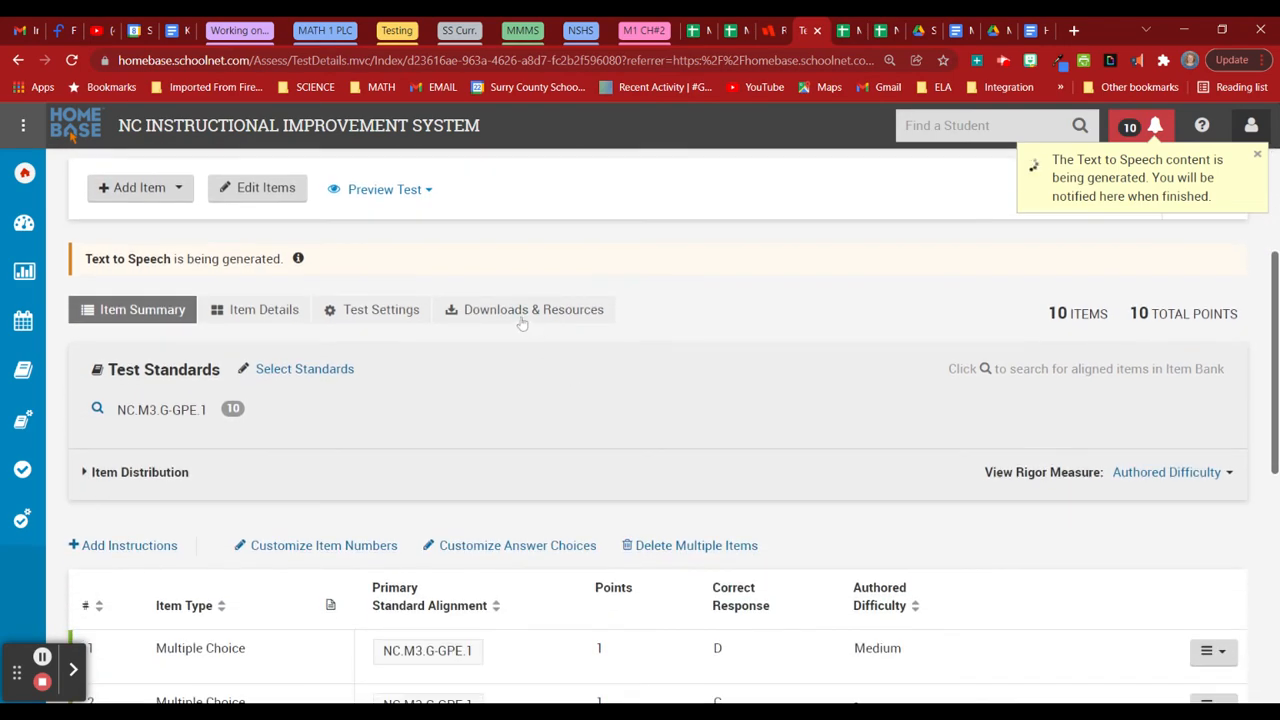
{"action": "left_click", "coordinate": [557, 312]}
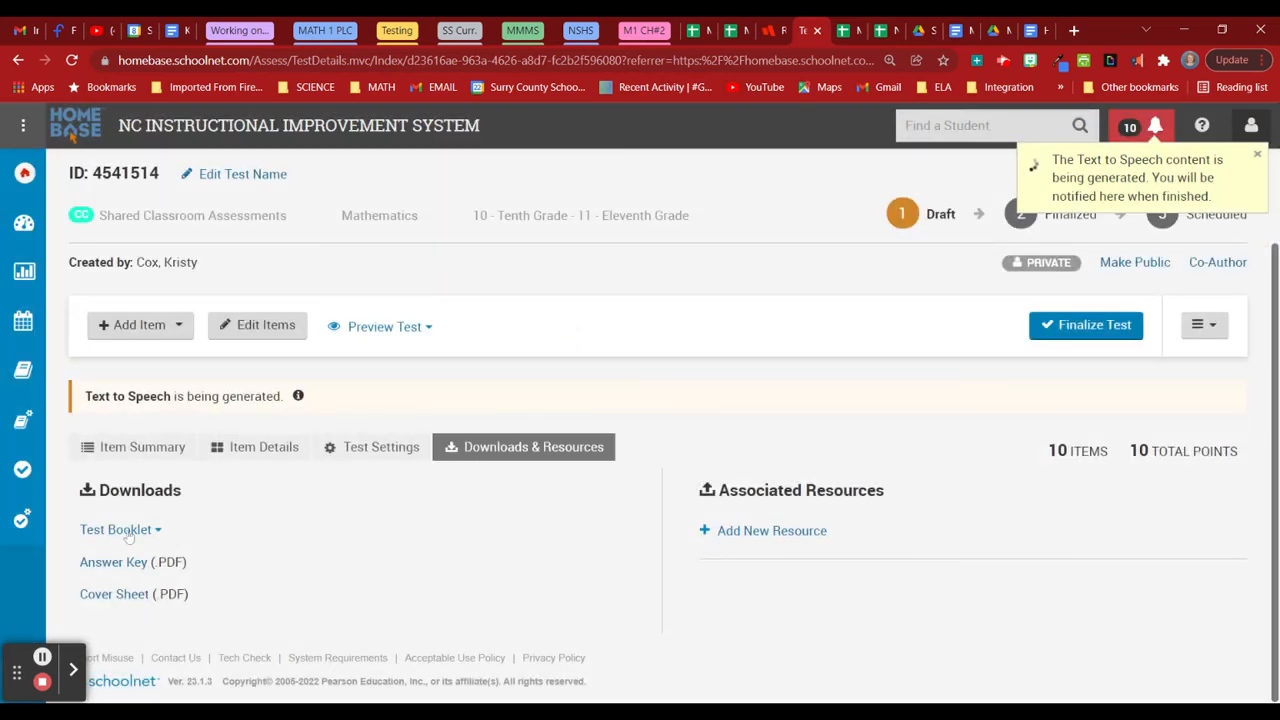
{"action": "left_click", "coordinate": [128, 535]}
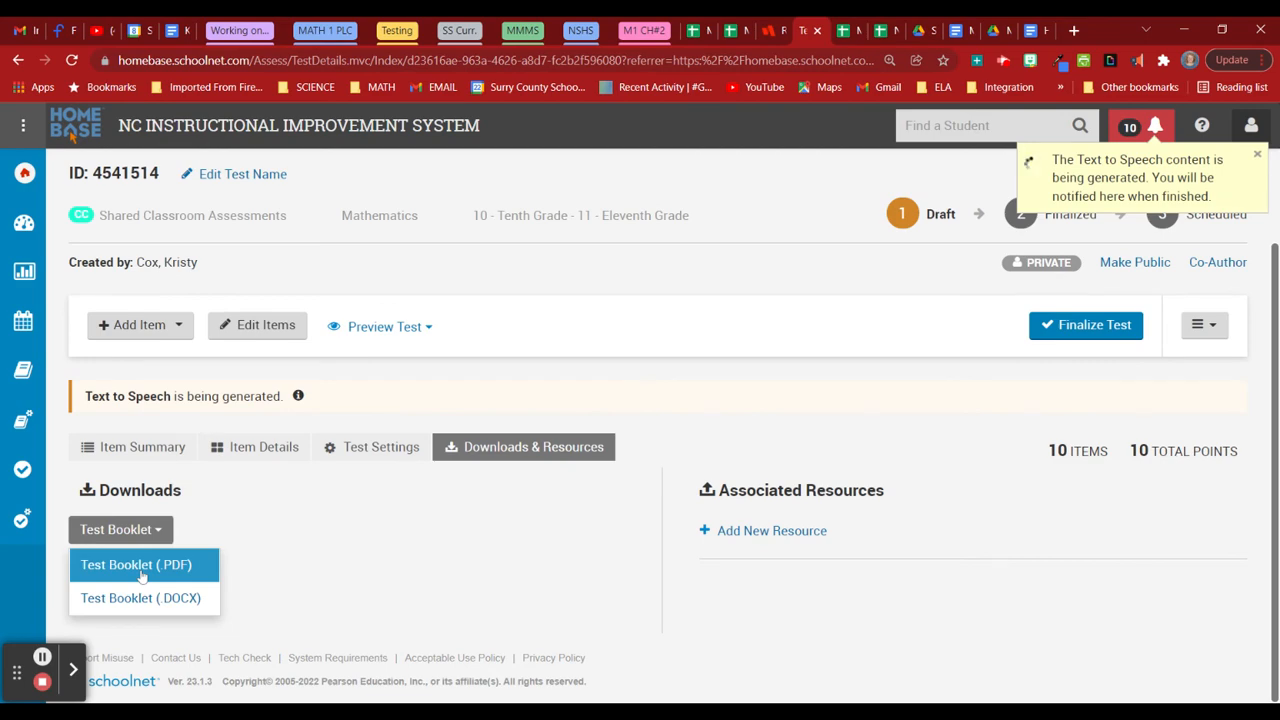
{"action": "left_click", "coordinate": [378, 540]}
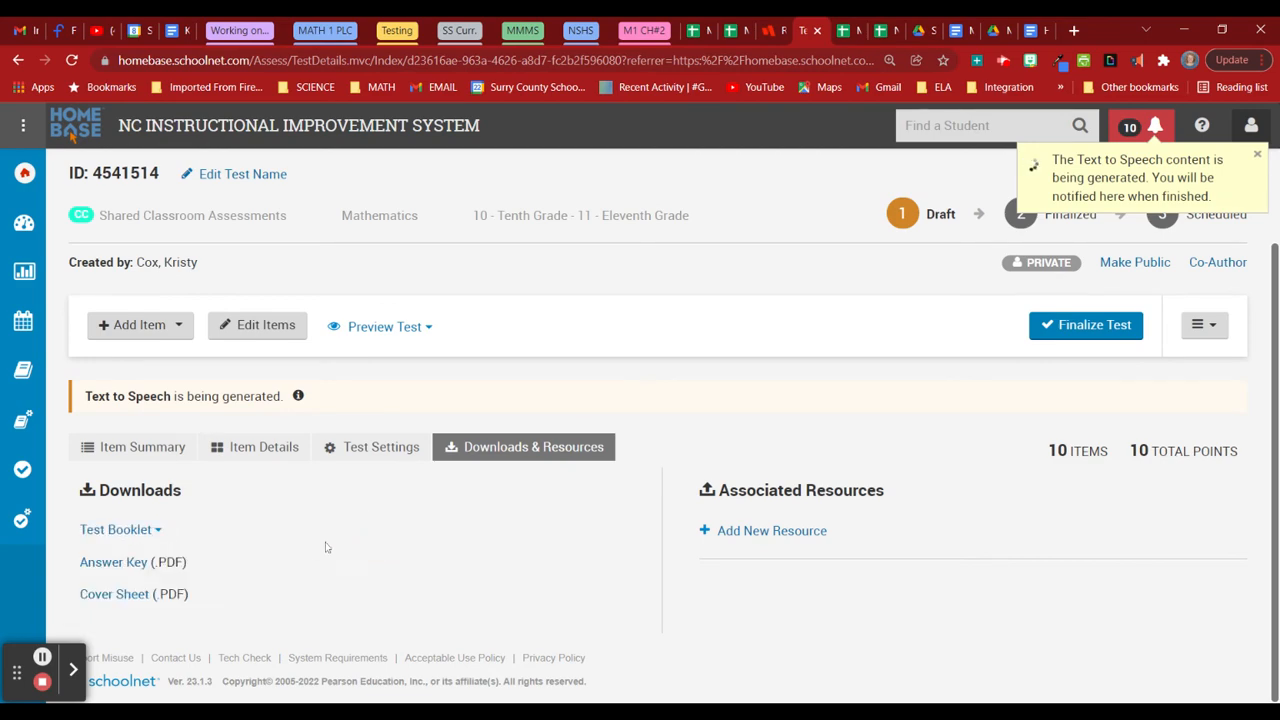
{"action": "left_click", "coordinate": [137, 568]}
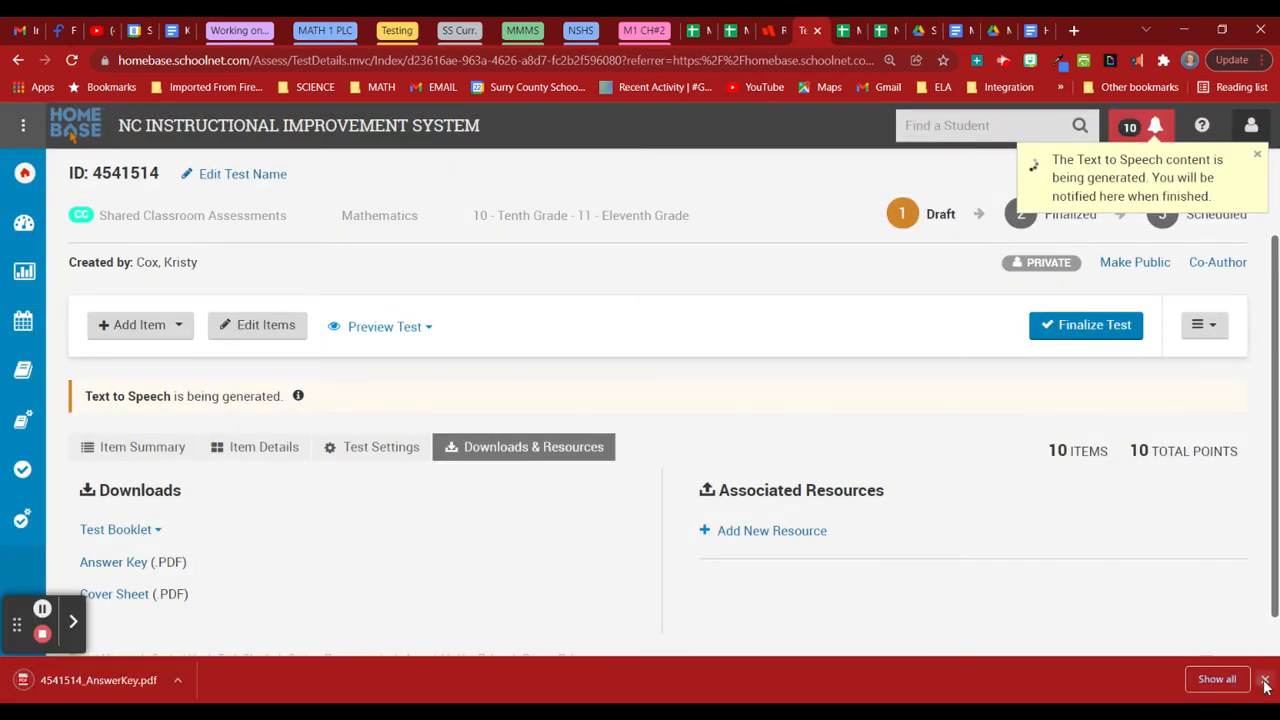
{"action": "left_click", "coordinate": [1265, 679]}
Scroll back up, briefly recheck the preview choices, and return to the Item Summary.
{"action": "scroll", "coordinate": [628, 600], "scroll_direction": "up", "scroll_amount": 1}
{"action": "scroll", "coordinate": [628, 600], "scroll_direction": "up", "scroll_amount": 1}
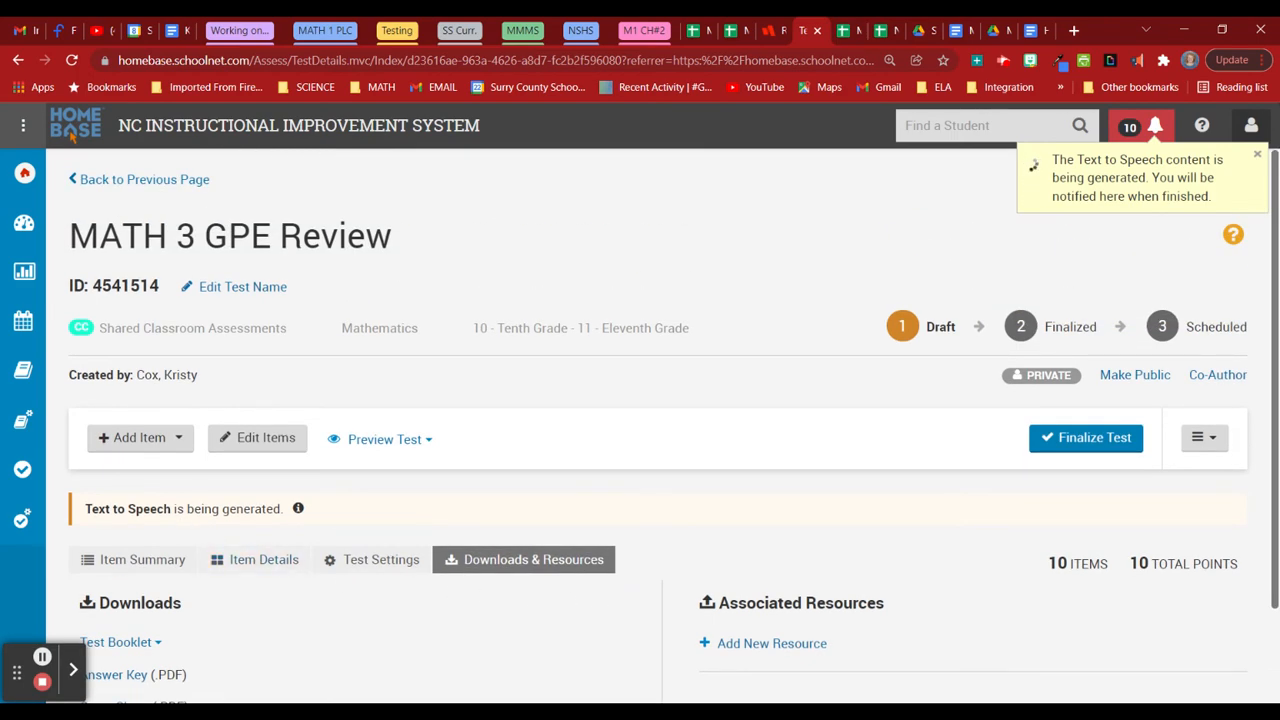
{"action": "left_click", "coordinate": [385, 443]}
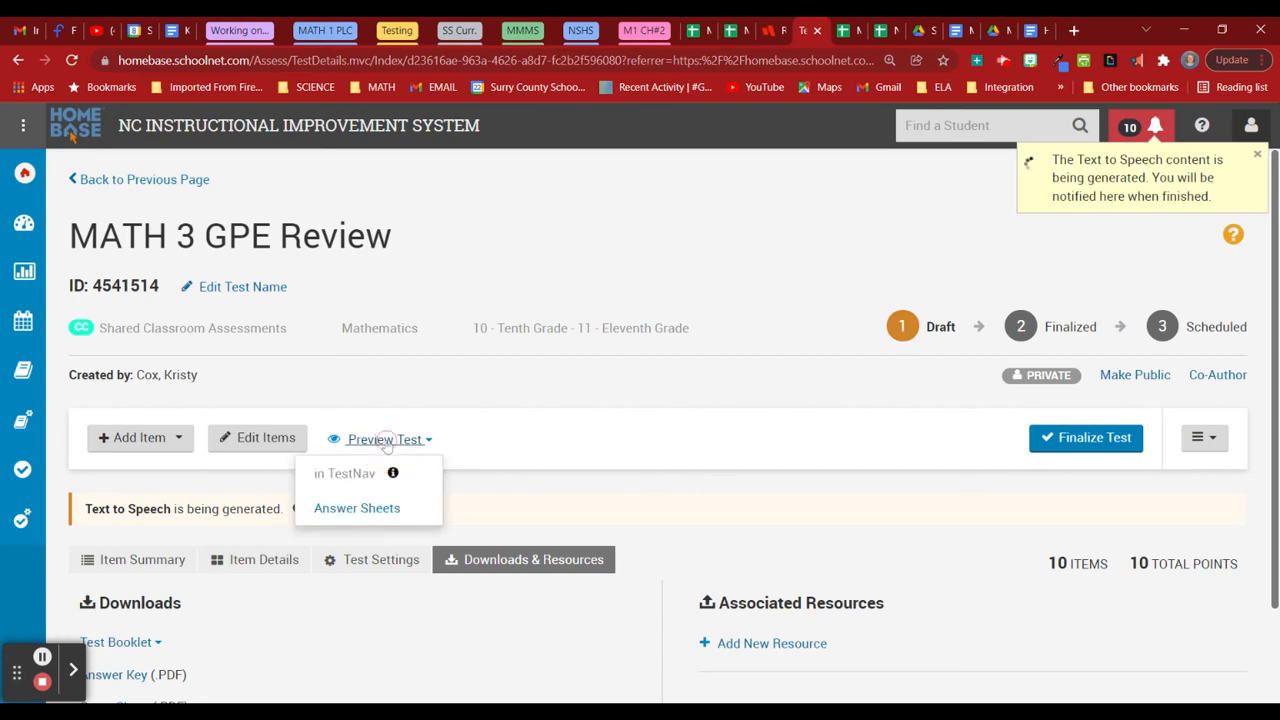
{"action": "left_click", "coordinate": [575, 407]}
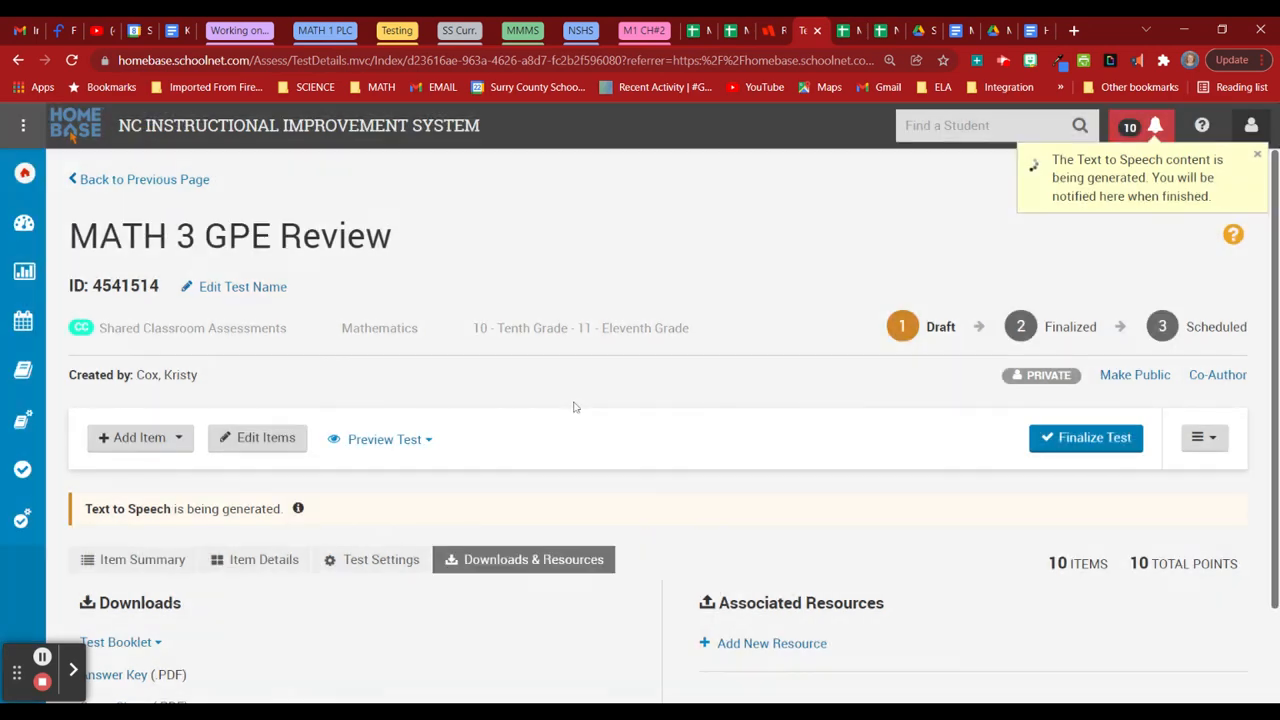
{"action": "scroll", "coordinate": [692, 505], "scroll_direction": "down", "scroll_amount": 2}
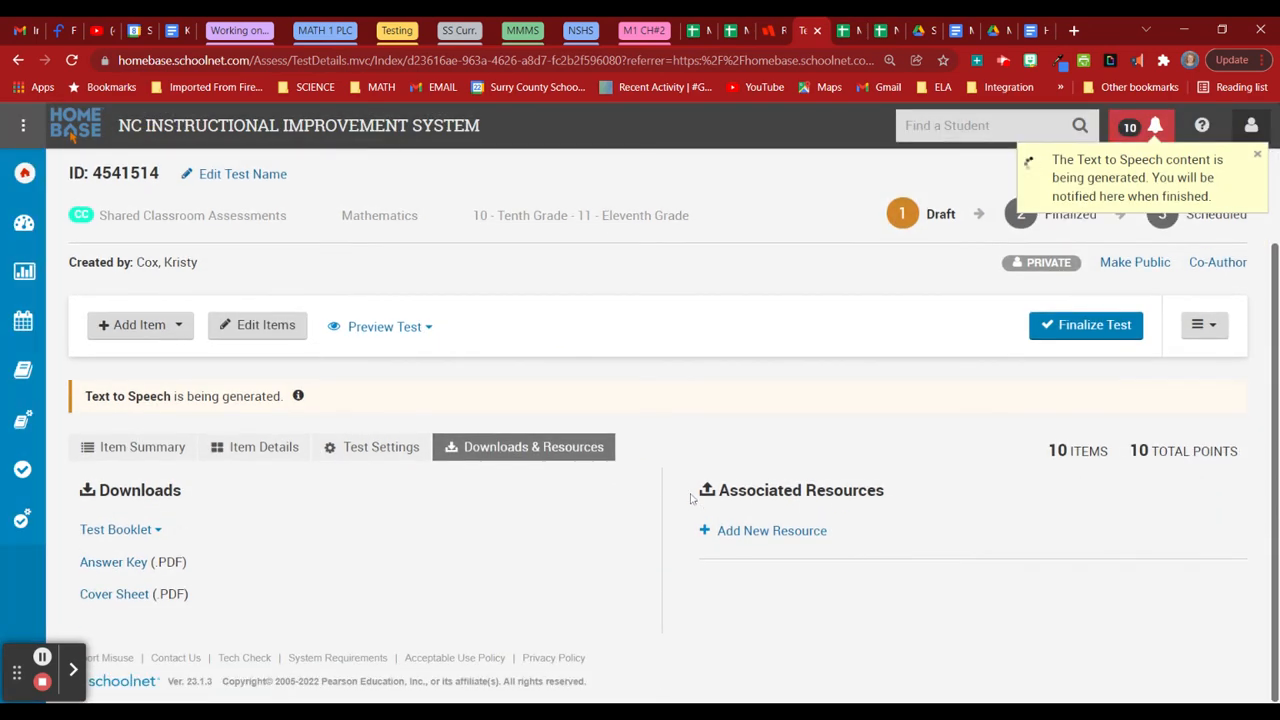
{"action": "left_click", "coordinate": [172, 449]}
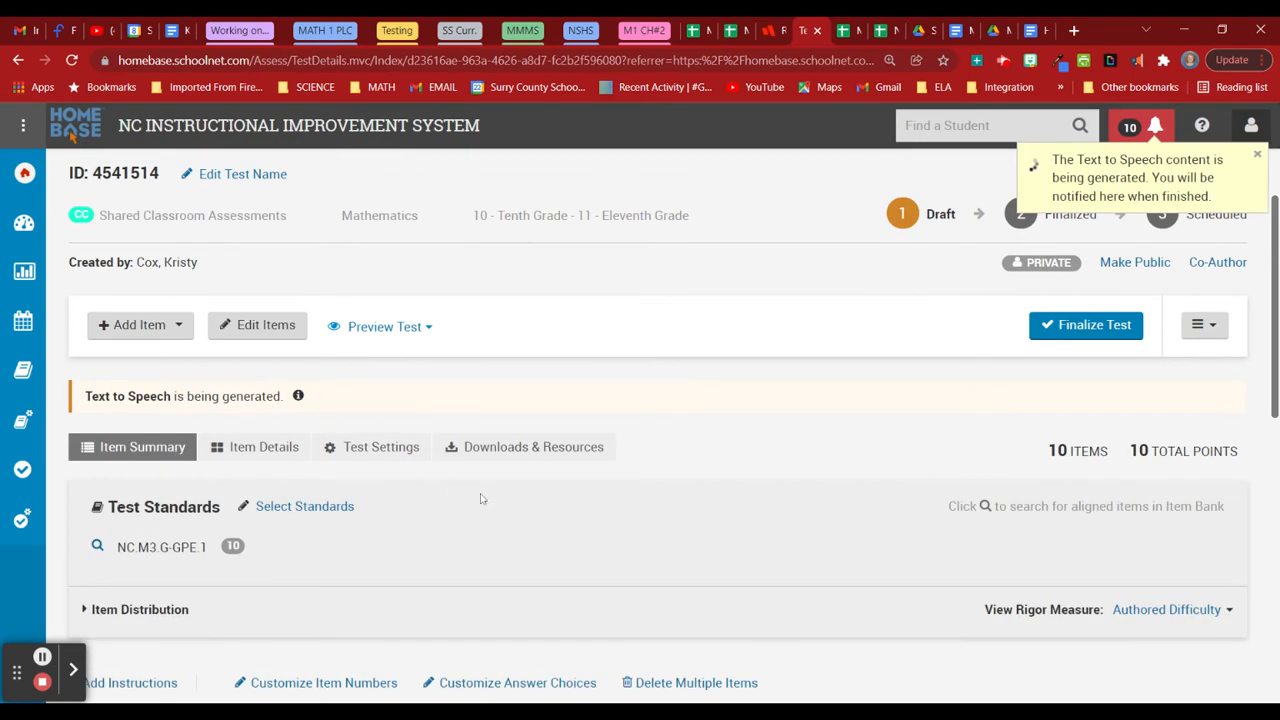
Scroll through the ten-item Item Summary table.
{"action": "scroll", "coordinate": [543, 505], "scroll_direction": "down", "scroll_amount": 3}
{"action": "scroll", "coordinate": [543, 505], "scroll_direction": "down", "scroll_amount": 5}
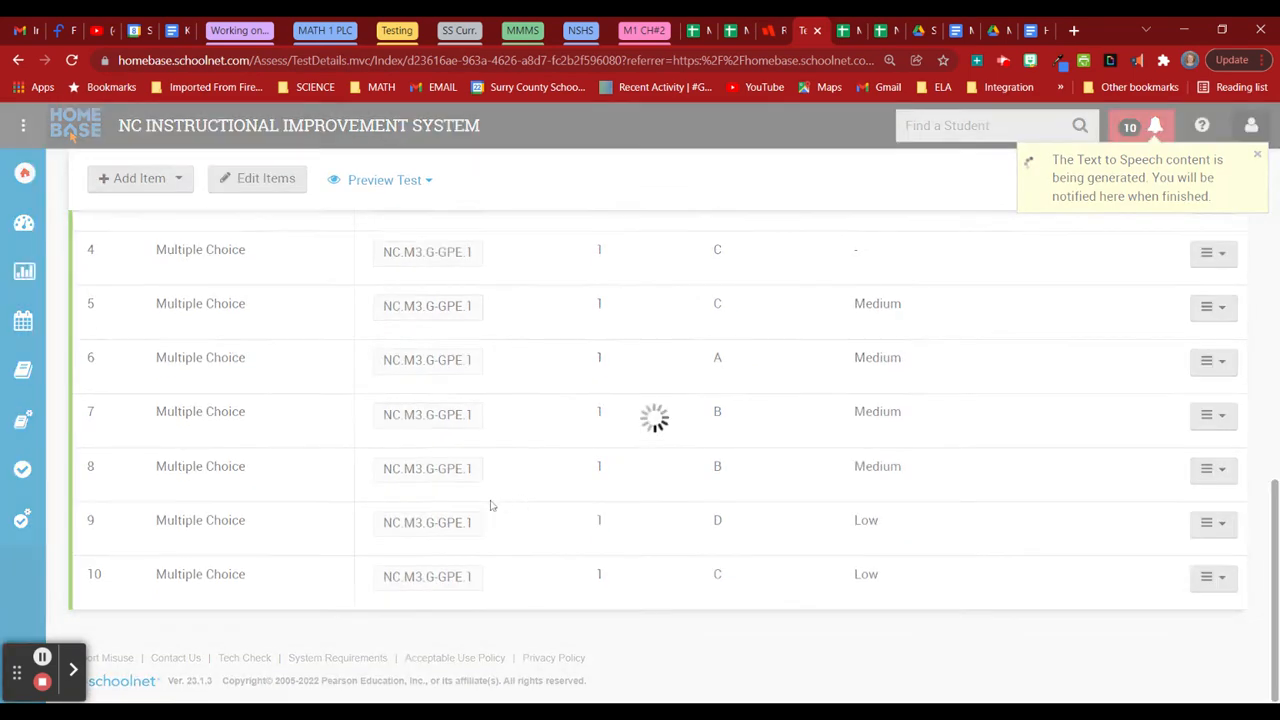
{"action": "scroll", "coordinate": [505, 440], "scroll_direction": "up", "scroll_amount": 4}
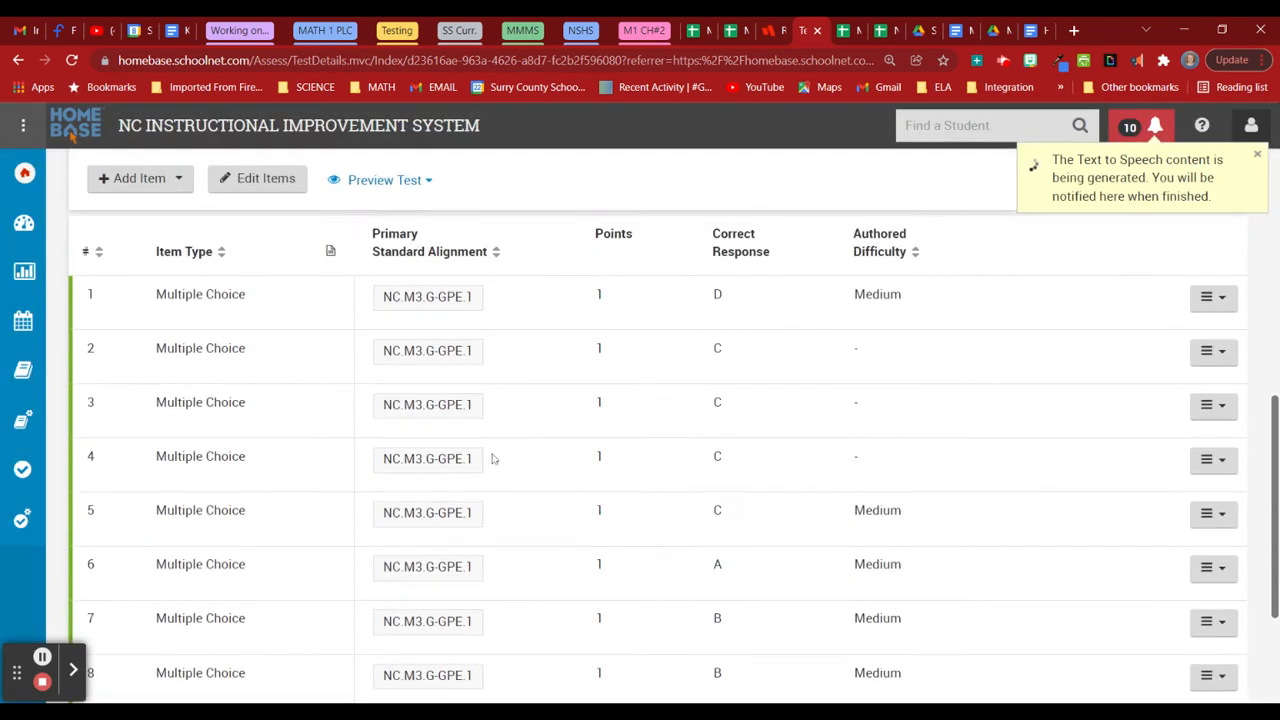
{"action": "scroll", "coordinate": [470, 458], "scroll_direction": "up", "scroll_amount": 3}
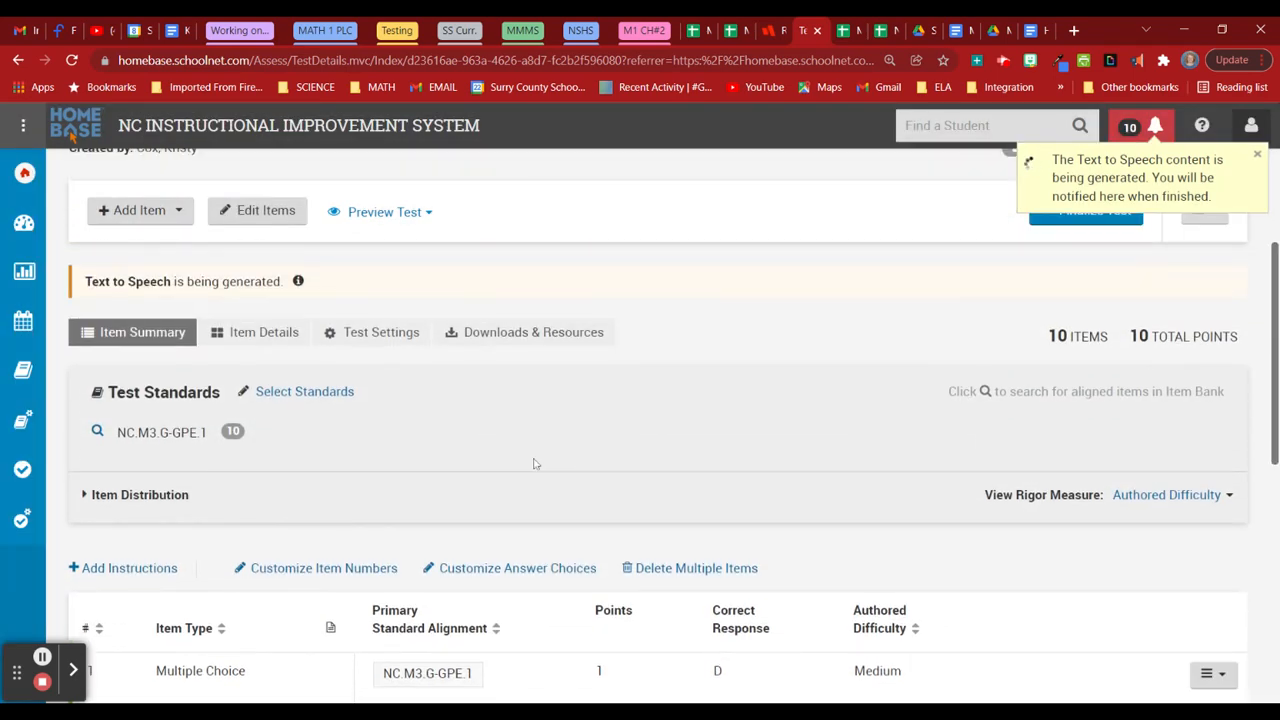
{"action": "scroll", "coordinate": [534, 463], "scroll_direction": "up", "scroll_amount": 2}
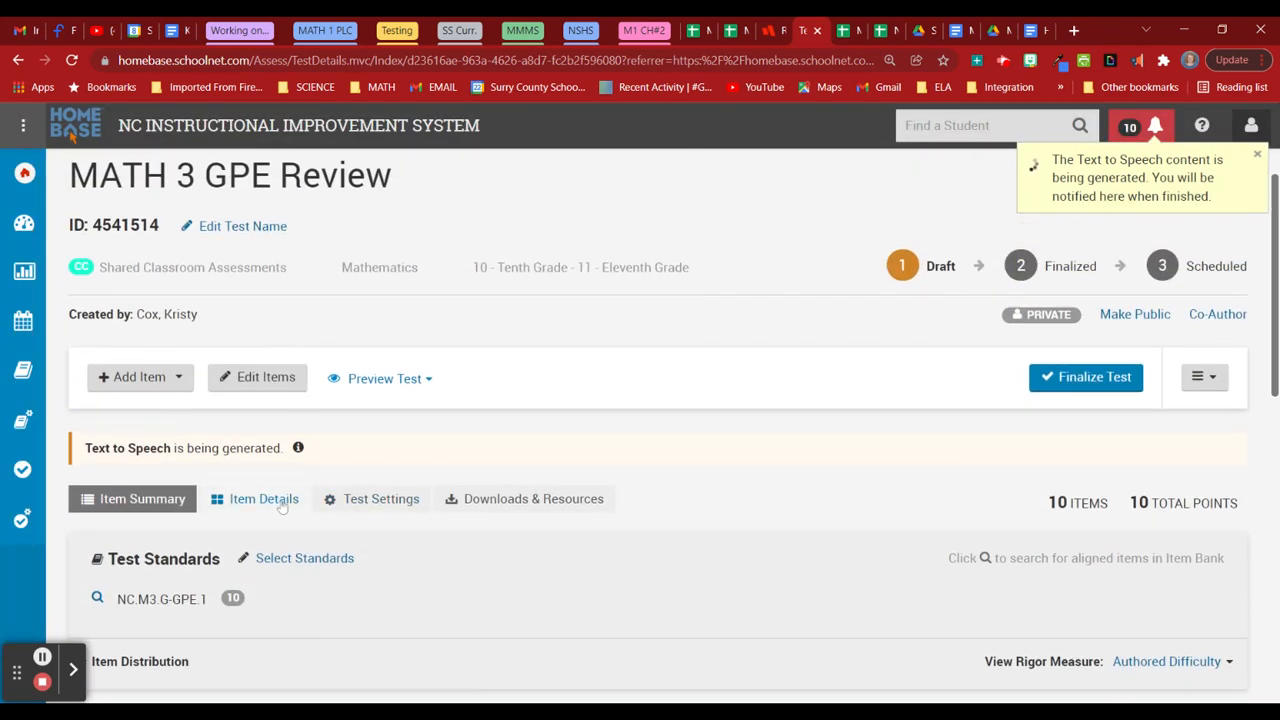
Review the Test Settings restrictions, score groups and properties.
{"action": "left_click", "coordinate": [347, 502]}
{"action": "scroll", "coordinate": [634, 498], "scroll_direction": "down", "scroll_amount": 4}
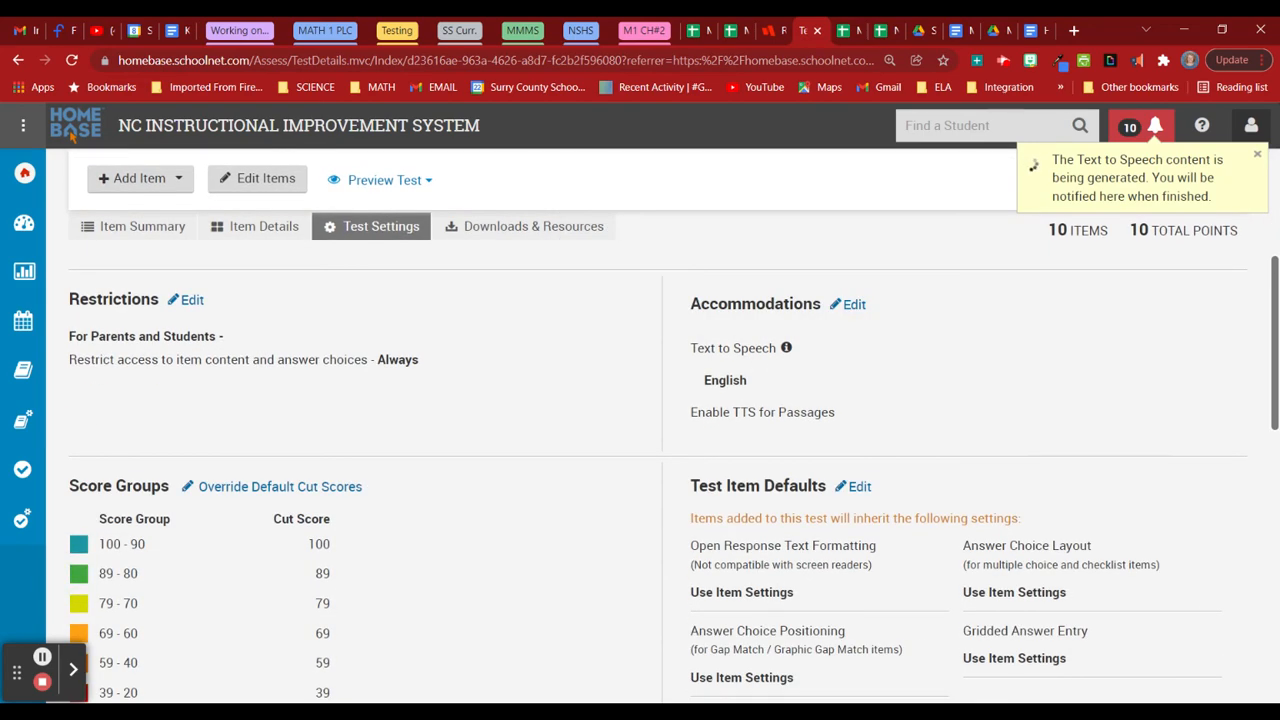
{"action": "scroll", "coordinate": [537, 520], "scroll_direction": "down", "scroll_amount": 2}
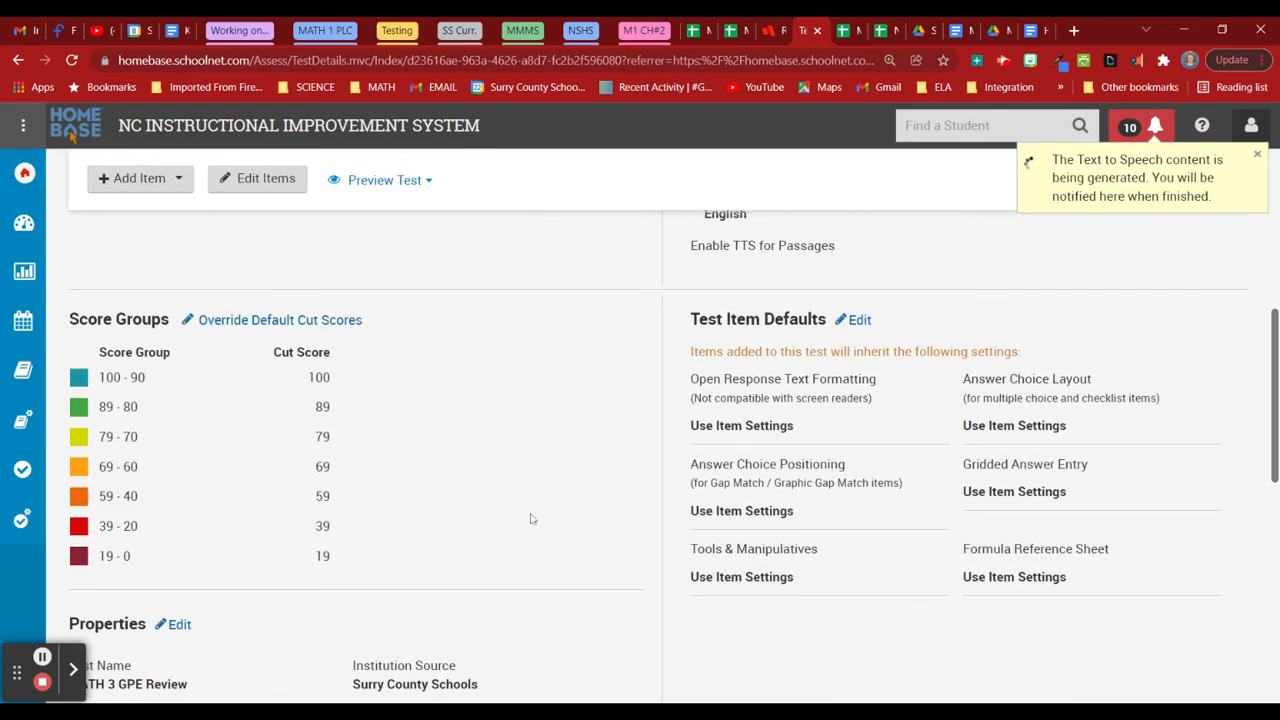
{"action": "scroll", "coordinate": [360, 463], "scroll_direction": "down", "scroll_amount": 3}
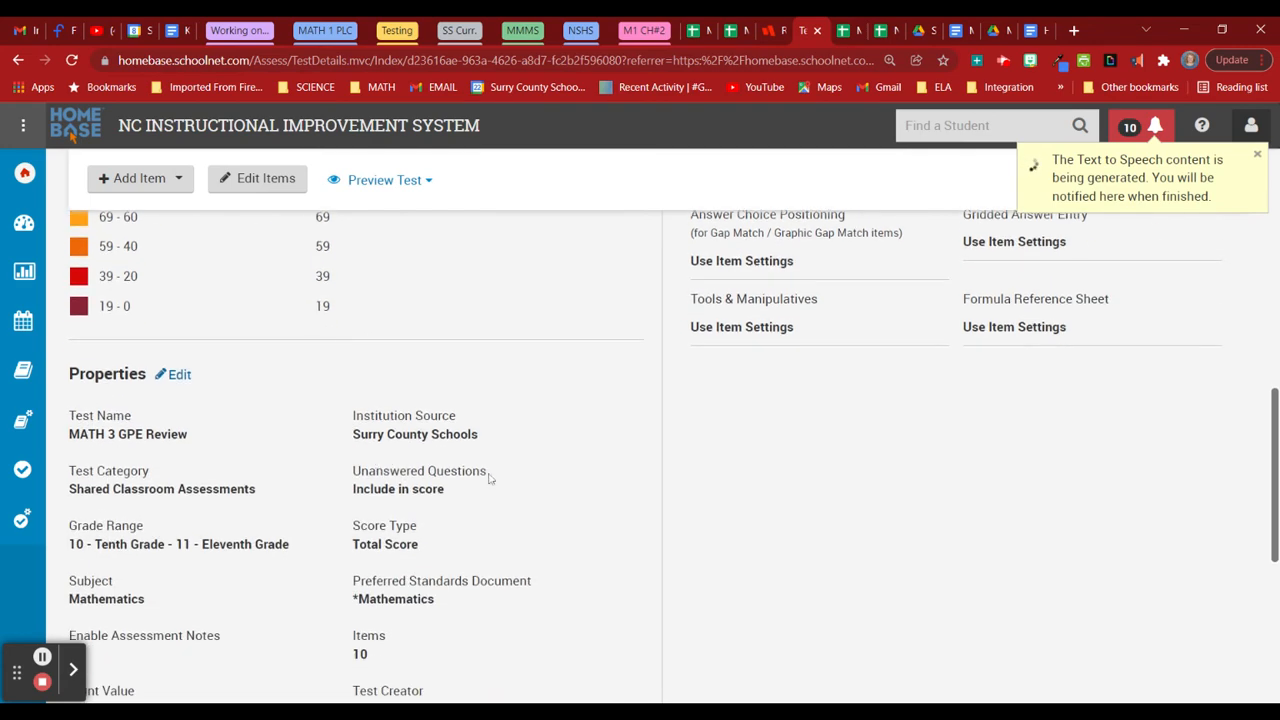
{"action": "scroll", "coordinate": [505, 488], "scroll_direction": "down", "scroll_amount": 3}
{"action": "scroll", "coordinate": [563, 517], "scroll_direction": "down", "scroll_amount": 3}
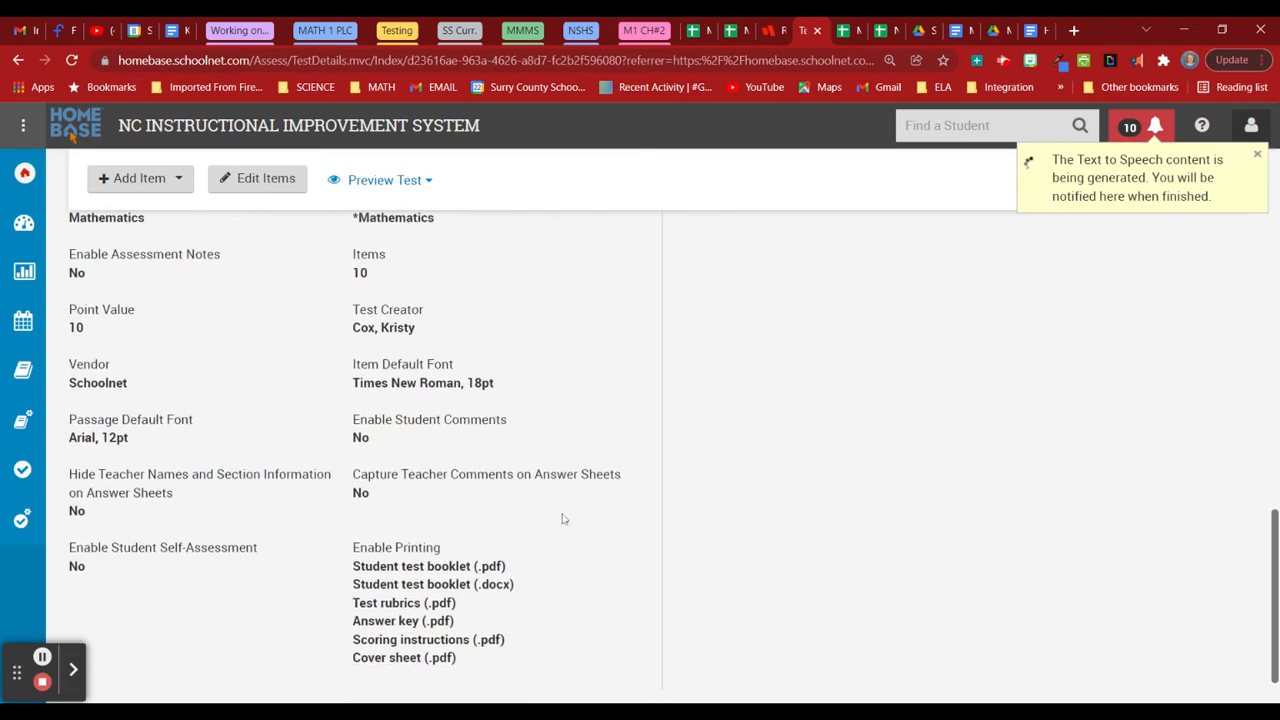
{"action": "scroll", "coordinate": [720, 570], "scroll_direction": "up", "scroll_amount": 9}
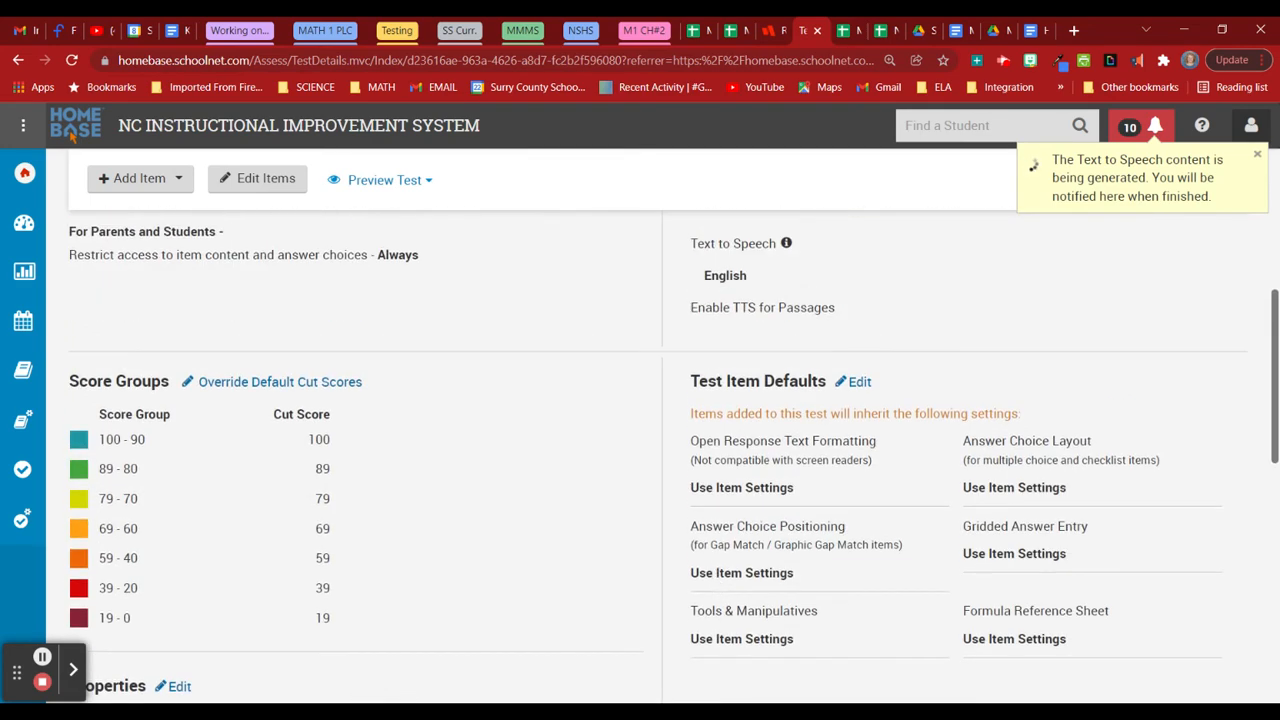
{"action": "scroll", "coordinate": [667, 567], "scroll_direction": "up", "scroll_amount": 5}
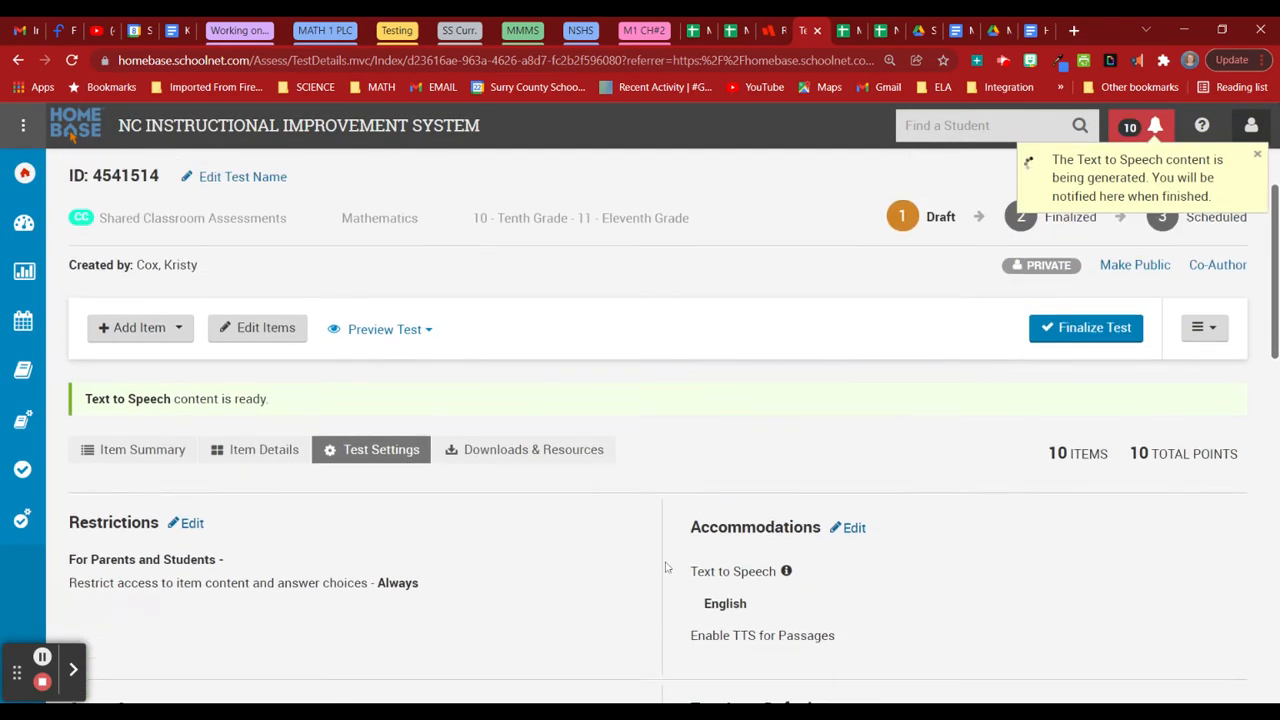
{"action": "scroll", "coordinate": [667, 567], "scroll_direction": "up", "scroll_amount": 1}
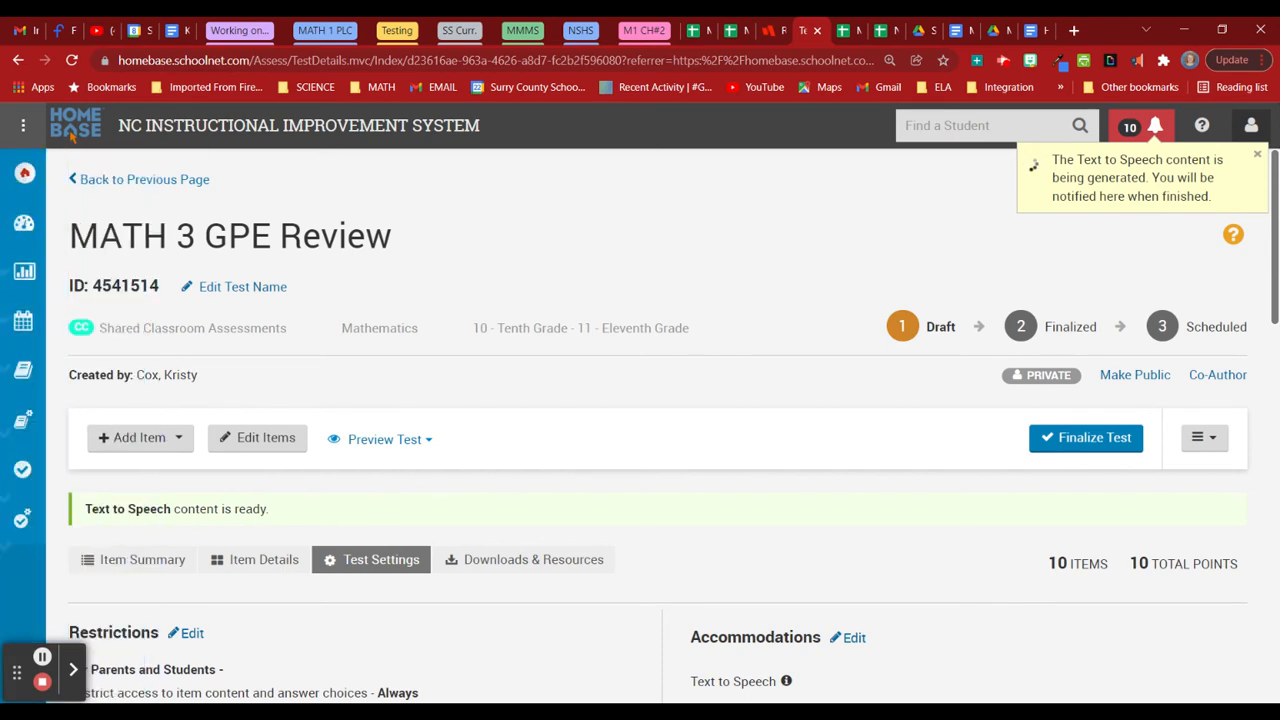
{"action": "left_click", "coordinate": [417, 442]}
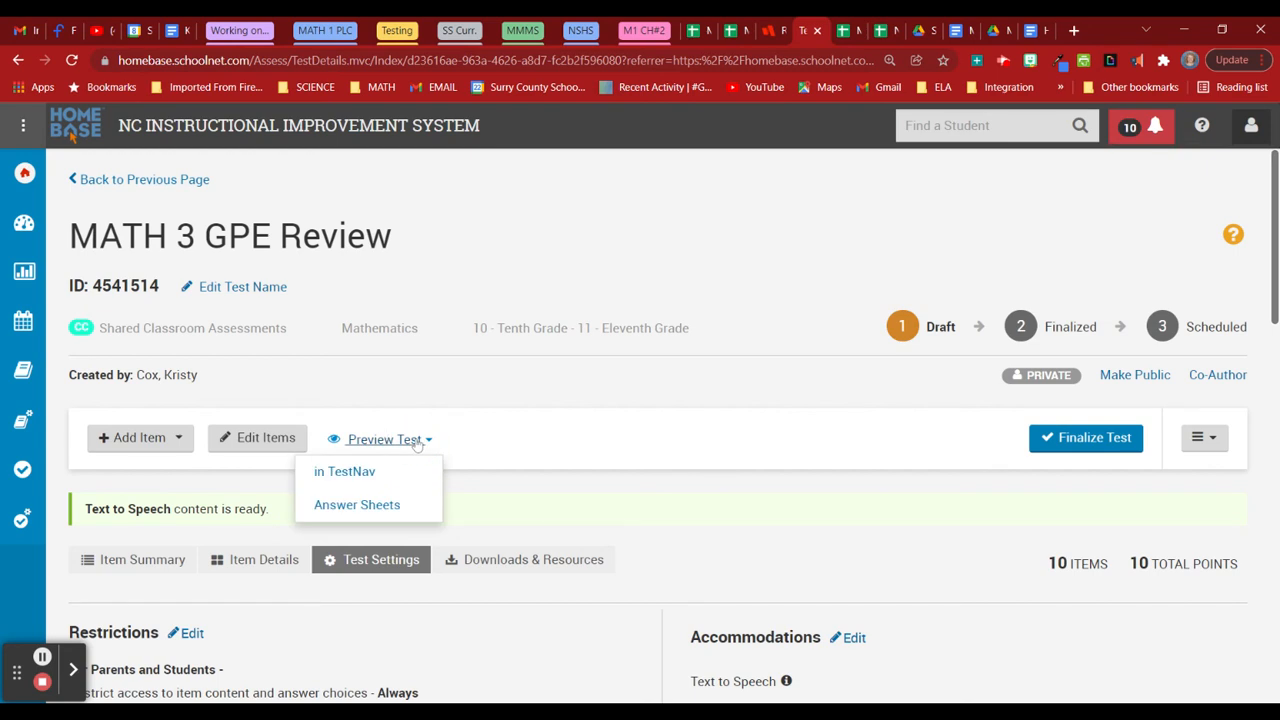
{"action": "left_click", "coordinate": [376, 473]}
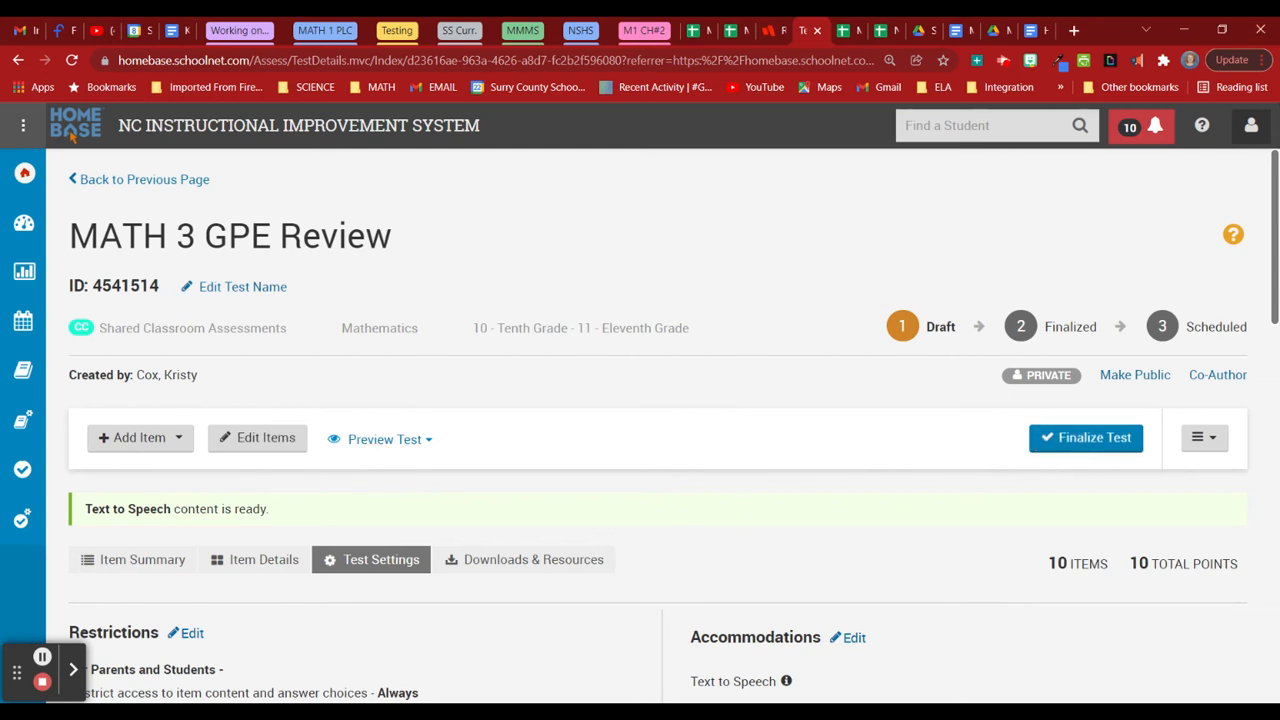
Finalize MATH 3 GPE Review and open its Schedule a Test page.
{"action": "left_click", "coordinate": [1050, 441]}
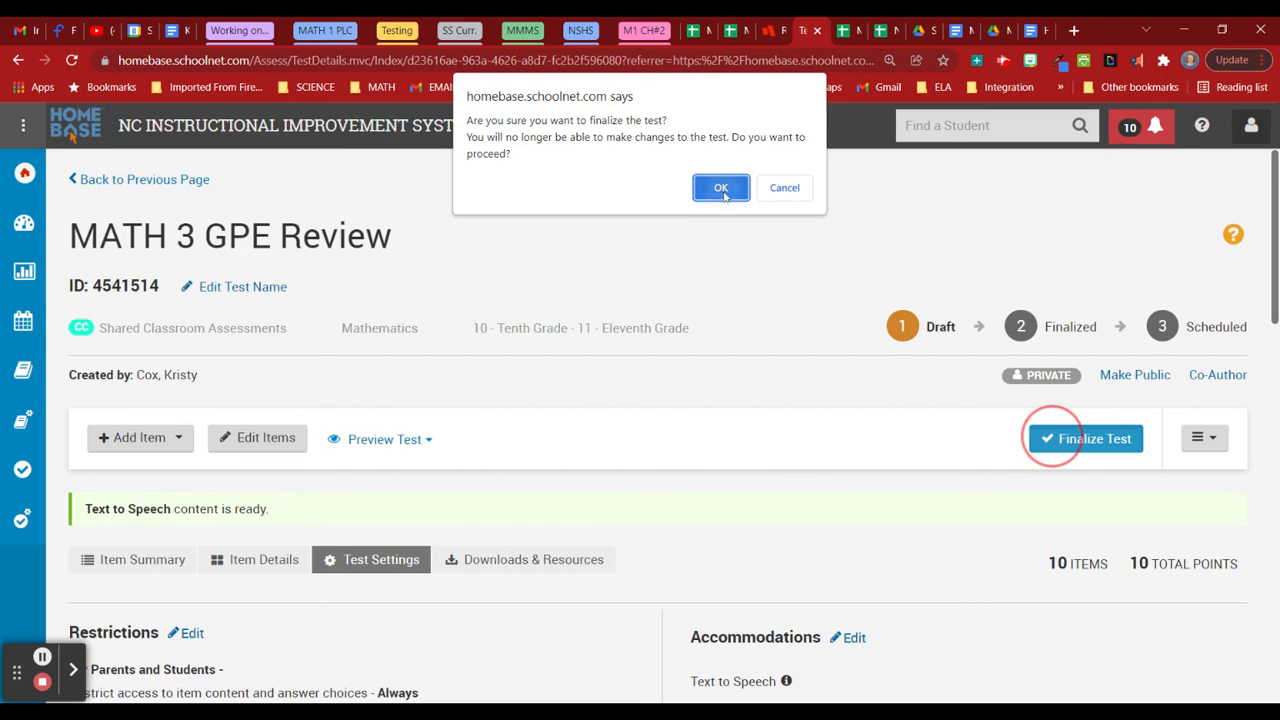
{"action": "left_click", "coordinate": [721, 190]}
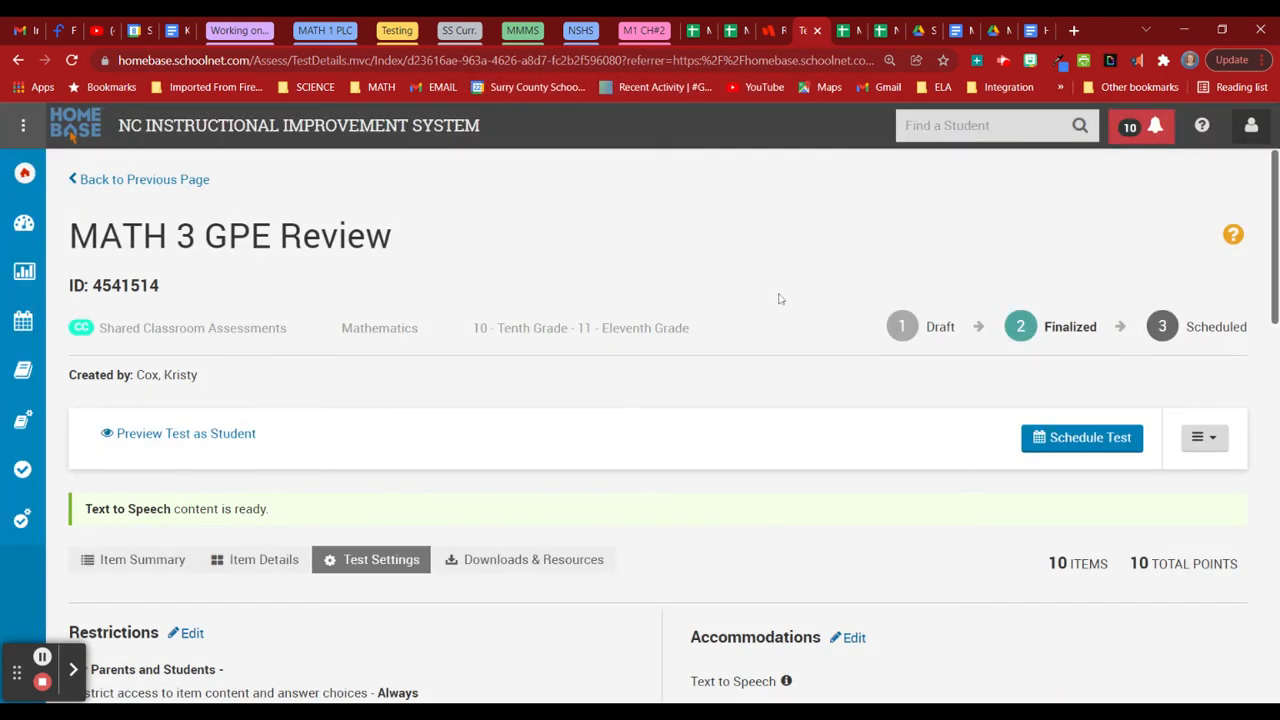
{"action": "left_click", "coordinate": [1042, 442]}
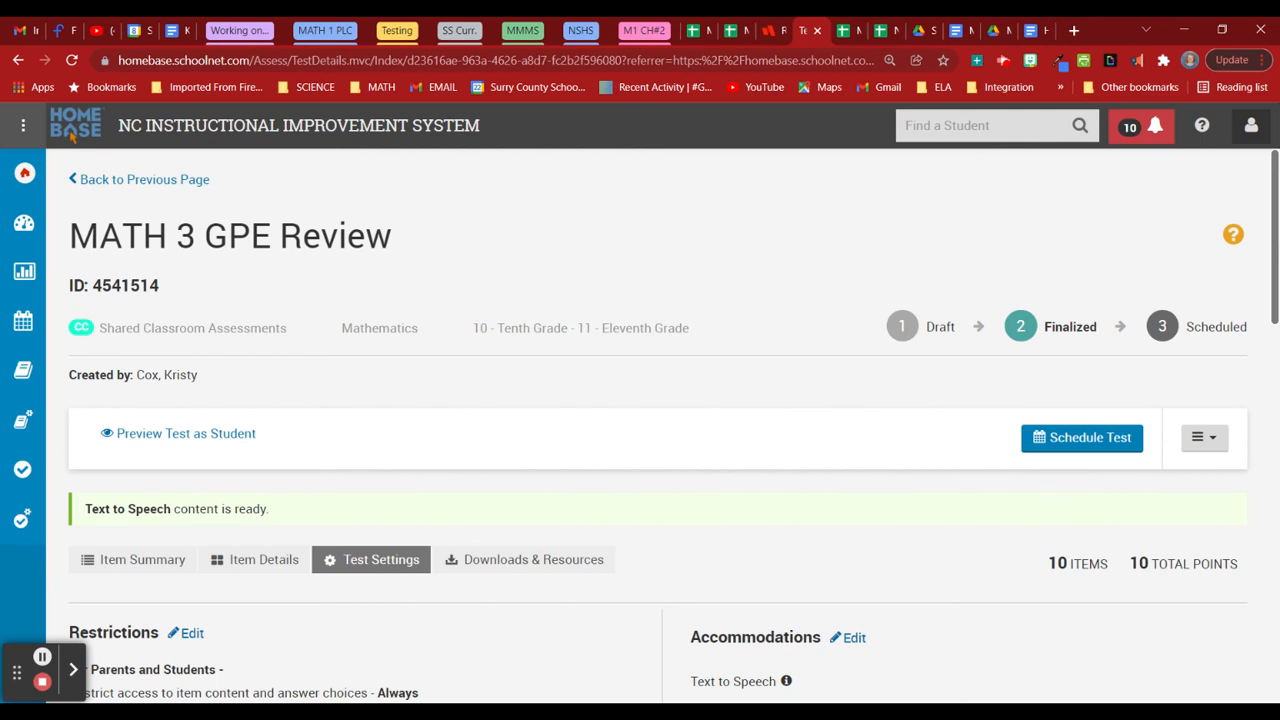
{"action": "left_click", "coordinate": [1040, 447]}
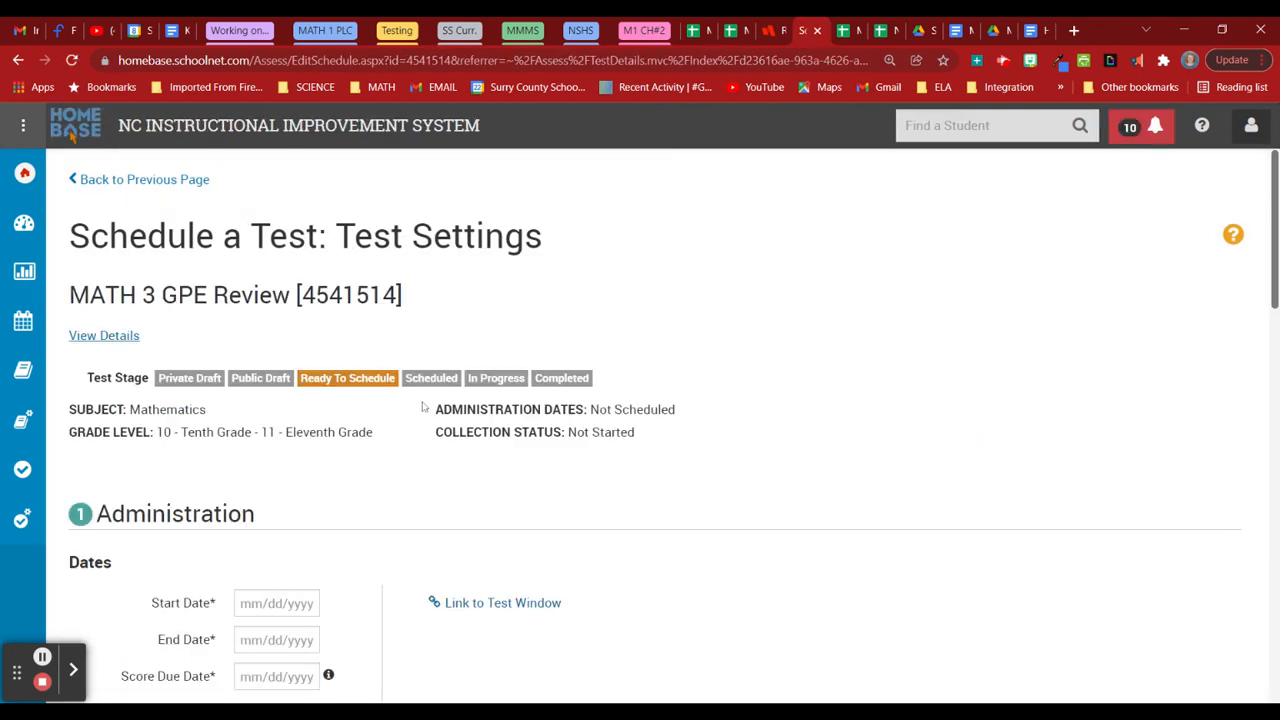
Pick April 10, 2022 as the start date and June 10, 2022 as the end date.
{"action": "scroll", "coordinate": [415, 440], "scroll_direction": "down", "scroll_amount": 3}
{"action": "left_click", "coordinate": [277, 270]}
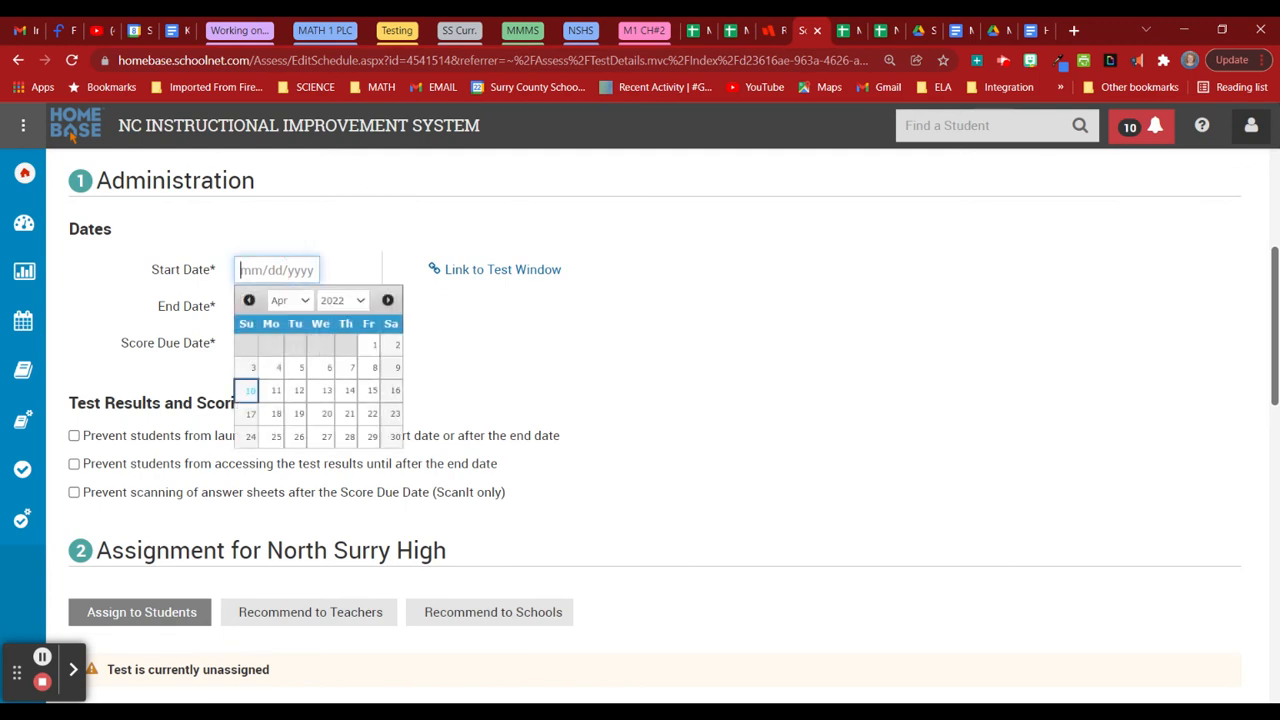
{"action": "left_click", "coordinate": [250, 392]}
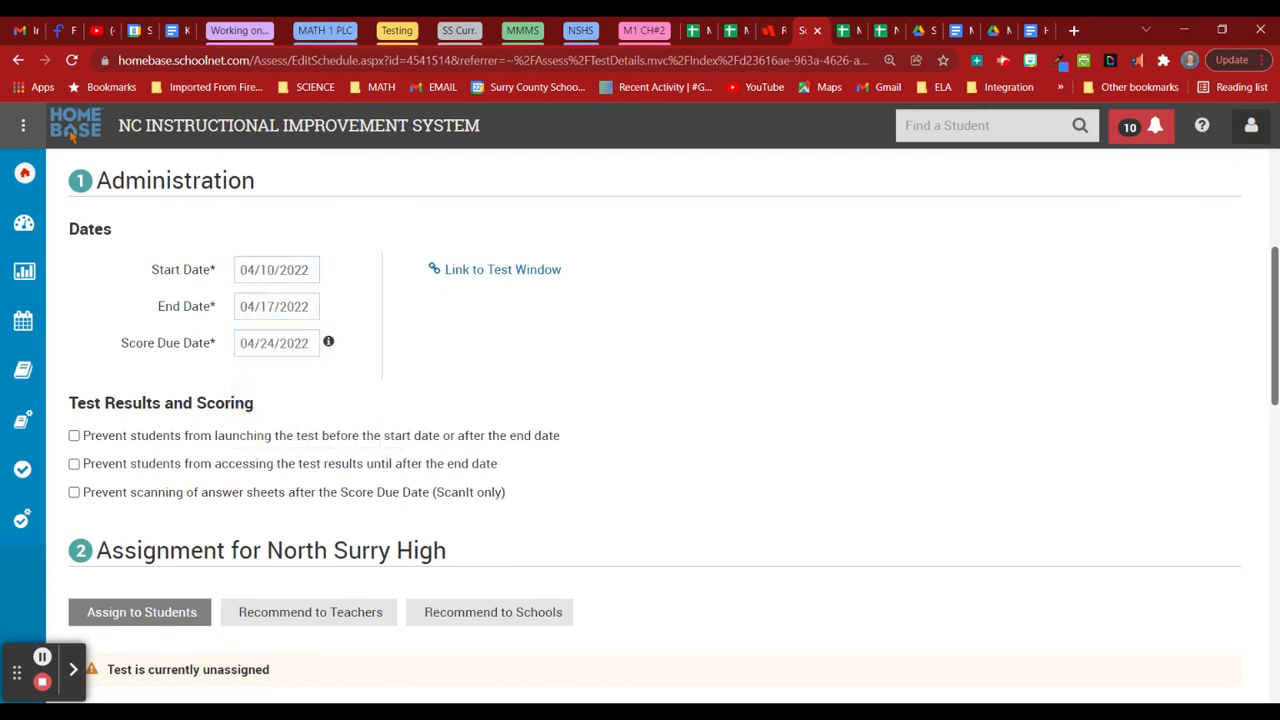
{"action": "left_click", "coordinate": [268, 306]}
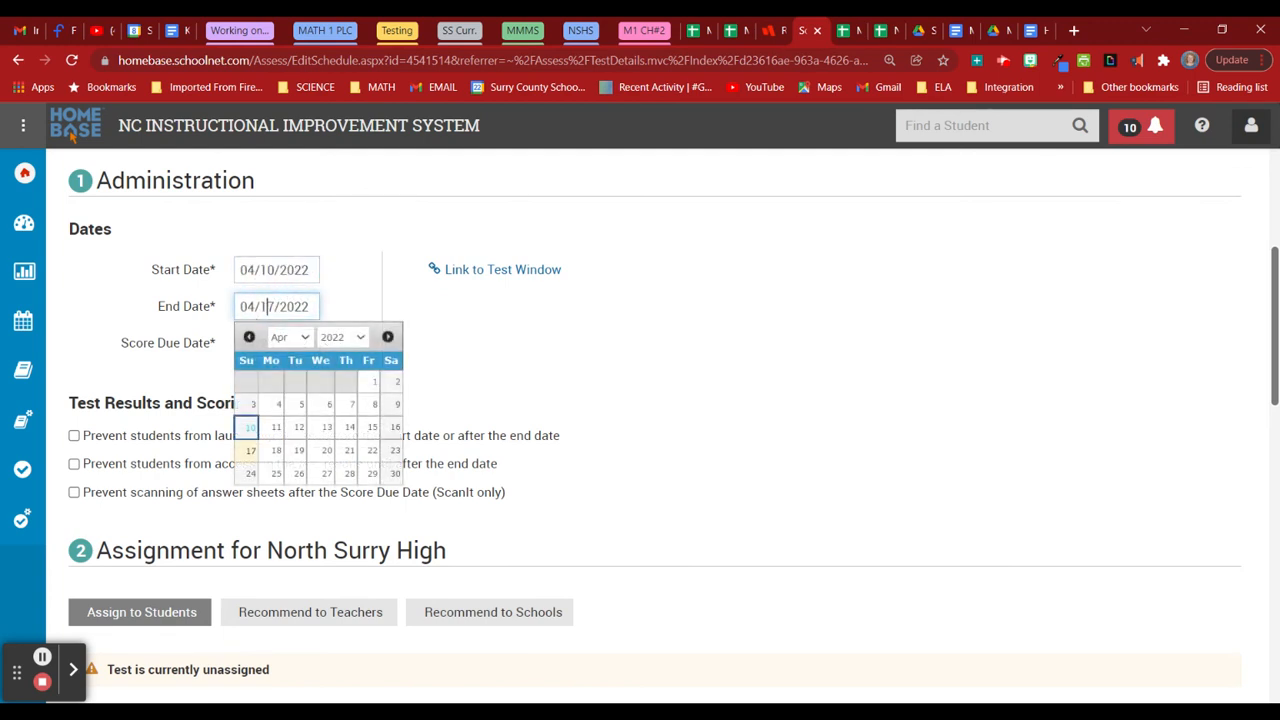
{"action": "left_click", "coordinate": [294, 356]}
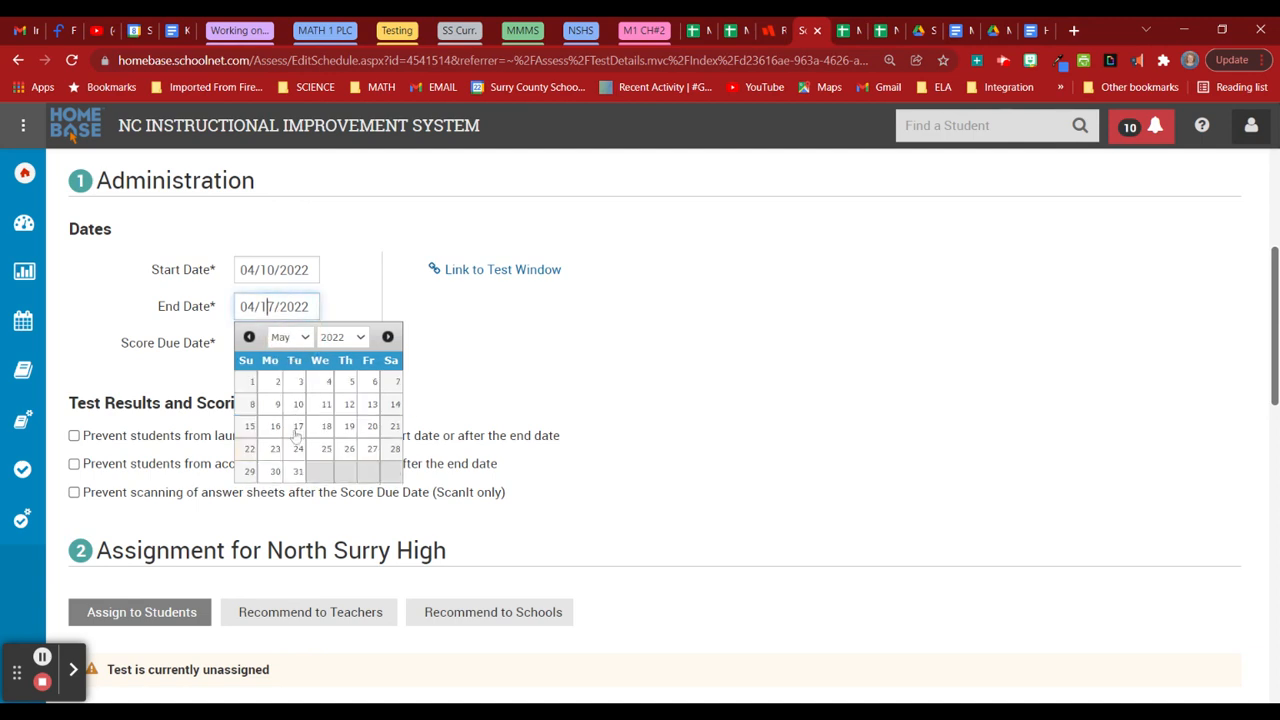
{"action": "left_click", "coordinate": [298, 473]}
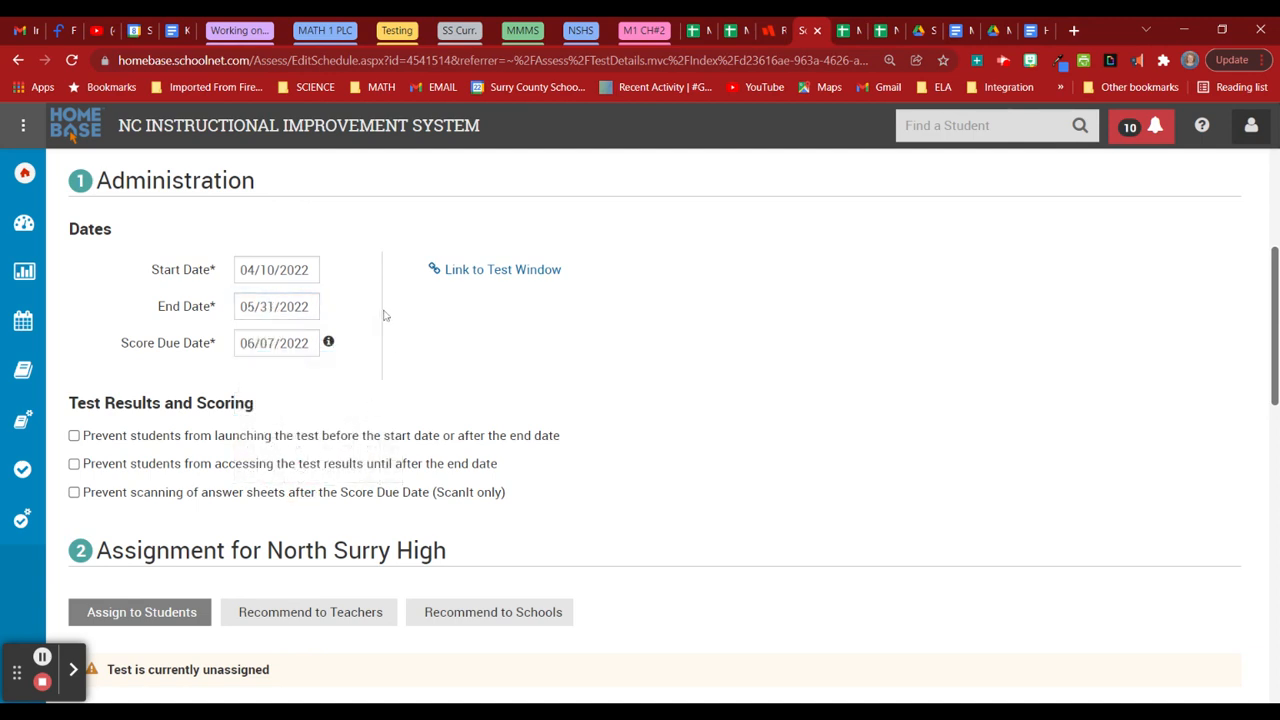
{"action": "scroll", "coordinate": [385, 318], "scroll_direction": "down", "scroll_amount": 2}
{"action": "scroll", "coordinate": [384, 322], "scroll_direction": "up", "scroll_amount": 2}
{"action": "left_click", "coordinate": [292, 306]}
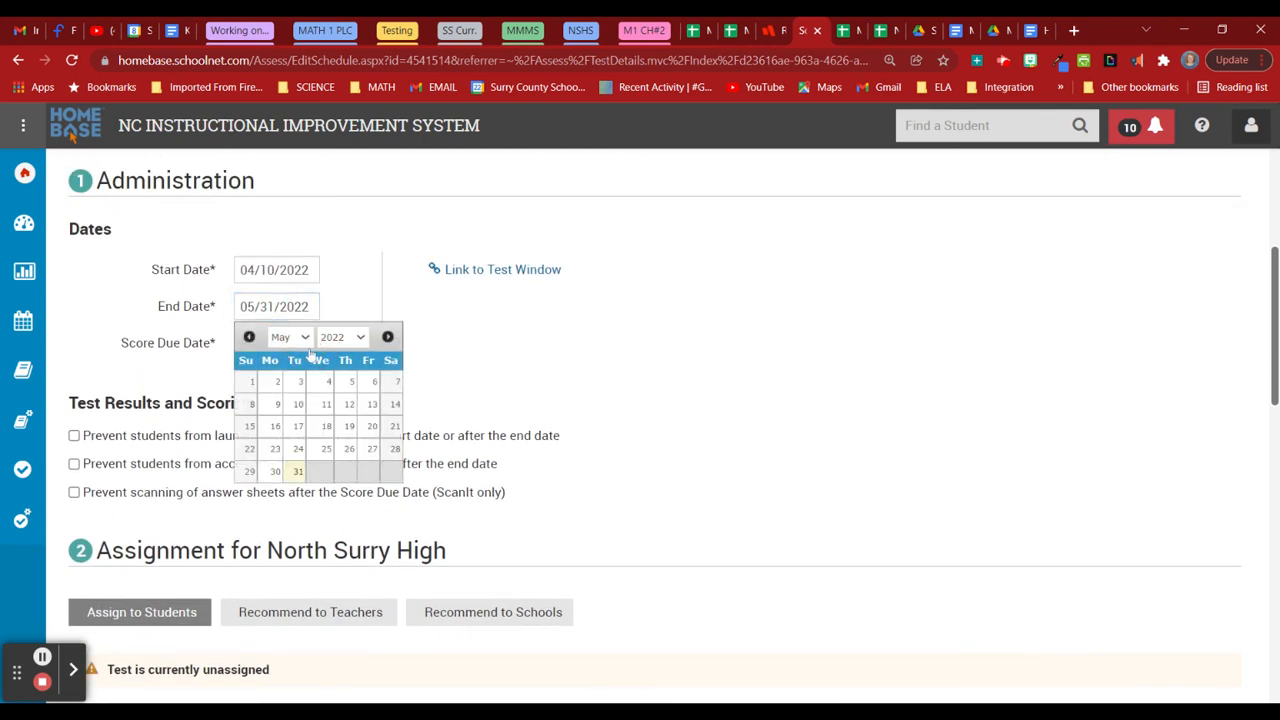
{"action": "left_click", "coordinate": [387, 337]}
{"action": "left_click", "coordinate": [370, 404]}
{"action": "scroll", "coordinate": [351, 357], "scroll_direction": "down", "scroll_amount": 1}
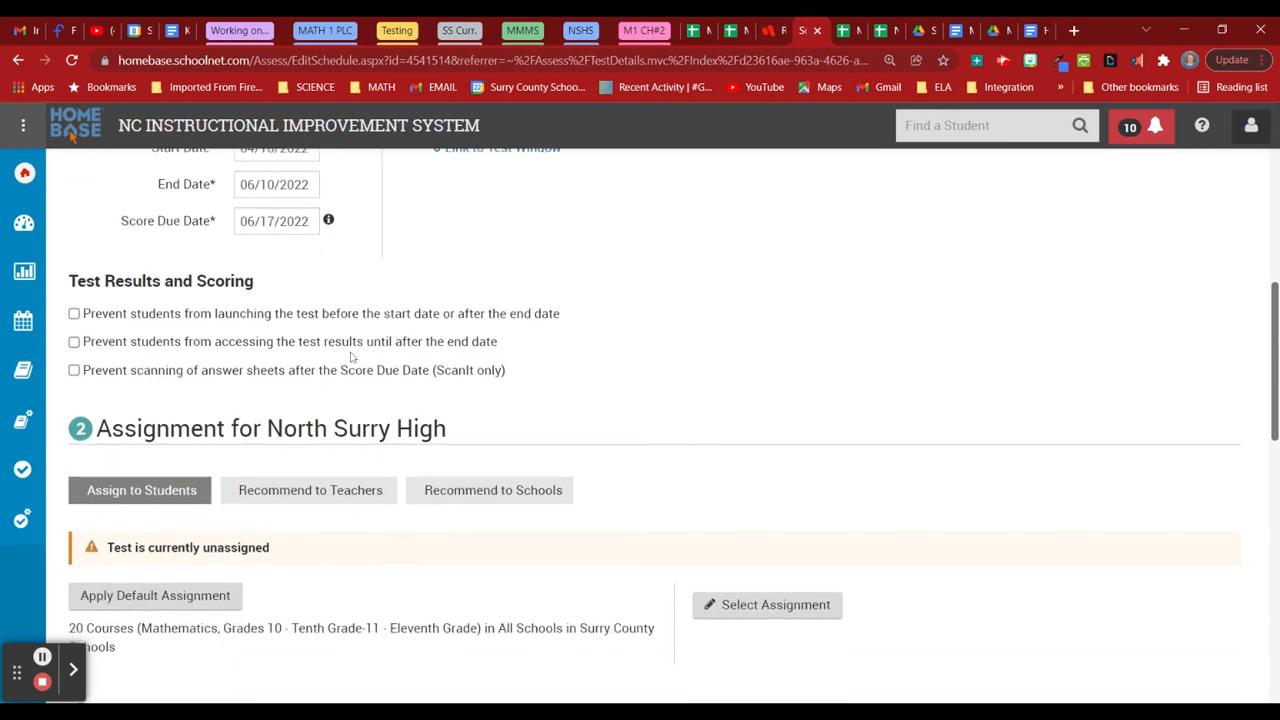
Enter the new online test passcode and enable 'Allow educators to link the test to Canvas'.
{"action": "scroll", "coordinate": [351, 357], "scroll_direction": "down", "scroll_amount": 5}
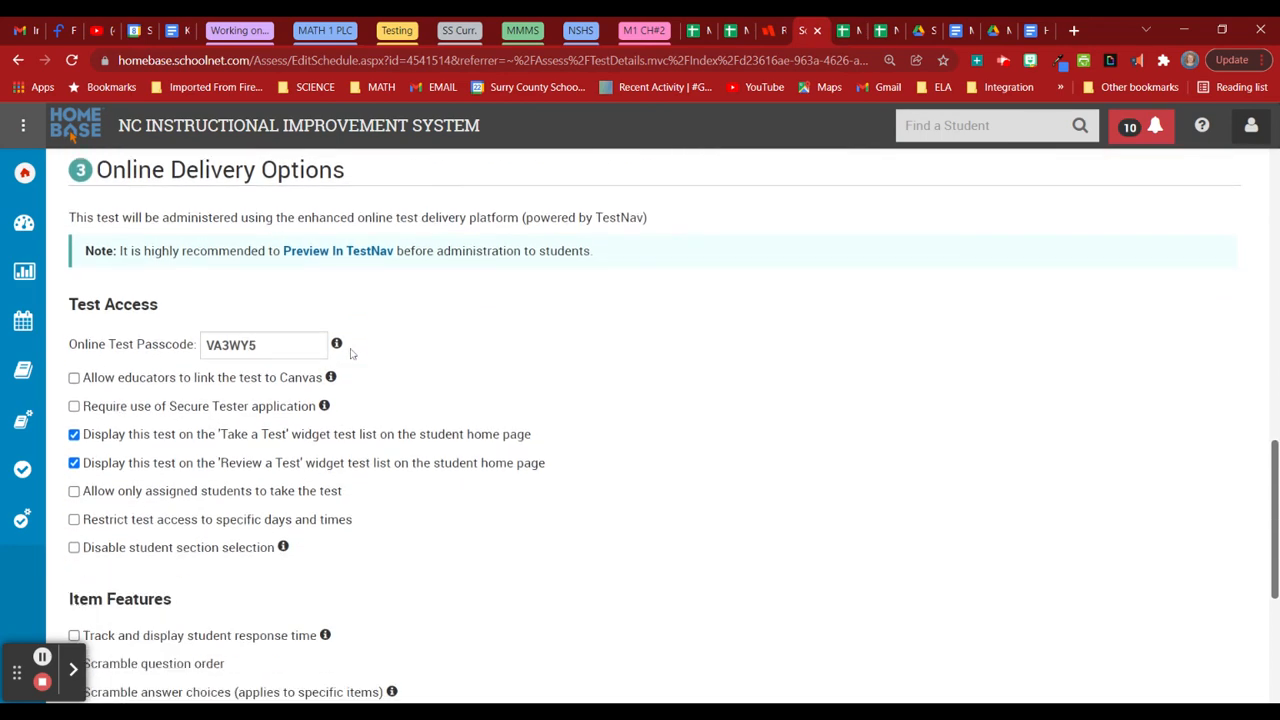
{"action": "scroll", "coordinate": [351, 353], "scroll_direction": "down", "scroll_amount": 1}
{"action": "scroll", "coordinate": [329, 363], "scroll_direction": "up", "scroll_amount": 2}
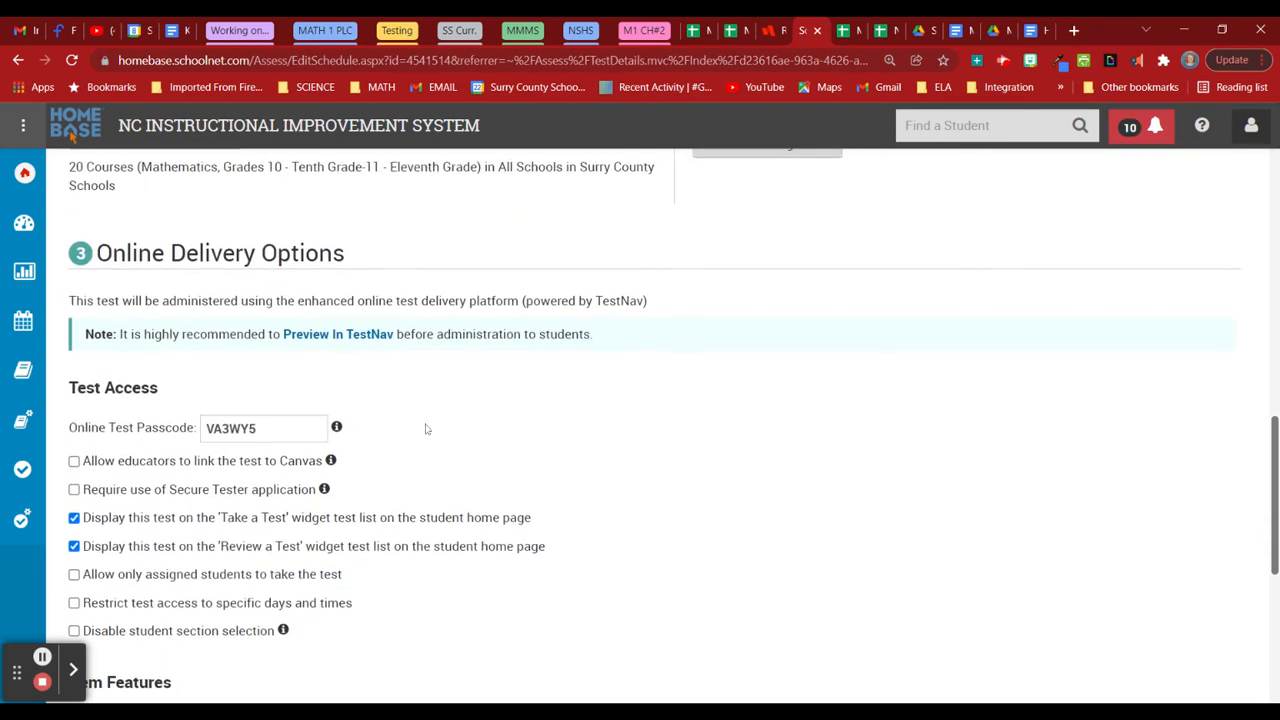
{"action": "scroll", "coordinate": [425, 429], "scroll_direction": "down", "scroll_amount": 2}
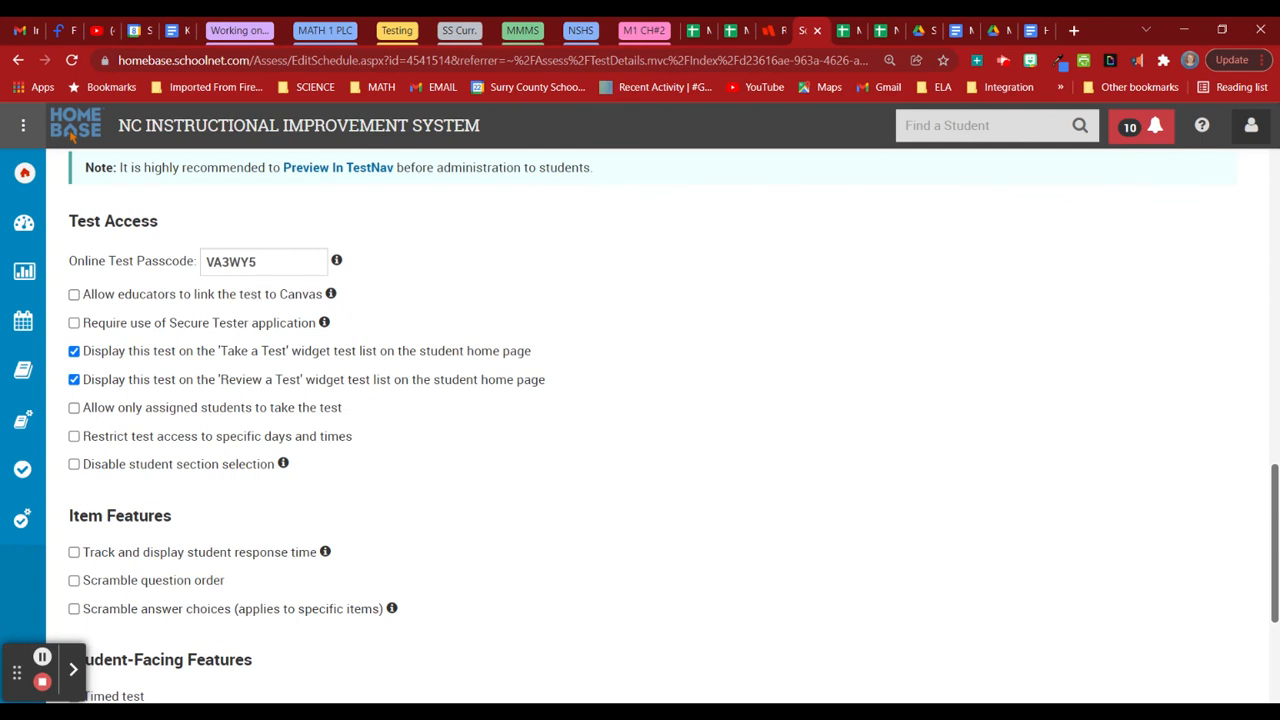
{"action": "left_click_drag", "start_coordinate": [266, 263], "coordinate": [210, 262]}
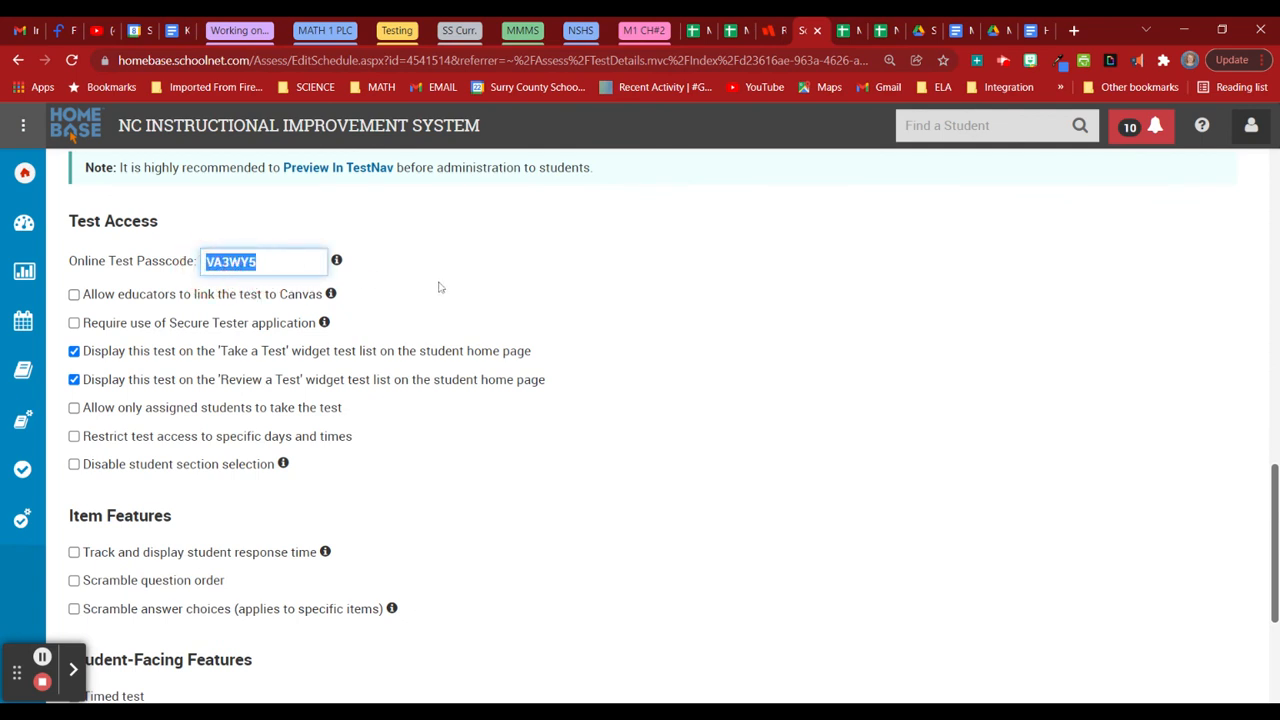
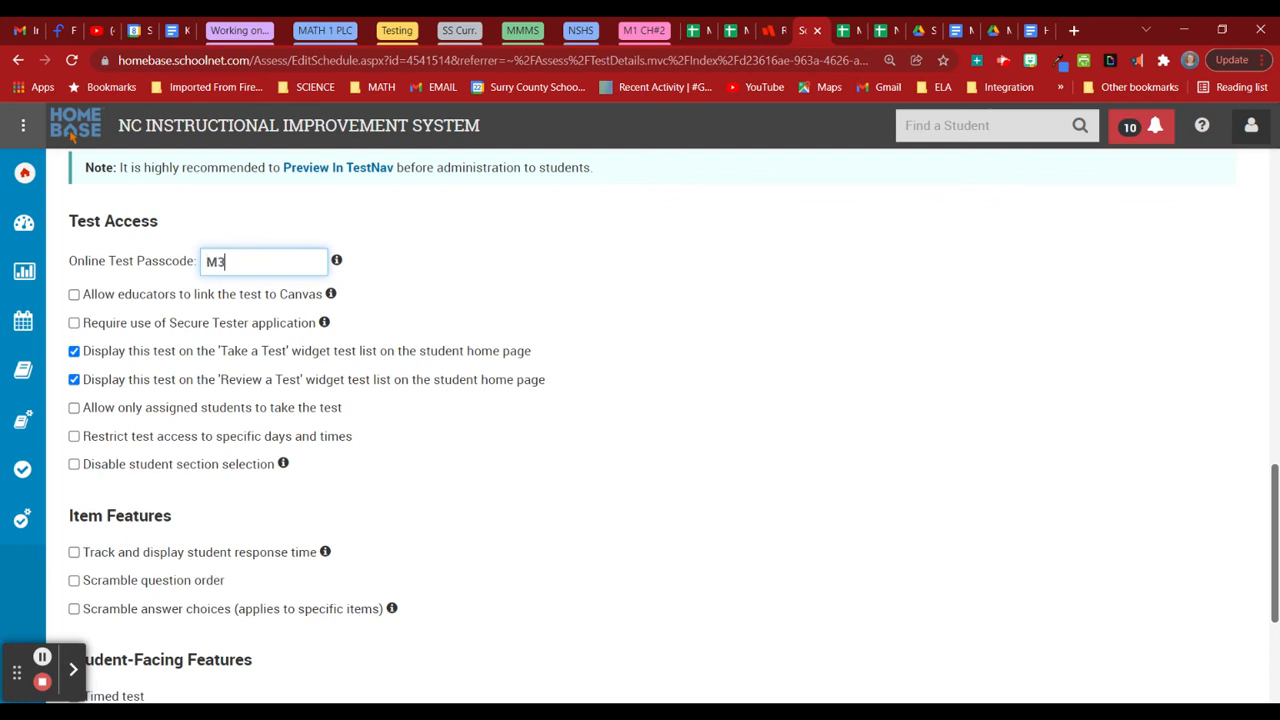
{"action": "left_click", "coordinate": [74, 295]}
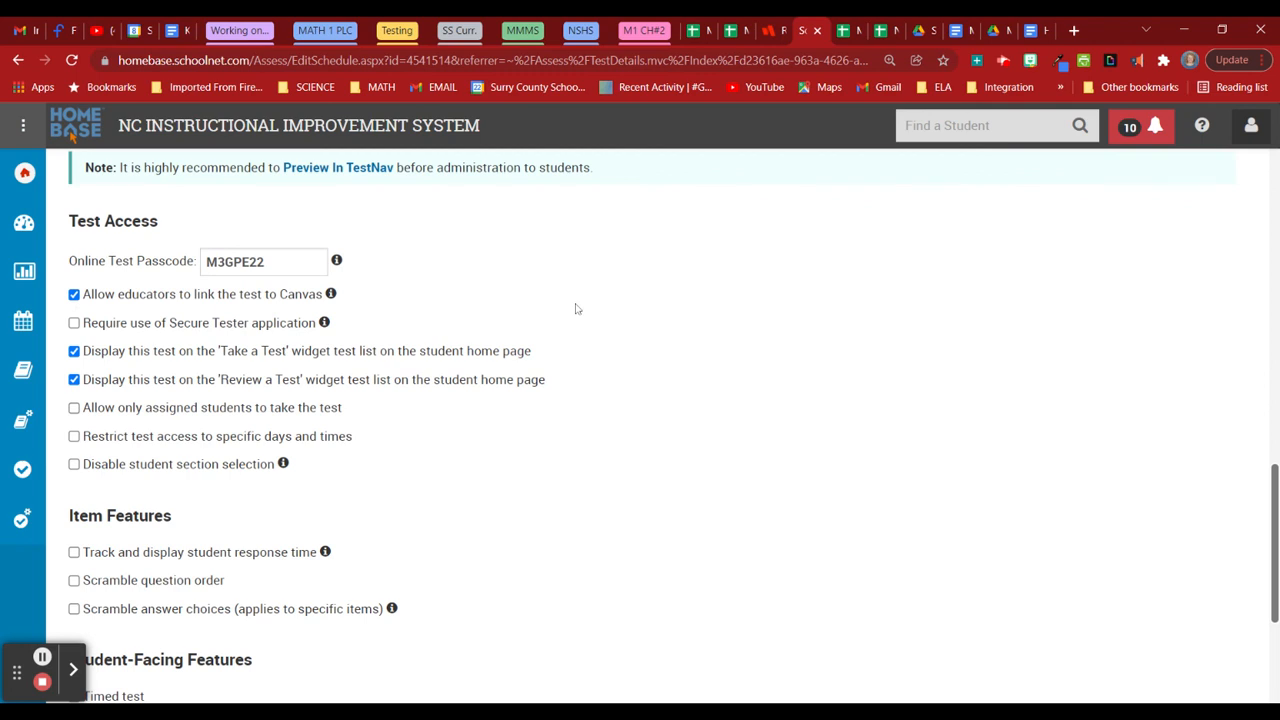
{"action": "scroll", "coordinate": [604, 325], "scroll_direction": "down", "scroll_amount": 2}
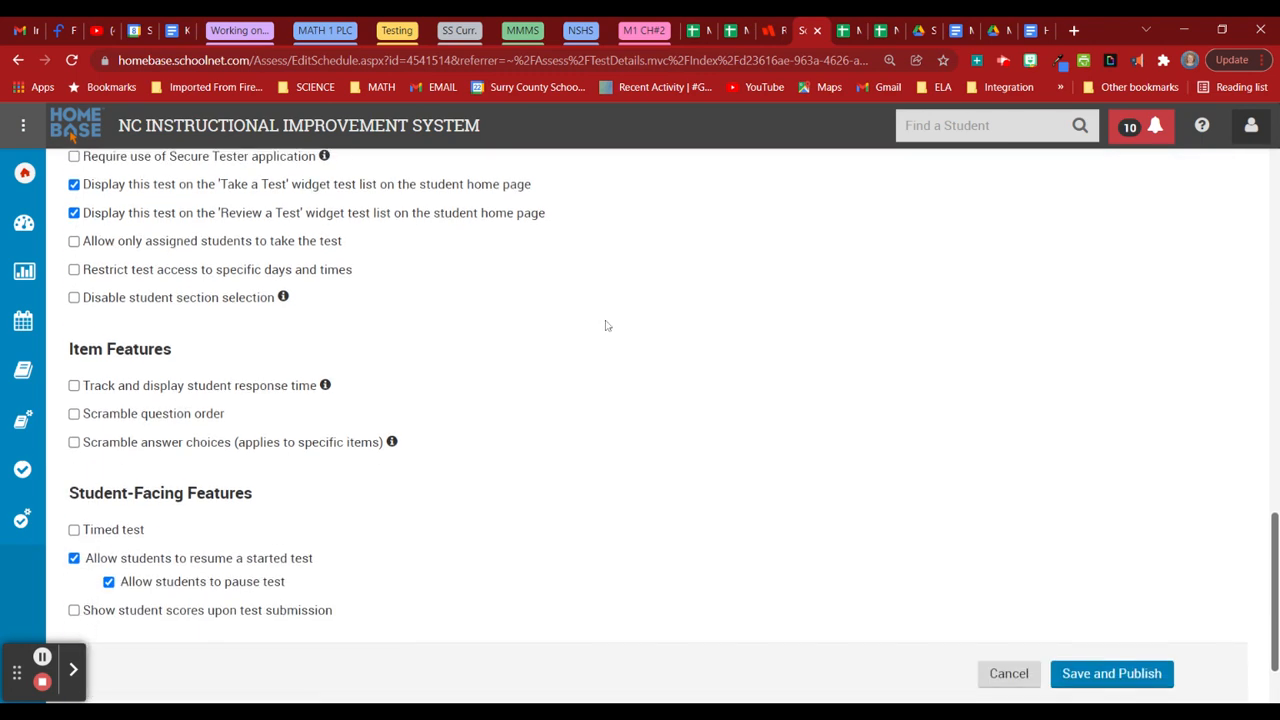
{"action": "scroll", "coordinate": [463, 334], "scroll_direction": "up", "scroll_amount": 2}
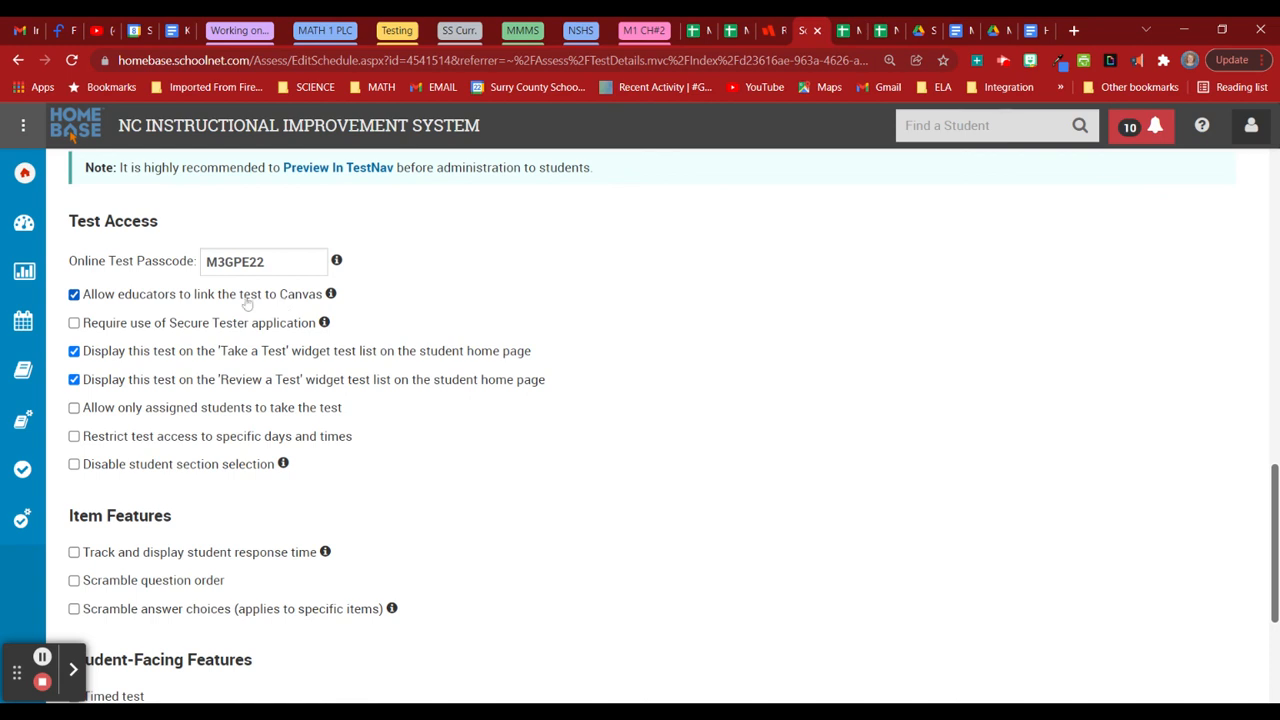
Check 'Track and display student response time' under Item Features.
{"action": "scroll", "coordinate": [441, 309], "scroll_direction": "down", "scroll_amount": 2}
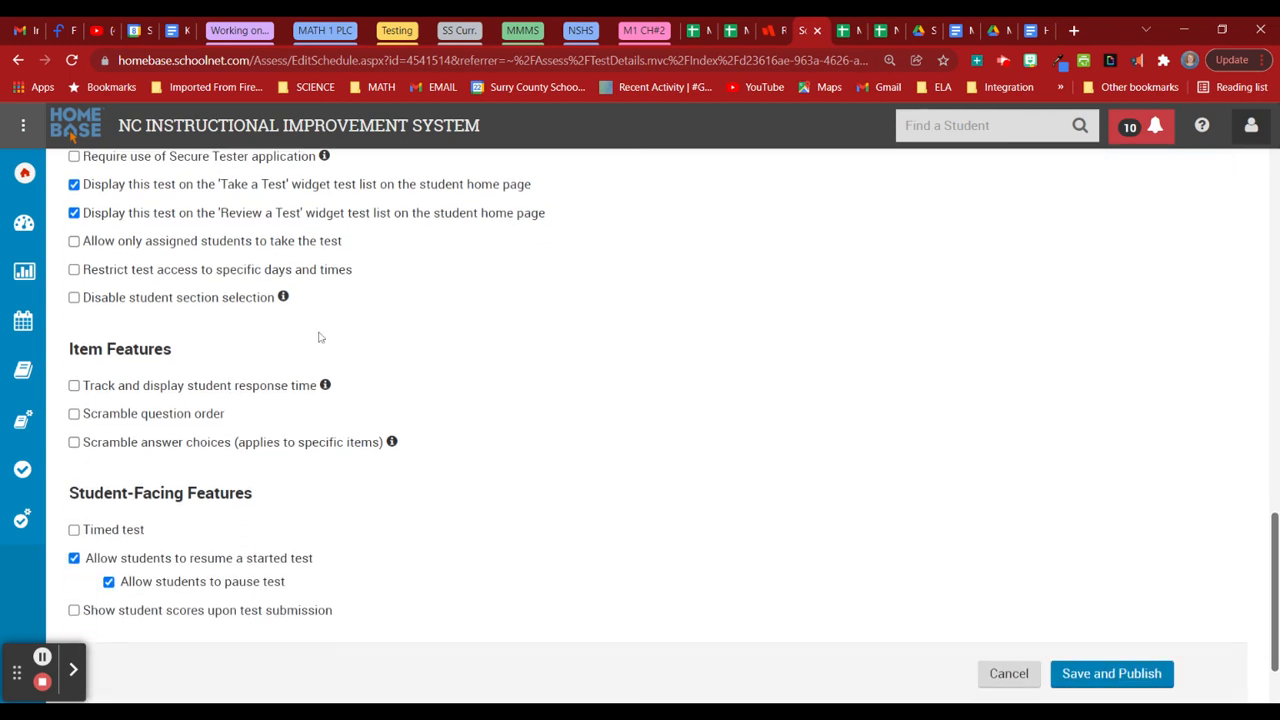
{"action": "left_click", "coordinate": [76, 390]}
{"action": "scroll", "coordinate": [660, 457], "scroll_direction": "down", "scroll_amount": 1}
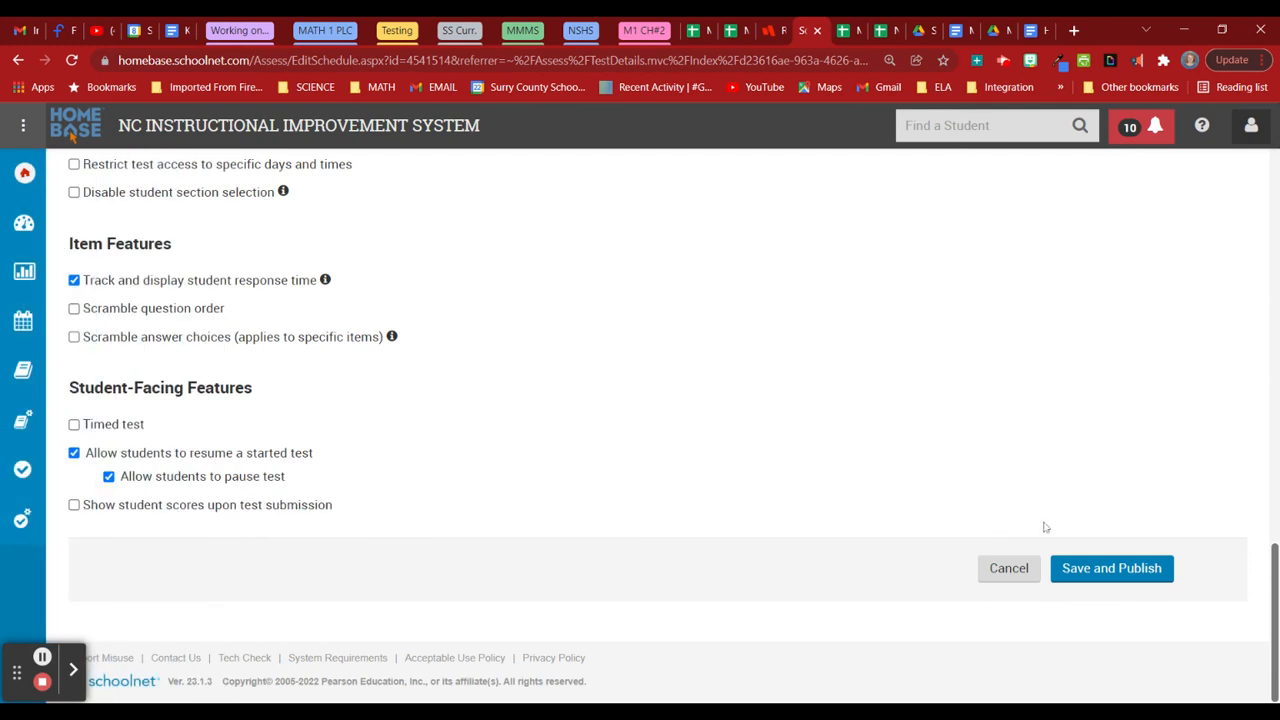
Save and publish the schedule, accepting the 'This test is not assigned' warning.
{"action": "left_click", "coordinate": [1076, 569]}
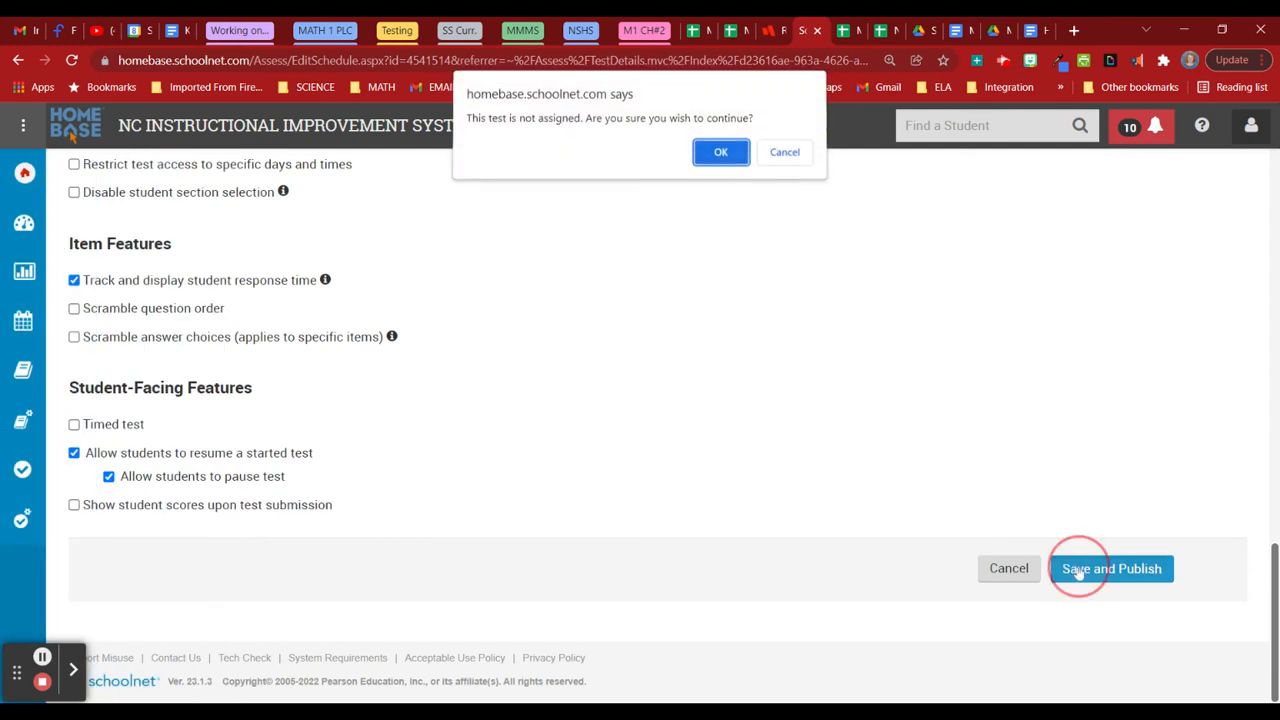
{"action": "left_click", "coordinate": [722, 160]}
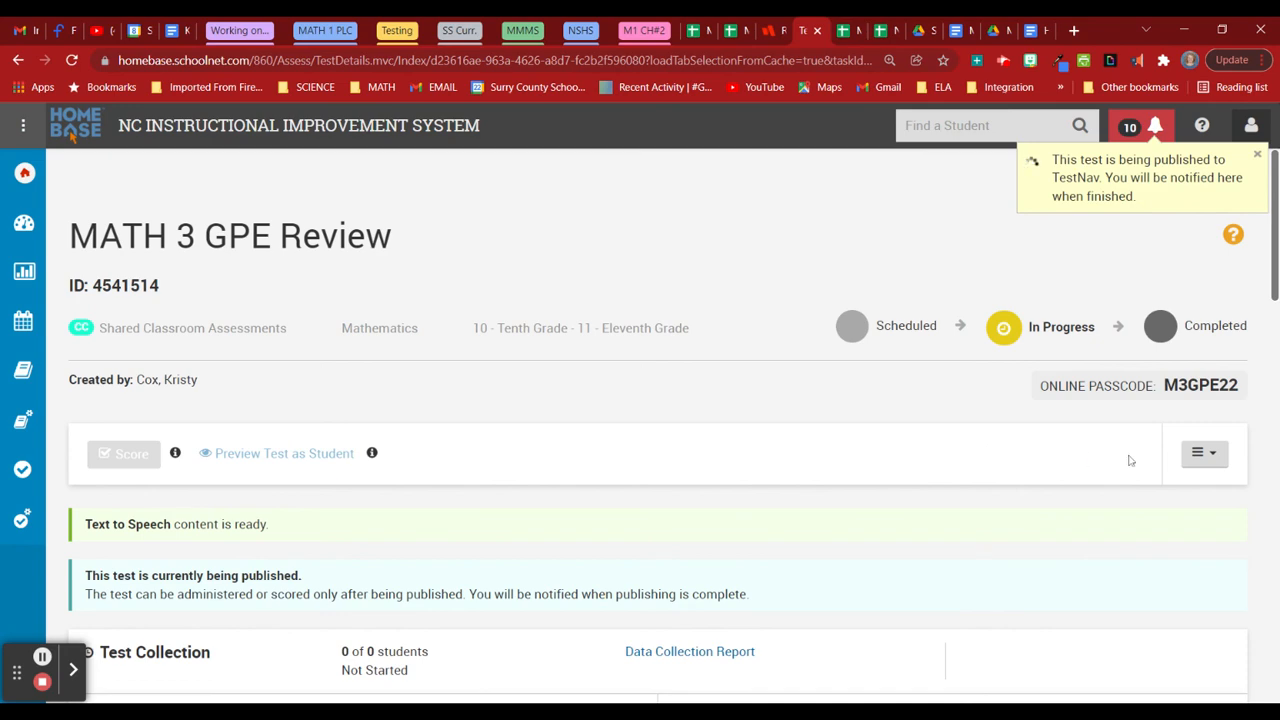
Open the MATH 3 GPE Review actions menu, then dismiss it to confirm the TestNav publication.
{"action": "left_click", "coordinate": [1204, 453]}
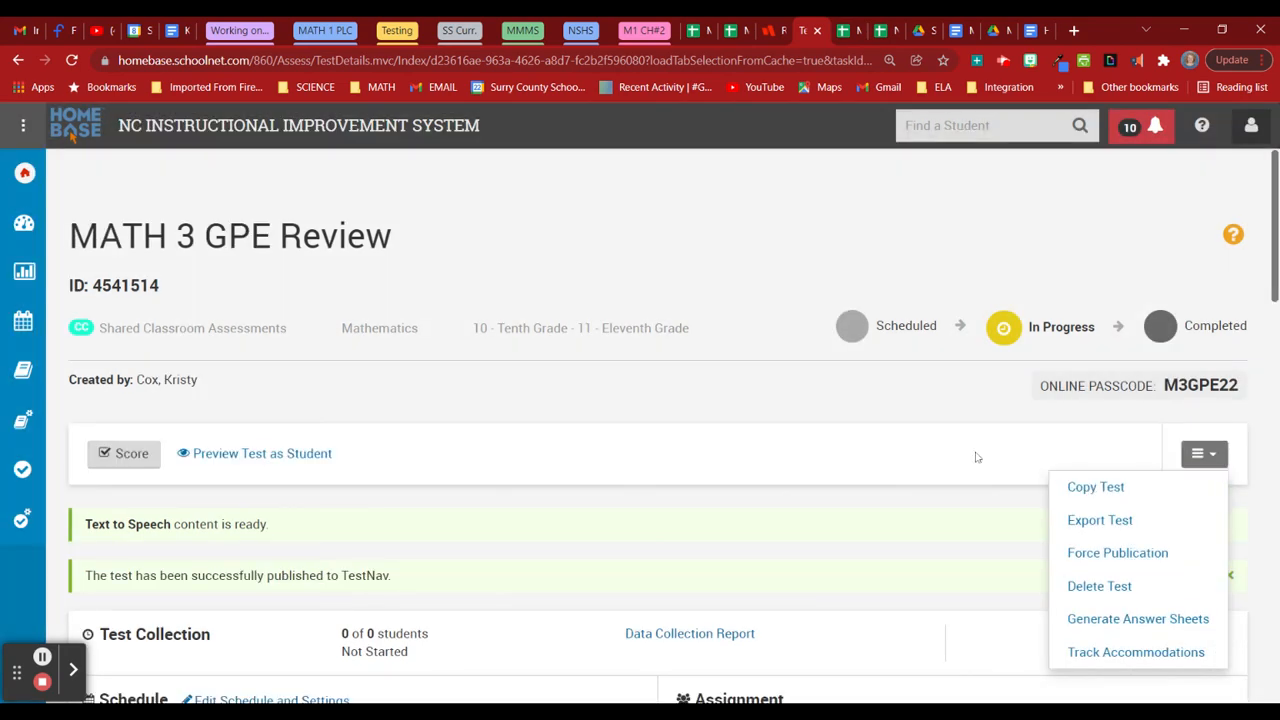
{"action": "left_click", "coordinate": [775, 402]}
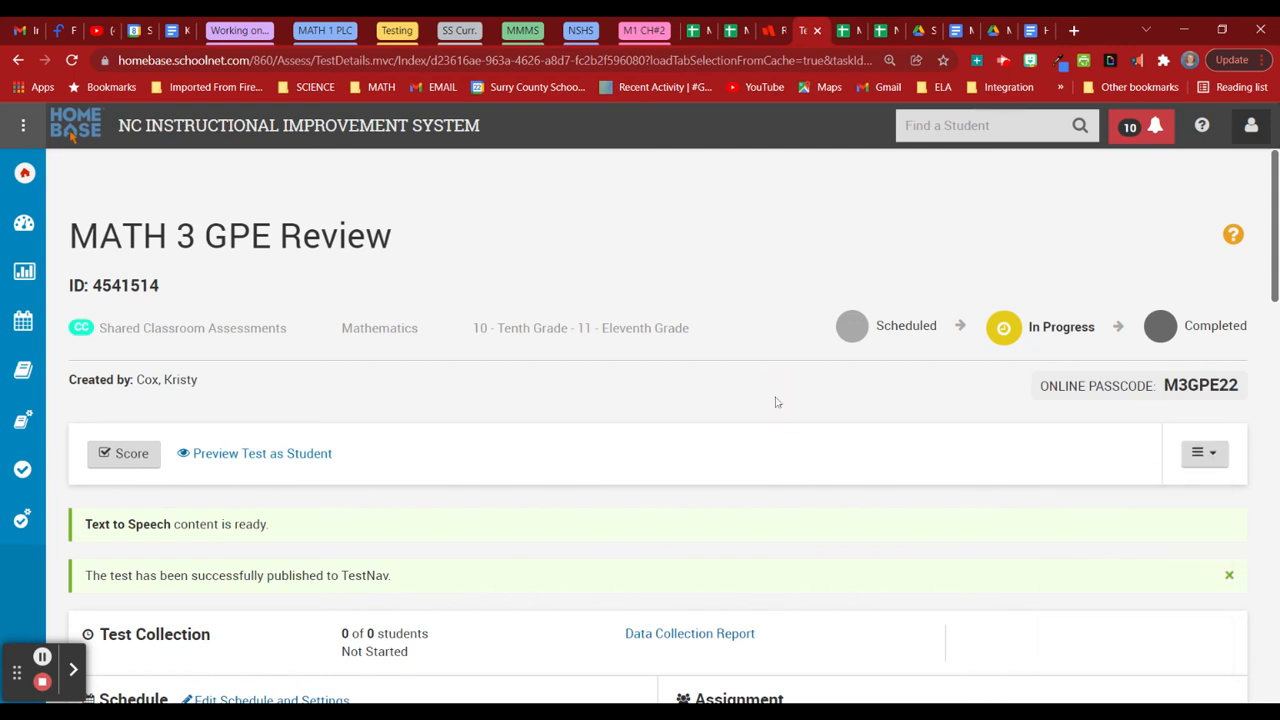